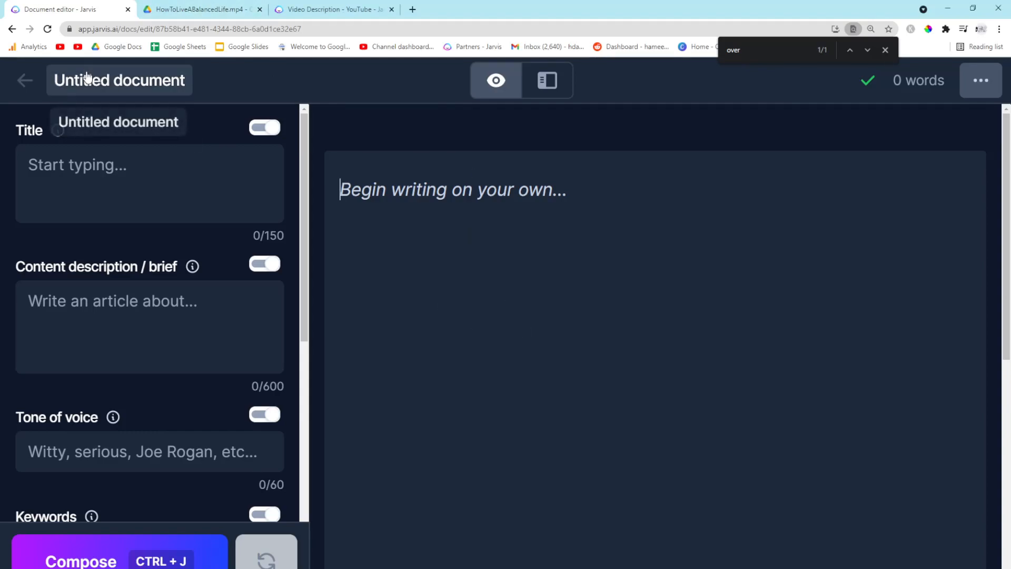
click(215, 16)
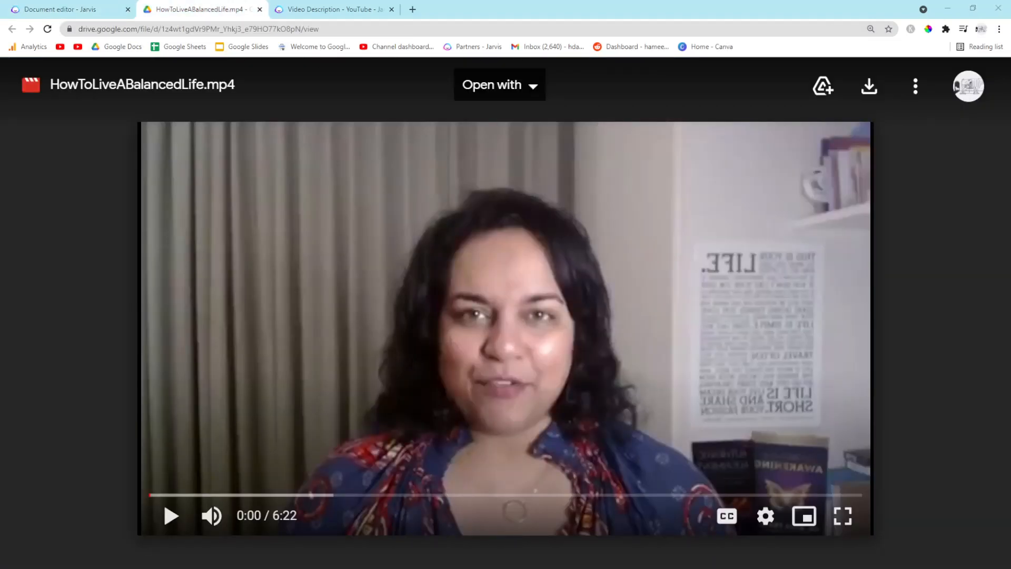
click(78, 10)
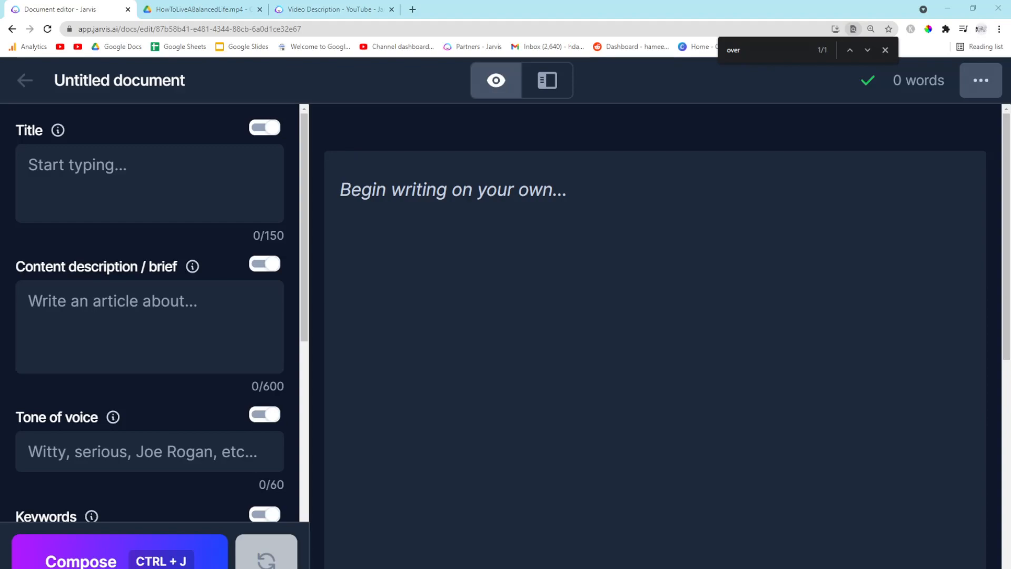
click(160, 7)
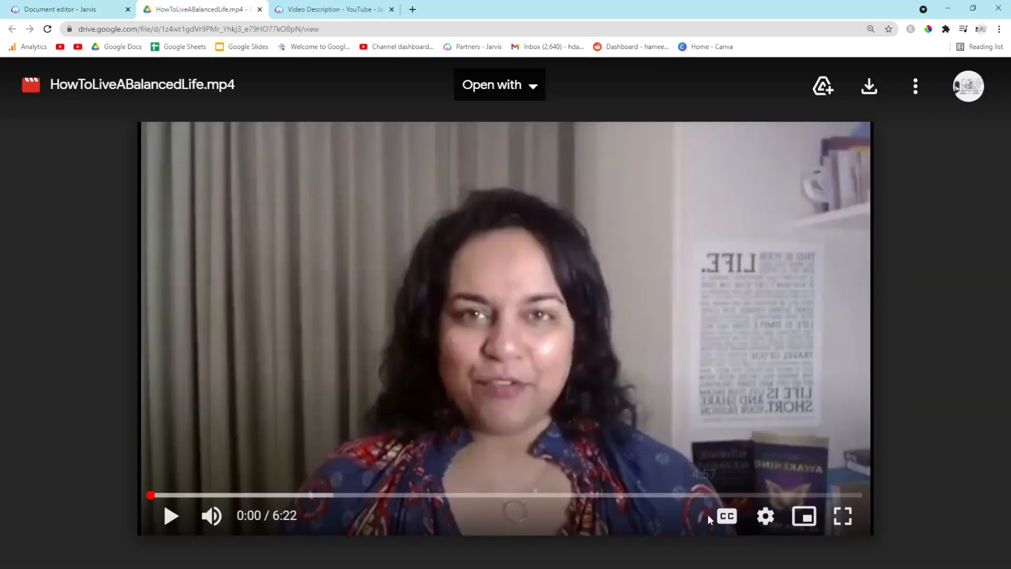
click(765, 520)
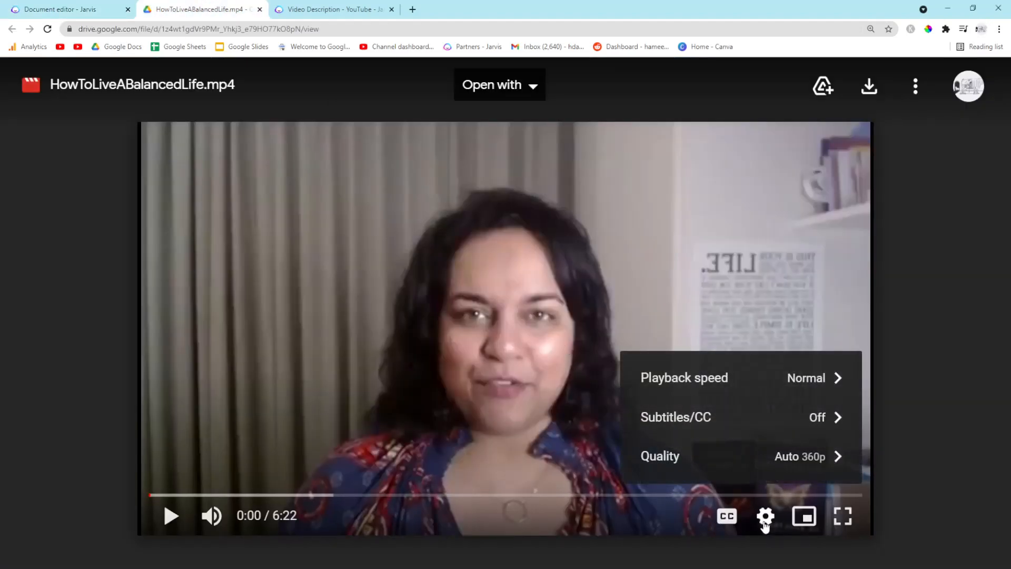
click(783, 386)
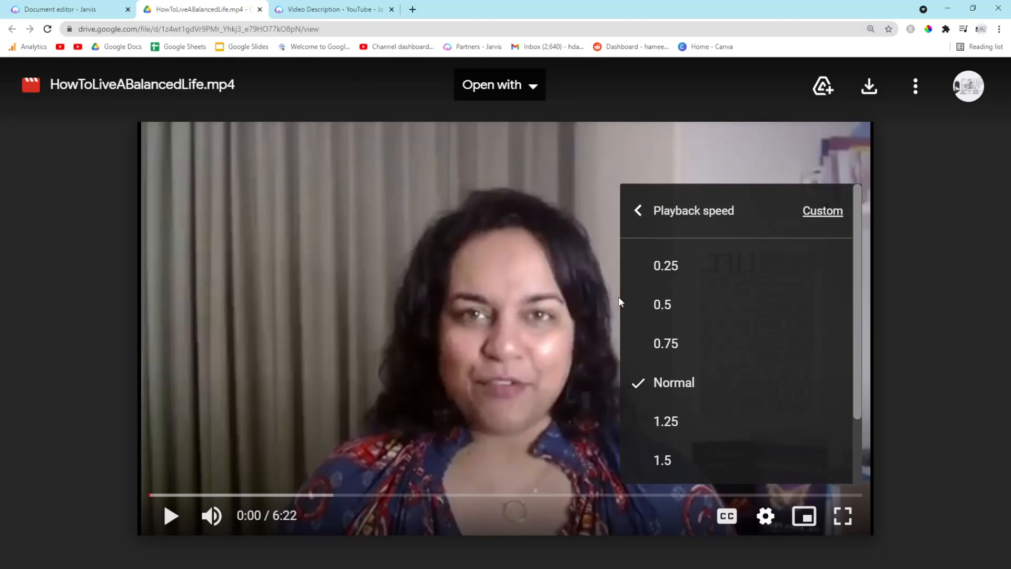
click(74, 8)
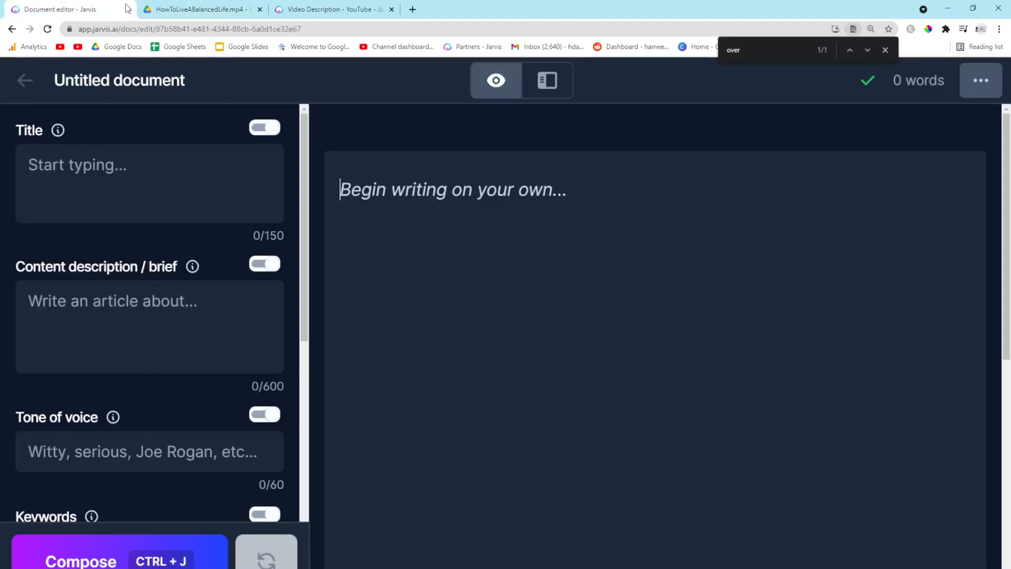
Set the HowToLiveABalancedLife.mp4 video's playback speed to 1.25
click(200, 6)
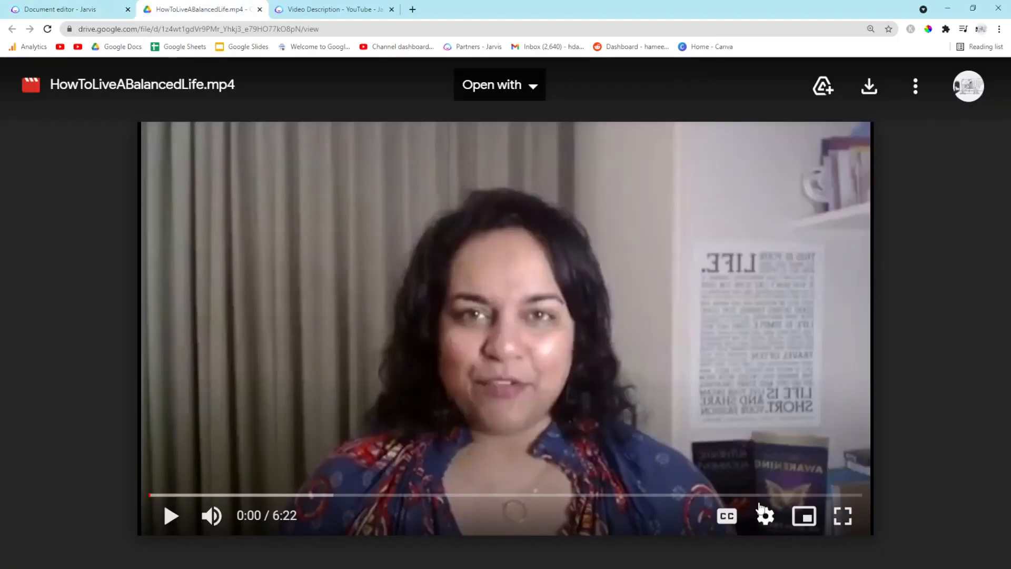
click(765, 515)
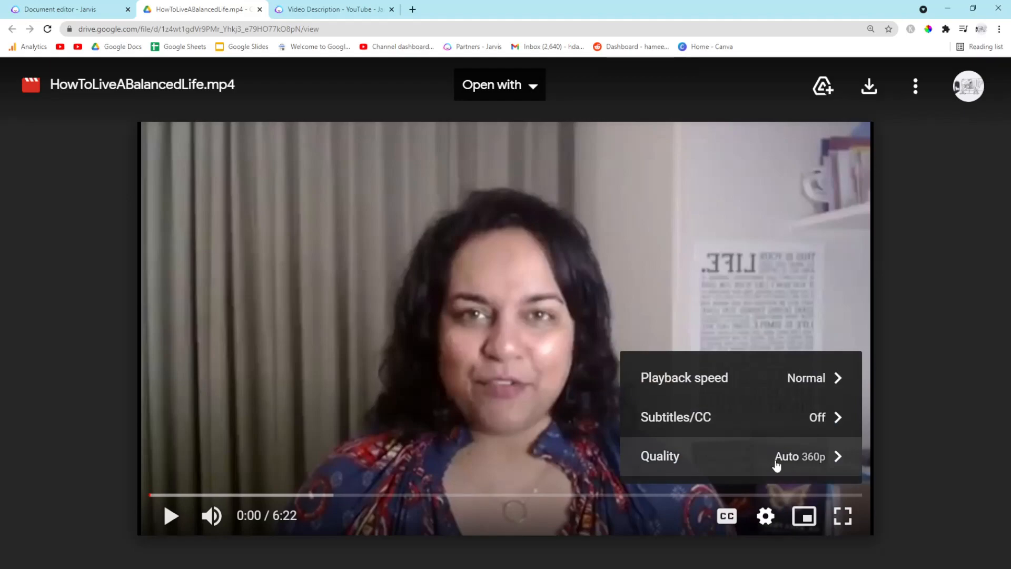
click(797, 379)
click(718, 422)
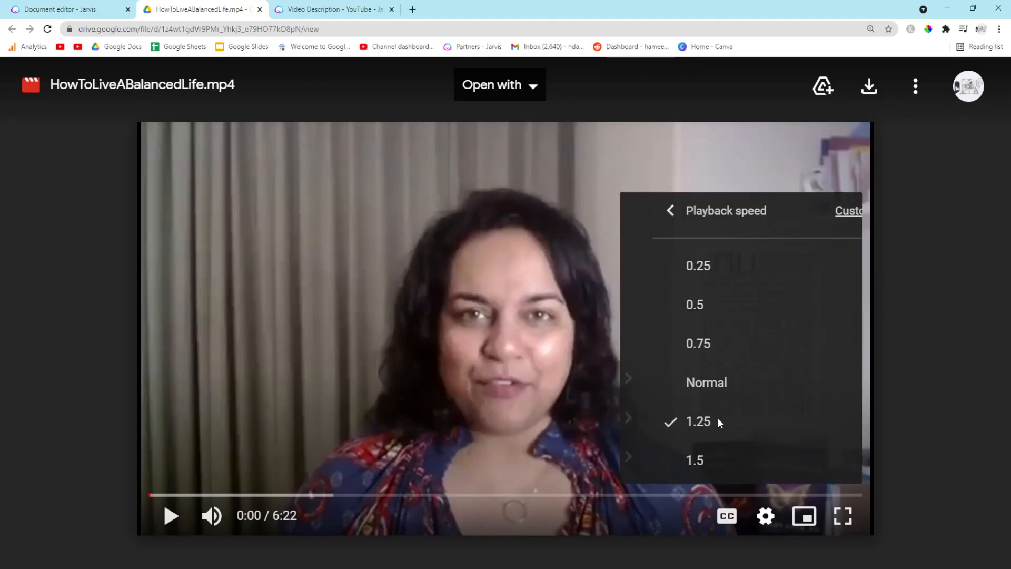
Switch to the document editor and write the line '0:16 A balanced life is different for everybody'
click(103, 6)
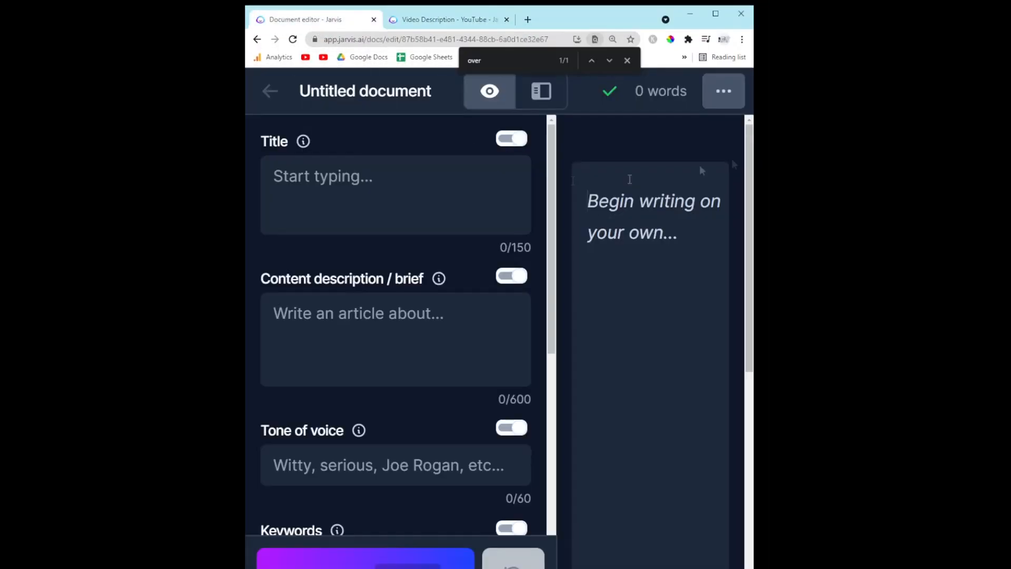
key(Escape)
text(0:)
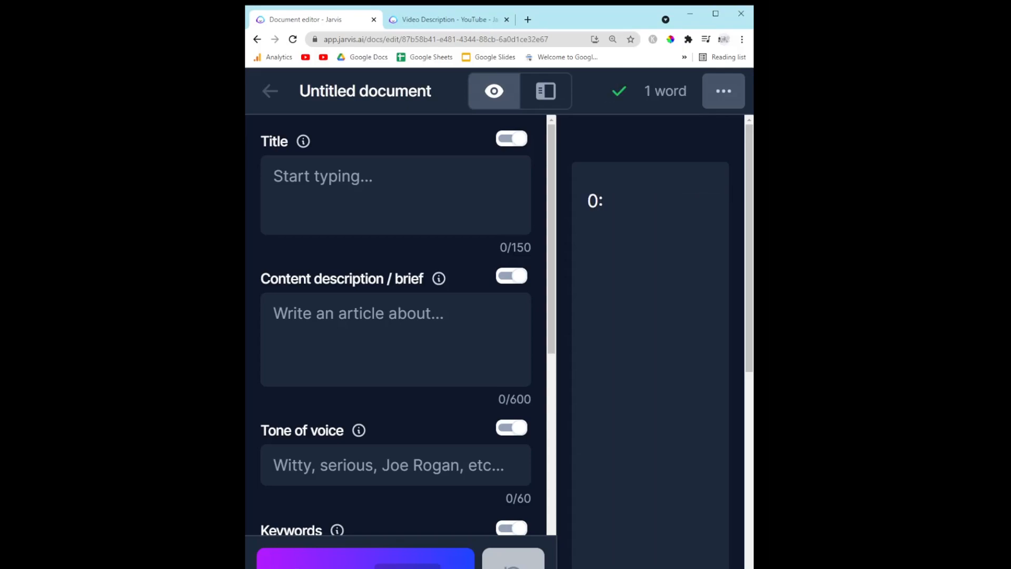
text(16 A balanced life is different for everybody)
Add a new line '0:28 How living a balanced life helps you feel more fulfilled'
key(Return)
text(0:28 How living a bla)
key(BackSpace)
key(BackSpace)
text(alanced life helps you feel more fulfilled)
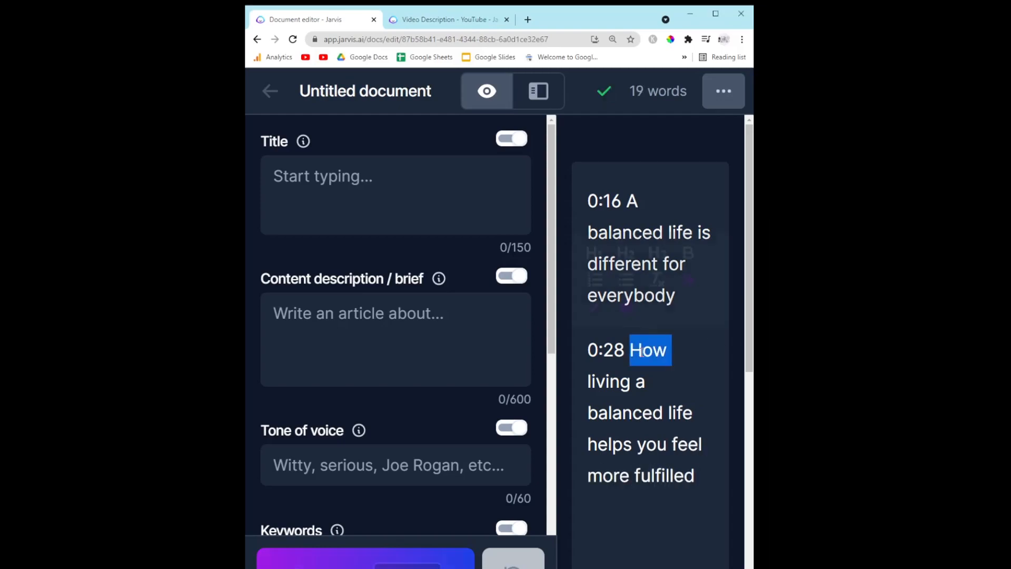
Add a new line '0:45 Taking good care of yourself, self care, to balance your life'
key(Return)
text(0:45)
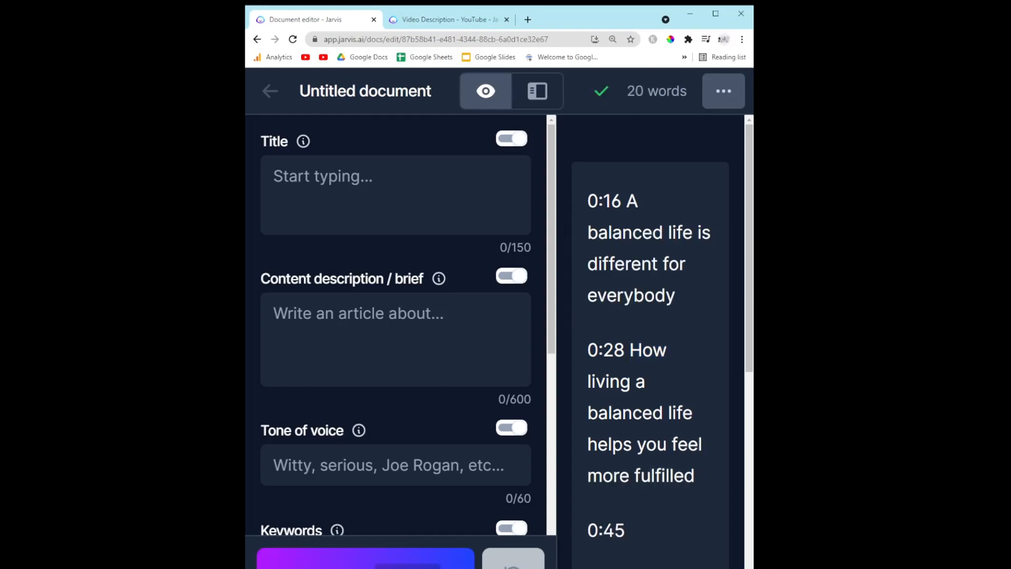
text( Taking good care of yourself, self care, to balance your life)
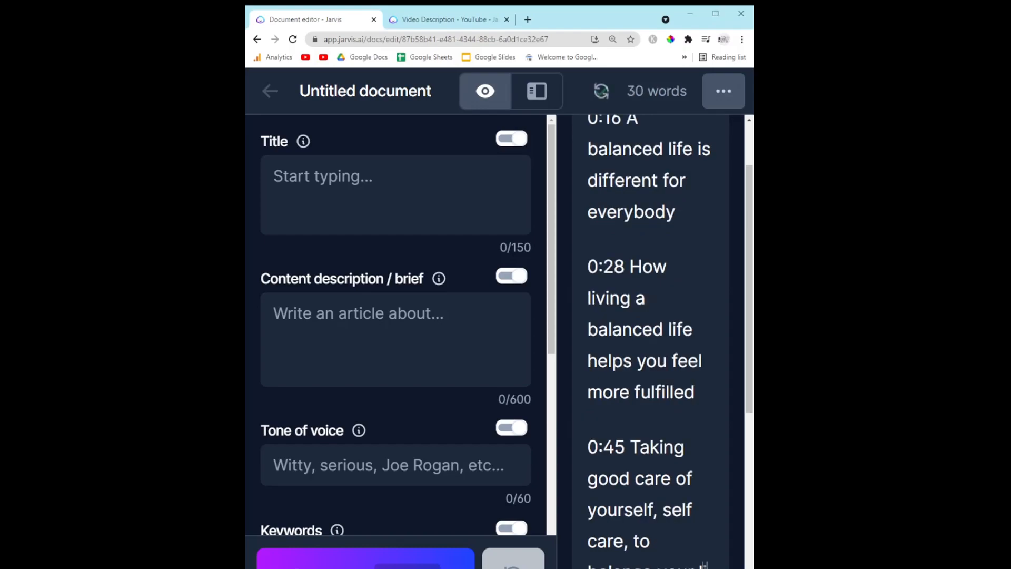
Add a new line '1:04 You must first practise self care before taking care of others'
key(Return)
text(1:04 You must first practise self care before taking care of others)
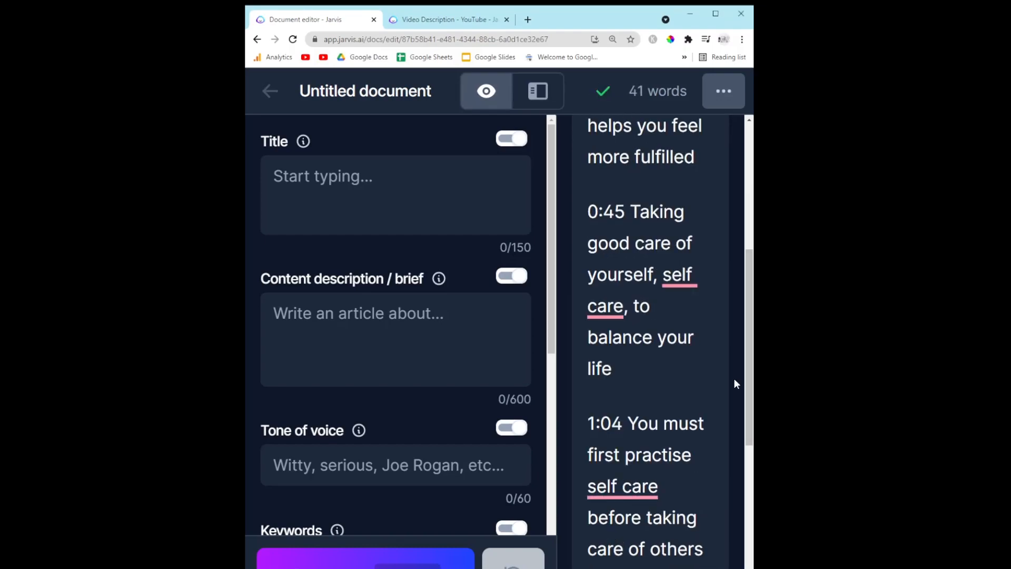
Add a new line '1:16 Eating the right type of food is essential - a balanced diet is a balanced life'
key(Return)
text(1:16 Eating the right type of food is essential - a balanced diet is a balanced)
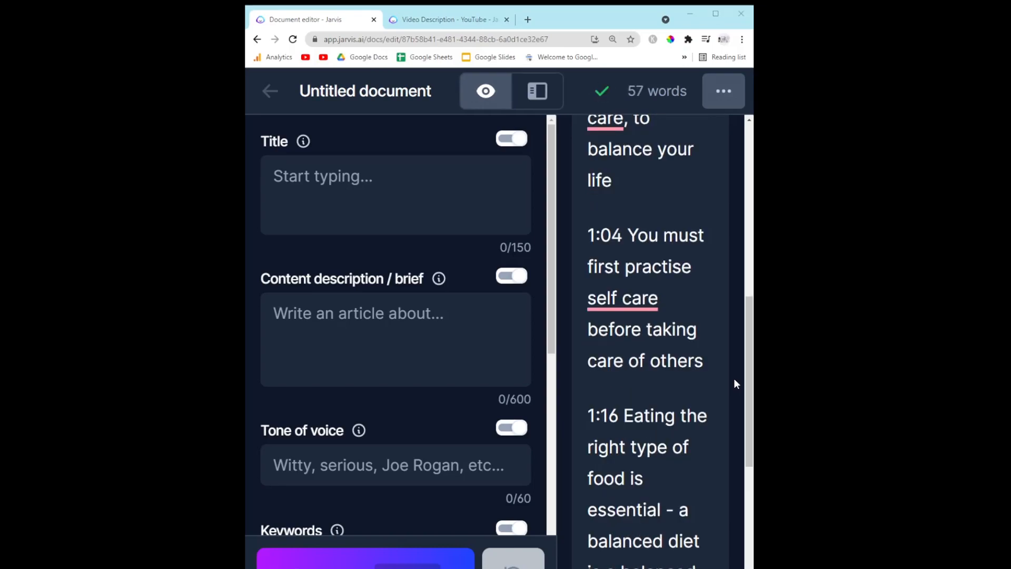
text( life)
Add a new line '1:32 Getting physical - working out - Yoga - Walking in nature'
key(Return)
text(1:32 Getting physical - working out - Yoga - Walking in nature)
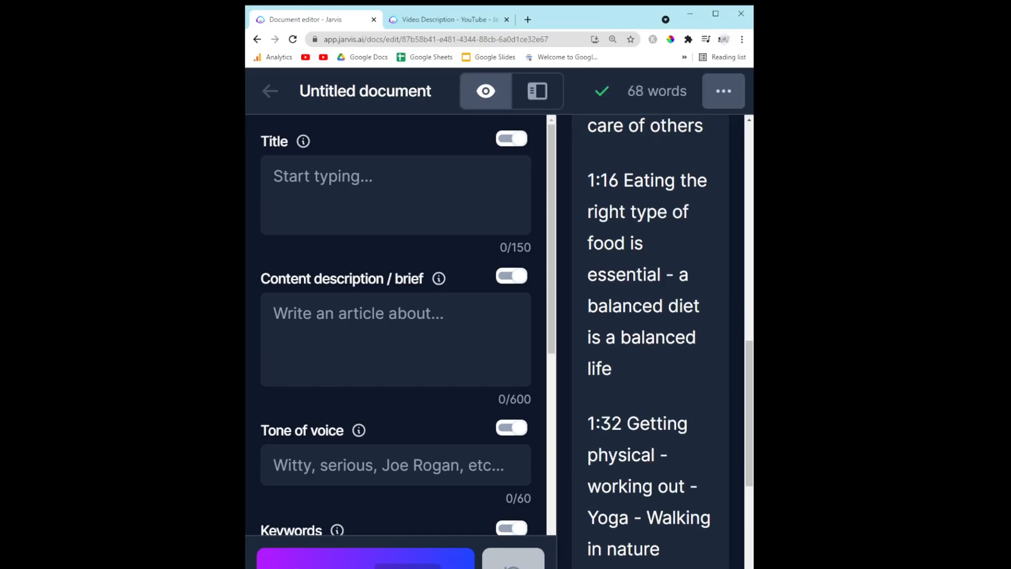
Add a new line '1:55 Shut everything off a few hours before you go to bed'
key(Return)
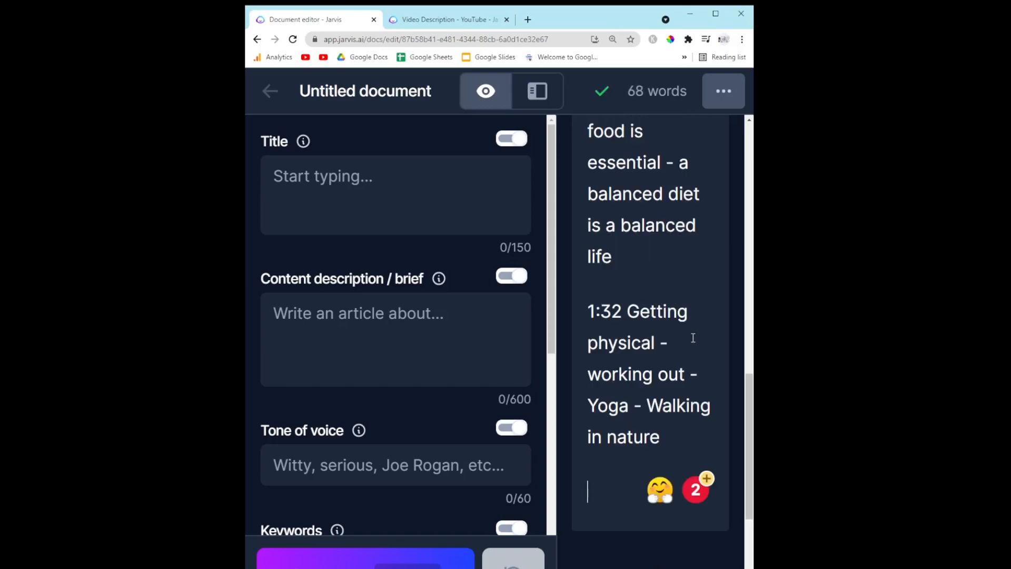
text(1:55 Shut everything off a few hours before you go to bed)
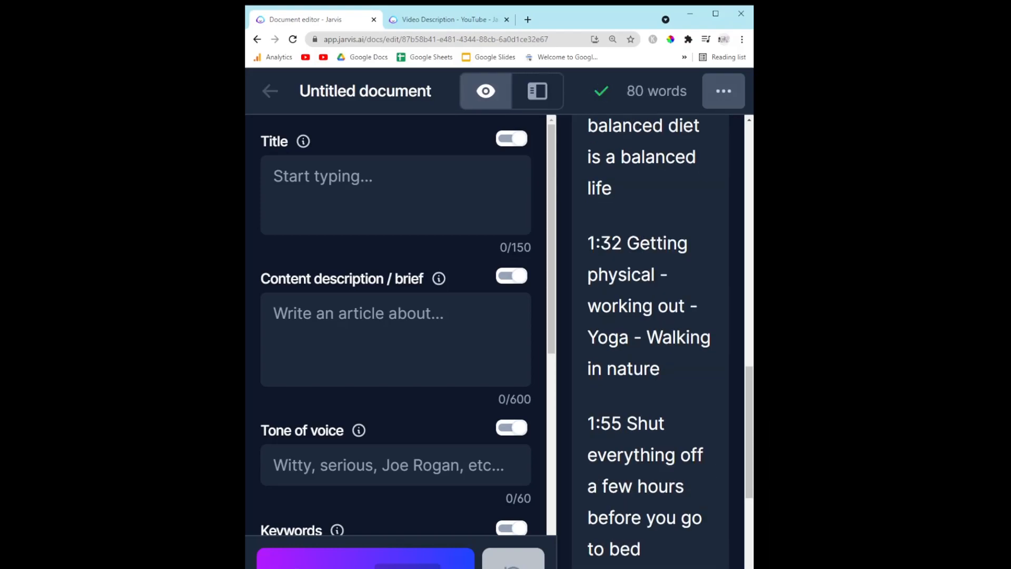
Add a new line '2:11 Have a morning and night ritual'
key(Return)
text(2:11 Have a morning and night ritual)
Add a new line '2:28 Figuring out what your priorities are - What we enjoy doing and what we HAVE to do'
key(Return)
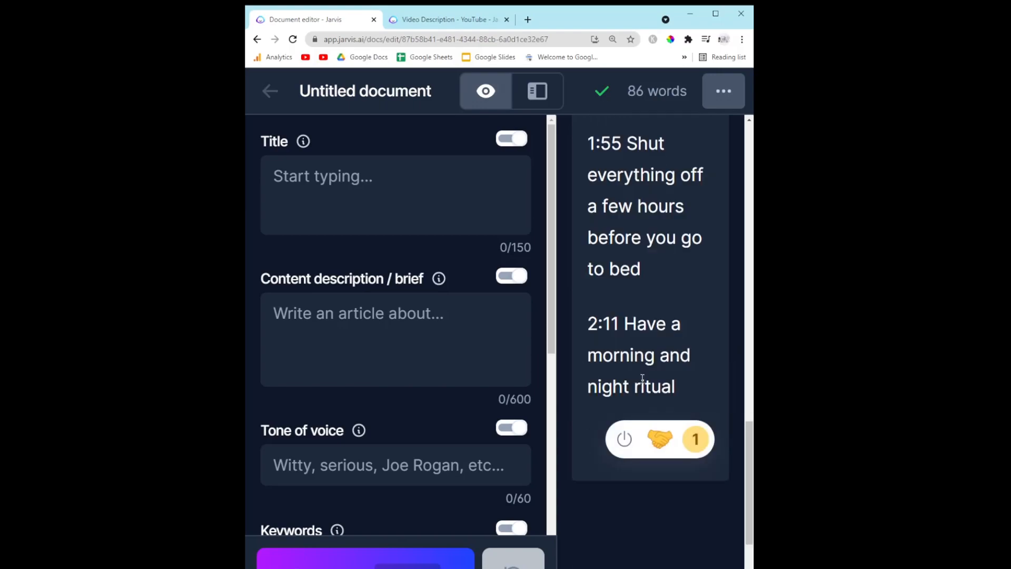
text(2:28 Figuring out what your priorities are - Wh)
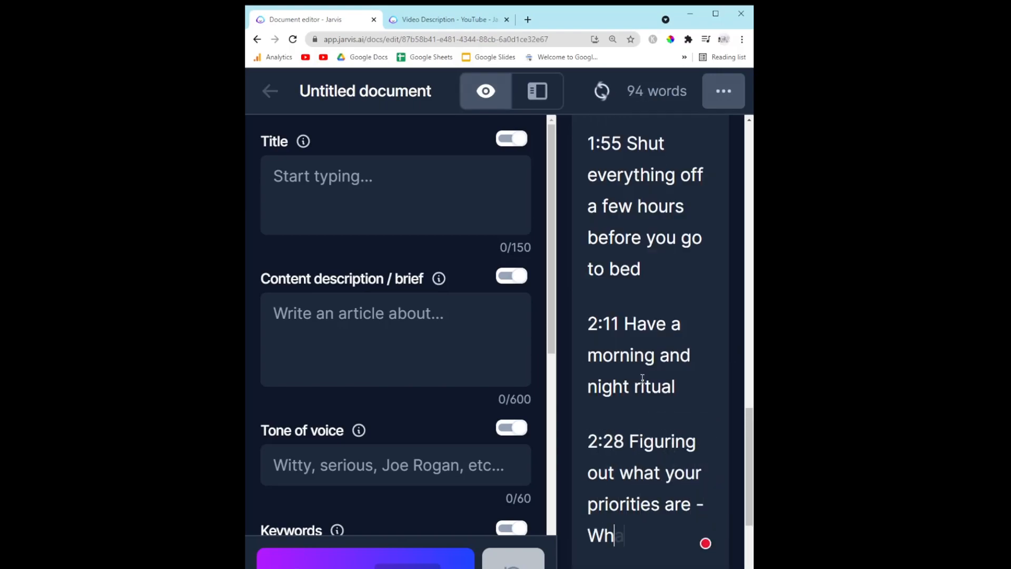
text(at we enjoy doing and what we HAVE to do)
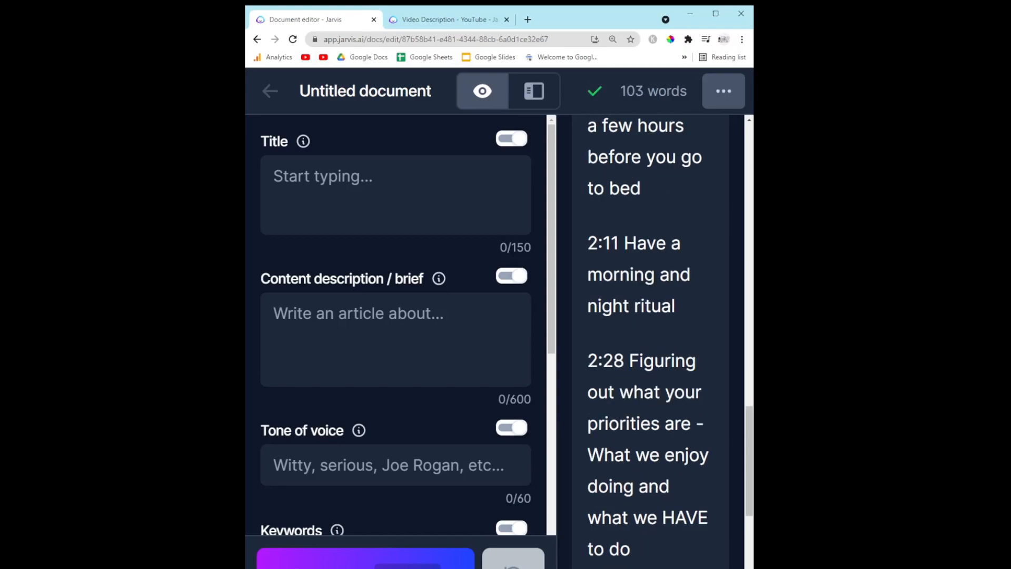
Add a new line '2:51 Write things down so you can accomplish them'
key(Return)
text(2:51 Write things down so you can accomplish them)
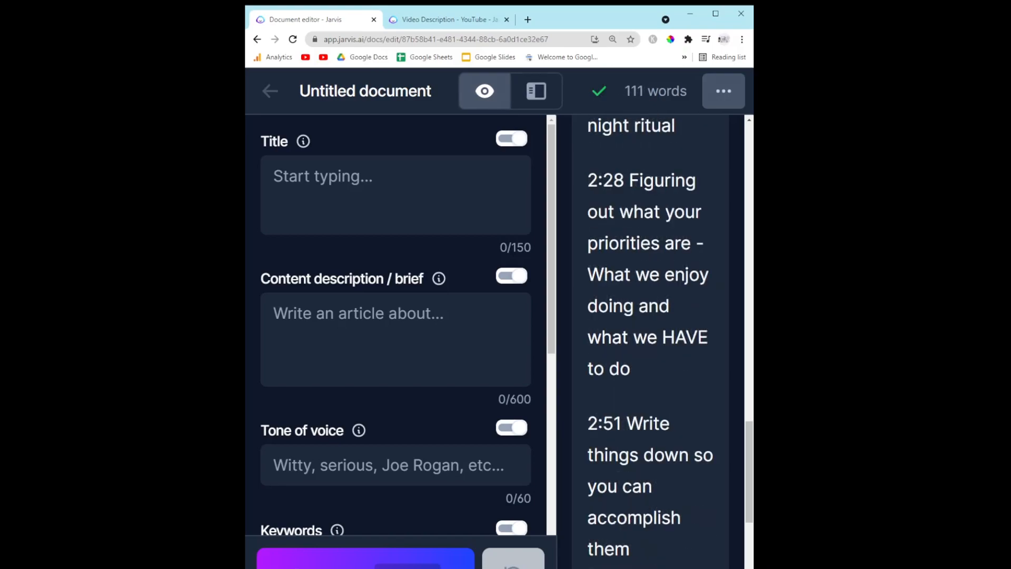
Add a new line '3:01 Be clear, be organized, and delegate'
key(Return)
text(3:01 Be clear, be organized, and delegate)
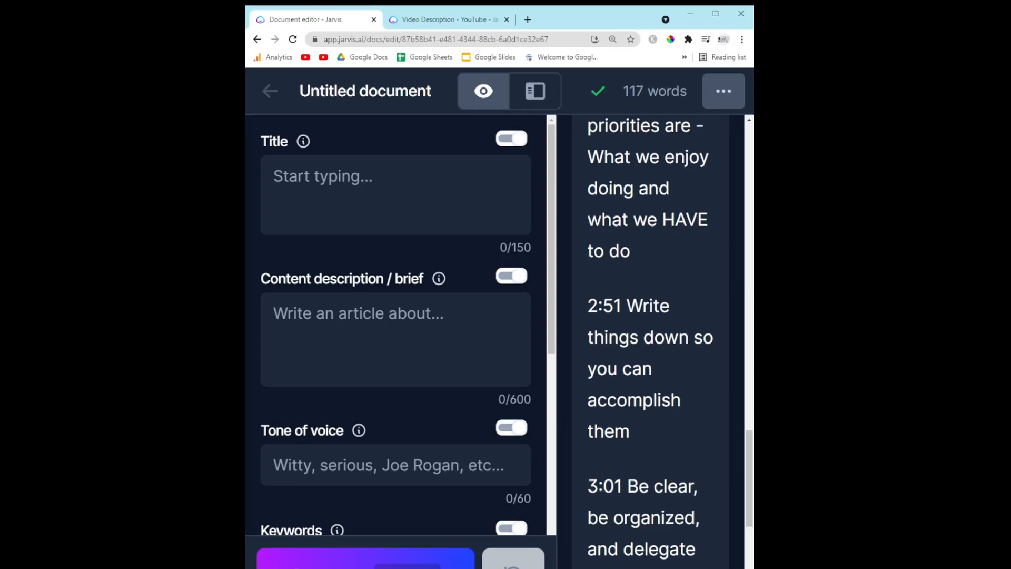
Add a new line '3:28 Your priorities will constantly change throughout your life so evaluate regularly'
key(Return)
text(3:28 Y)
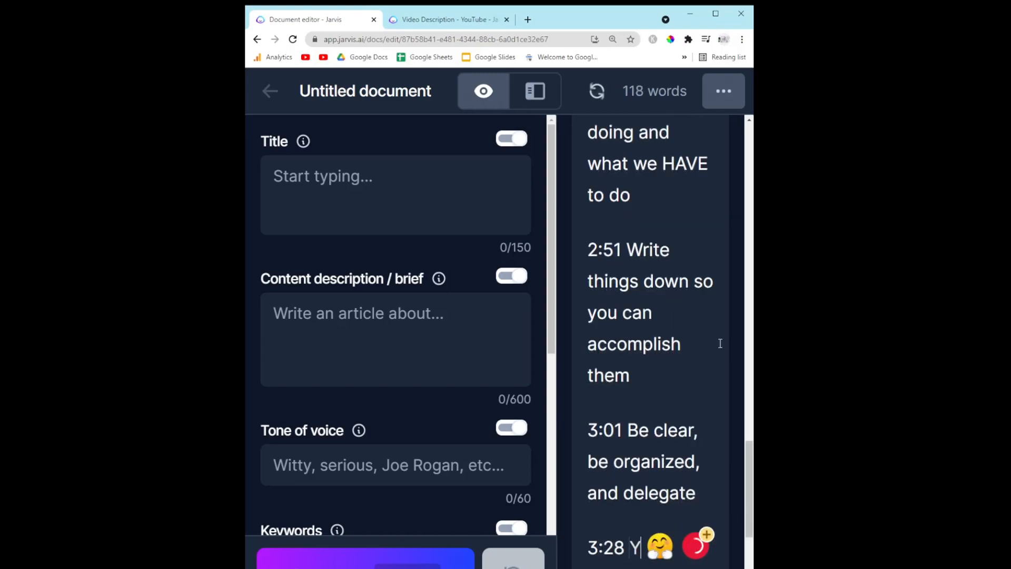
text(our priorities will constantly change throughout your life so evaluate regularly)
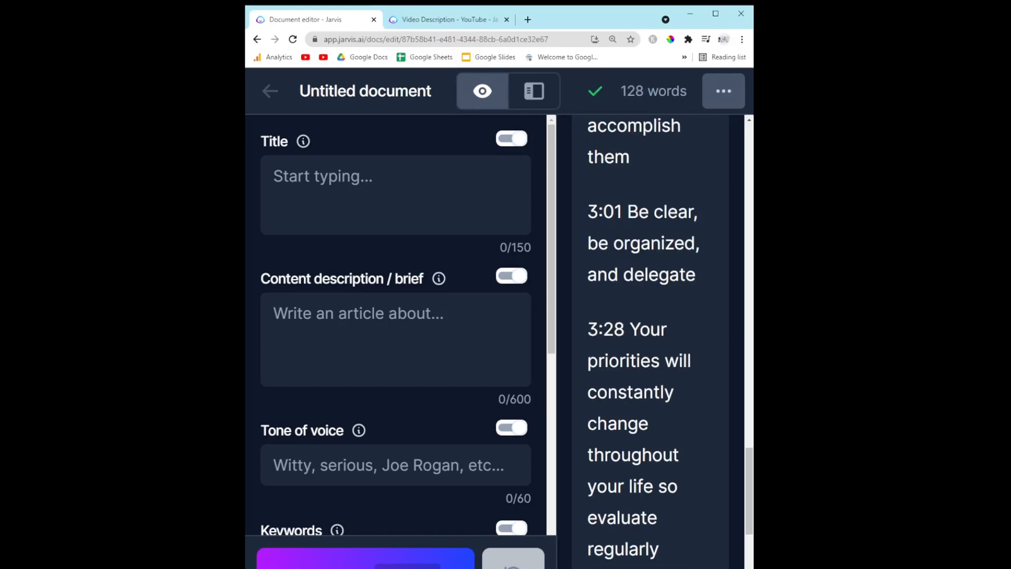
Add a new line '4:01 Don't just say yes to everything as this will cut into your priorities'
key(Return)
text(4:01 Don't just say yes to everything as this will)
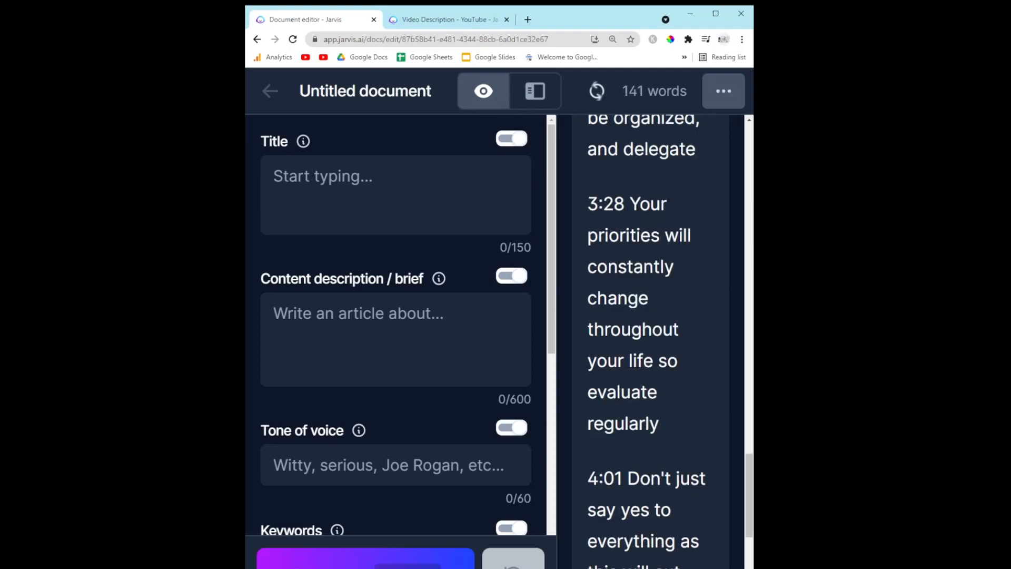
Set the document title to '3 Ways to instantly start living a balanced life'
click(429, 179)
text(3 way)
key(BackSpace)
key(BackSpace)
key(BackSpace)
key(BackSpace)
key(BackSpace)
text(3 Ways to instantly start to balan)
key(BackSpace)
key(BackSpace)
key(BackSpace)
key(BackSpace)
key(BackSpace)
key(BackSpace)
key(BackSpace)
key(BackSpace)
text(living a balanced life)
Add a line at the end: '4:17 Be more efficient and be more organized - Cut through things that take up all your time if they're negative'
scroll(648, 369, down, 2)
click(704, 496)
key(Return)
text(4:17 Be more efficient and be more organized - Cut through)
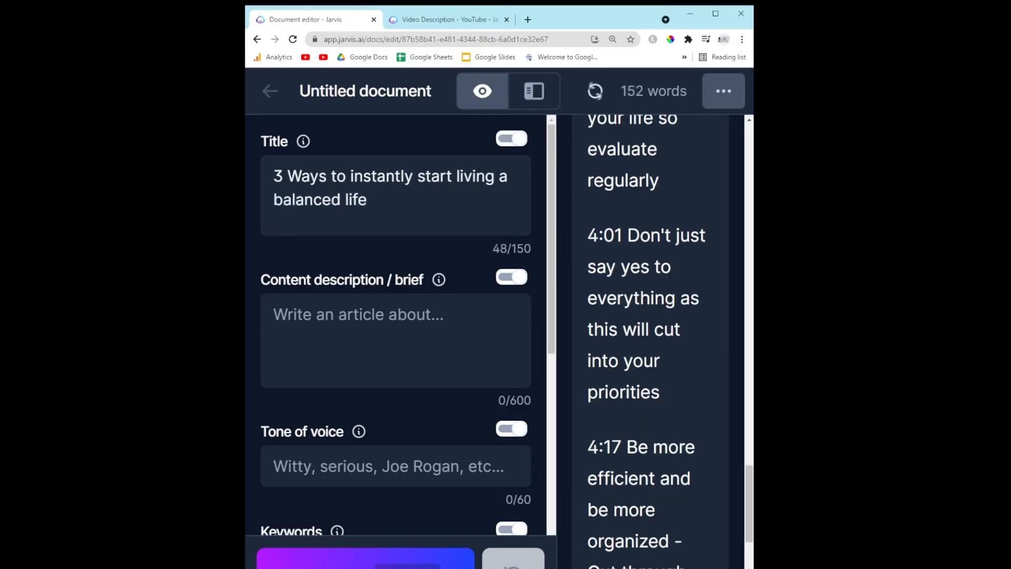
text(gh things that take up all your time if they're negative)
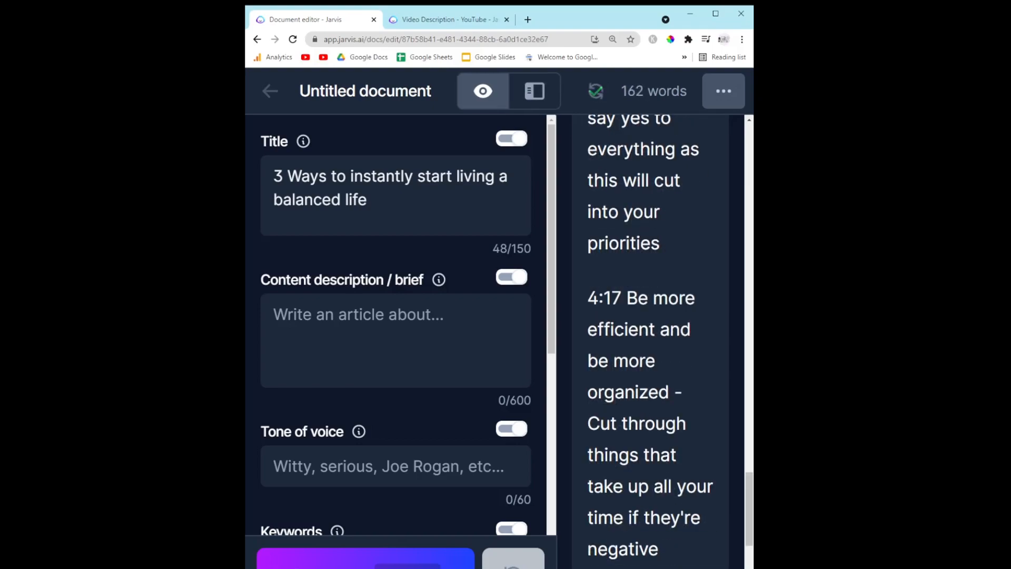
Add a new line '4:47 Being efficient in your mindset is essential to juggling all the stresses of life'
key(Return)
key(Return)
text(4:47 Being efficient in)
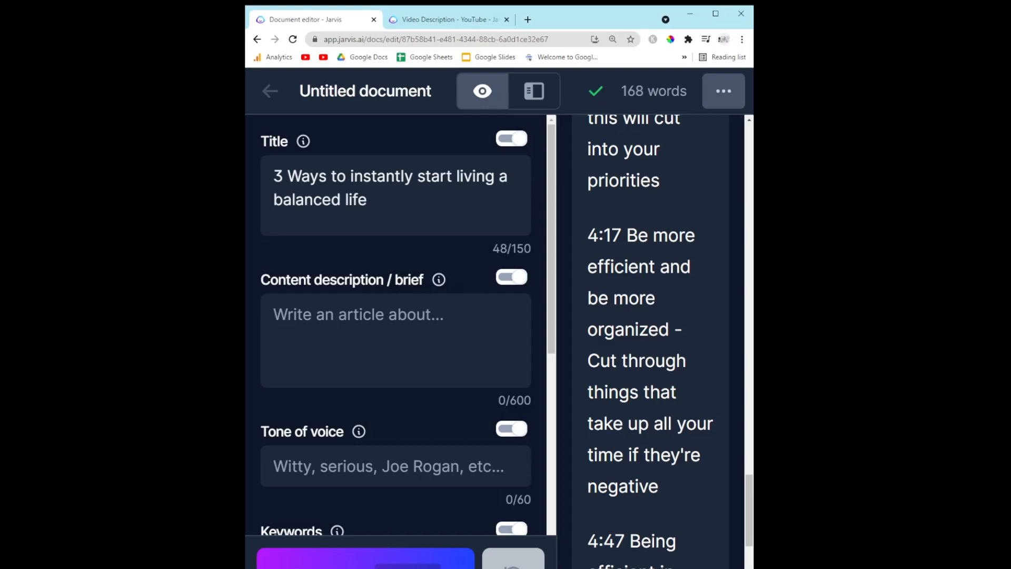
text( your mindset is essential to juggling all the stresses of life)
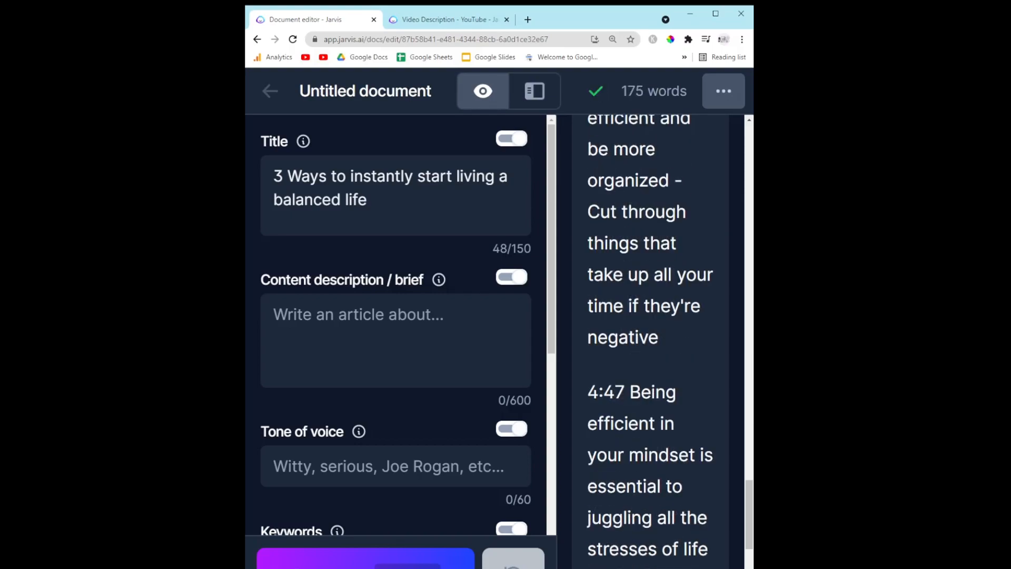
Add a new line '5:09 We only have 24 hours in a day - what we do with it is very important', correcting its spelling
key(Return)
key(Return)
text(5:09 We only have 24 hours in a day - what we do with it is)
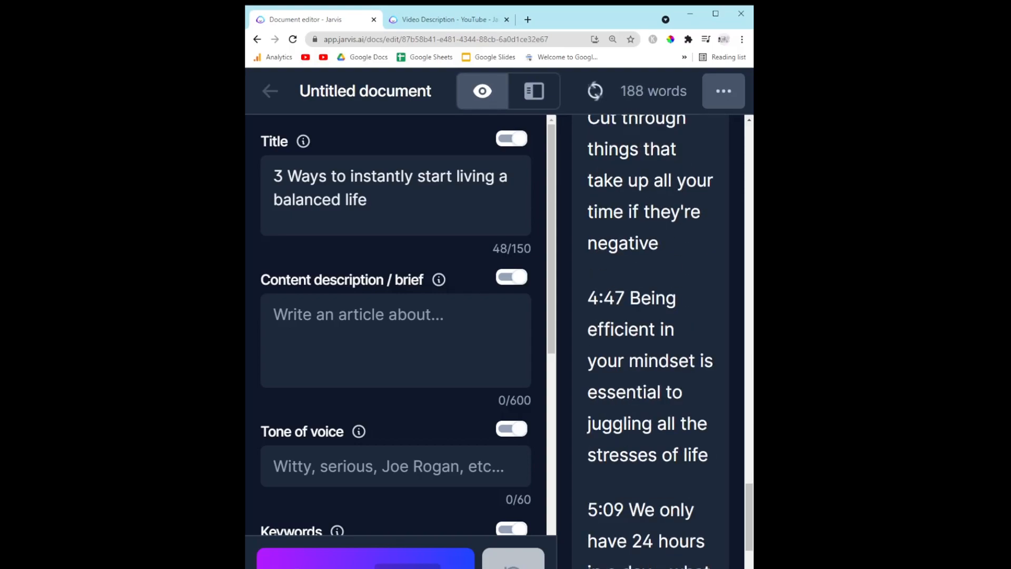
text( very imporant)
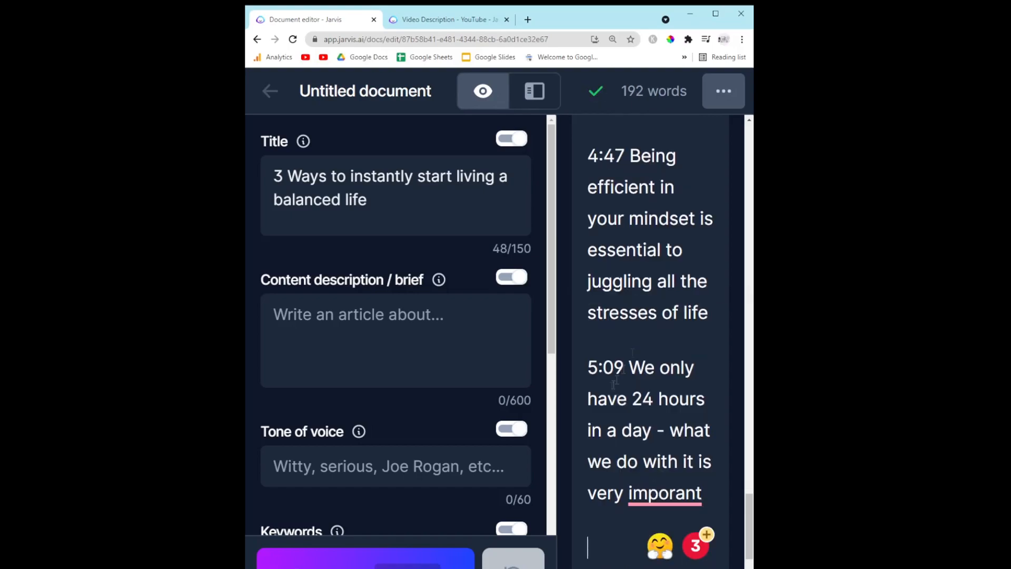
click(627, 339)
Add a new line '5:31 Take things out of your day if they're not strictly essential'
key(Return)
key(Return)
text(5:31 Take things off your)
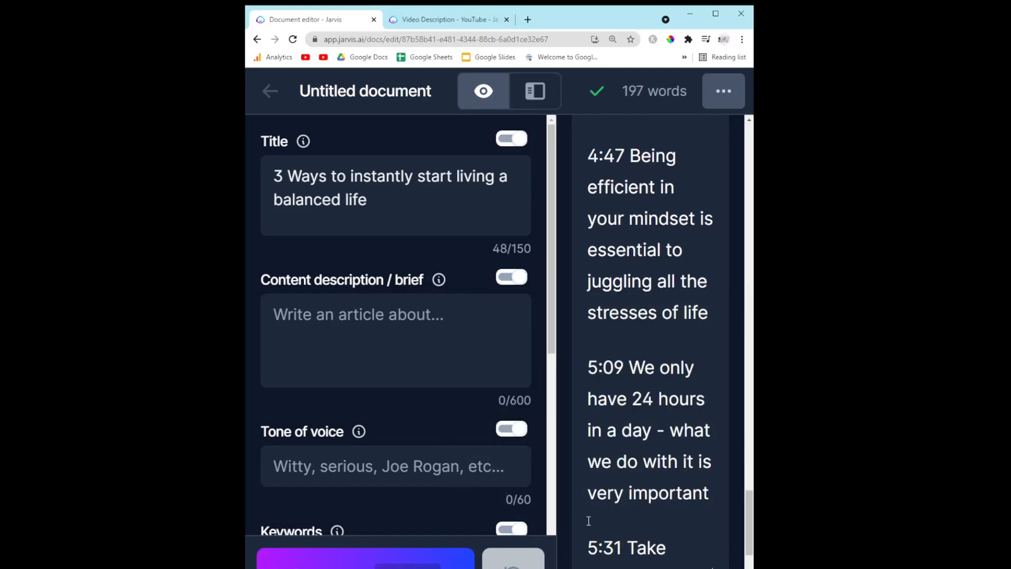
key(BackSpace)
key(BackSpace)
key(BackSpace)
key(BackSpace)
key(BackSpace)
key(BackSpace)
key(BackSpace)
key(BackSpace)
text(out of)
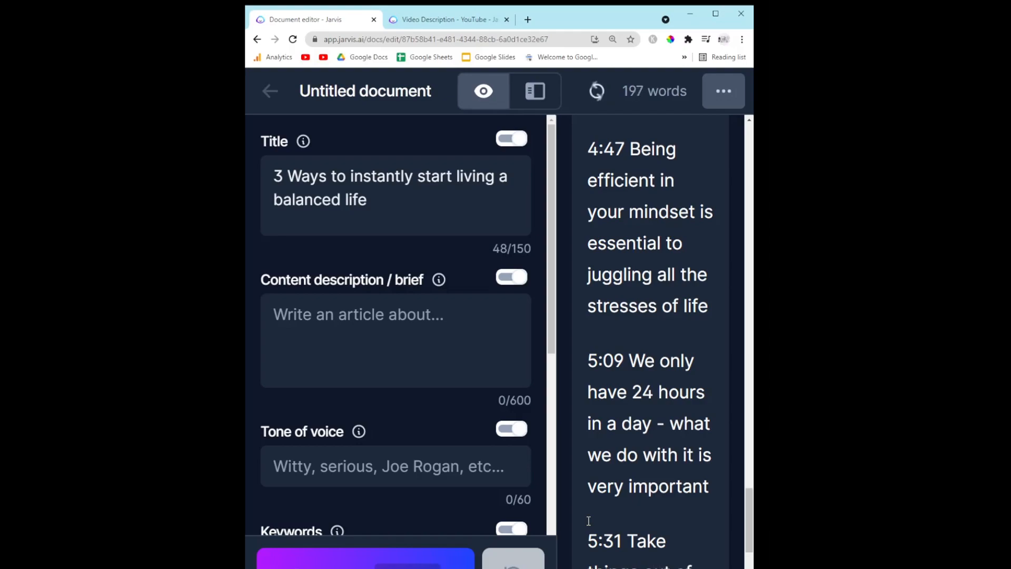
text( your day if they're not strictly essential)
Add a new line '5:55 Keeping a positive attitude, going with the flow etc'
key(Return)
key(Return)
text(5:55 Keeping a)
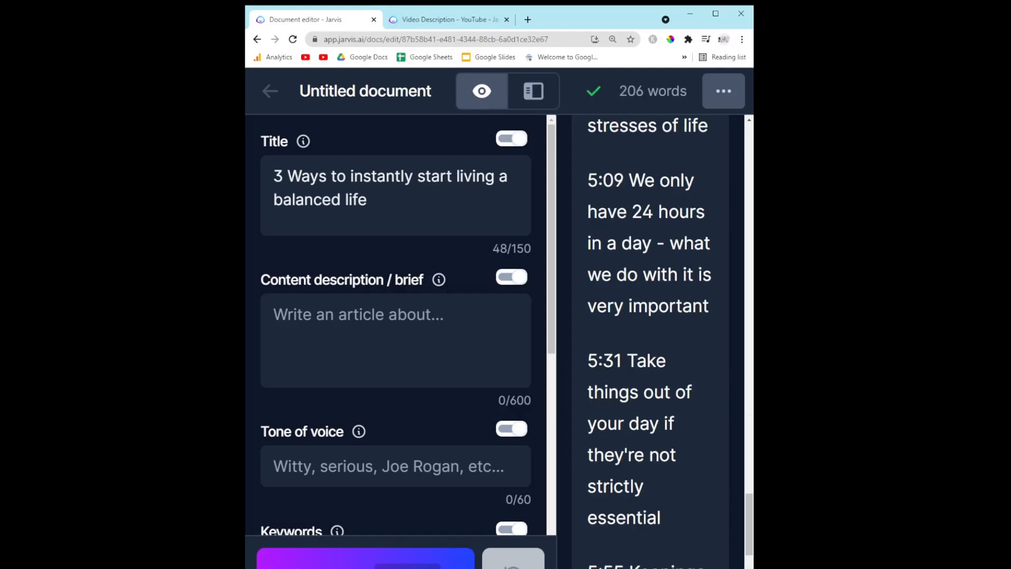
text( positive attitude, going with the flow etc)
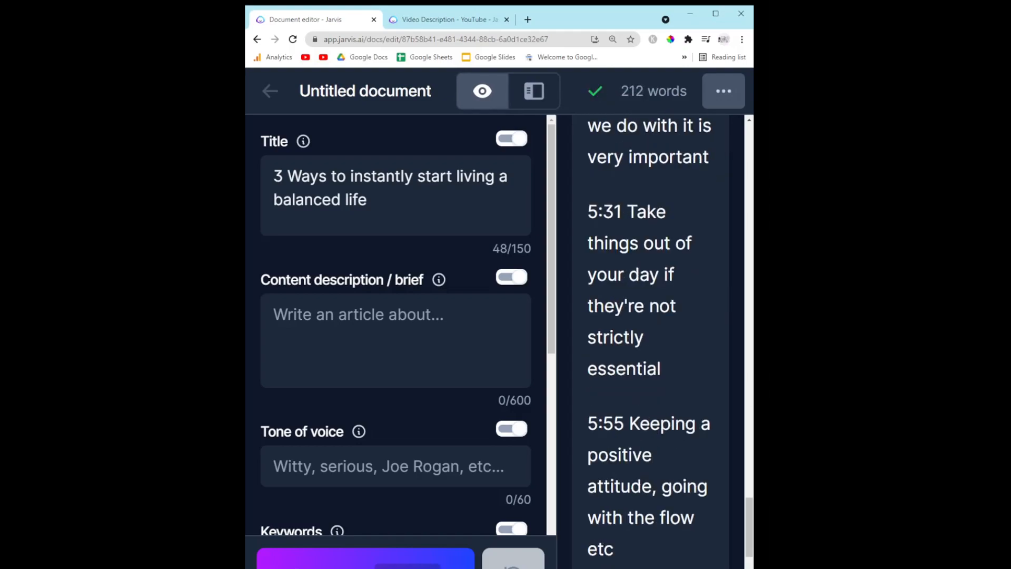
Maximize the browser window and select all the chapter notes in the editor
click(715, 15)
scroll(732, 154, up, 10)
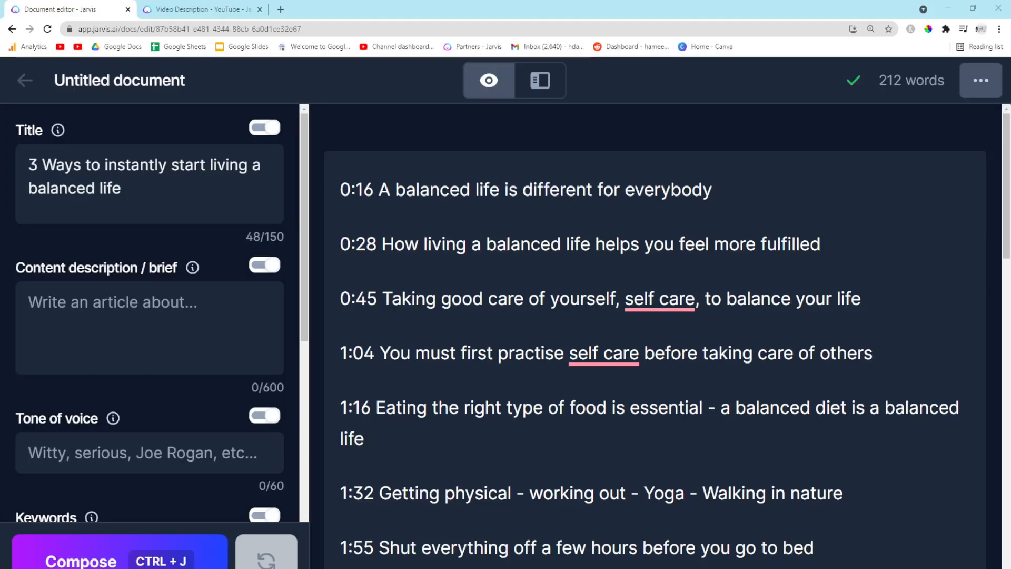
key(ctrl+a)
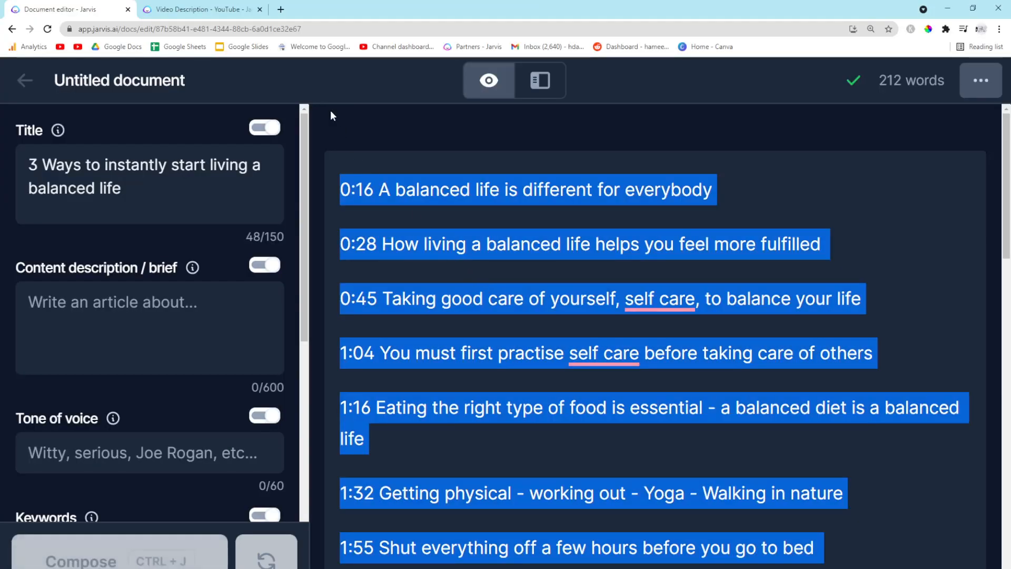
Open a new Google Docs document in a new tab and paste the chapter notes into it
click(281, 10)
click(179, 46)
key(ctrl+1)
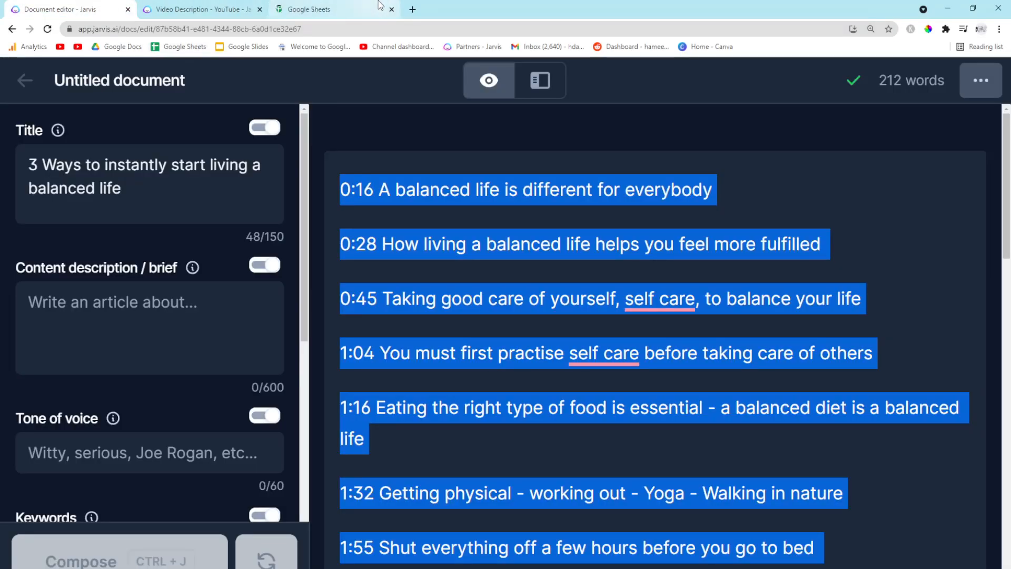
click(319, 6)
click(25, 80)
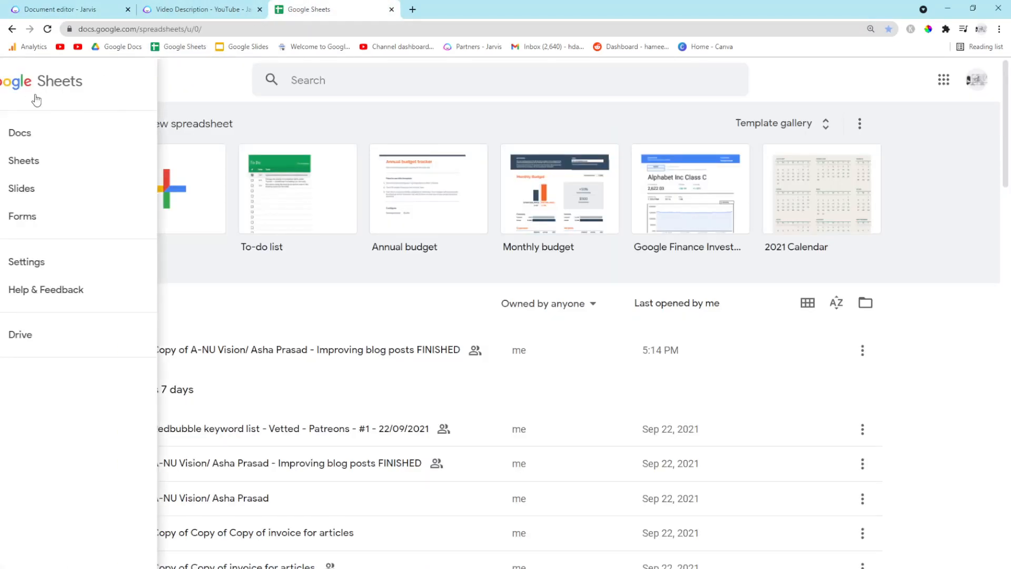
click(70, 142)
click(115, 6)
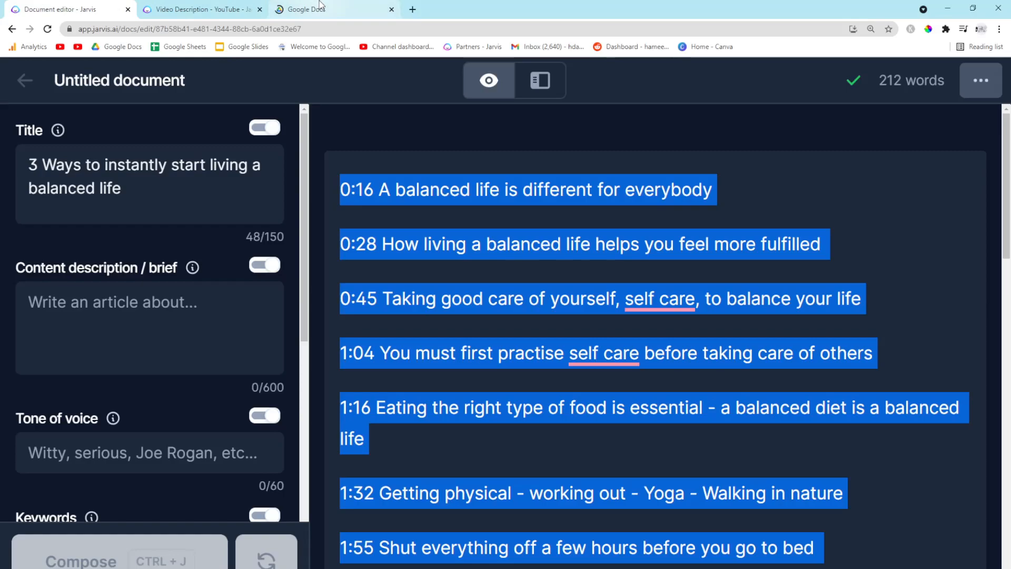
key(ctrl+3)
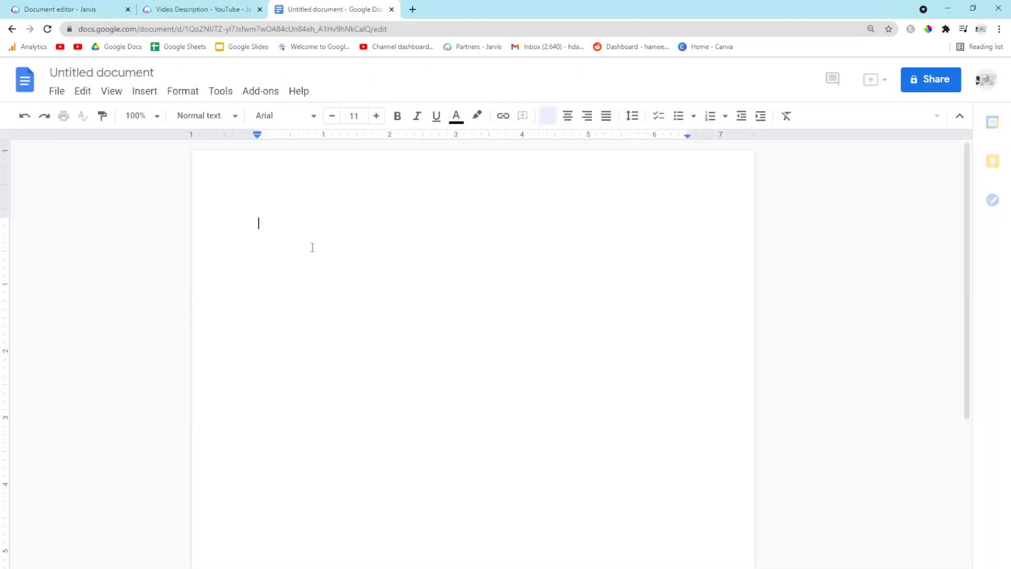
key(ctrl+v)
Add a 'Chapters' heading line above the first timestamp in the Google Doc
scroll(371, 300, up, 10)
scroll(373, 309, up, 2)
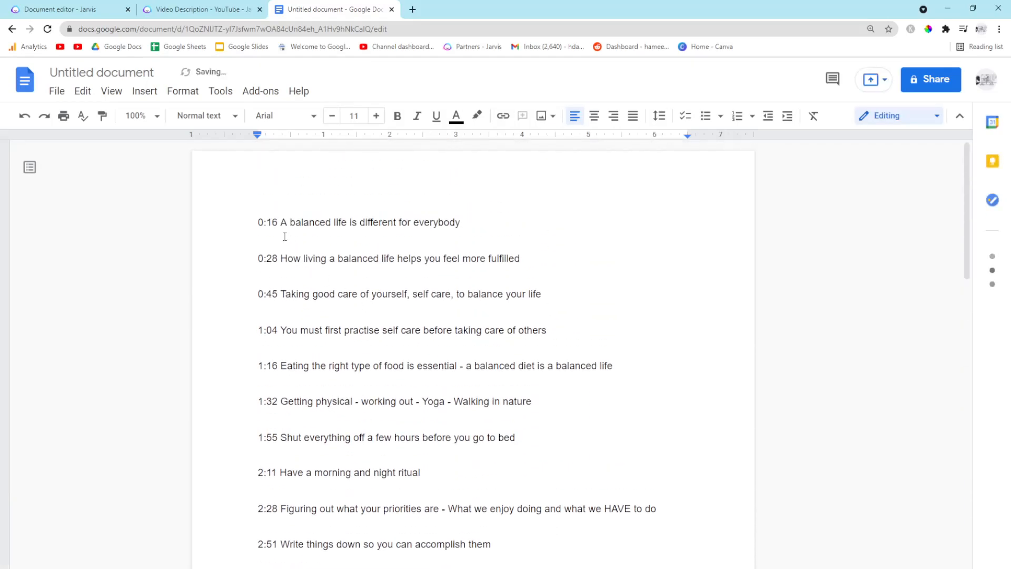
click(255, 222)
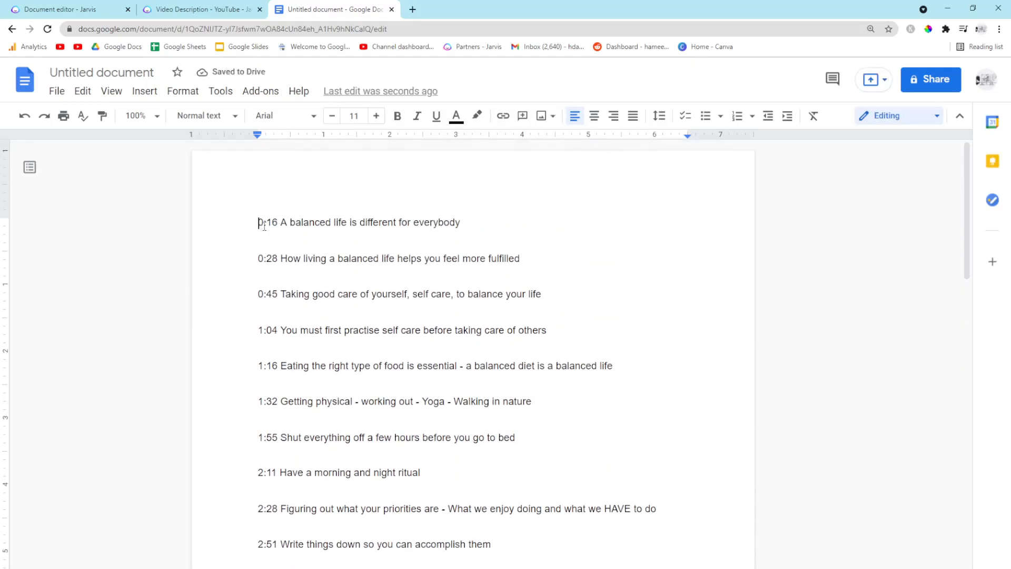
key(Return)
key(Return)
key(Up)
text(Chapter)
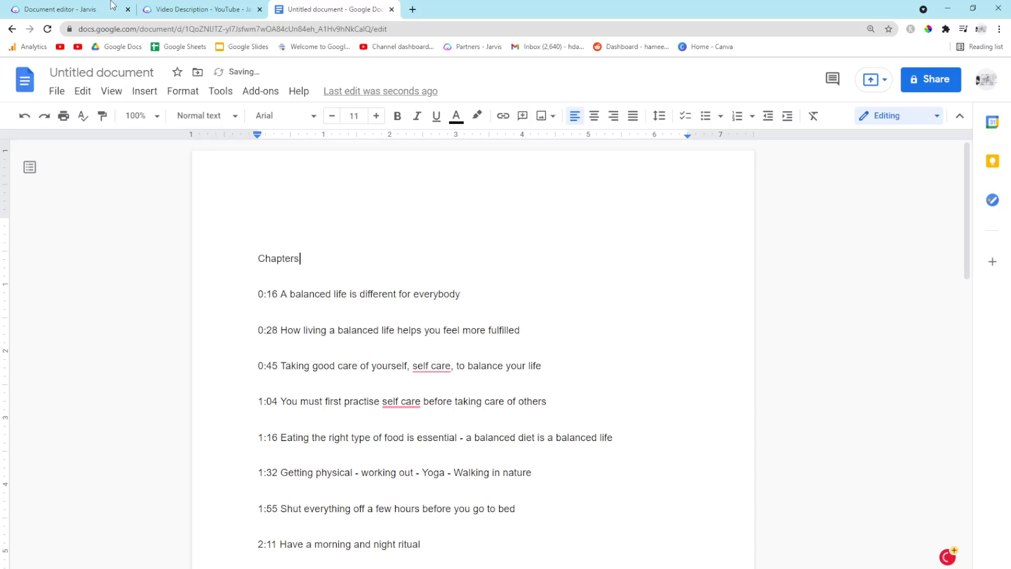
Try deleting the timestamps from the first chapter lines in the Jarvis notes, undoing the last deletion
click(79, 9)
drag(378, 189, 324, 203)
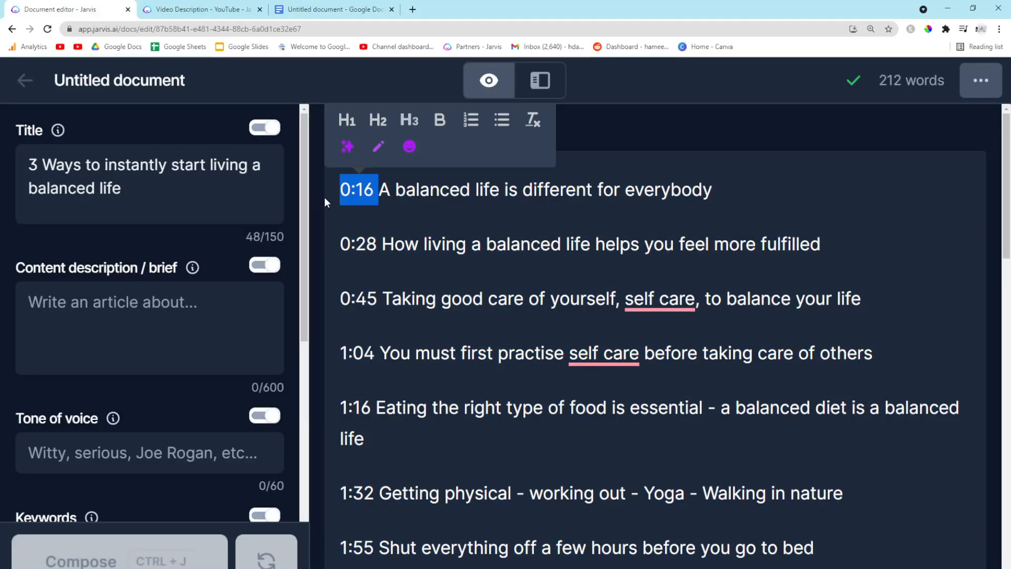
key(BackSpace)
drag(383, 244, 340, 244)
key(BackSpace)
key(BackSpace)
key(ctrl+z)
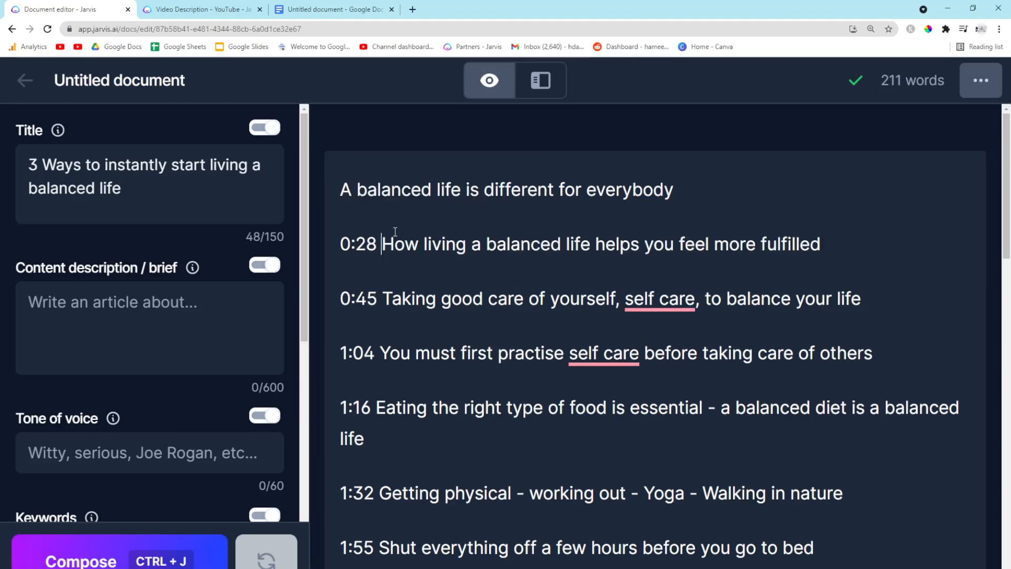
Create a new blank Google Sheets spreadsheet
click(337, 9)
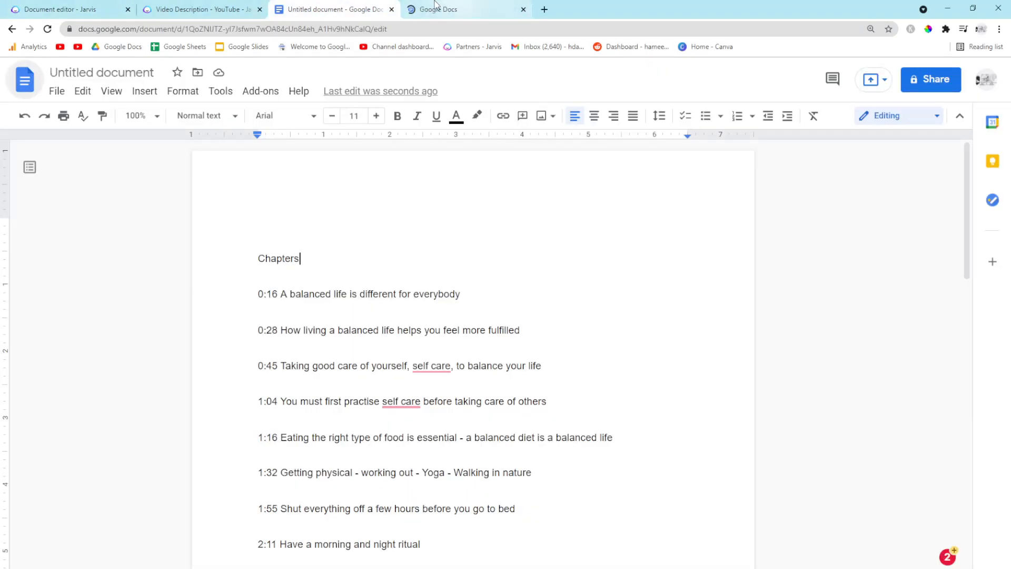
click(24, 79)
click(25, 81)
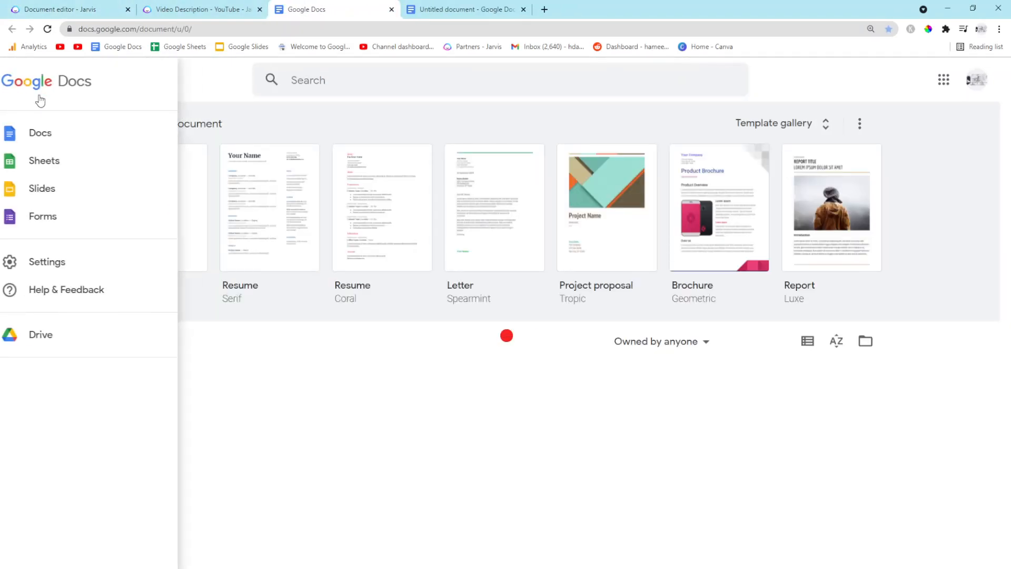
click(77, 161)
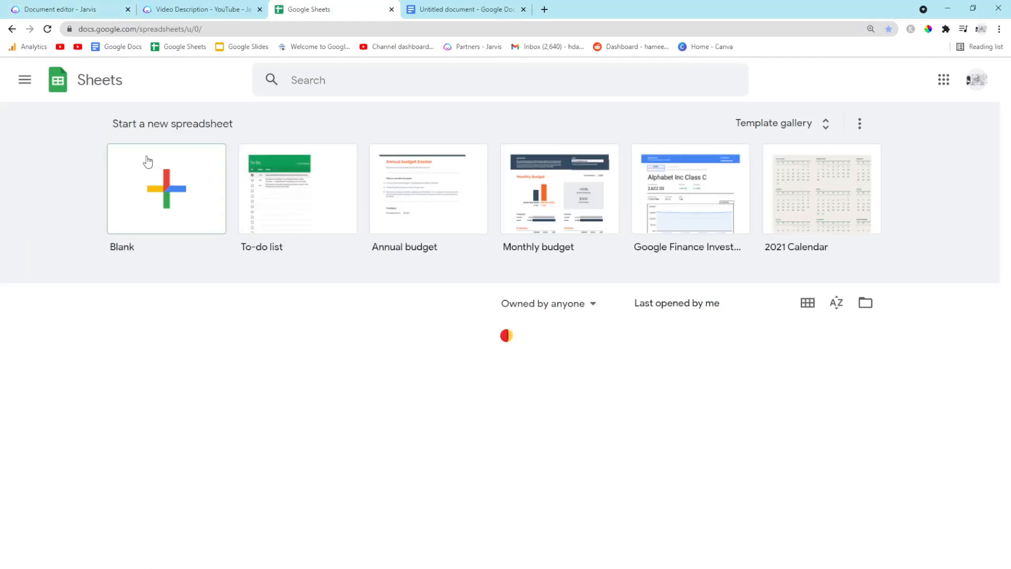
click(149, 163)
Retype the '0:16' timestamp at the start of the first chapter line in Jarvis
click(88, 6)
click(334, 190)
text(0:16 A balanced life is different for everybody)
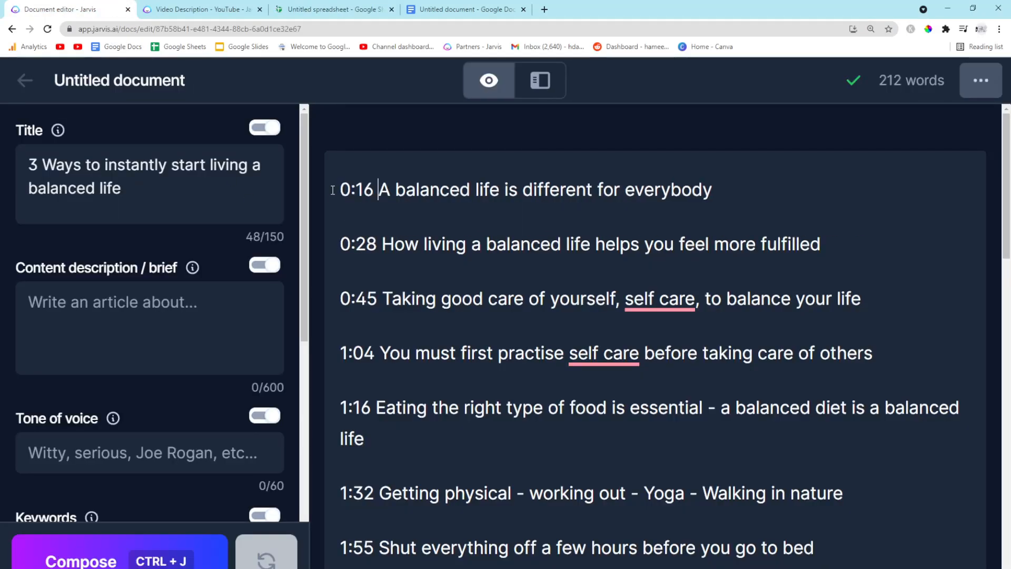
Copy all the Jarvis notes and paste them into the spreadsheet starting at cell A1
key(ctrl+a)
key(ctrl+c)
click(326, 7)
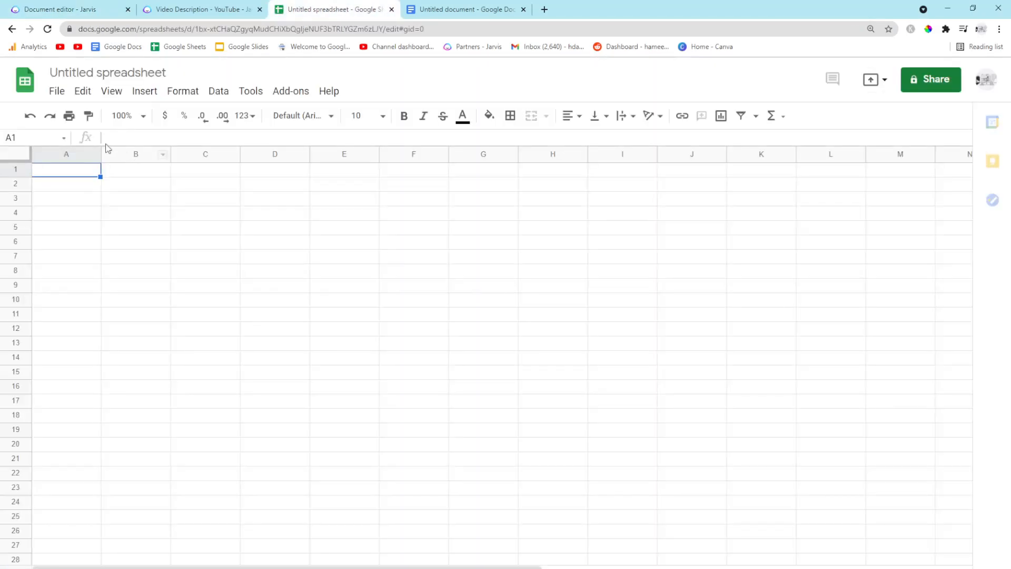
key(ctrl+v)
click(129, 172)
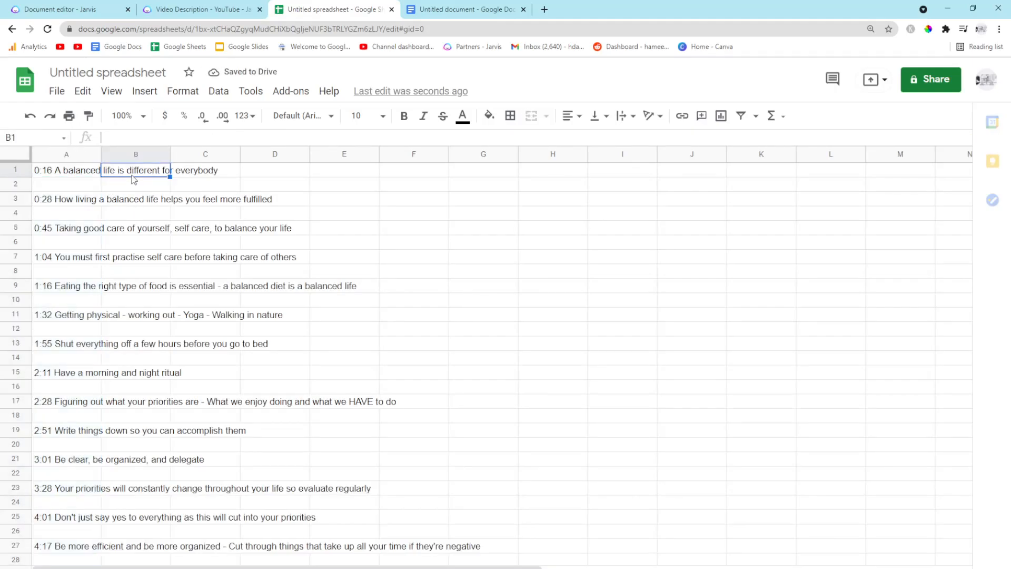
key(ctrl+z)
click(129, 172)
key(ctrl+v)
key(ctrl+z)
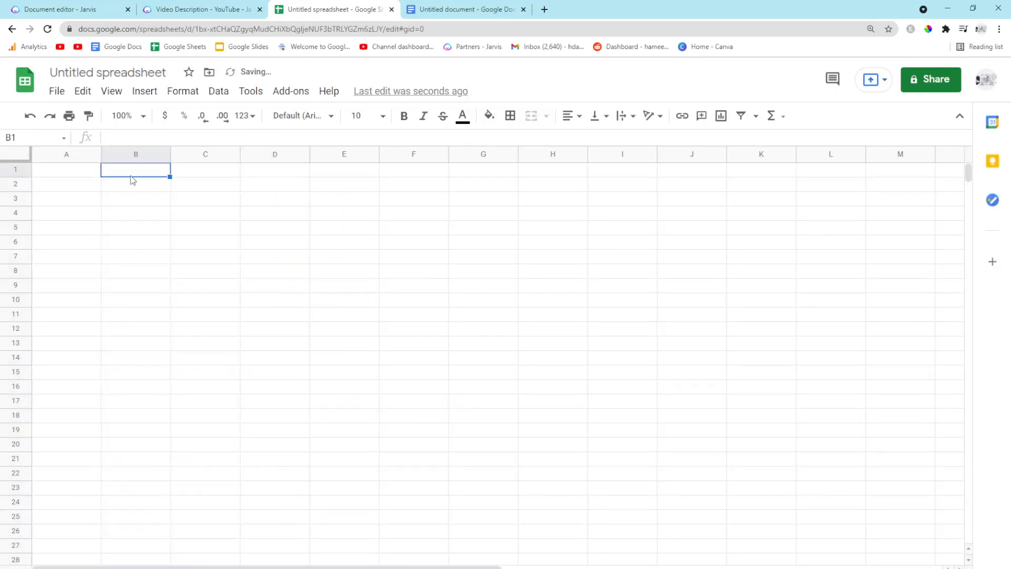
click(79, 169)
key(ctrl+v)
click(77, 187)
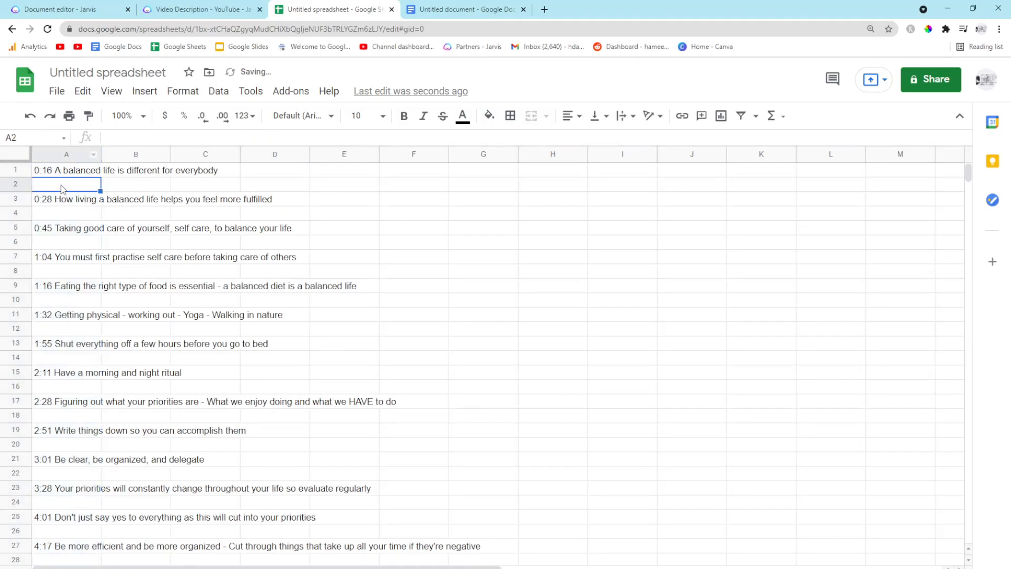
click(59, 176)
scroll(95, 260, down, 6)
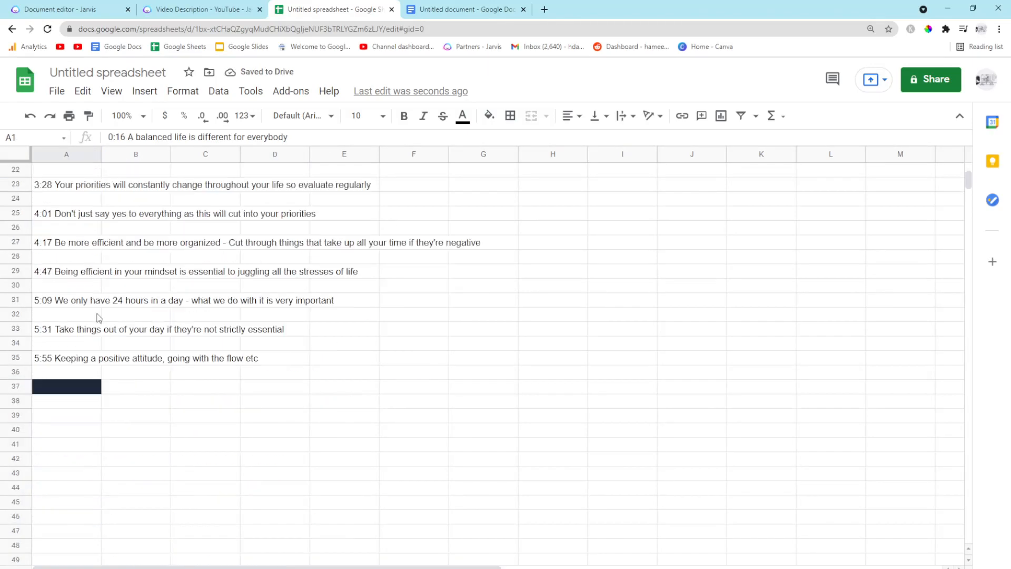
scroll(188, 180, up, 3)
Search Google in a new tab for 'remove numbers tool'
click(544, 10)
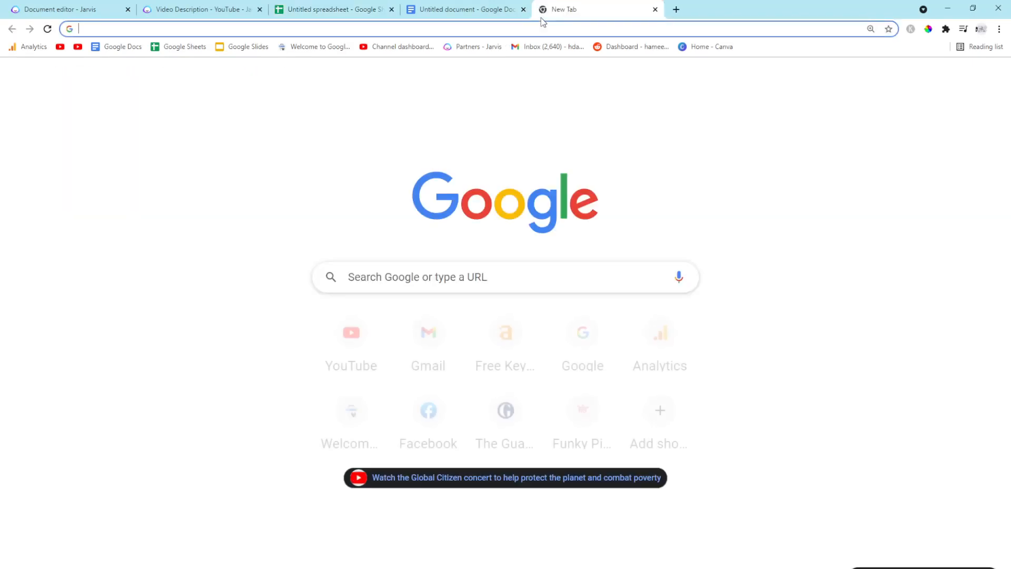
text(remove numbers tool)
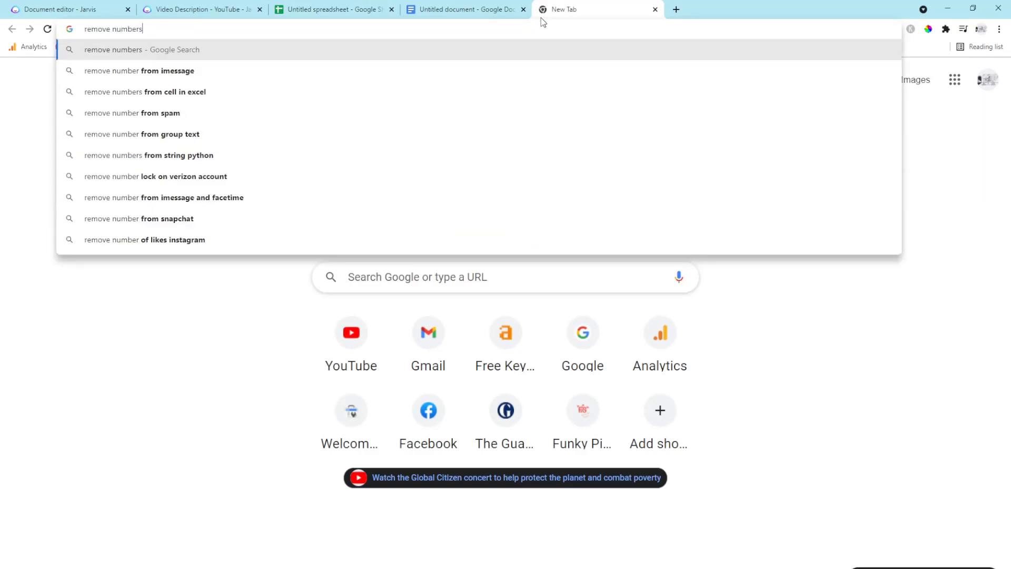
key(Return)
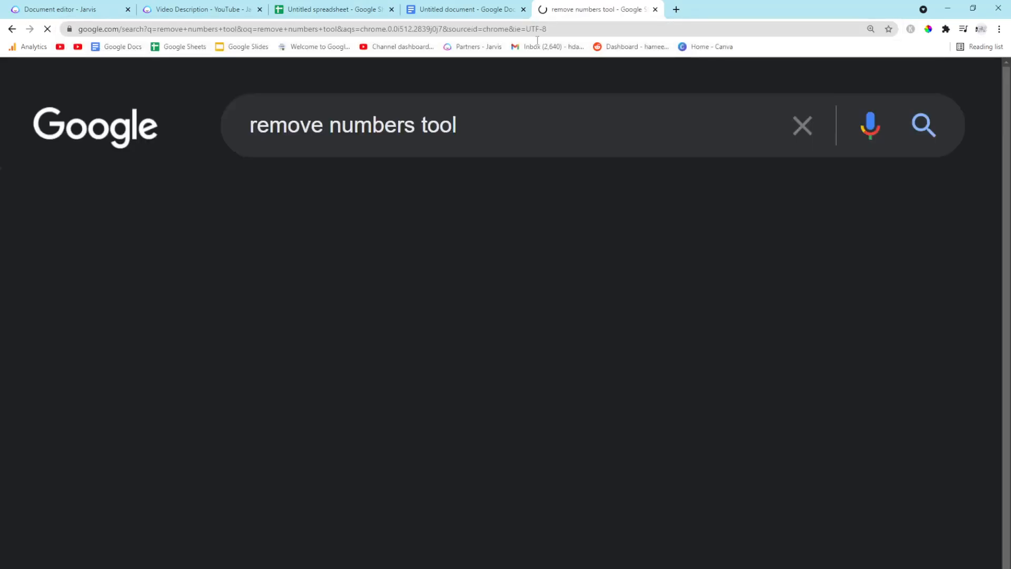
Open the Remove All Digits From Text tool, paste the notes in, and select the digit-free result
click(206, 378)
scroll(341, 279, down, 1)
click(341, 279)
key(ctrl+v)
click(581, 332)
key(ctrl+a)
key(ctrl+c)
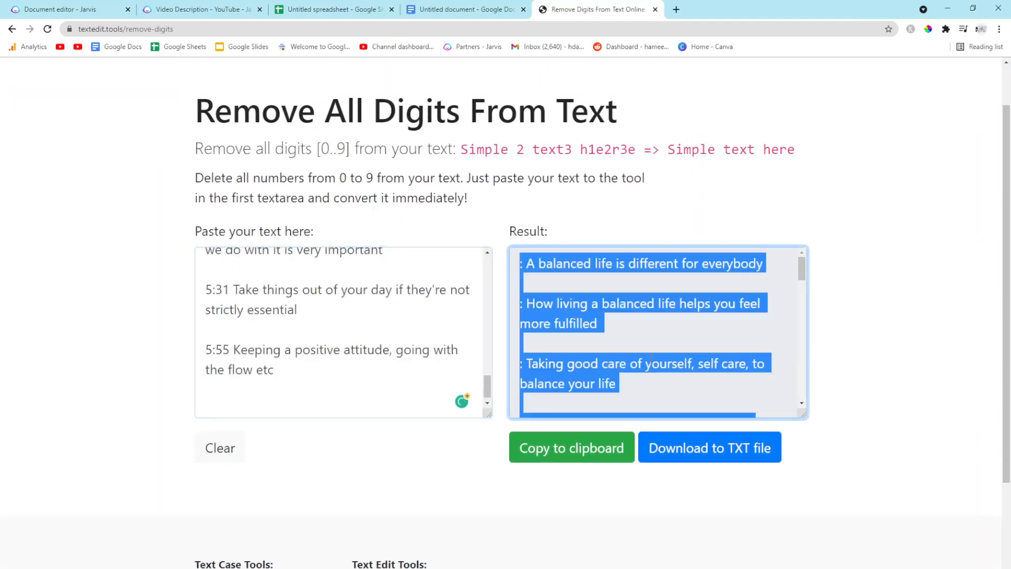
Clear the spreadsheet and paste the digit-free notes into column B starting at cell B9
click(467, 8)
click(335, 8)
key(ctrl+a)
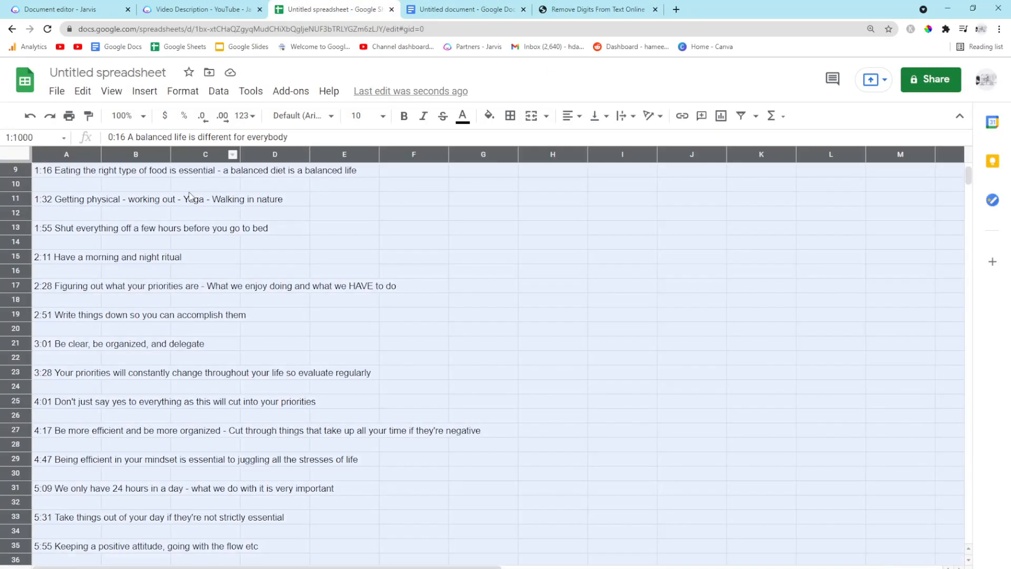
key(Delete)
click(142, 171)
key(ctrl+v)
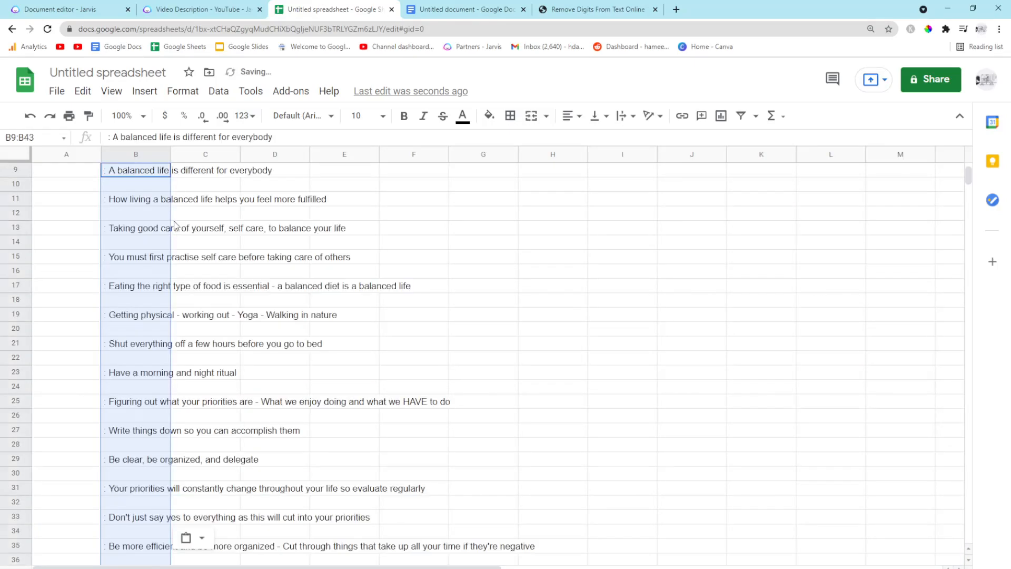
Use Find and replace to remove every ':' character across all sheets
click(253, 217)
key(ctrl+f)
text(:)
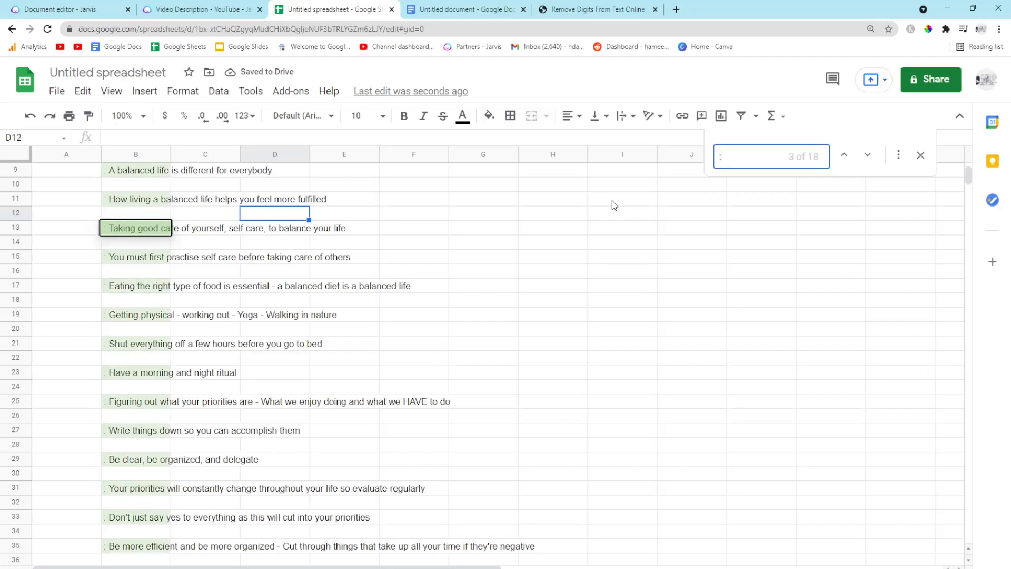
click(898, 155)
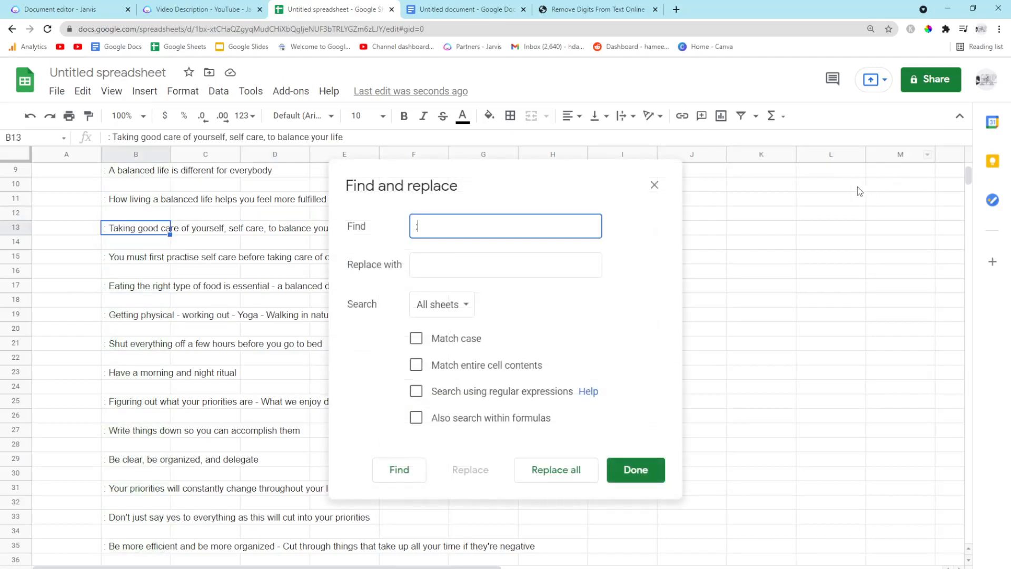
click(485, 265)
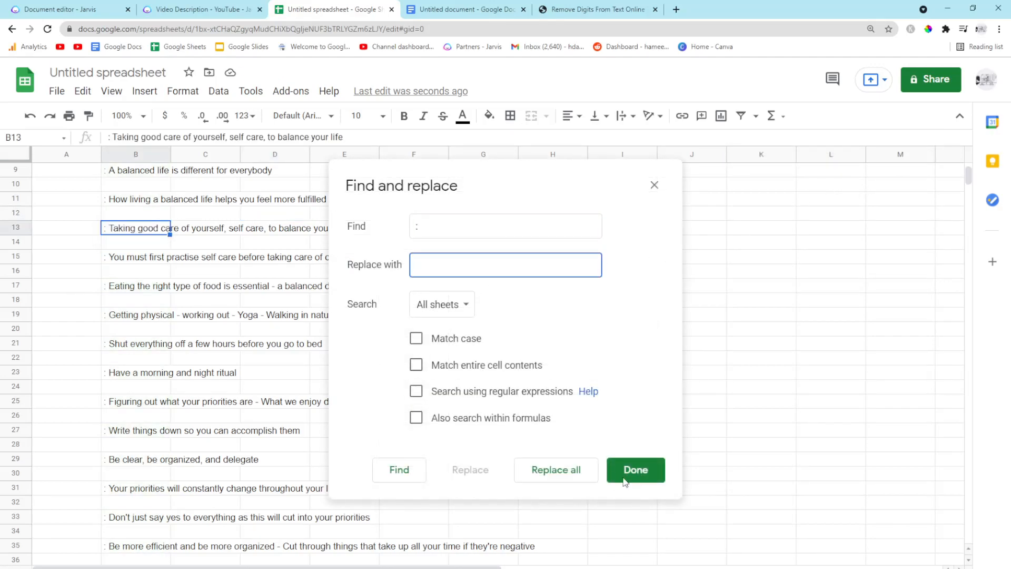
click(566, 476)
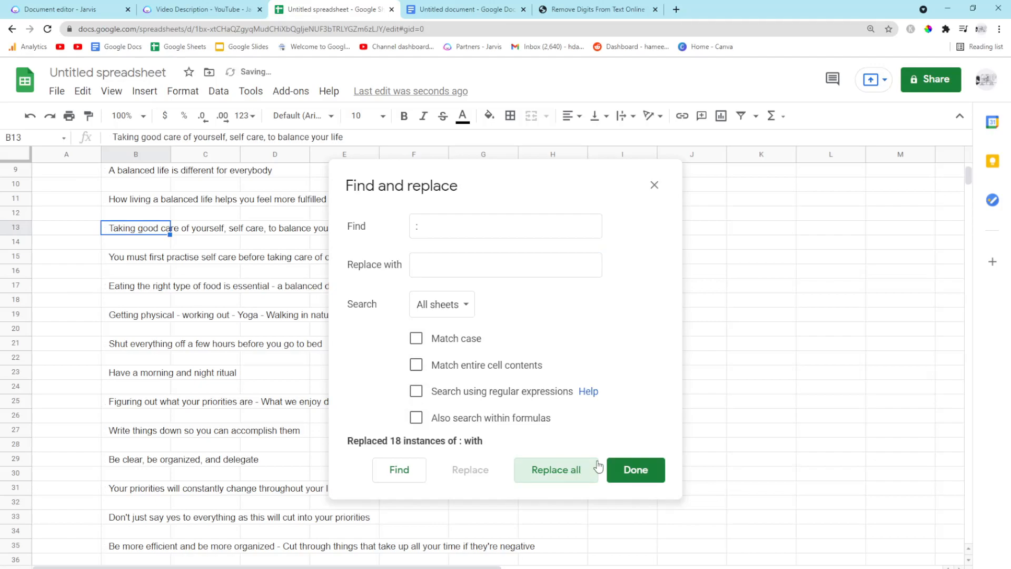
click(634, 469)
click(79, 174)
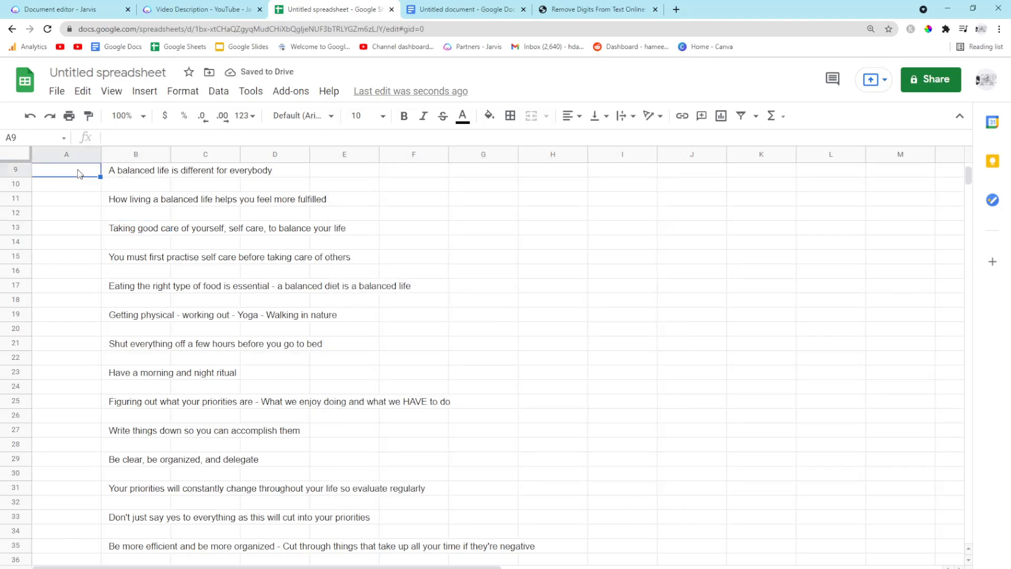
Enter '> write about' in cell A9 of the spreadsheet and copy it into A11
double_click(79, 170)
text(> write about)
key(Return)
key(Up)
key(ctrl+c)
click(67, 203)
key(ctrl+v)
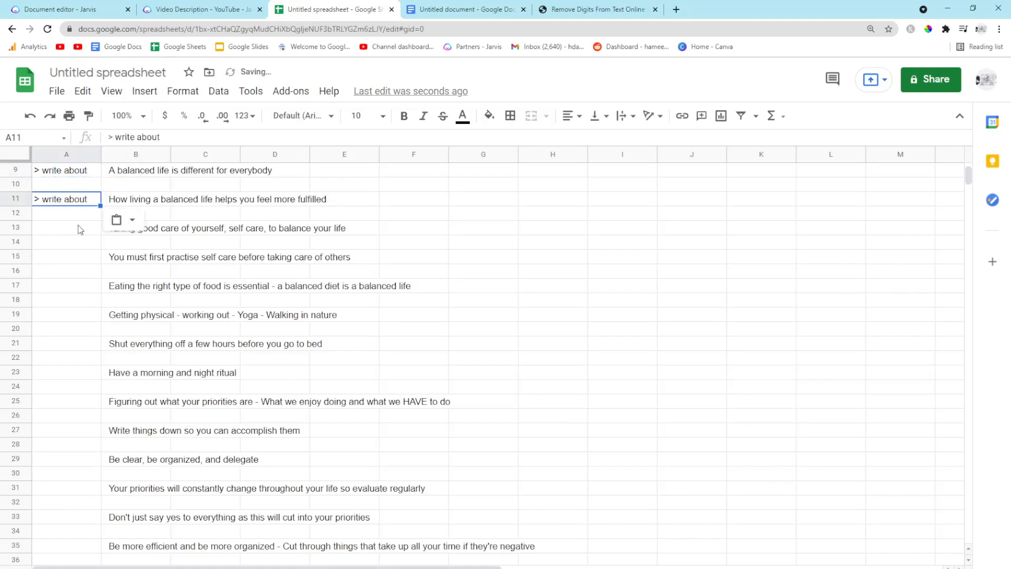
Paste '> write about' into every other cell of column A down to A29, beside each chapter title
click(78, 227)
key(ctrl+v)
click(74, 258)
key(ctrl+v)
click(75, 288)
key(ctrl+v)
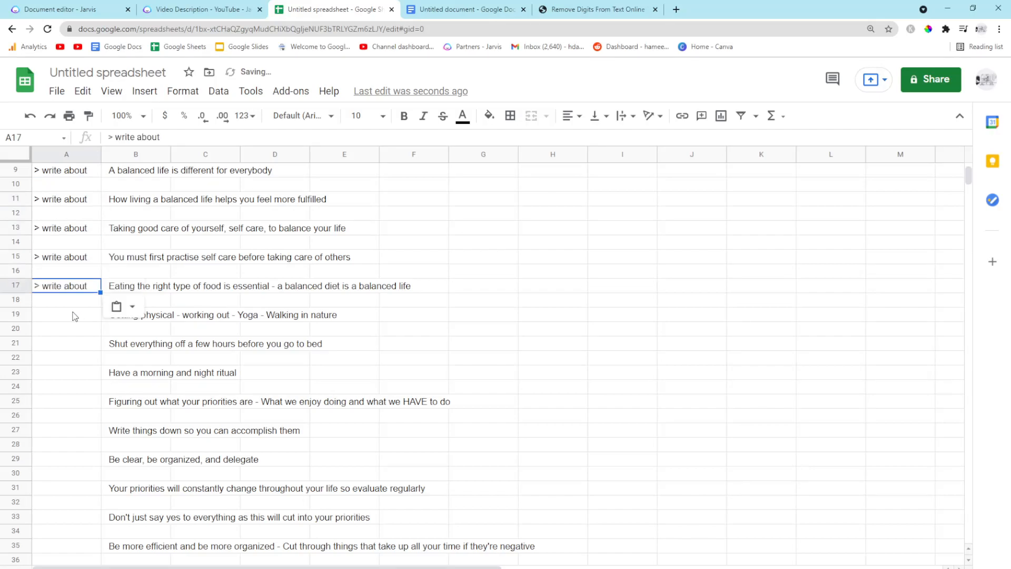
click(74, 315)
key(ctrl+v)
click(79, 343)
key(ctrl+v)
scroll(87, 360, down, 2)
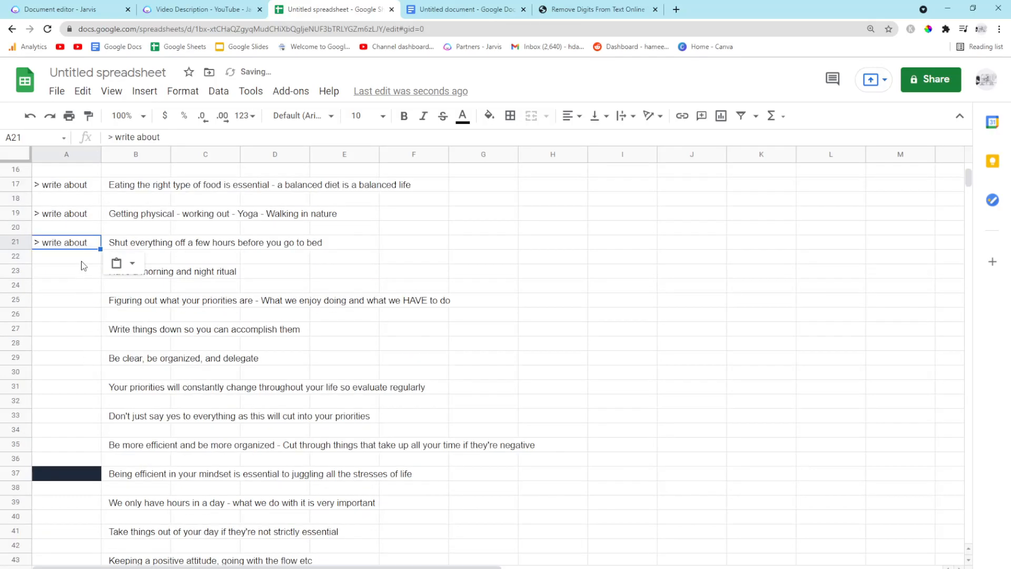
click(81, 268)
key(ctrl+v)
click(76, 305)
key(ctrl+v)
click(73, 329)
key(ctrl+v)
click(74, 360)
key(ctrl+v)
Copy the whole sheet and paste it below the timestamped notes in the Jarvis document
scroll(248, 301, up, 5)
key(ctrl+a)
click(179, 261)
click(63, 8)
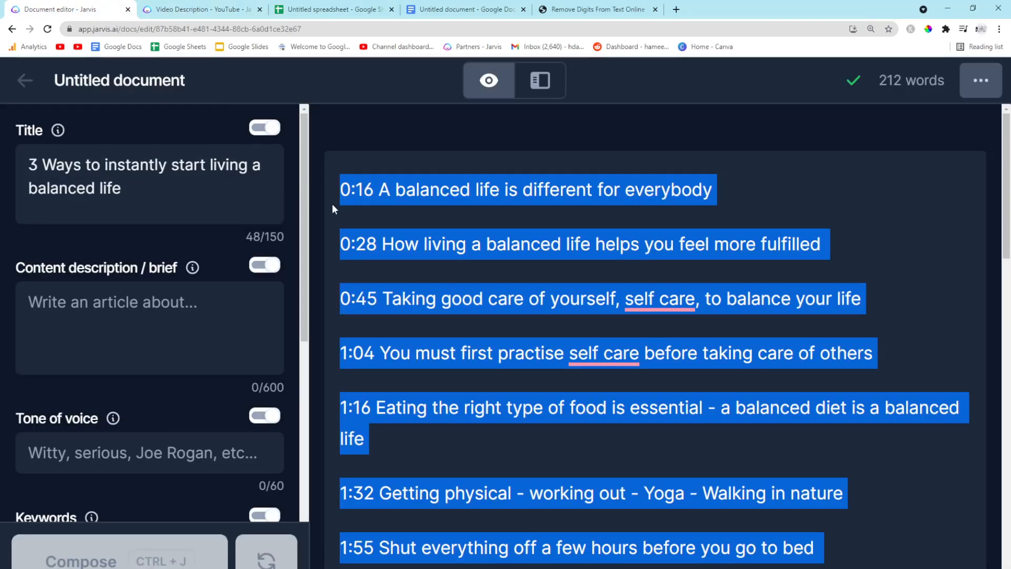
scroll(432, 211, down, 15)
scroll(434, 383, up, 2)
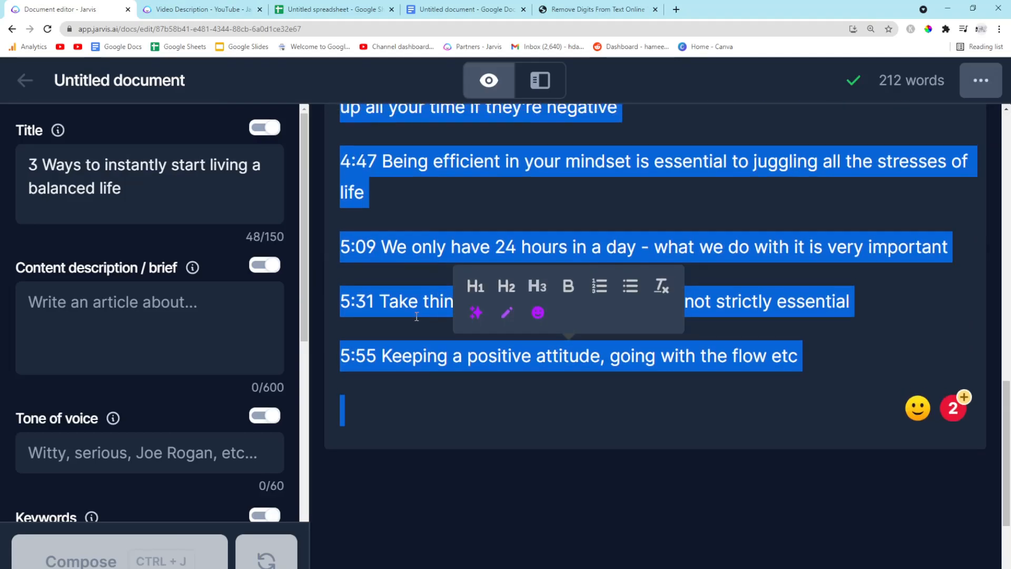
click(365, 412)
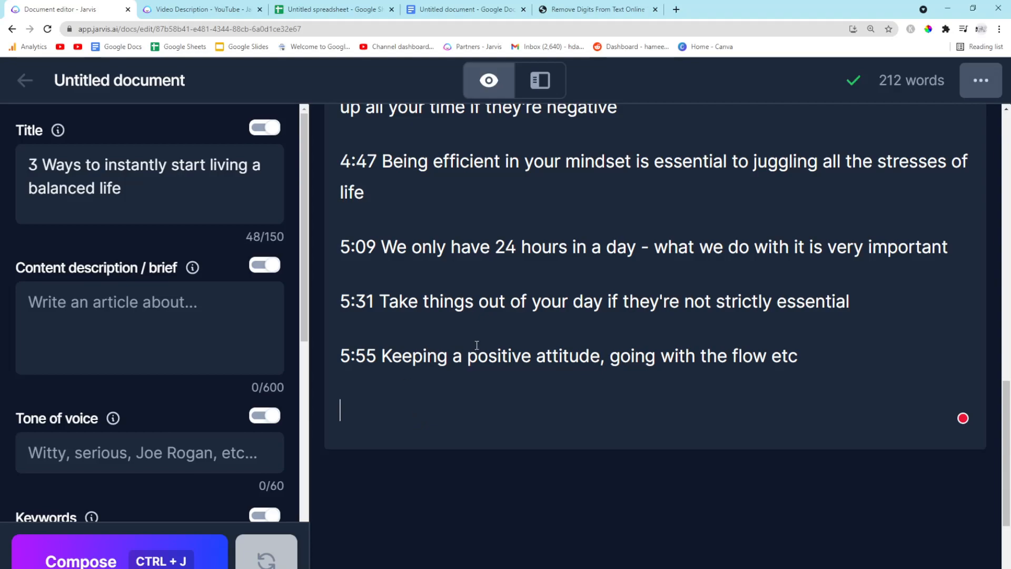
drag(392, 356, 478, 356)
scroll(436, 356, up, 1)
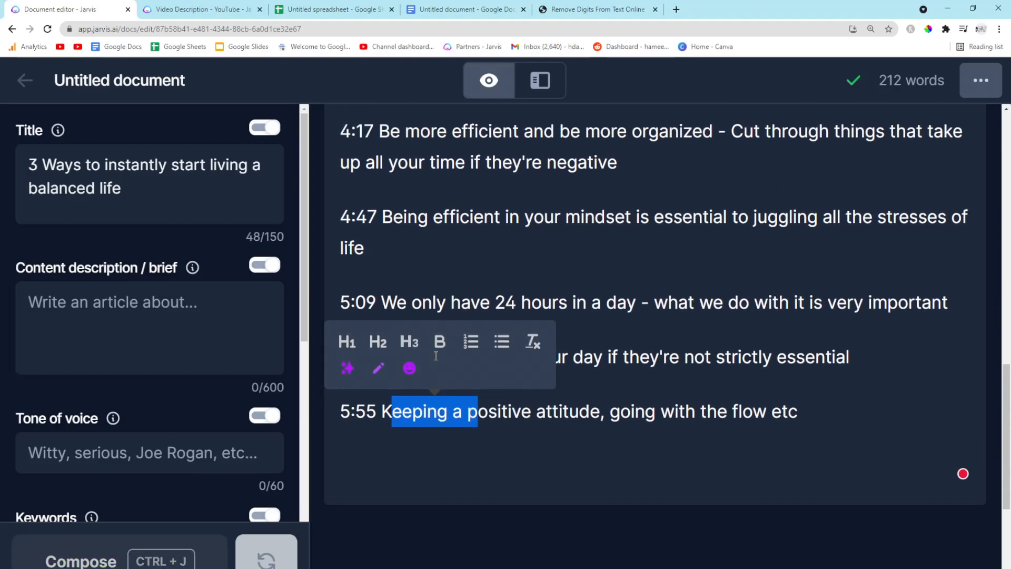
click(387, 458)
key(ctrl+v)
scroll(391, 462, up, 10)
scroll(459, 379, up, 5)
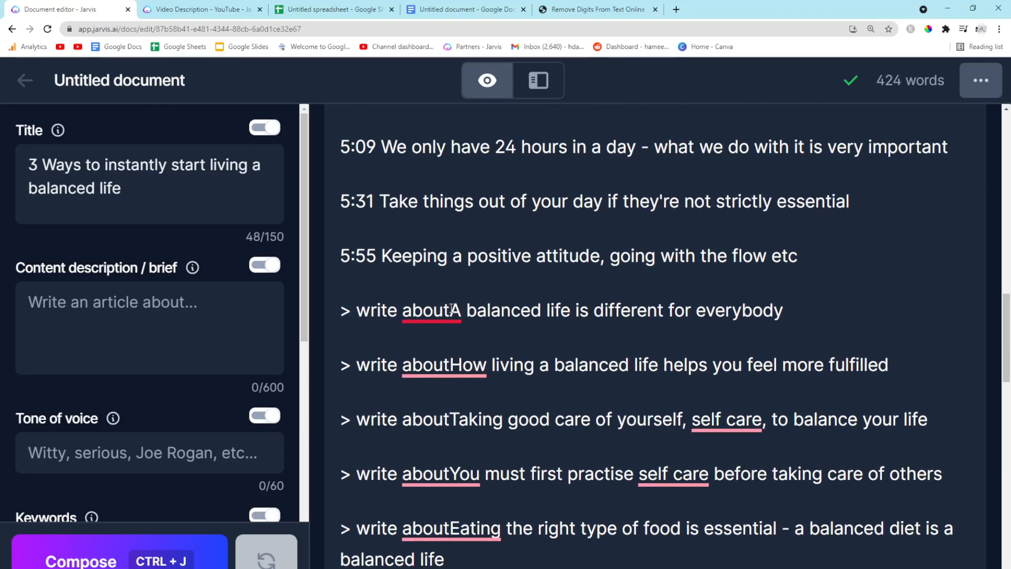
Use Find and replace across all sheets to replace 'about' with 'about' followed by a space
click(452, 309)
drag(329, 9, 205, 9)
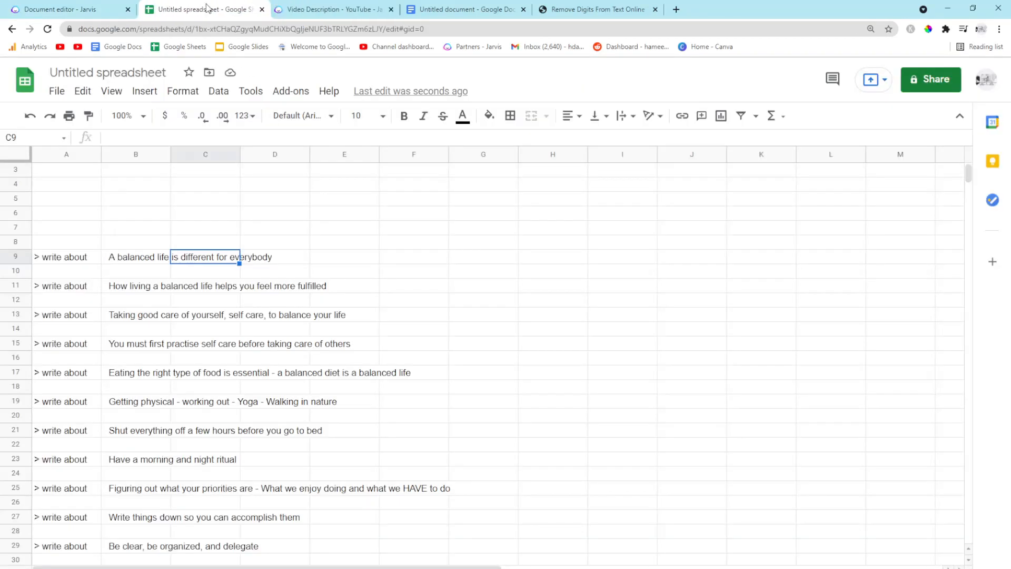
click(91, 259)
click(179, 139)
key(ctrl+f)
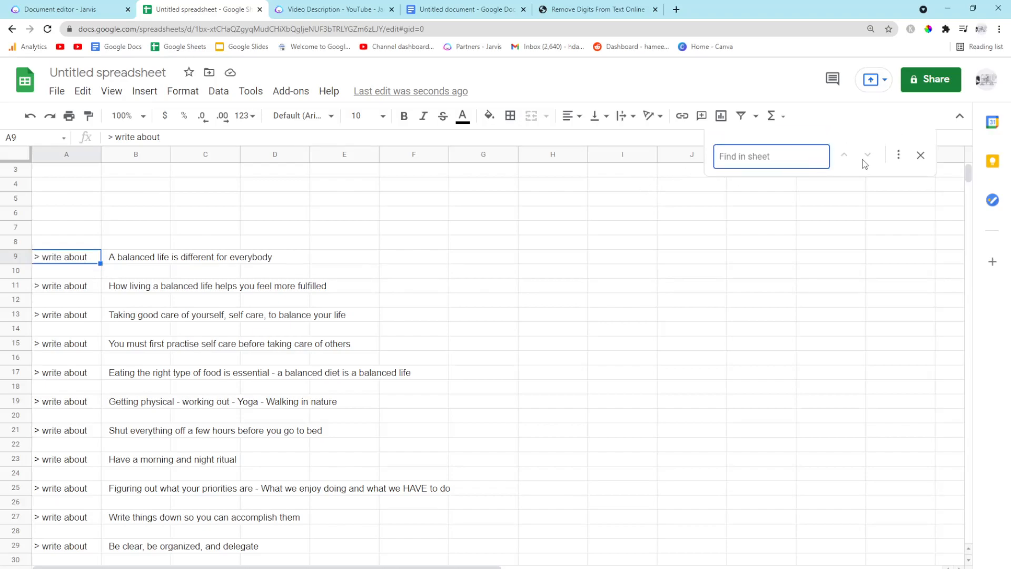
click(897, 150)
text(about)
click(539, 266)
text(a)
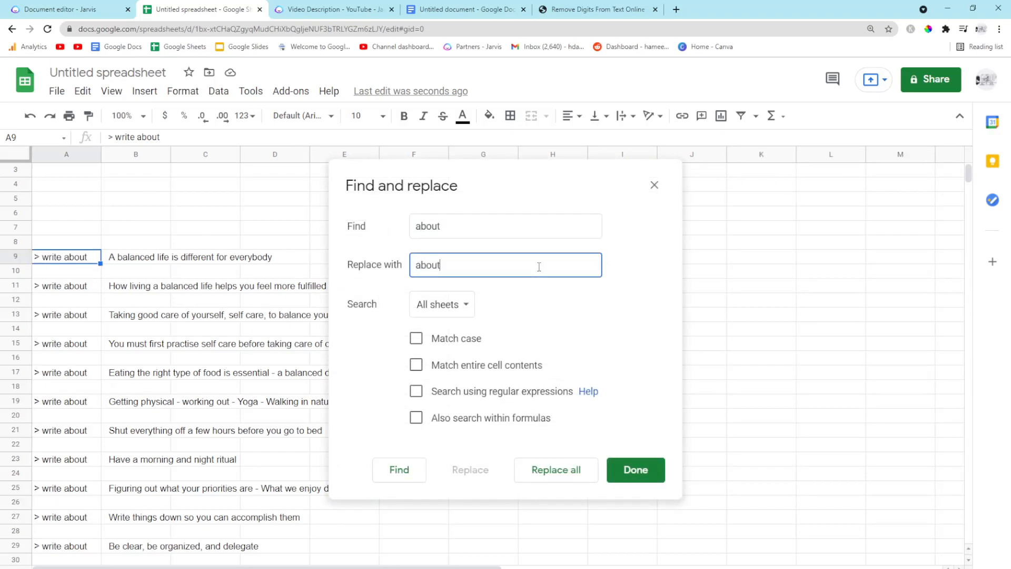
click(564, 464)
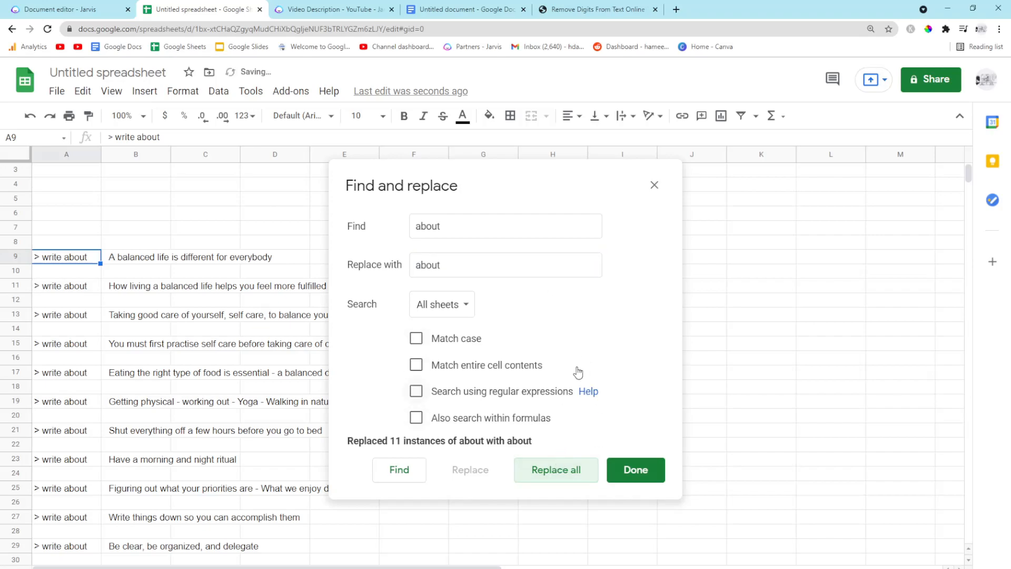
click(654, 185)
Copy the '> write about' rows A9 to B29, undo the earlier paste in the Jarvis document and paste them instead
drag(74, 257, 141, 258)
key(ctrl+c)
click(141, 258)
click(79, 258)
scroll(171, 402, down, 5)
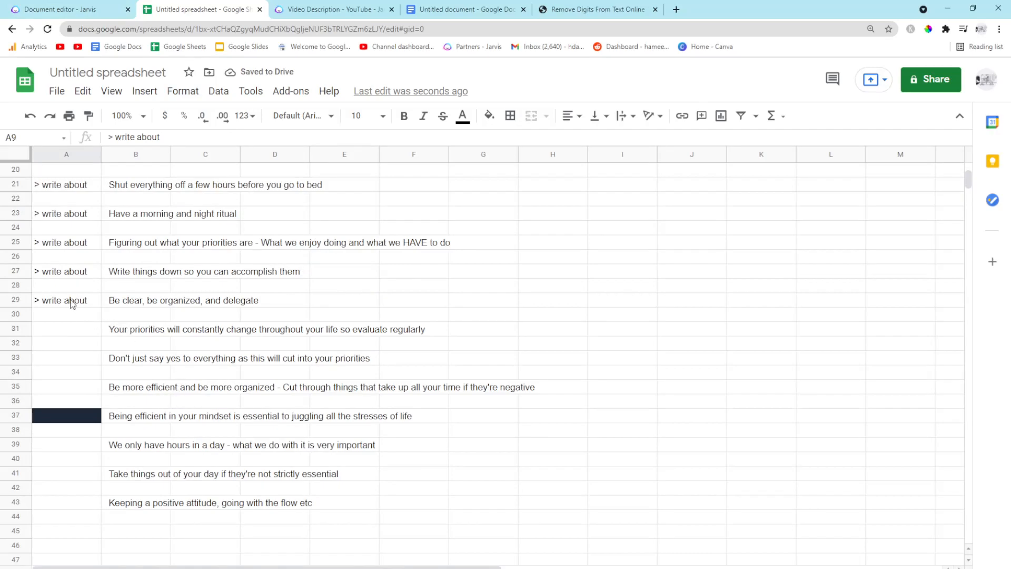
shift+click(158, 304)
key(ctrl+c)
click(89, 8)
key(ctrl+z)
key(ctrl+v)
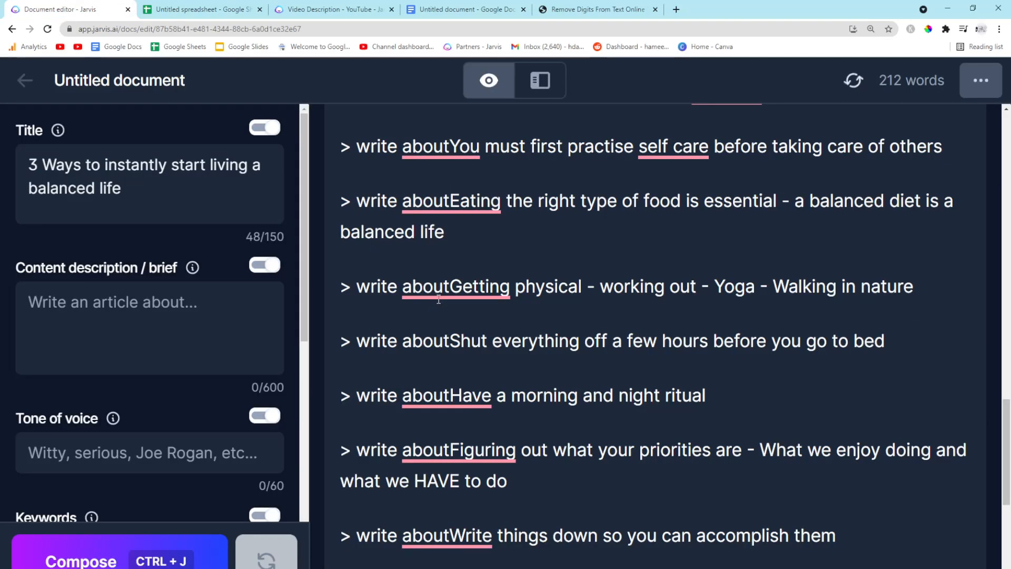
scroll(439, 299, up, 3)
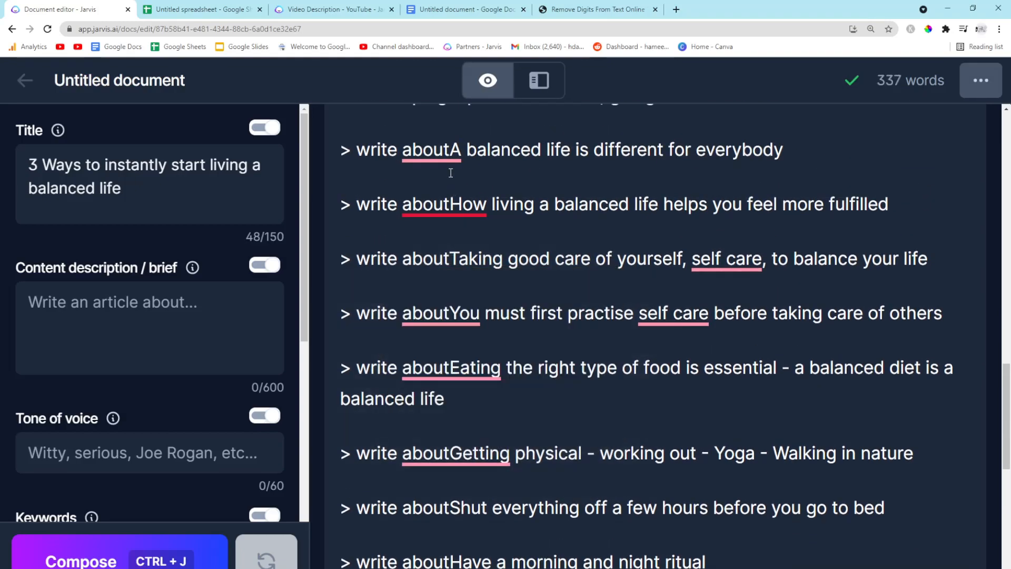
scroll(458, 157, up, 2)
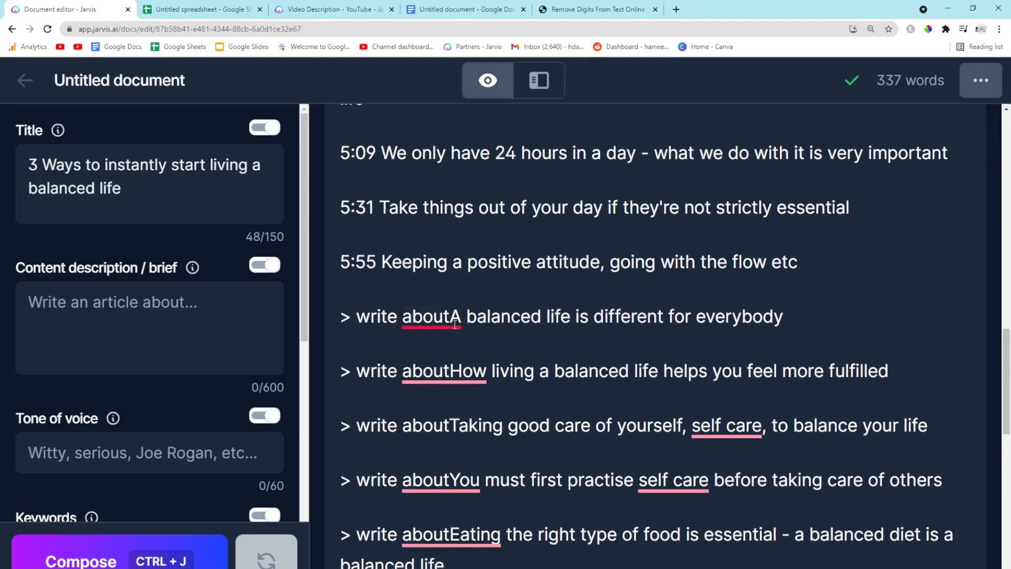
Delete the timestamped notes above the '> write about' prompts in the Jarvis document
click(453, 261)
scroll(458, 263, up, 2)
drag(790, 372, 432, 209)
click(828, 320)
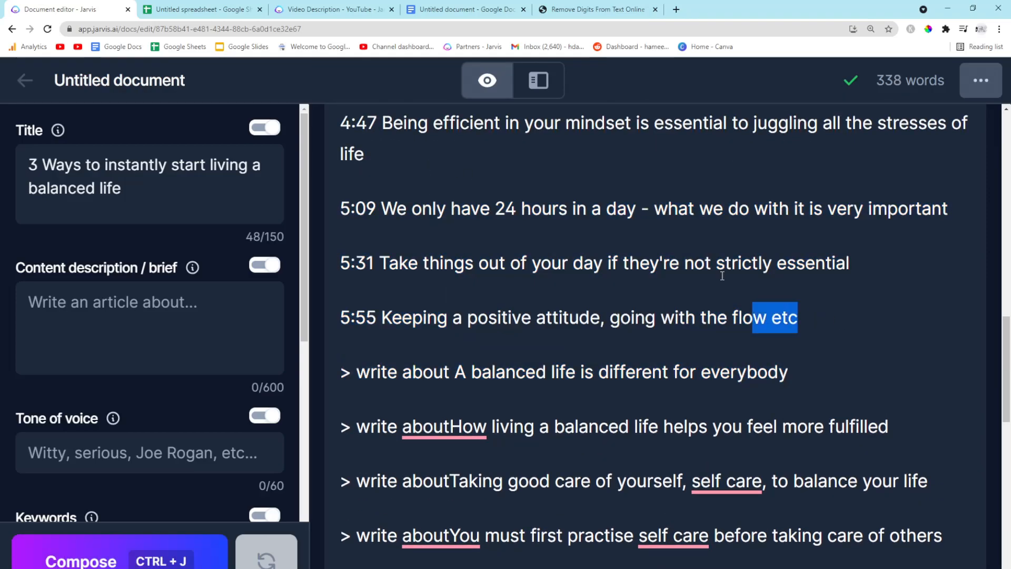
key(ctrl+shift+Home)
key(ctrl+v)
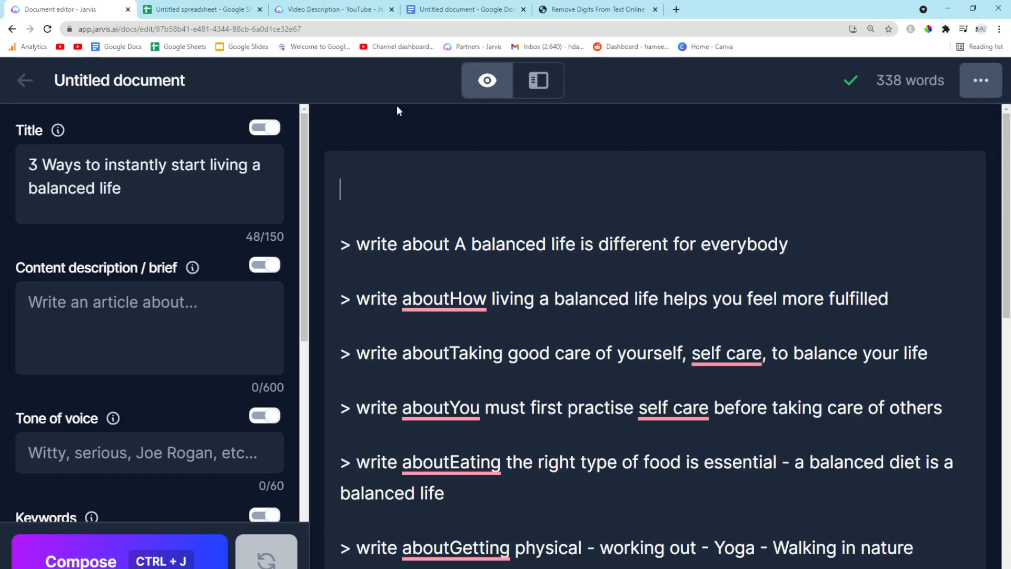
Insert a space after 'about' in each '> write about' prompt line
click(452, 297)
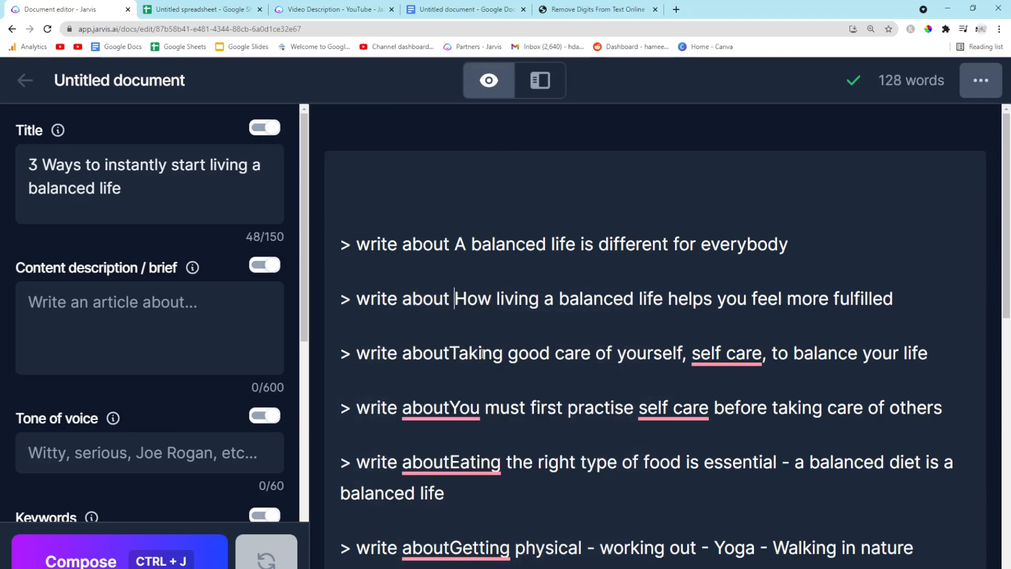
click(451, 408)
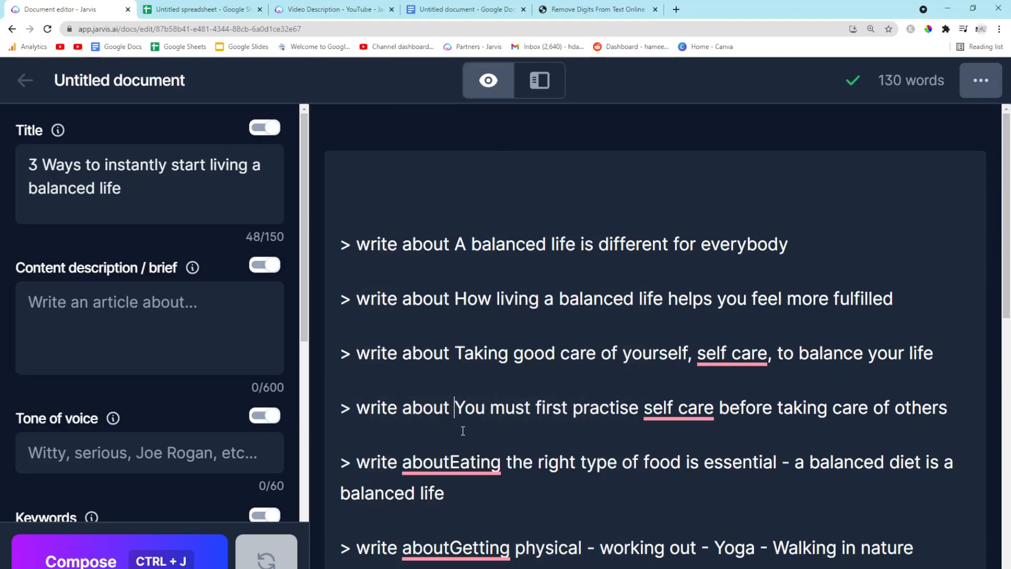
scroll(463, 411, down, 1)
click(450, 408)
click(451, 494)
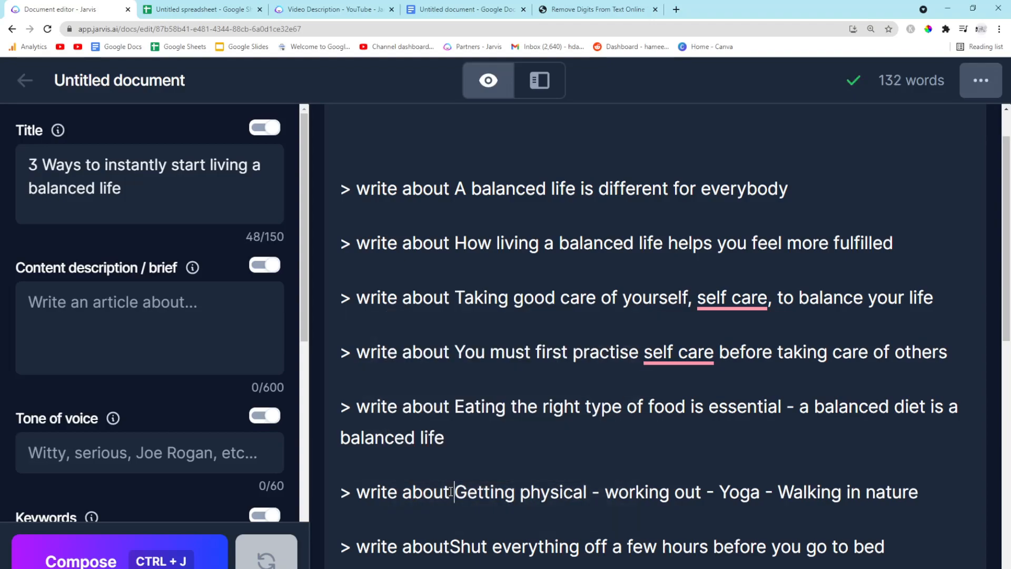
scroll(451, 467, down, 2)
click(451, 437)
click(451, 493)
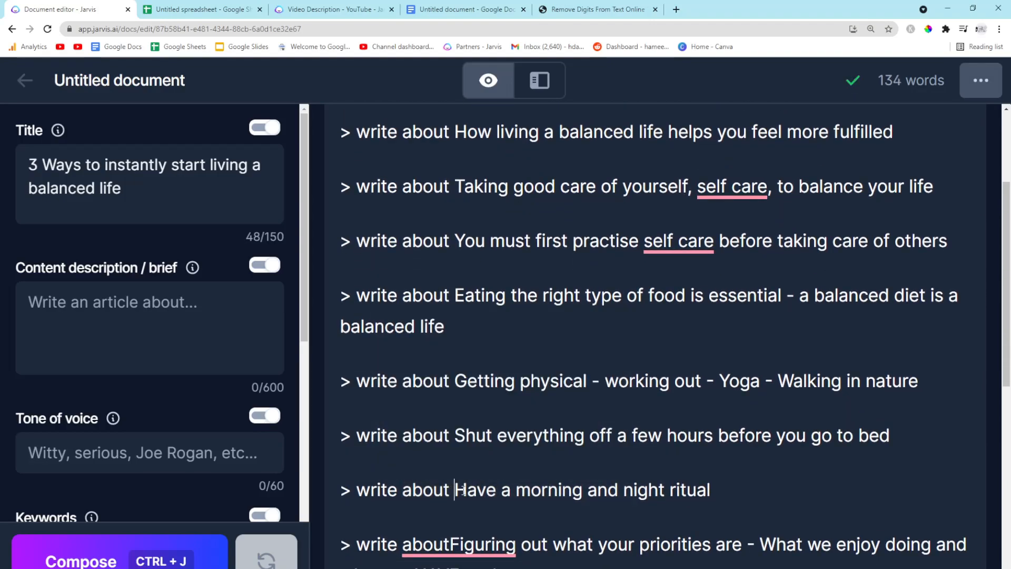
scroll(451, 492, down, 1)
click(452, 492)
scroll(452, 494, down, 1)
click(452, 520)
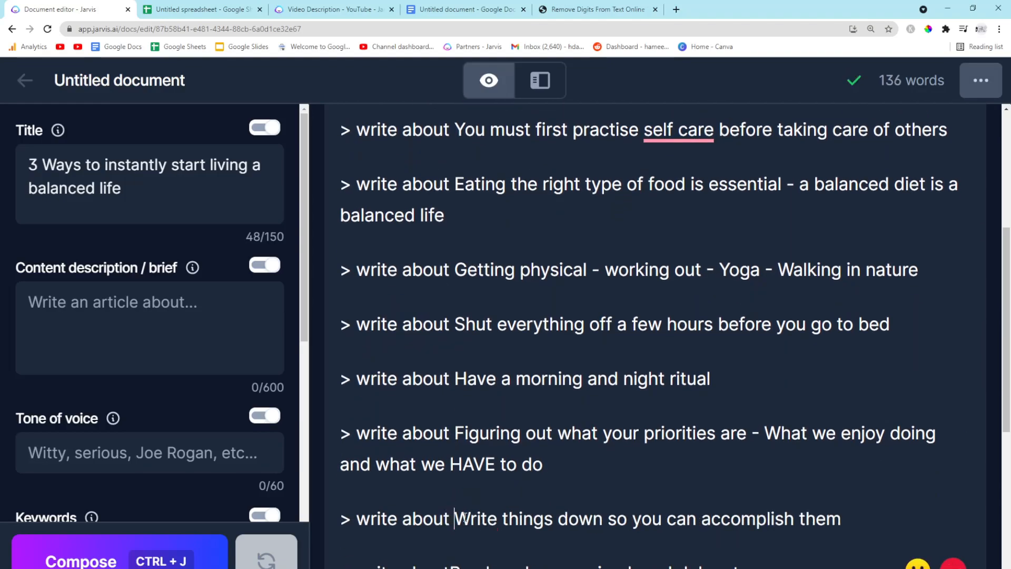
scroll(459, 474, down, 2)
scroll(580, 381, up, 7)
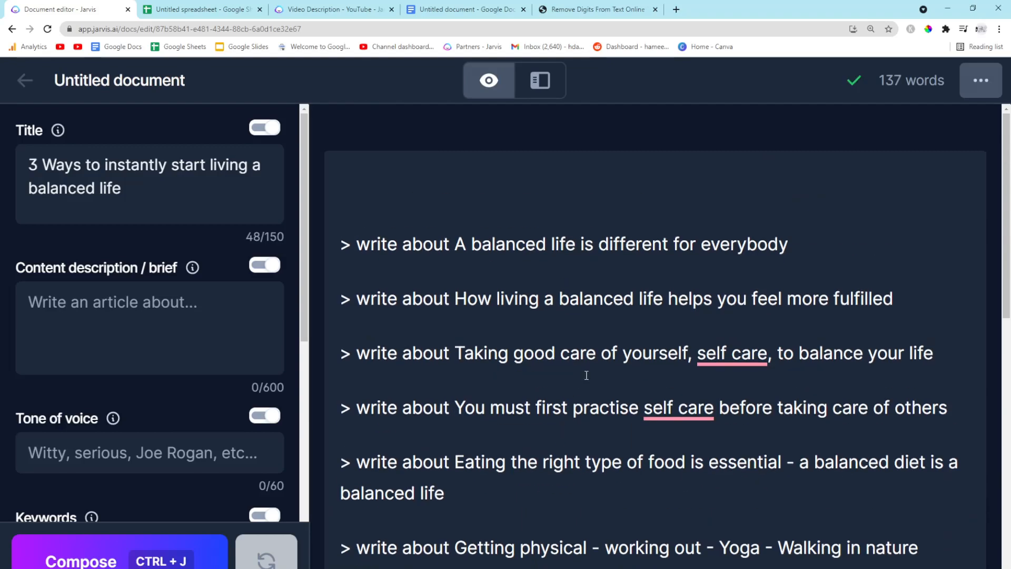
Set the content description to 'A balanced life is different for everybody, so you need to understand how you can balance your own life'
drag(340, 298, 402, 298)
click(730, 244)
click(88, 299)
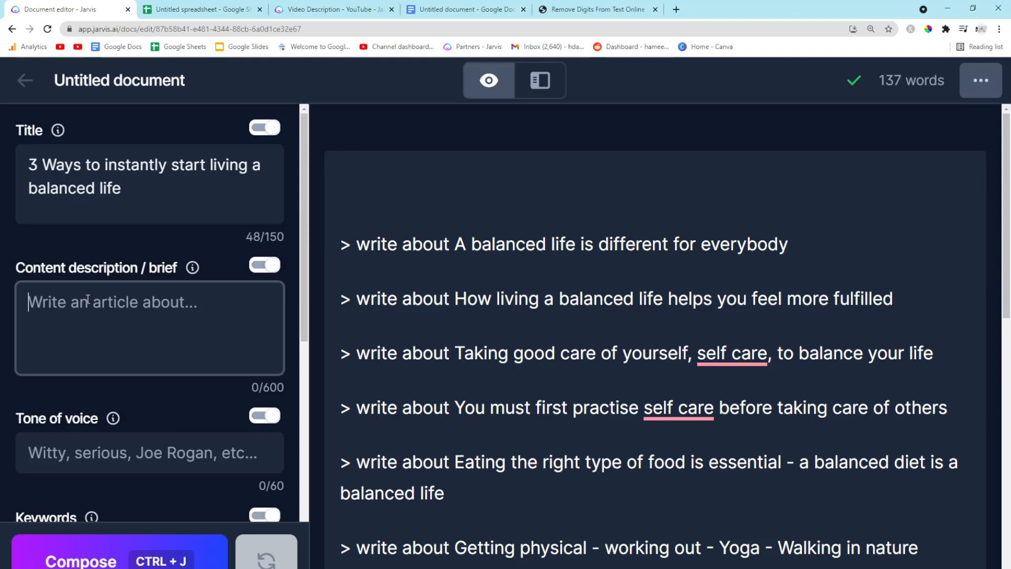
drag(811, 245, 456, 244)
click(146, 335)
key(ctrl+v)
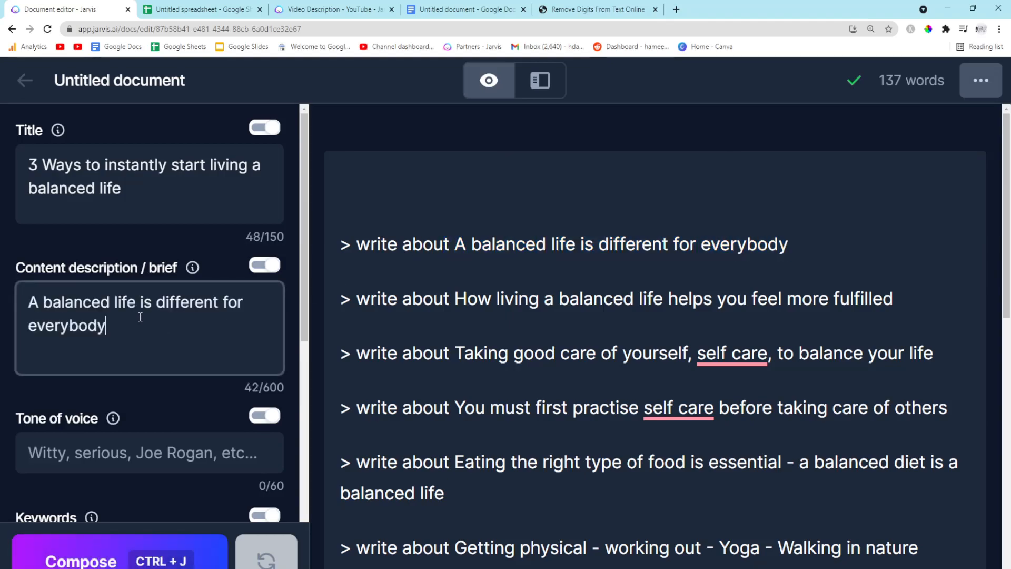
text(, so you need to understand )
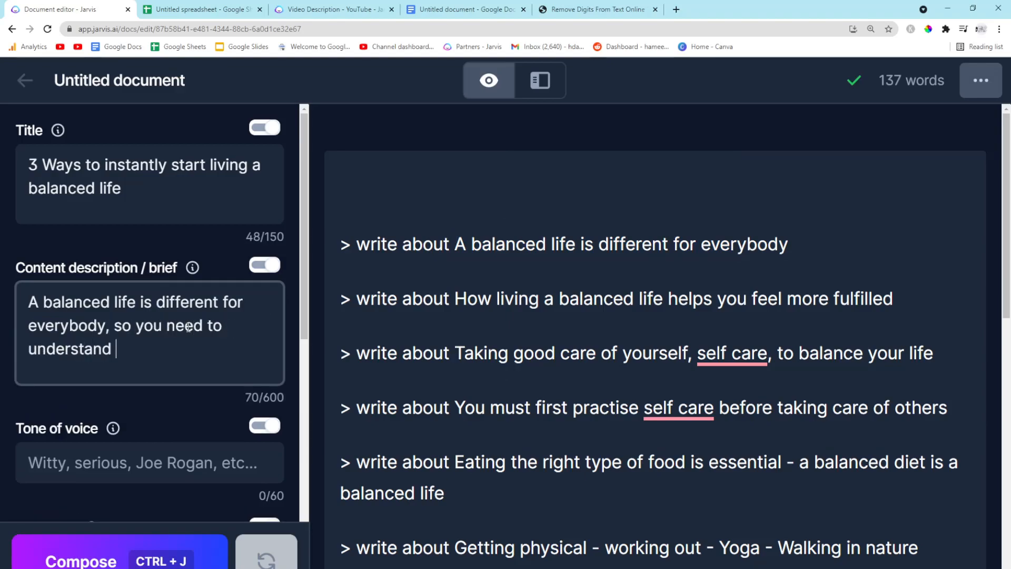
text(how you can balance your own life)
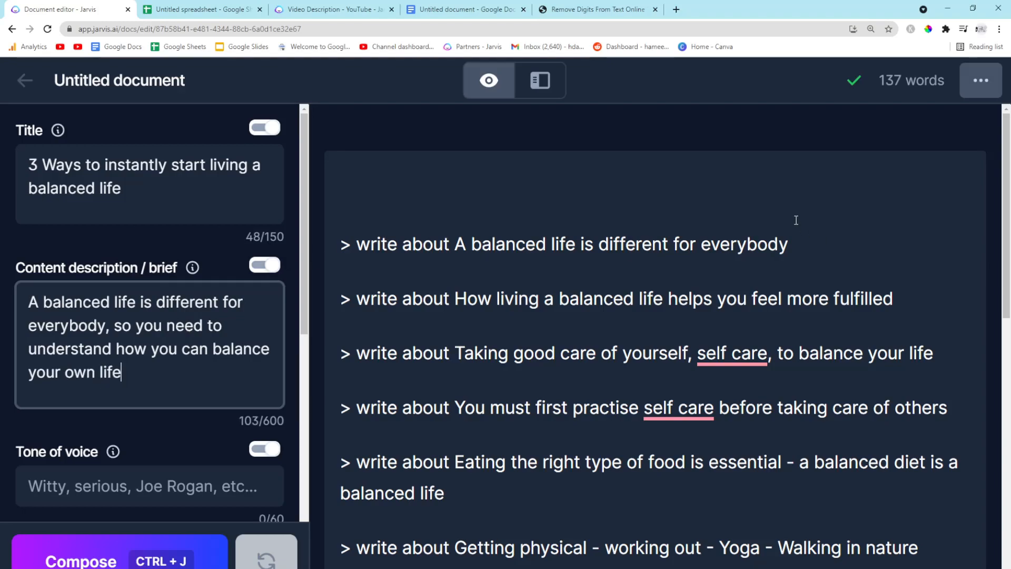
Compose text for the first '> write about' prompt and remove the extra blank line
drag(796, 220, 335, 222)
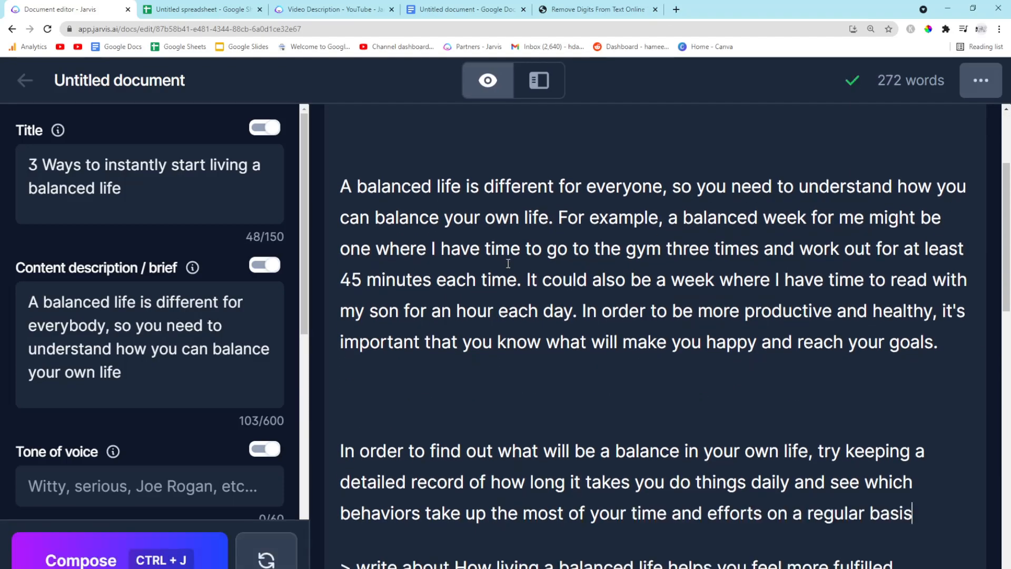
key(BackSpace)
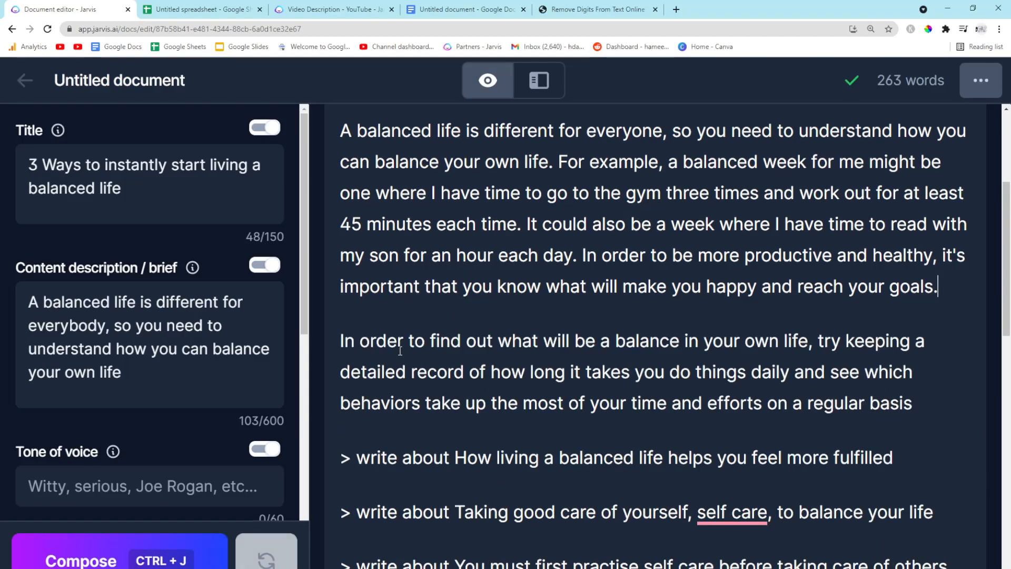
Select the 'How living a balanced life helps you feel more fulfilled' prompt and compose text for it
scroll(901, 283, down, 1)
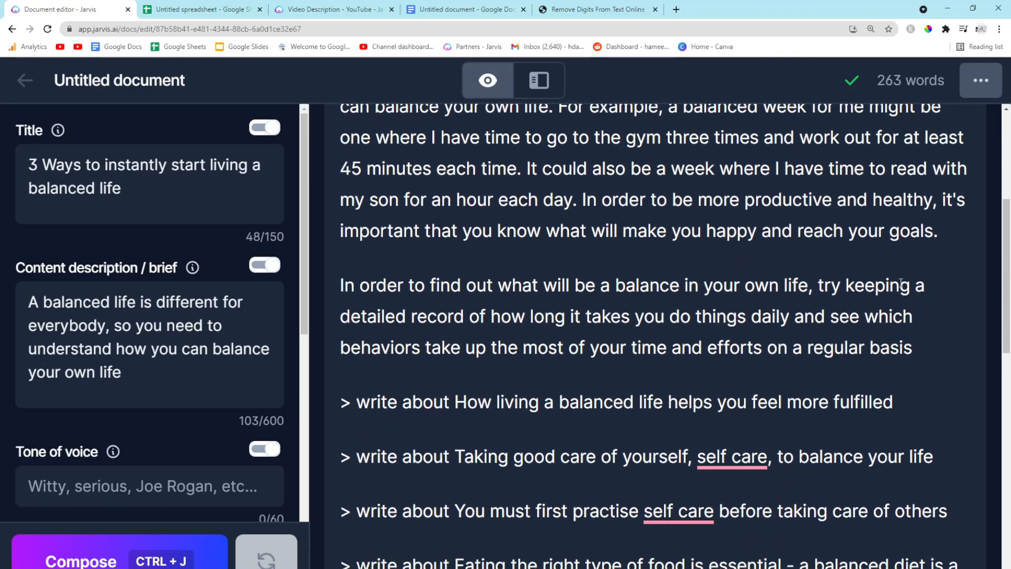
drag(919, 389, 273, 399)
key(ctrl+j)
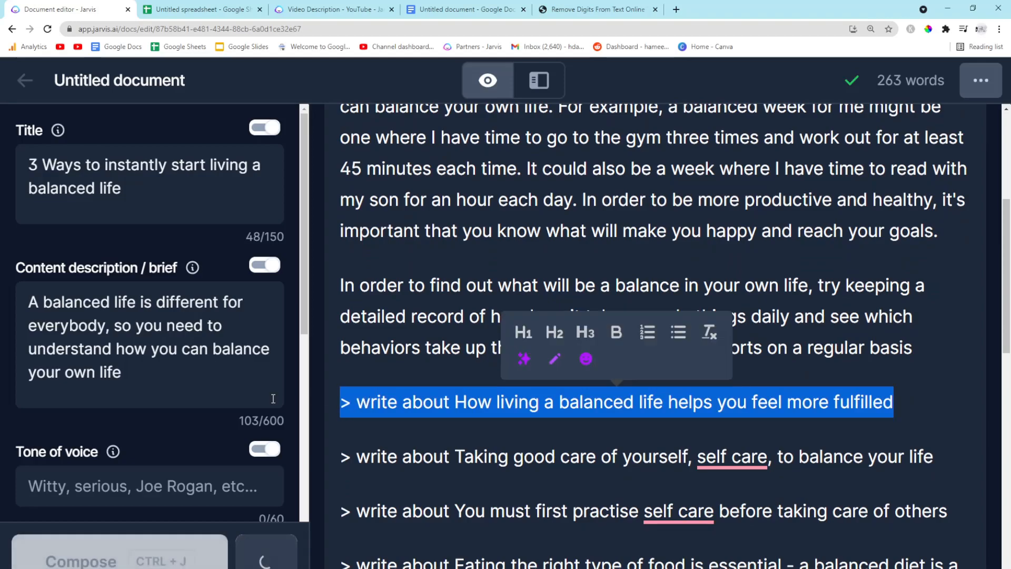
scroll(404, 380, down, 2)
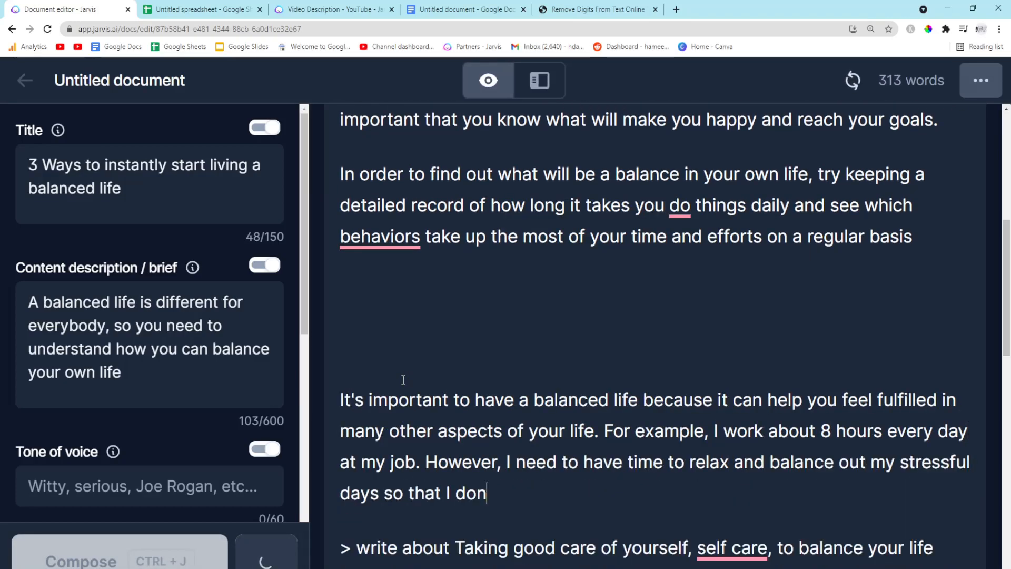
scroll(403, 380, down, 1)
scroll(403, 380, down, 1)
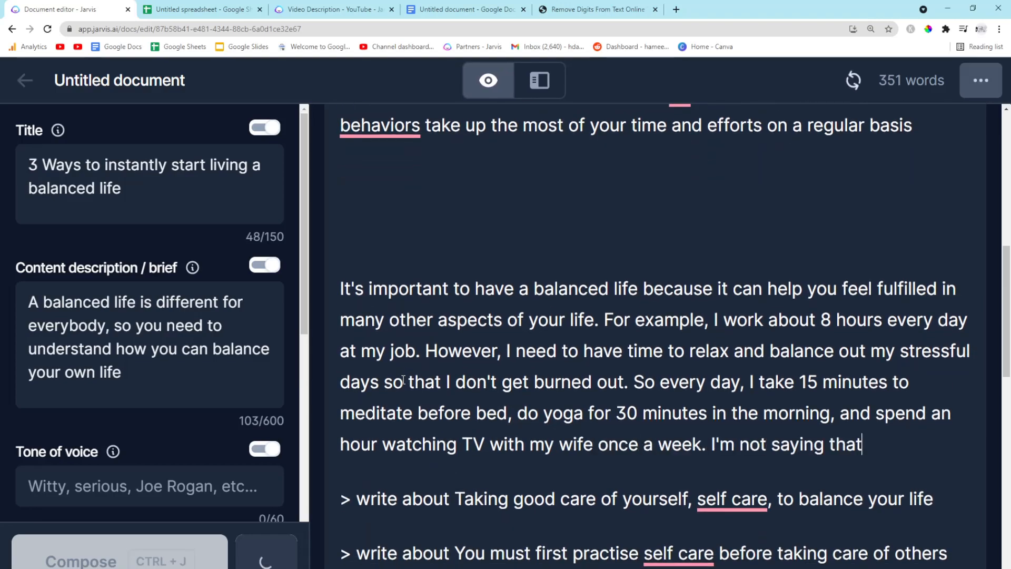
scroll(403, 380, down, 1)
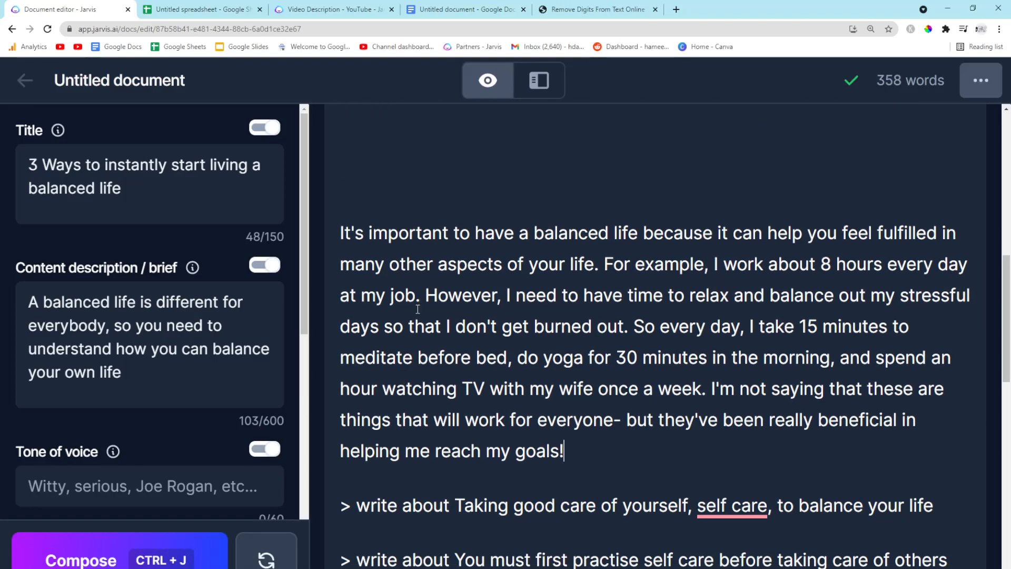
Remove the extra blank line above the generated paragraph about feeling fulfilled
scroll(413, 211, up, 2)
text(=)
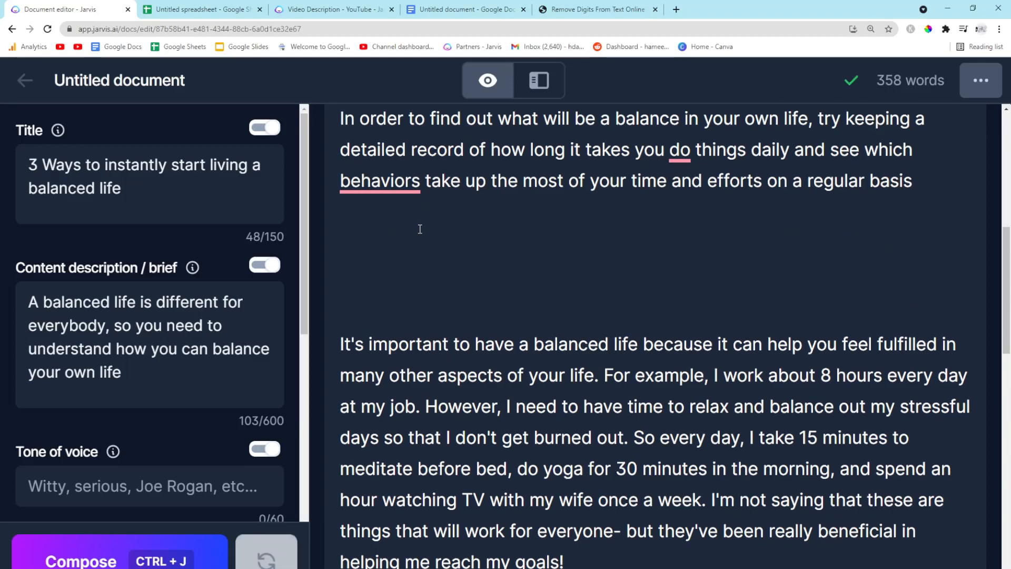
key(BackSpace)
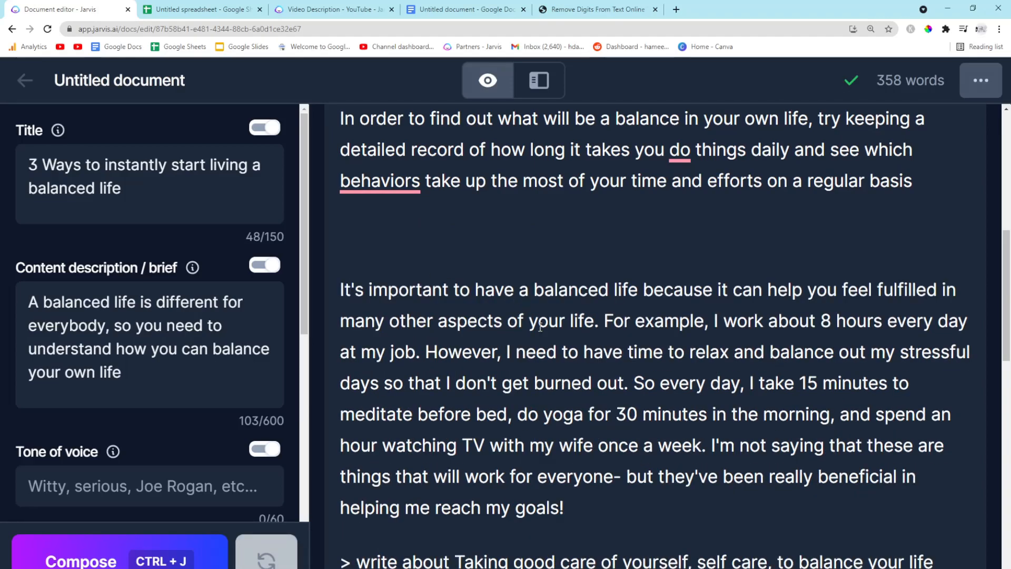
drag(584, 503, 283, 297)
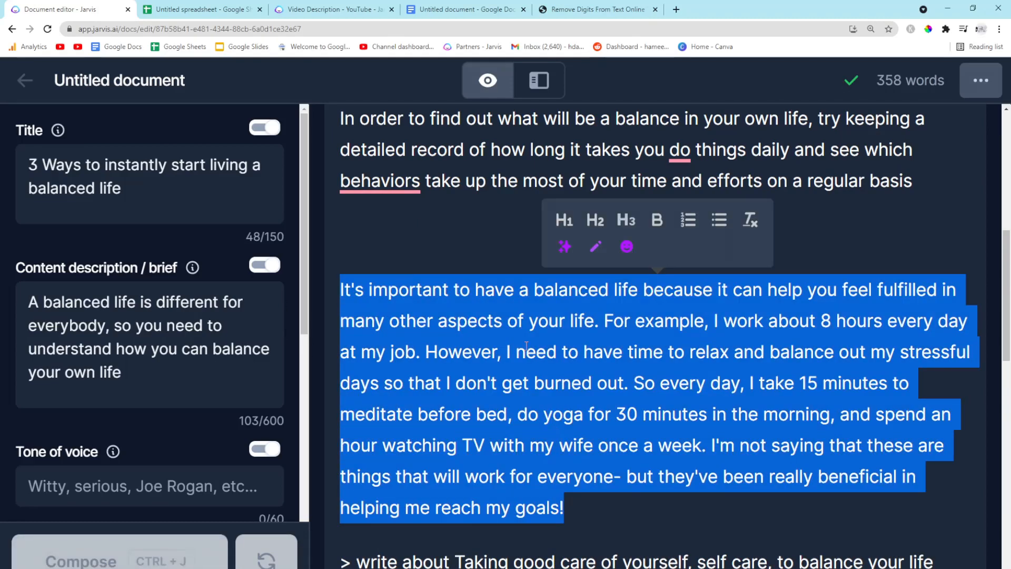
key(ctrl+z)
key(ctrl+z)
key(ctrl+z)
key(ctrl+z)
key(ctrl+z)
key(ctrl+z)
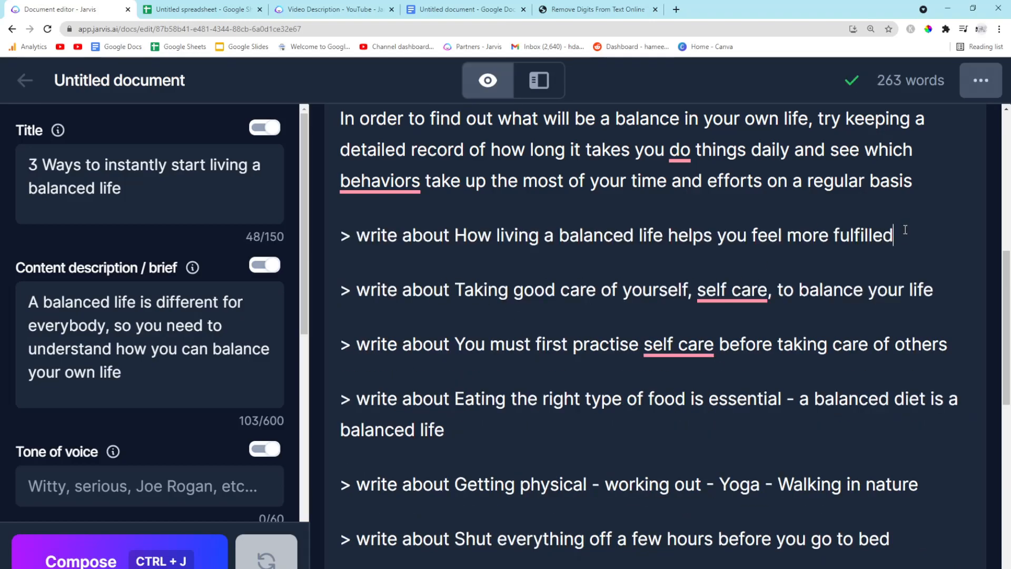
key(ctrl+shift+z)
key(ctrl+shift+z)
key(ctrl+shift+z)
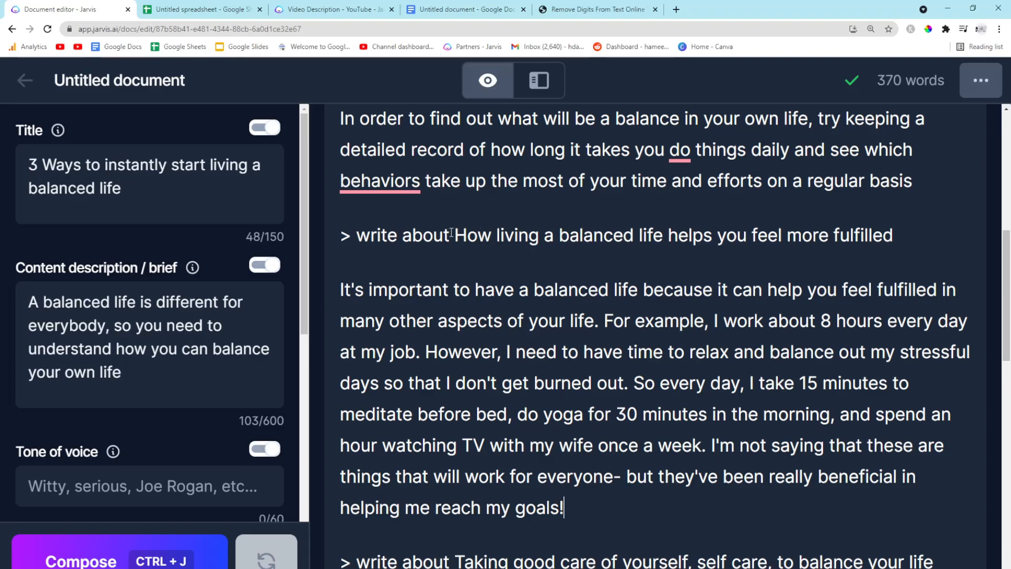
Copy the 'How living a balanced life helps you feel more fulfilled' topic onto a new line and format it as an H2 heading
drag(455, 234, 894, 236)
key(ctrl+c)
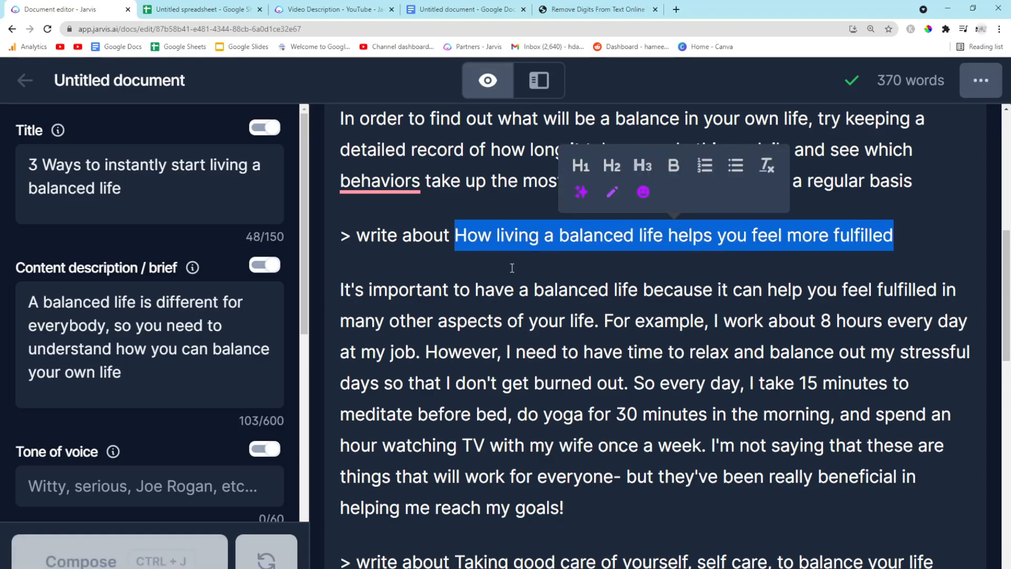
click(923, 237)
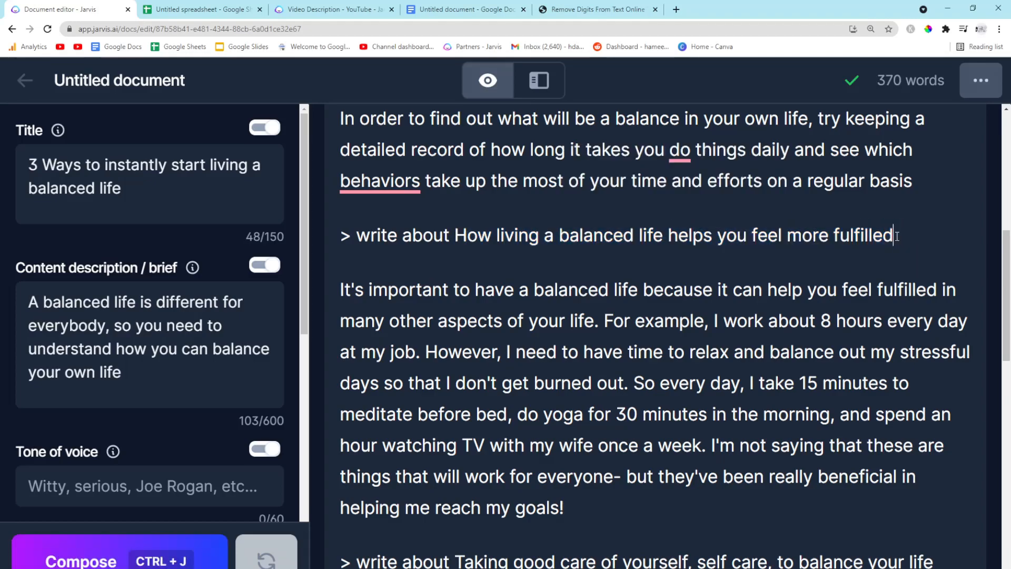
key(Return)
key(ctrl+v)
drag(826, 295, 327, 291)
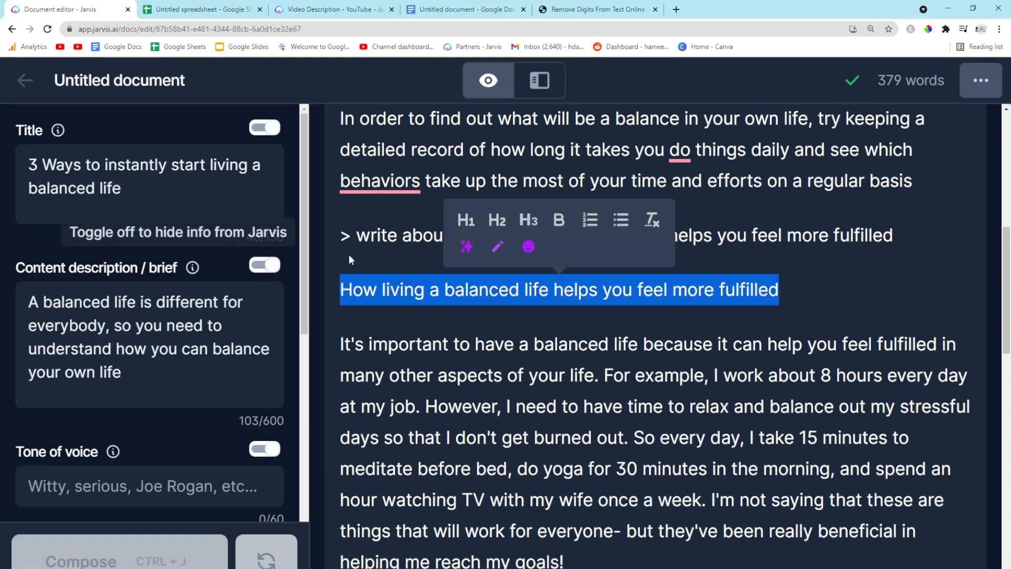
click(495, 218)
Delete the '> write about How living a balanced life helps you feel more fulfilled' prompt line above the heading
scroll(526, 363, up, 3)
scroll(529, 398, down, 1)
click(370, 268)
key(BackSpace)
text(o)
scroll(508, 295, up, 2)
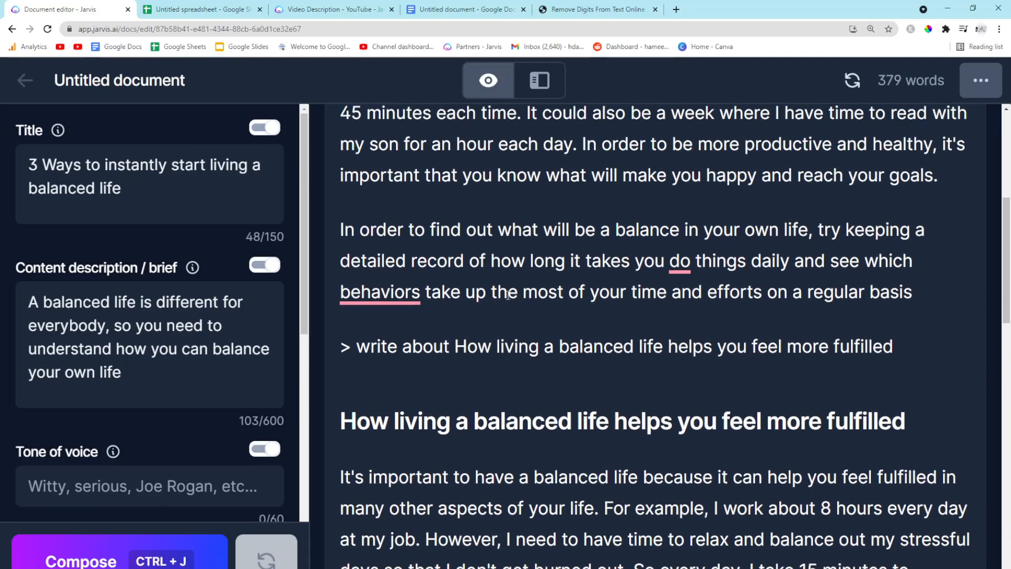
drag(905, 355, 338, 348)
key(BackSpace)
scroll(473, 315, up, 5)
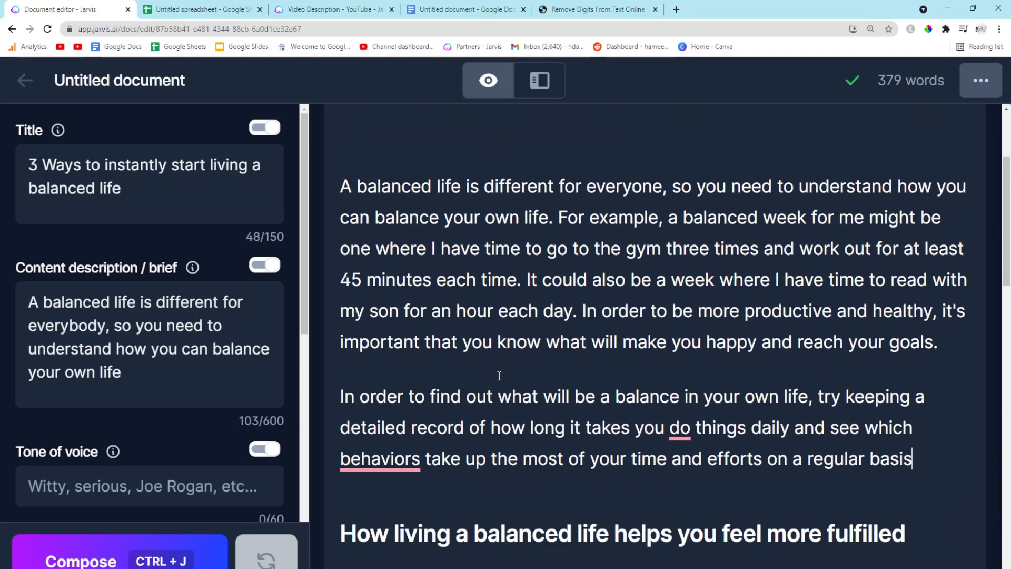
Paste the title '3 Ways to instantly start living a balanced life' at the top of the document as an H1 heading
drag(248, 221, 2, 135)
key(ctrl+c)
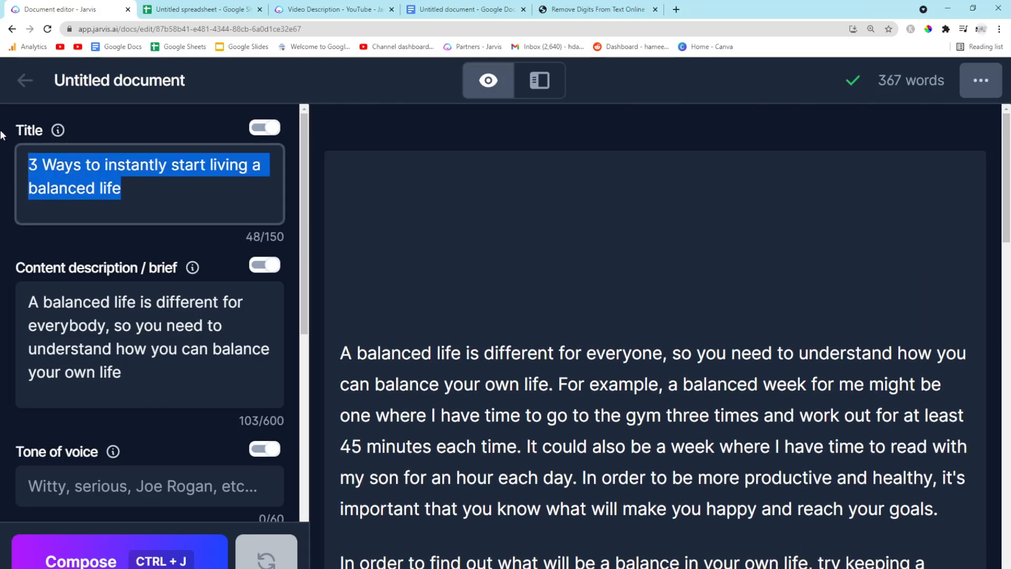
click(331, 357)
scroll(331, 357, down, 2)
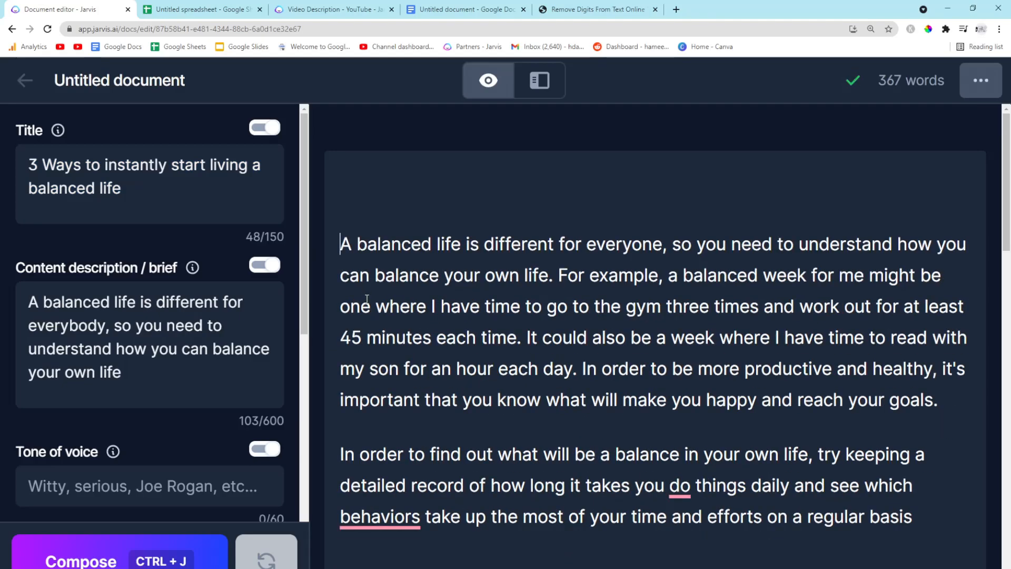
click(379, 198)
key(ctrl+v)
drag(734, 190, 340, 190)
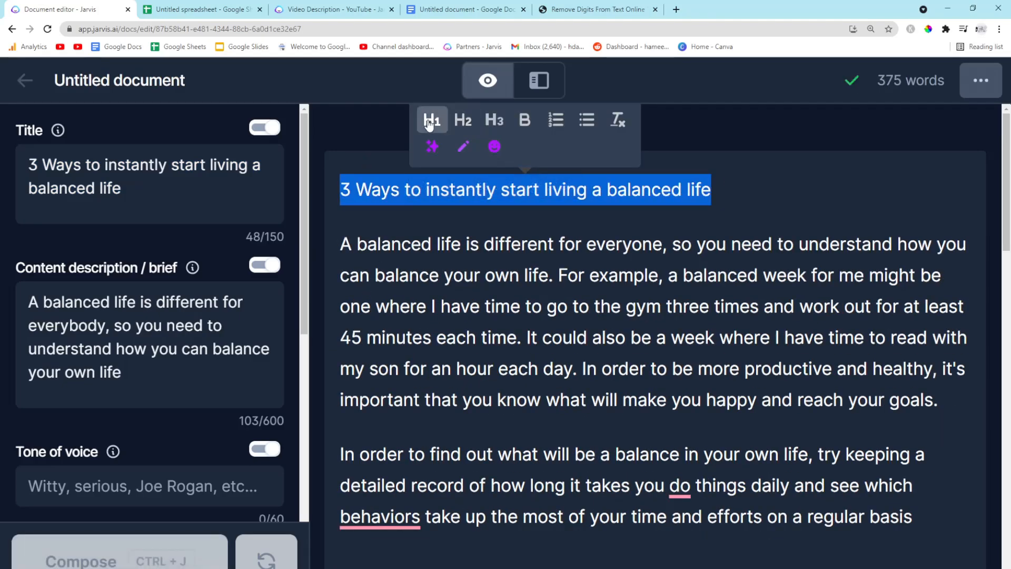
click(433, 118)
Hyphenate 'self care' as 'self-care' in the 'Taking good care of yourself' prompt
scroll(452, 314, down, 10)
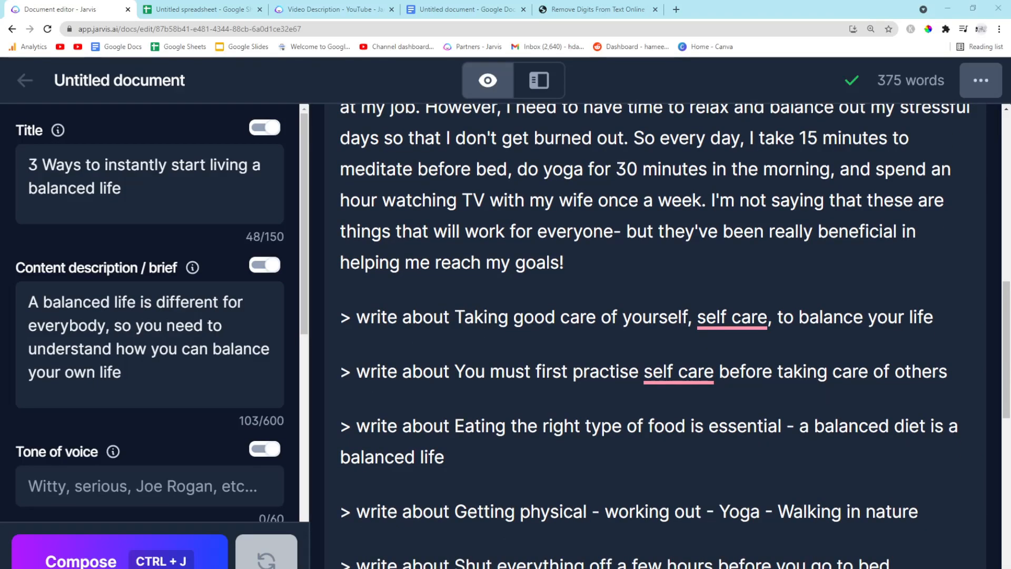
scroll(527, 350, up, 2)
scroll(521, 350, down, 1)
scroll(520, 350, up, 2)
scroll(520, 350, up, 2)
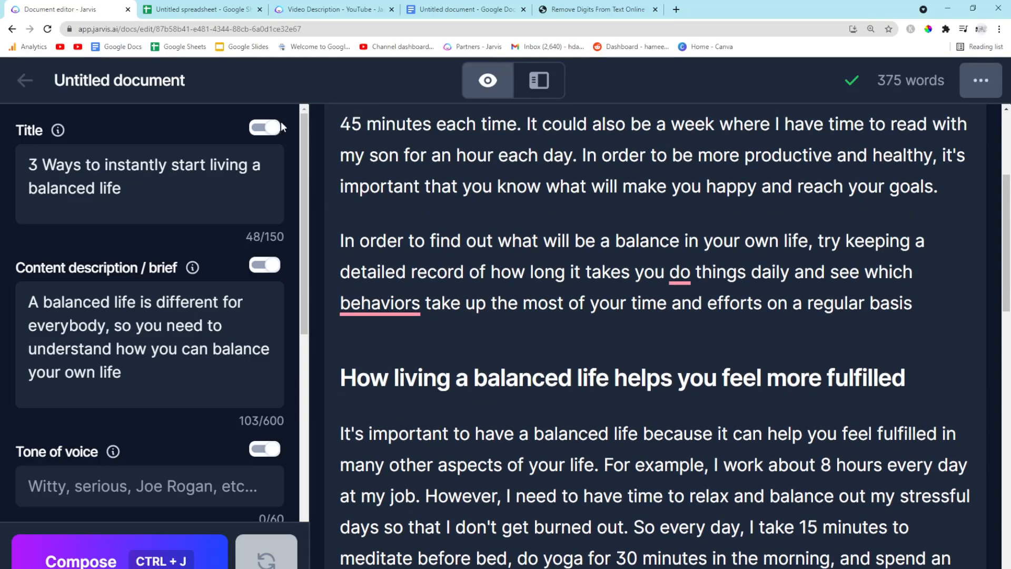
scroll(450, 332, down, 1)
scroll(450, 332, down, 5)
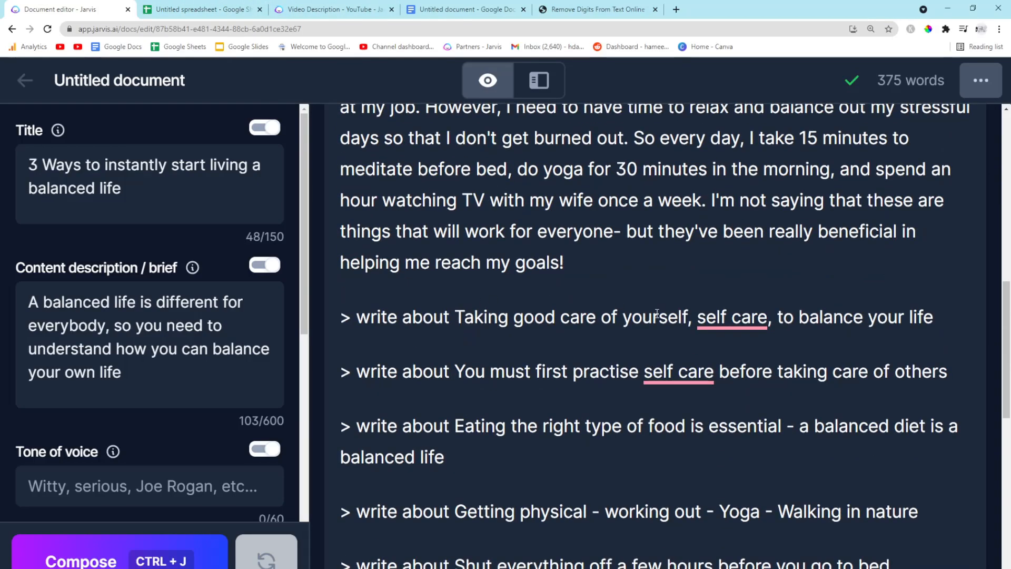
drag(456, 318, 321, 322)
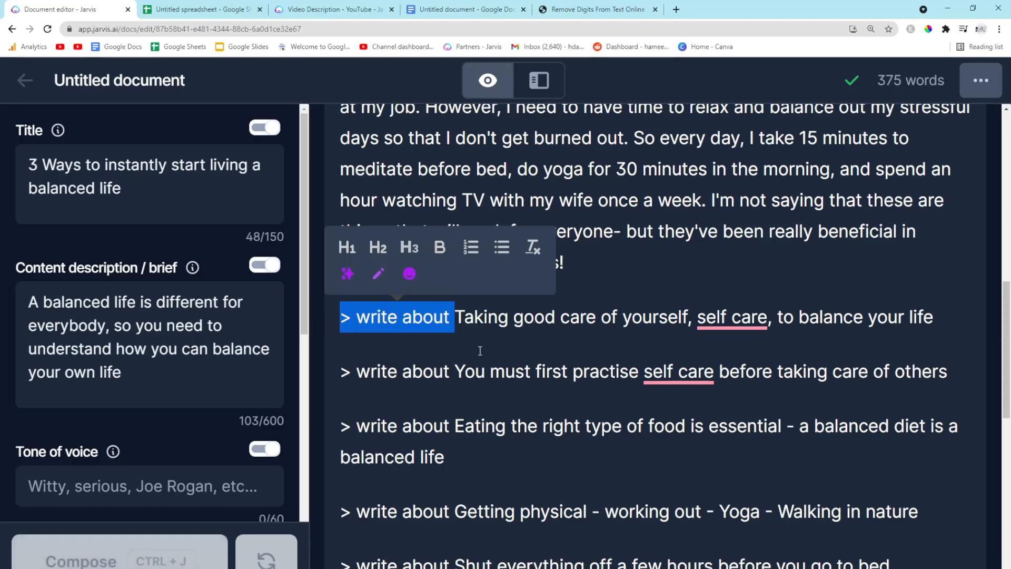
click(485, 371)
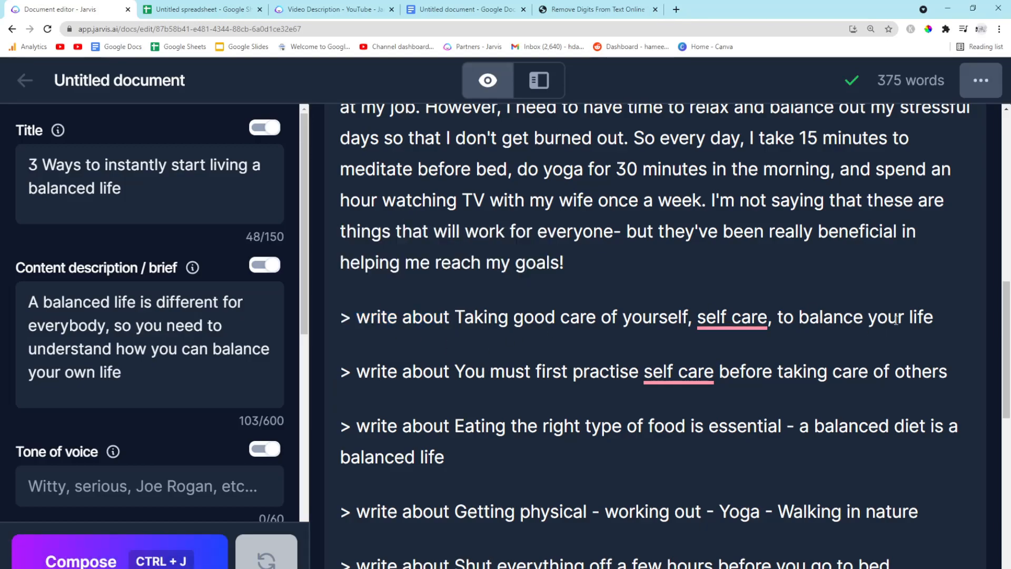
drag(941, 322, 769, 323)
click(770, 322)
mouse_move(703, 323)
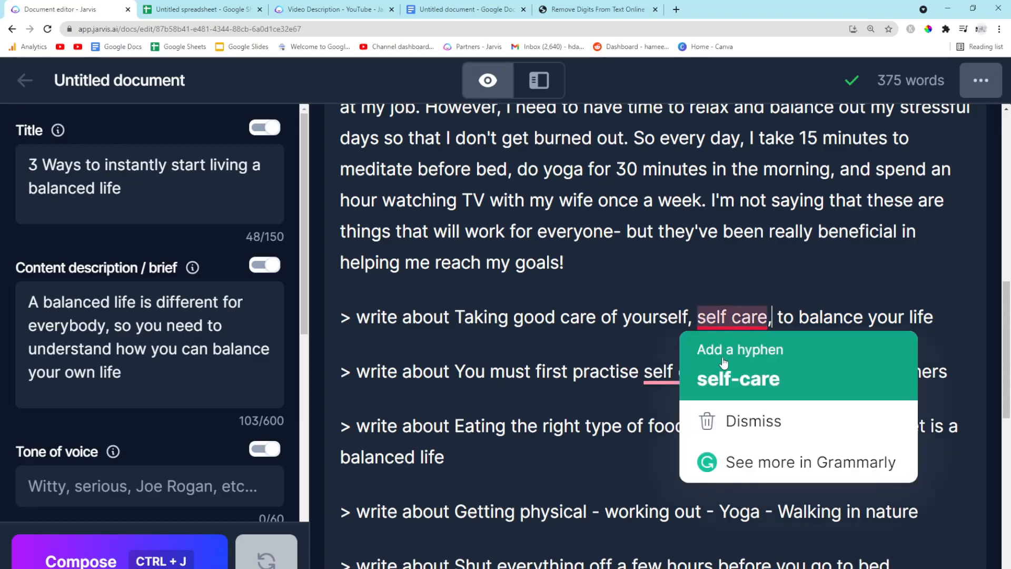
click(722, 377)
Select the 'Taking good care of yourself, self-care, to balance your life' prompt and compose text for it
drag(940, 314, 478, 318)
click(459, 354)
drag(945, 317, 305, 320)
key(ctrl+c)
key(ctrl+j)
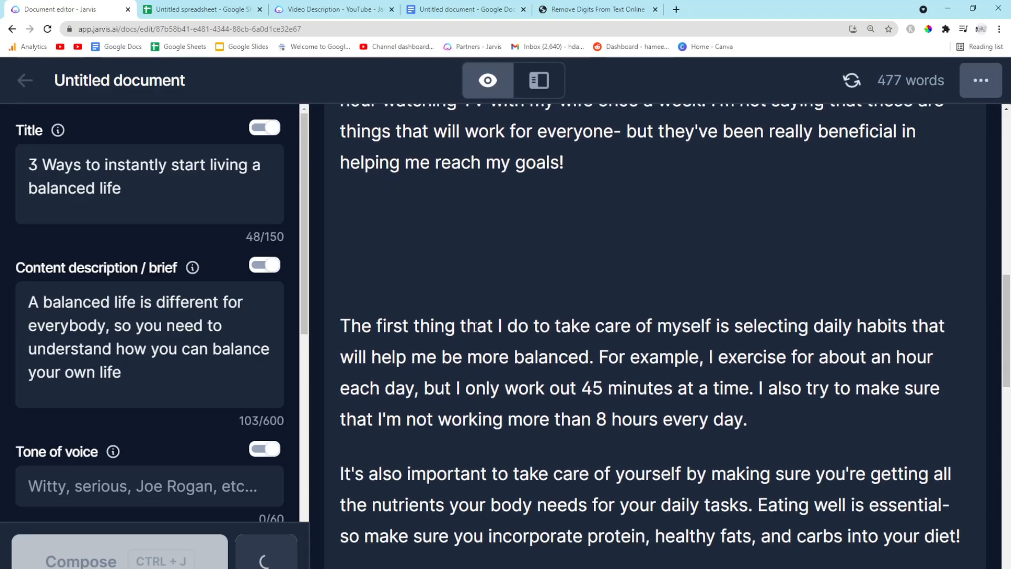
Paste the 'Taking good care of yourself, self-care, to balance your life' topic above its generated text as an H2 heading
scroll(475, 326, down, 1)
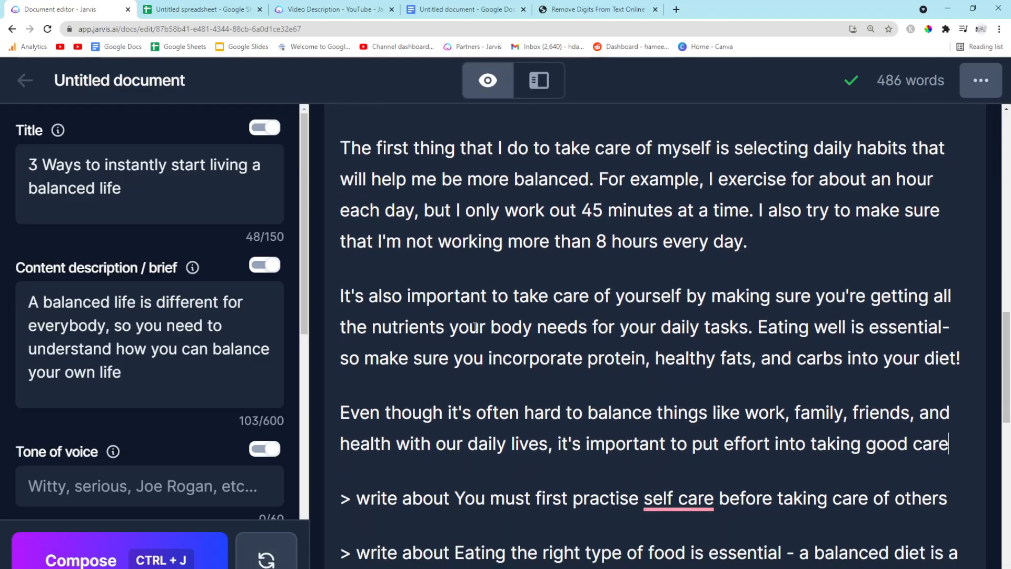
scroll(474, 327, up, 2)
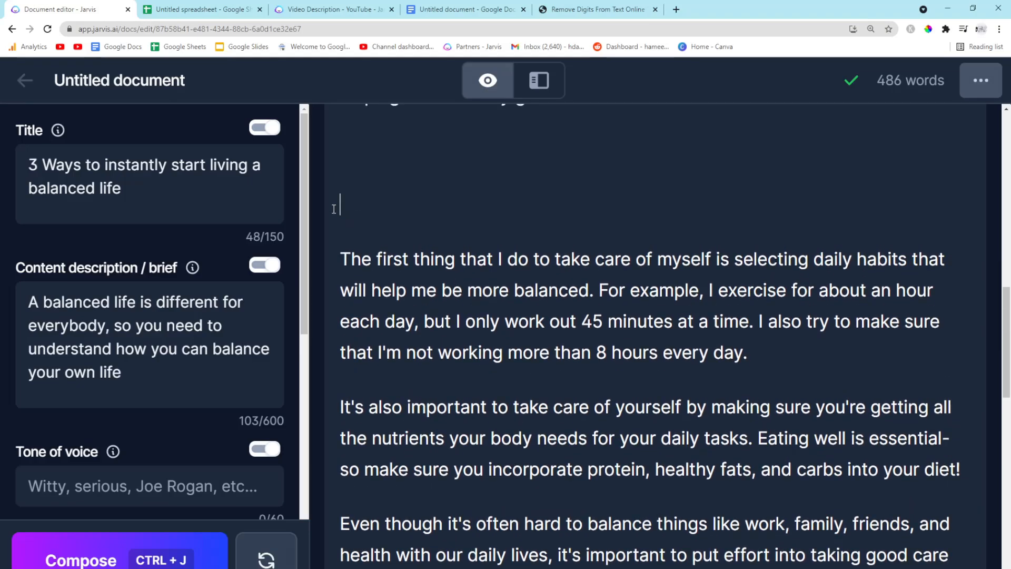
key(ctrl+v)
drag(822, 206, 340, 205)
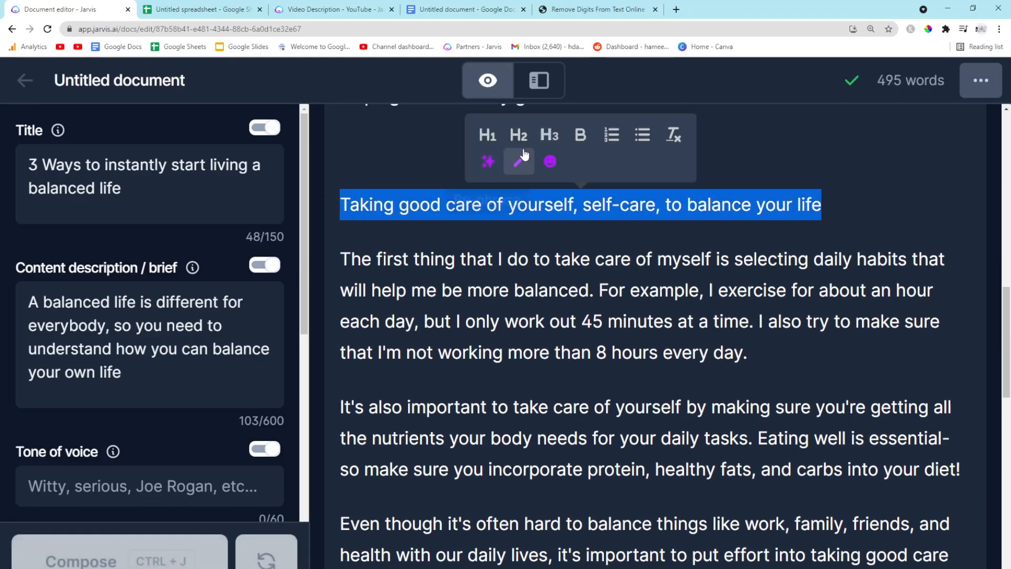
click(518, 135)
click(352, 186)
key(BackSpace)
Remove the blank line above the 'Taking good care of yourself' heading and reformat it as an H3 heading
scroll(373, 246, up, 5)
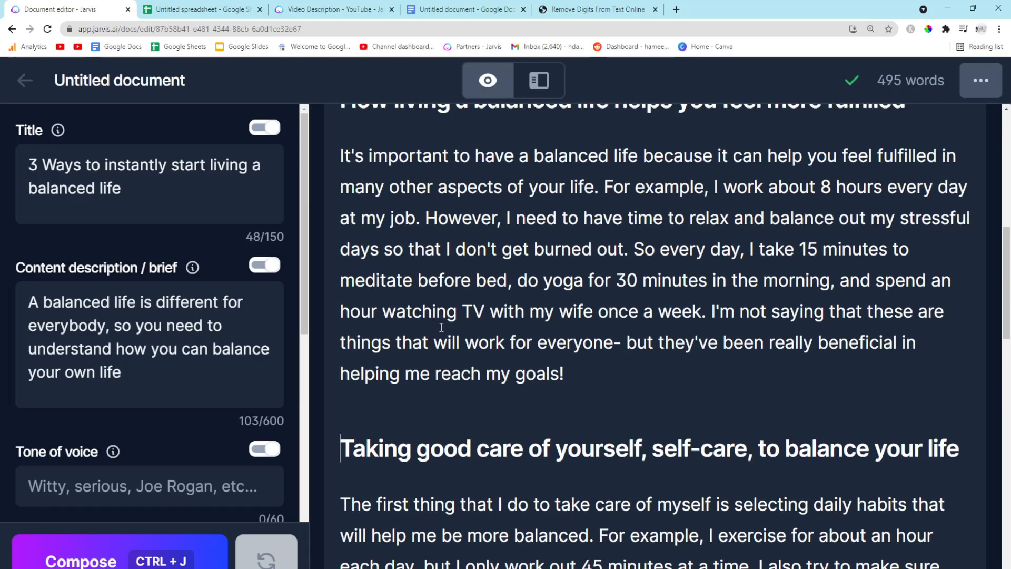
scroll(442, 327, down, 4)
key(BackSpace)
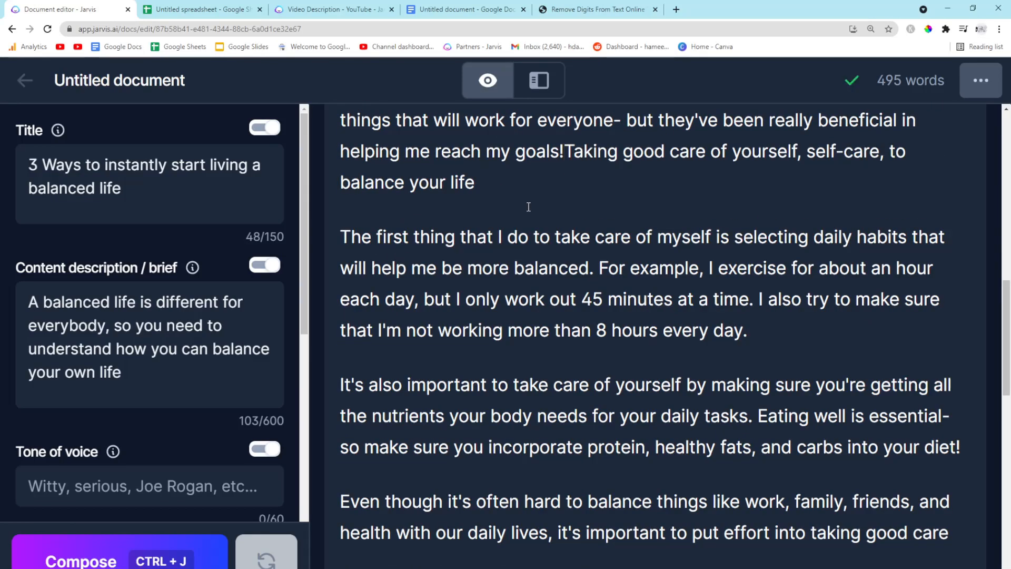
key(Return)
drag(822, 205, 340, 205)
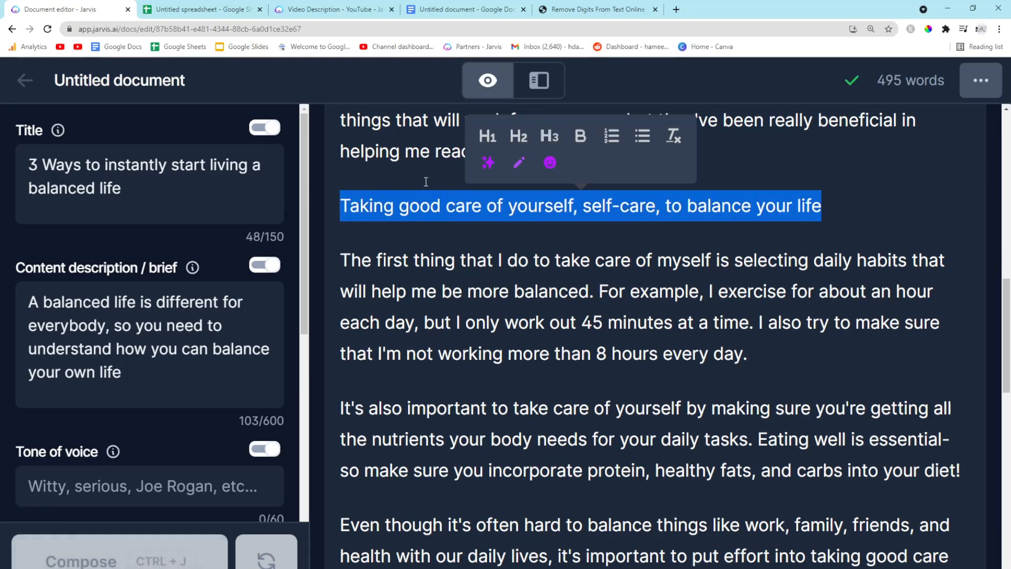
click(549, 136)
Finish the last generated sentence with 'of our own mental health.'
scroll(496, 322, down, 2)
scroll(496, 322, down, 2)
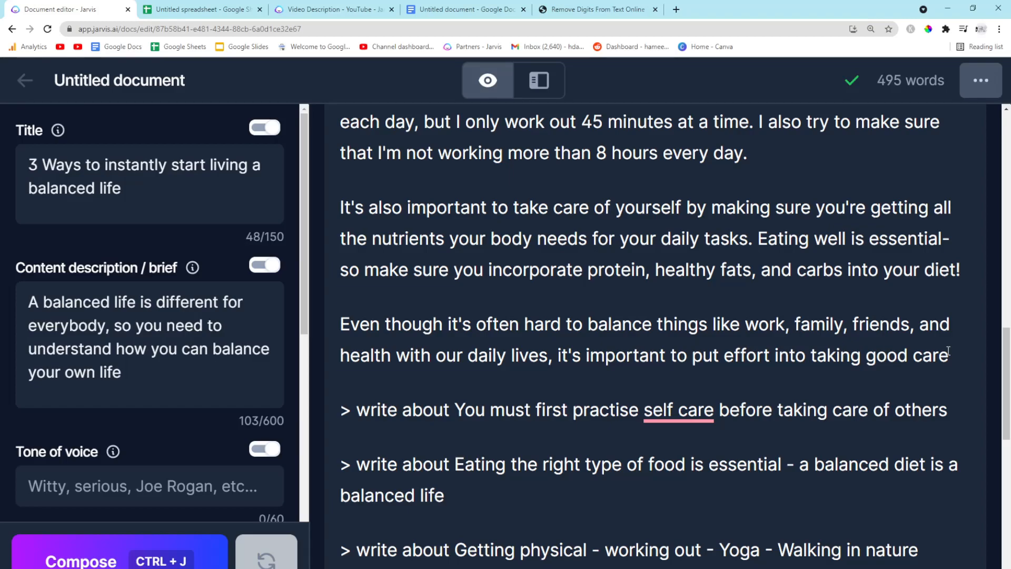
click(961, 373)
text(of our)
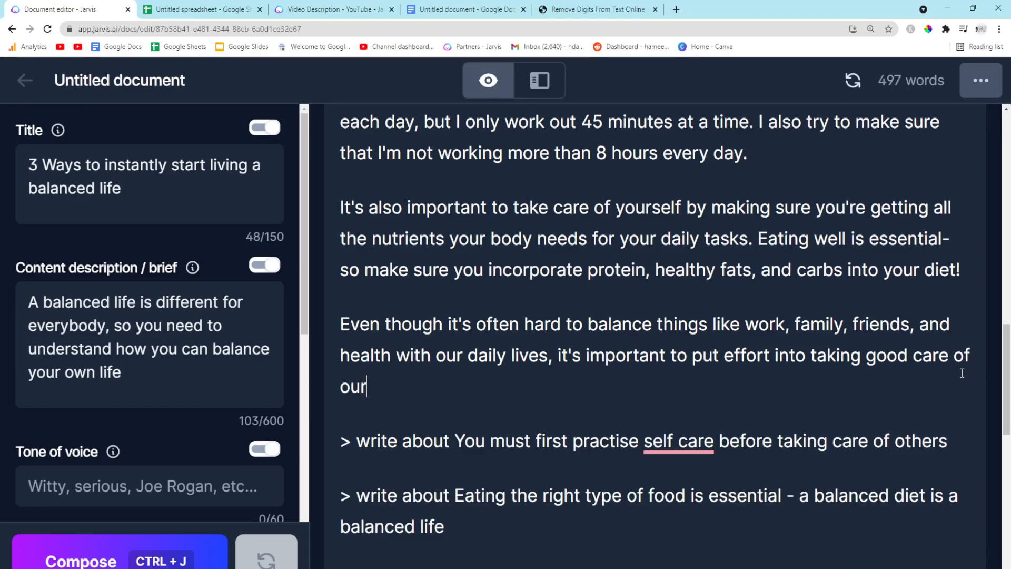
text( own mental health.)
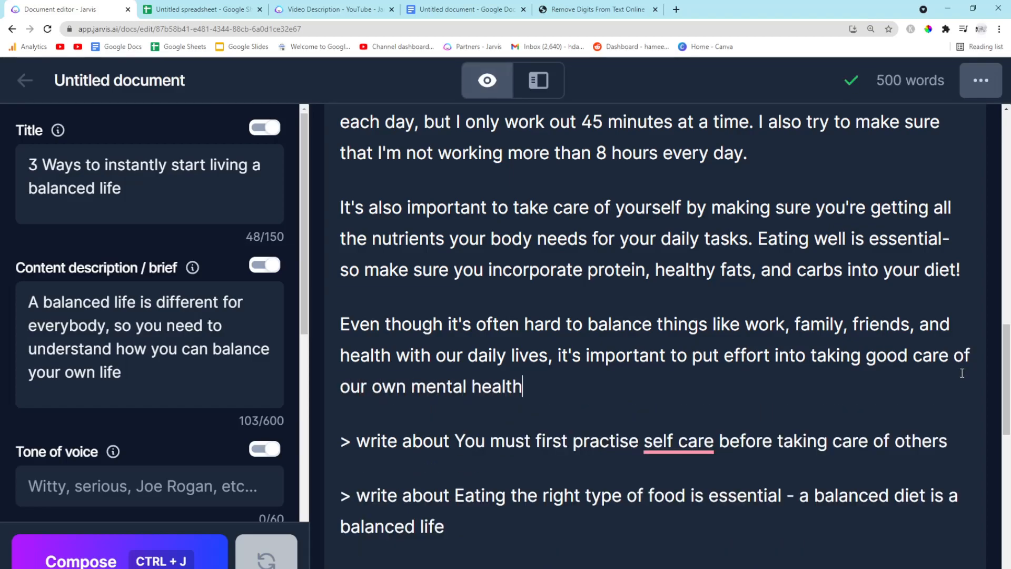
Compose more text after that paragraph and rejoin the stray 'If' with its sentence on a new paragraph
key(Return)
key(ctrl+j)
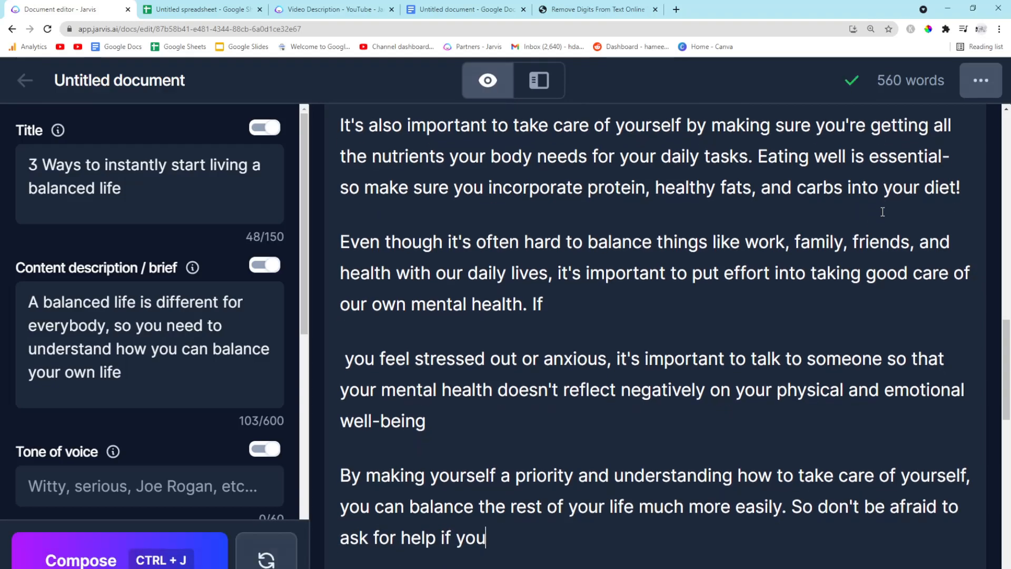
drag(550, 390, 313, 324)
key(BackSpace)
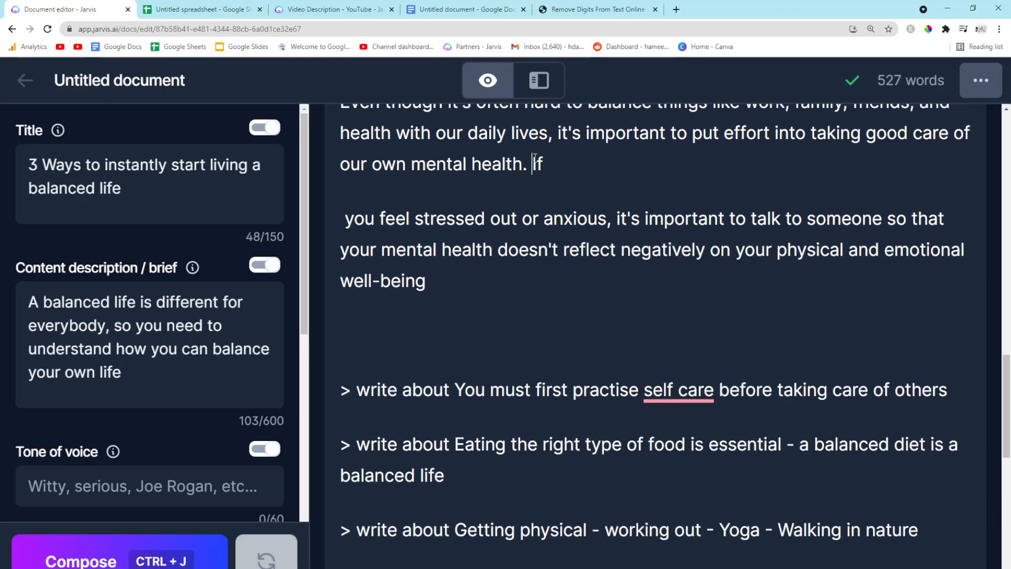
key(Return)
key(BackSpace)
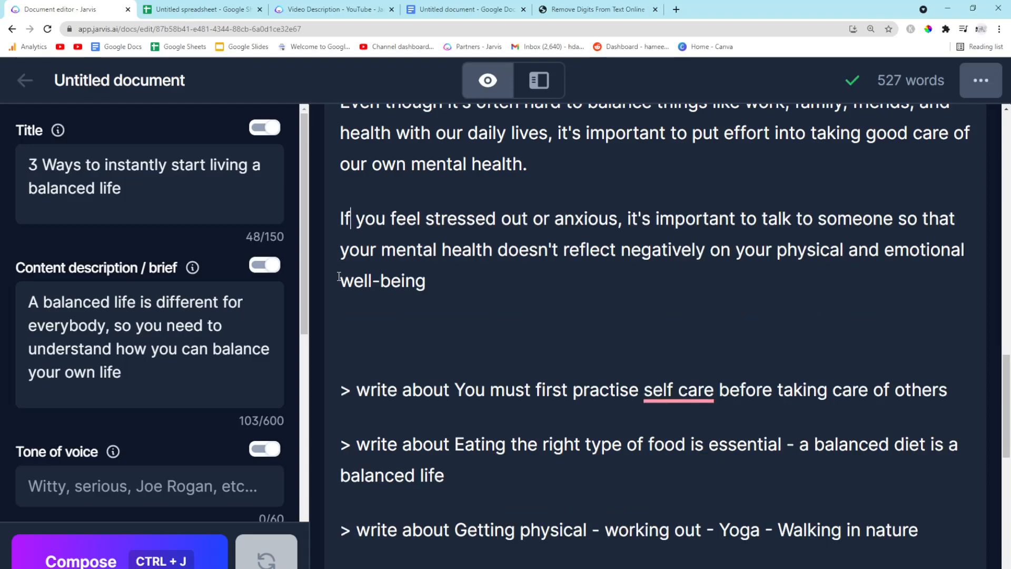
Hyphenate 'self care' as 'self-care' in the 'You must first practise self care' prompt
scroll(457, 283, up, 4)
scroll(487, 330, down, 4)
scroll(490, 331, up, 8)
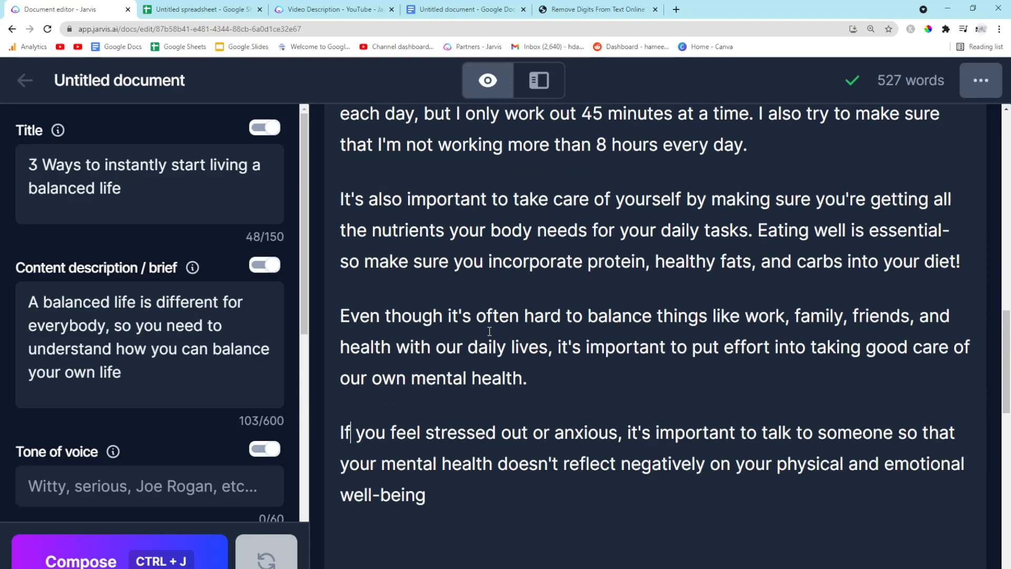
scroll(648, 262, down, 8)
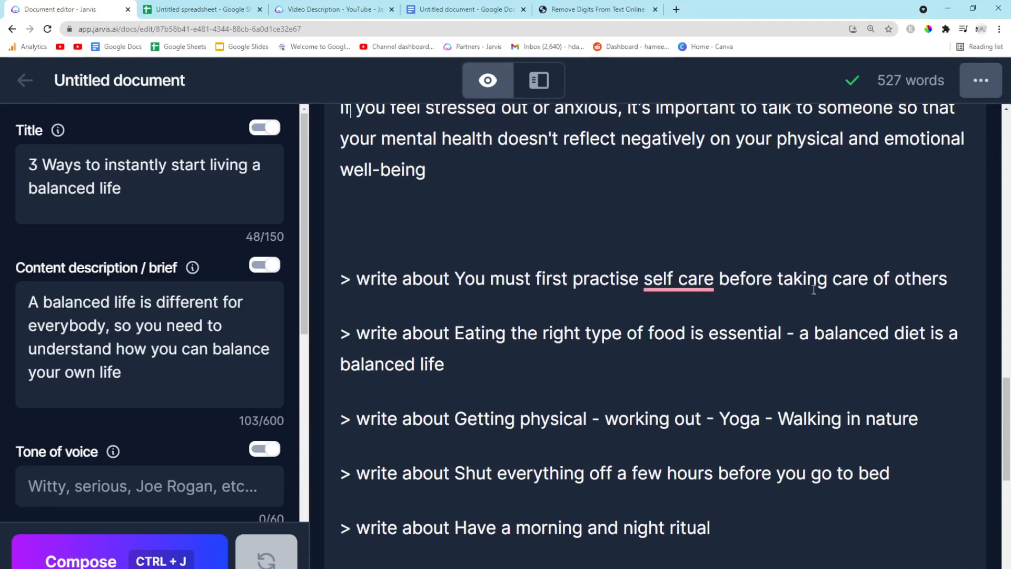
drag(966, 271, 689, 273)
click(689, 278)
click(691, 339)
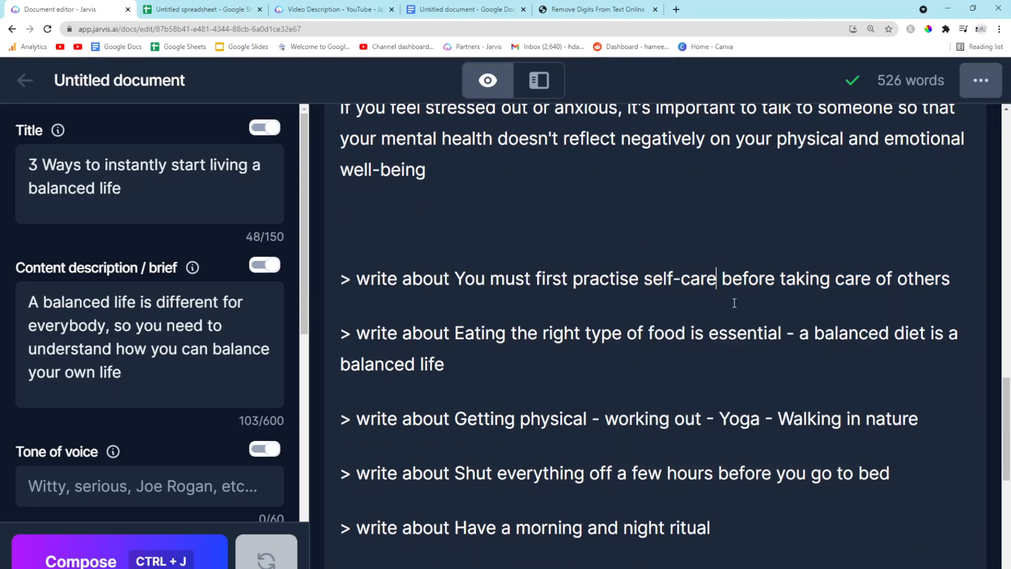
Copy the self-care topic text and generate a section from the '> write about You must first practise self-care before taking care of others' prompt
drag(968, 276, 457, 262)
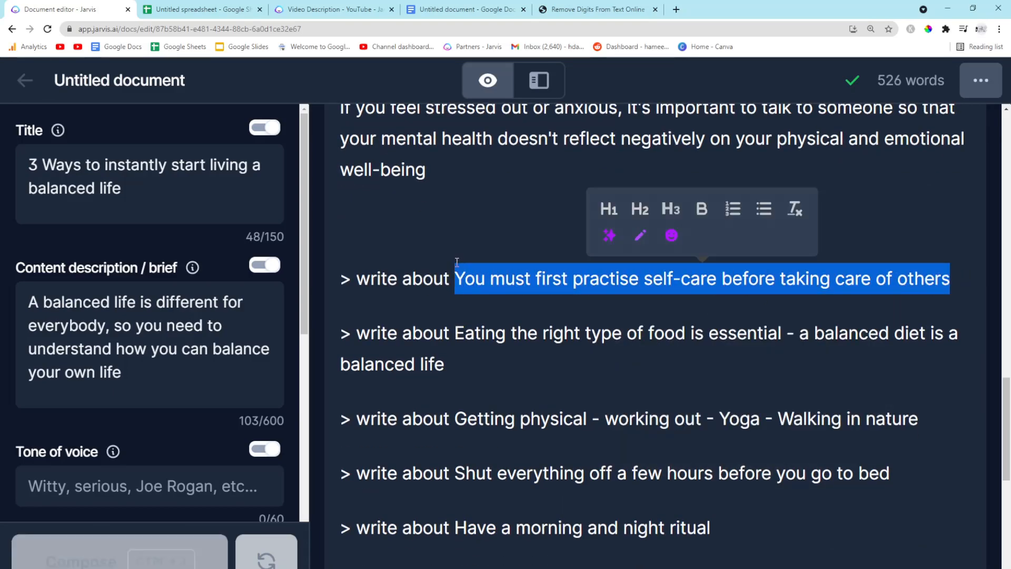
key(ctrl+x)
key(ctrl+v)
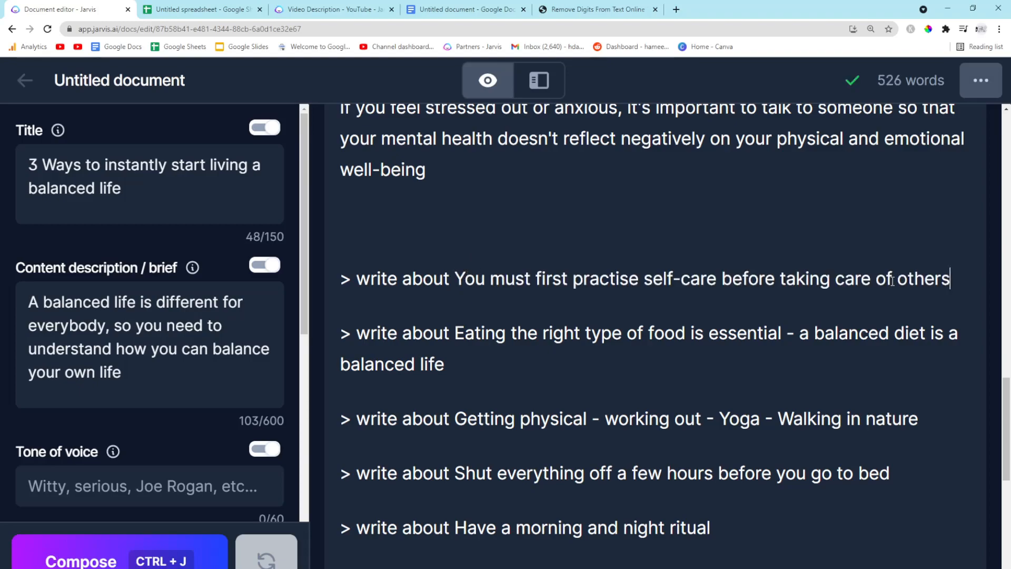
drag(963, 280, 301, 271)
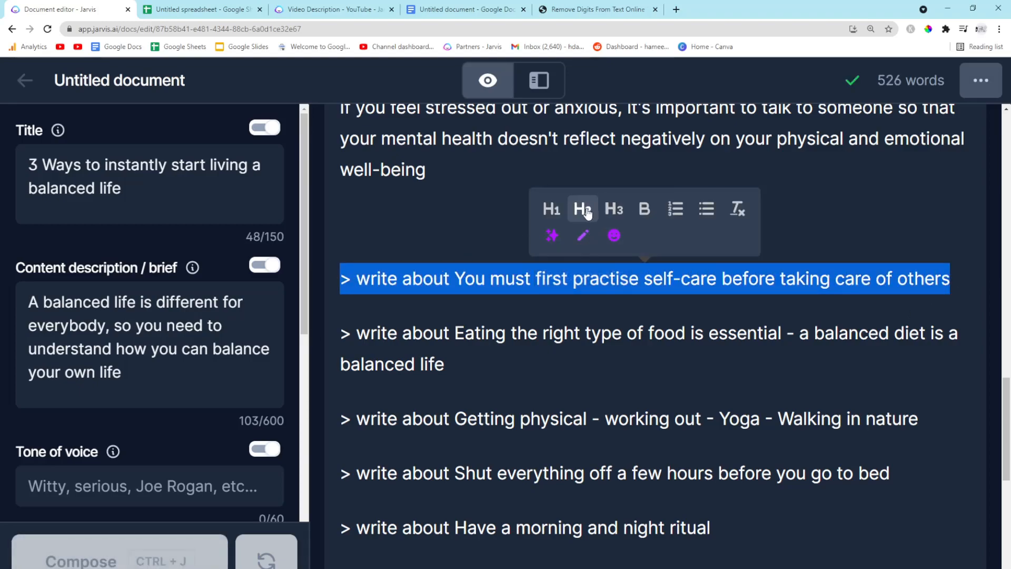
click(552, 237)
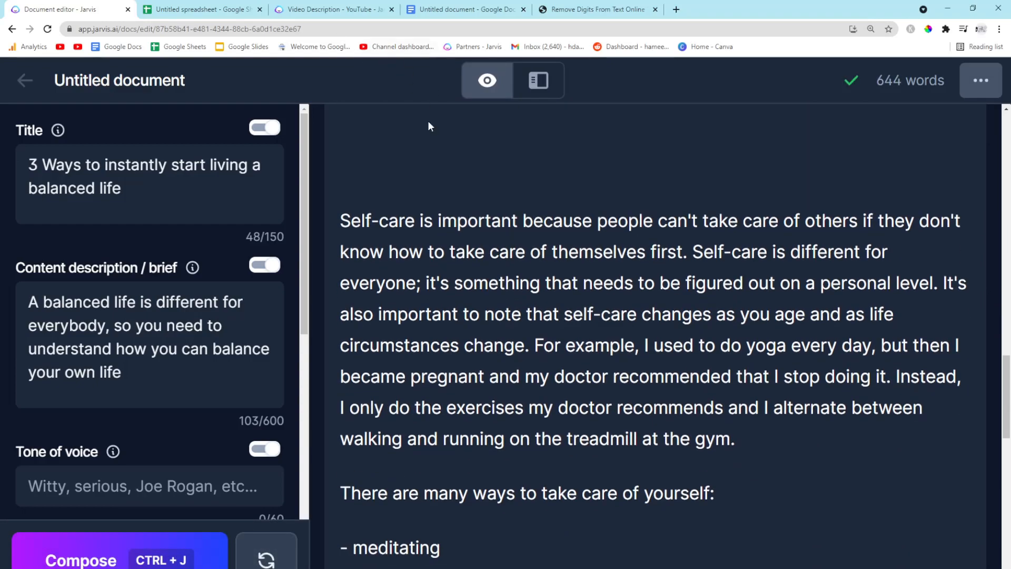
Open drashaprasad.com in a new tab, browse its homepage, and return to the Jarvis document
click(677, 10)
text(drashaprasad.com)
key(Return)
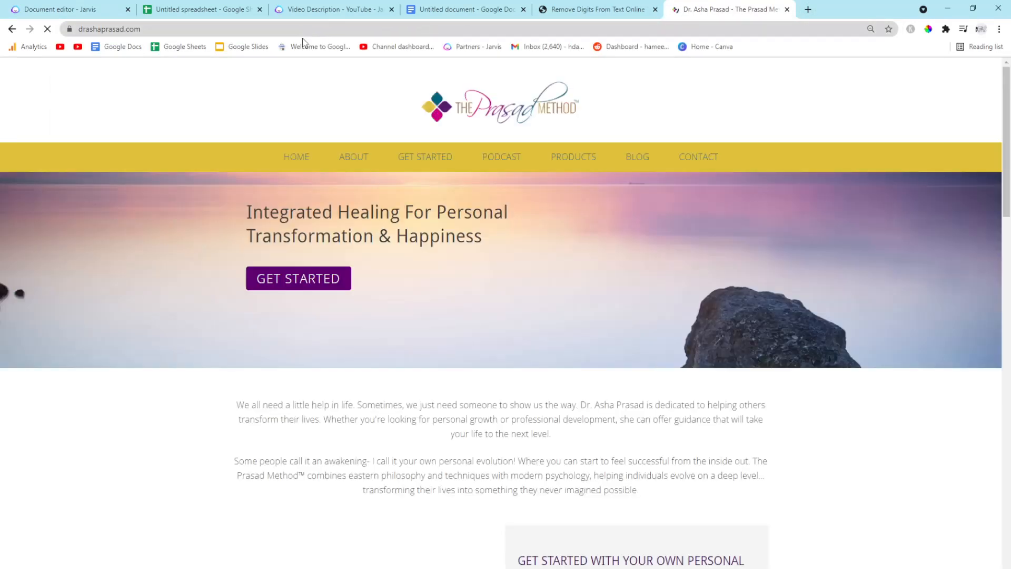
scroll(252, 159, down, 4)
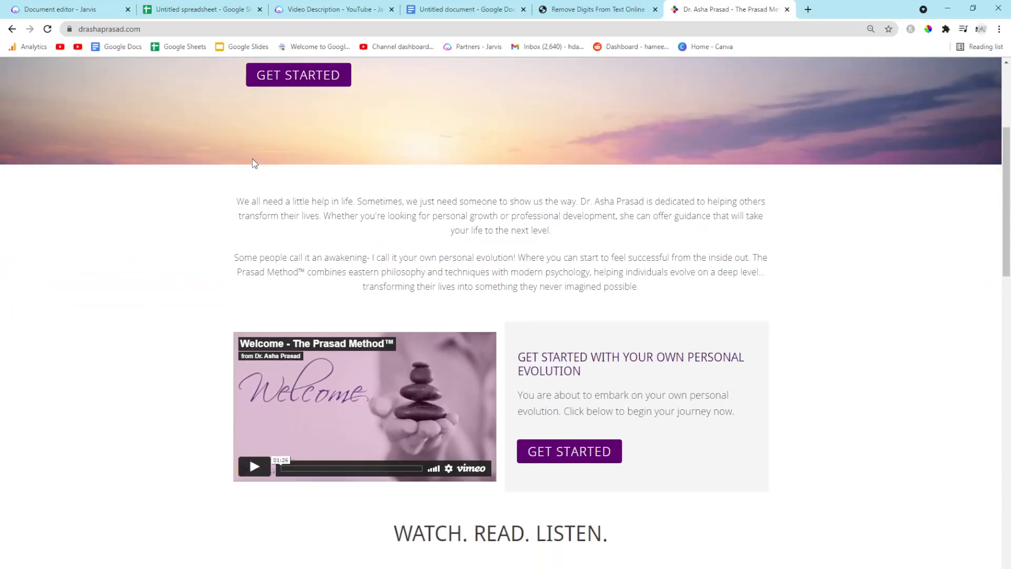
scroll(252, 159, down, 2)
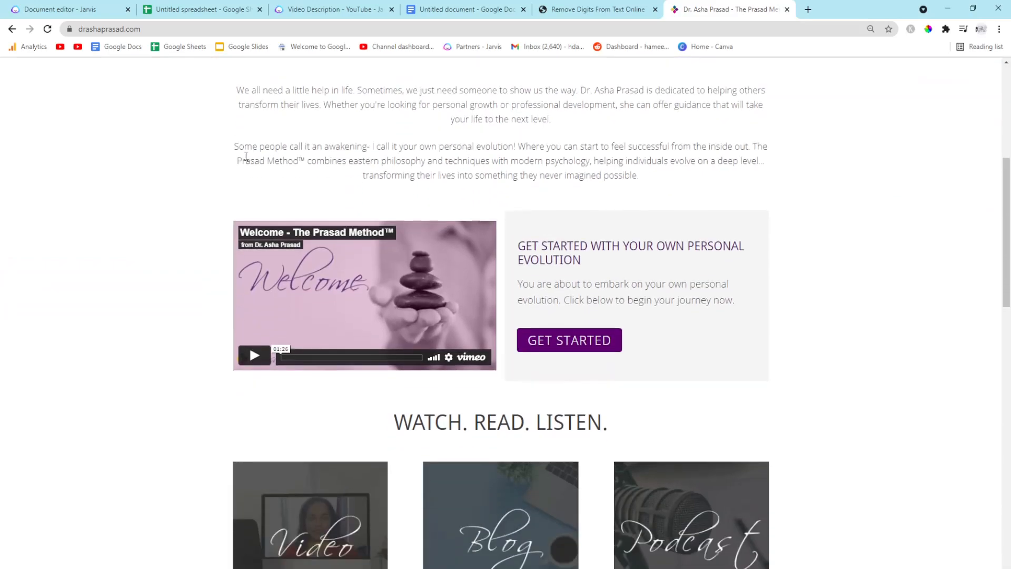
click(98, 7)
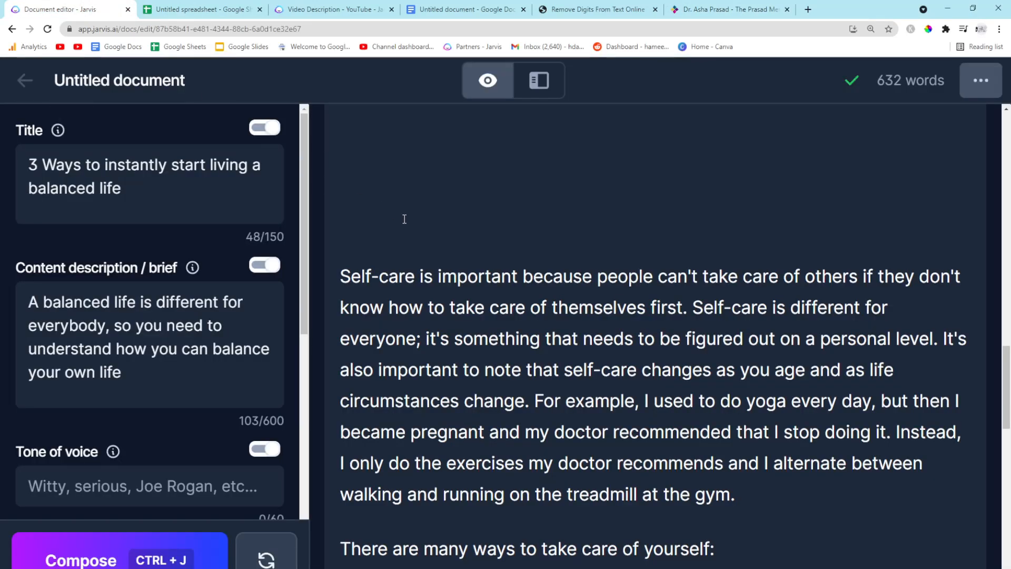
Replace the prompt's blank lines with the pasted self-care topic and format it as an H2 heading
scroll(376, 225, up, 4)
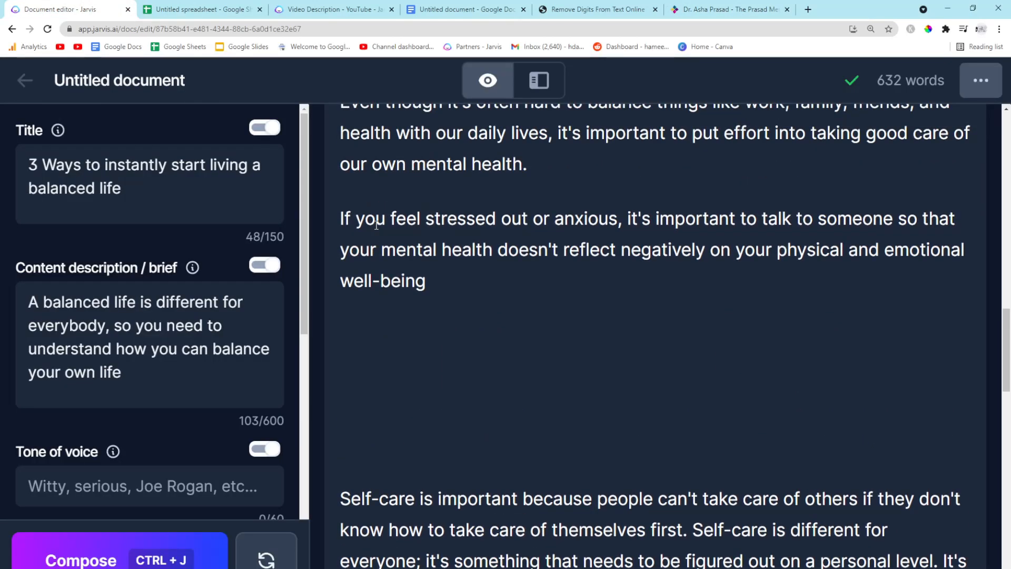
scroll(376, 226, up, 5)
scroll(414, 258, down, 6)
key(BackSpace)
key(BackSpace)
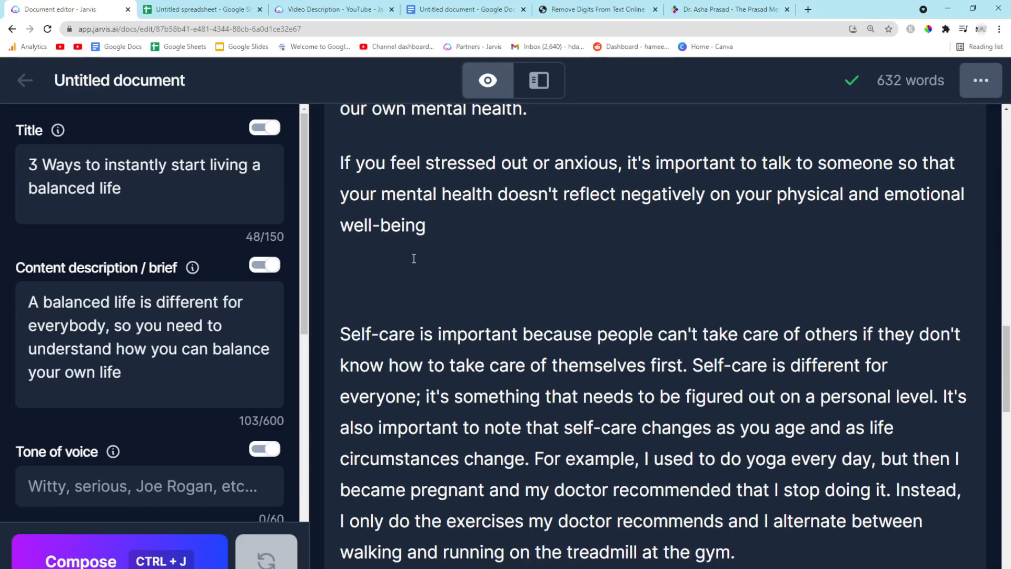
key(ctrl+v)
drag(864, 282, 311, 267)
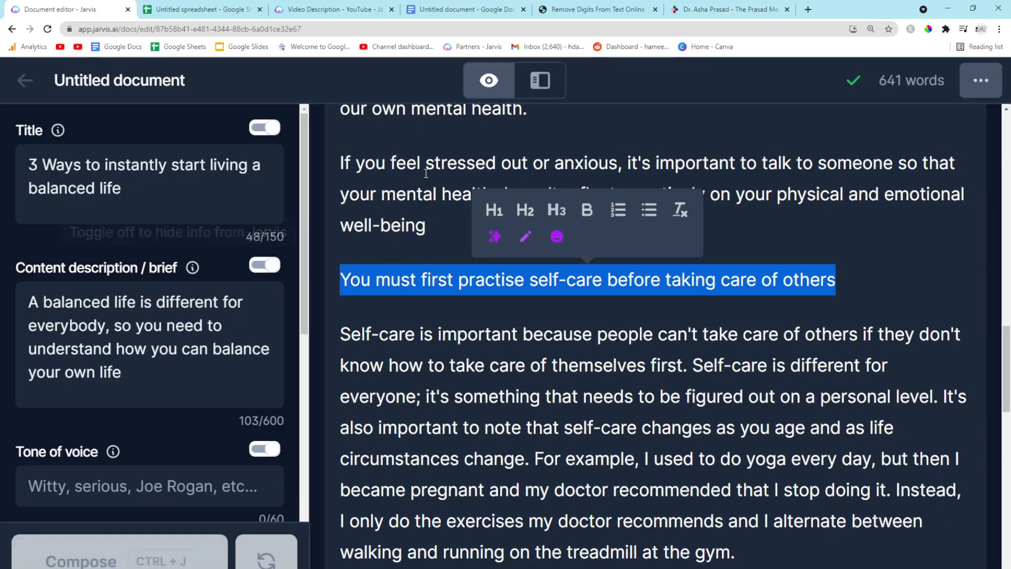
click(524, 210)
click(453, 332)
Remove the stray dash line and move '- drinking plenty of water' onto its own line
scroll(453, 331, down, 3)
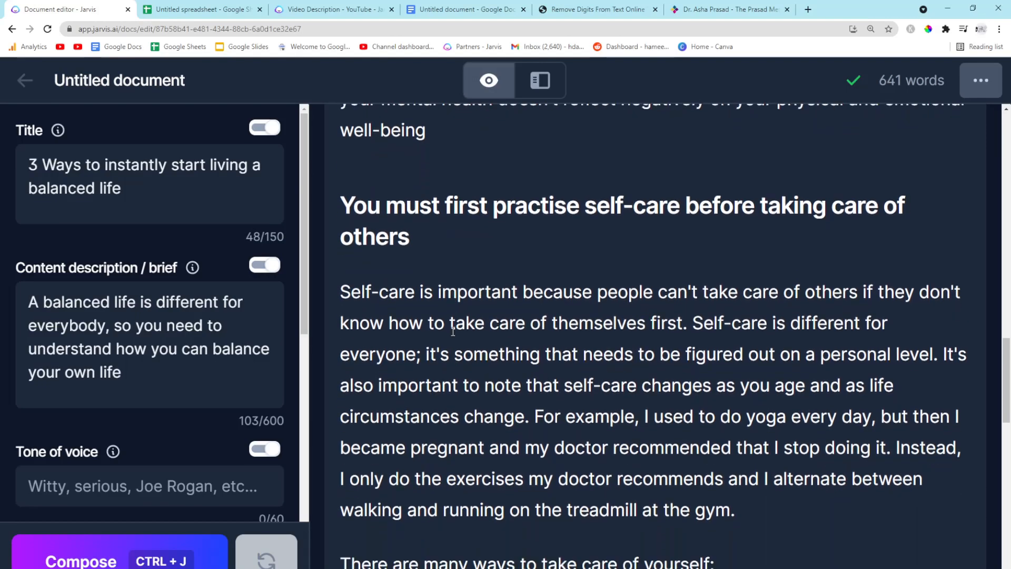
scroll(453, 332, down, 3)
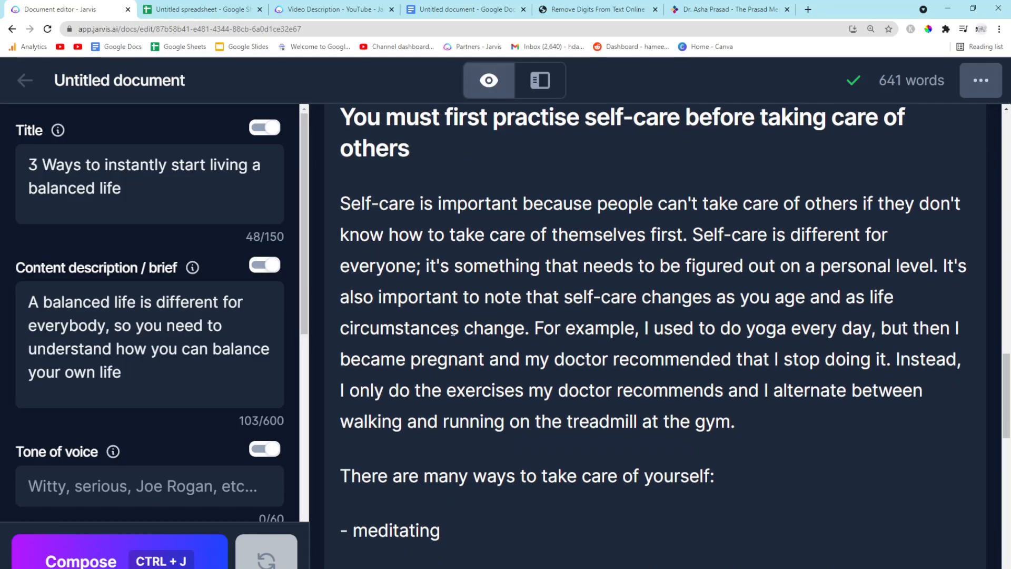
scroll(453, 332, down, 1)
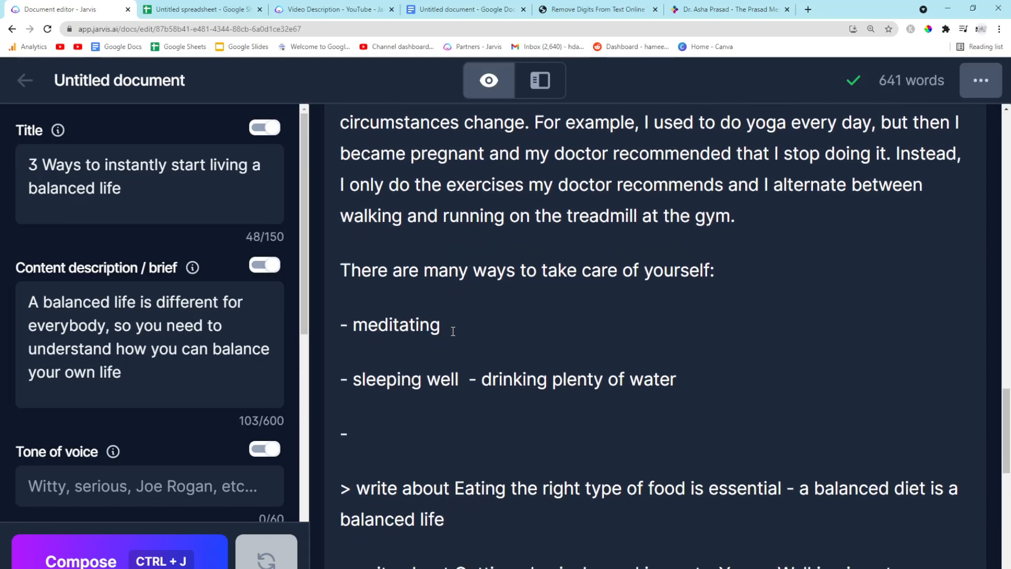
click(417, 426)
key(BackSpace)
click(470, 379)
key(Return)
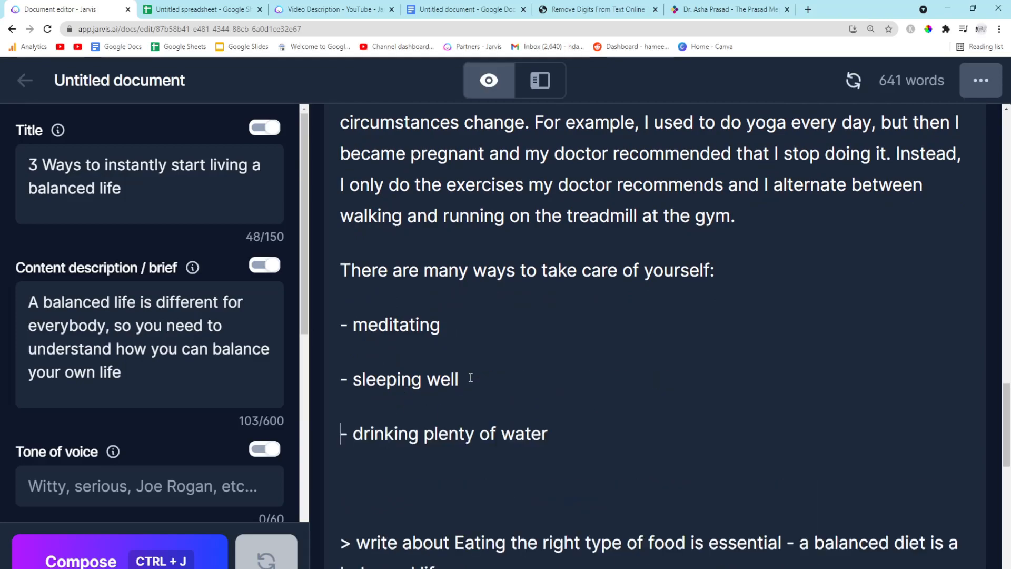
Try to generate a section from the 'Eating the right type of food' prompt, then undo the misplaced output
scroll(523, 422, up, 3)
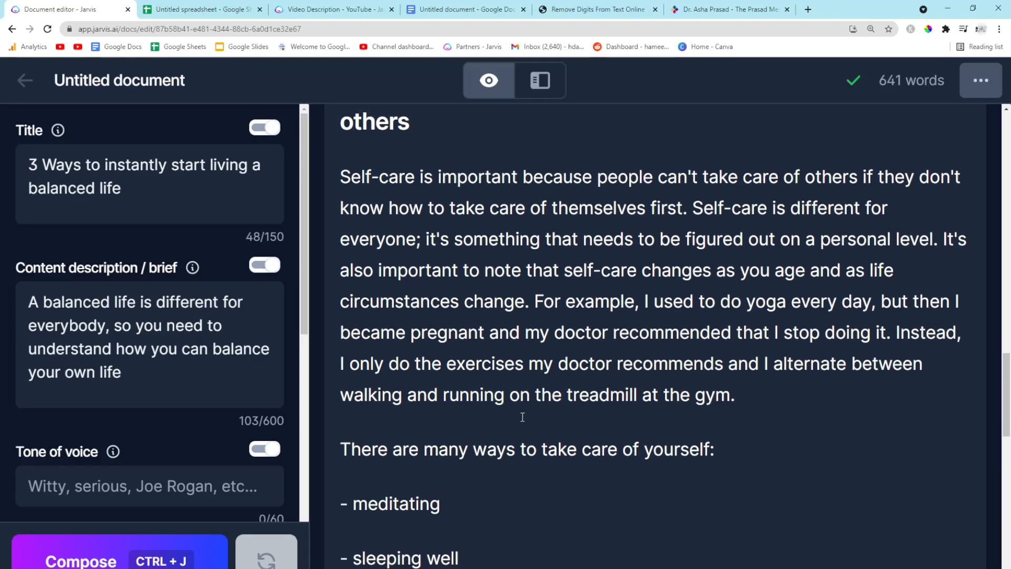
scroll(522, 416, down, 3)
scroll(490, 346, up, 4)
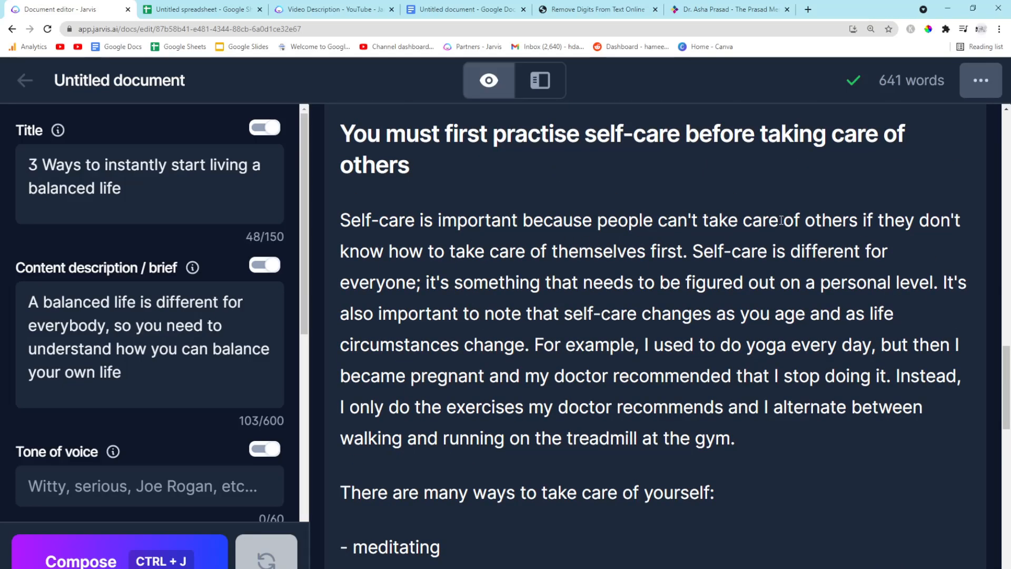
scroll(489, 238, down, 9)
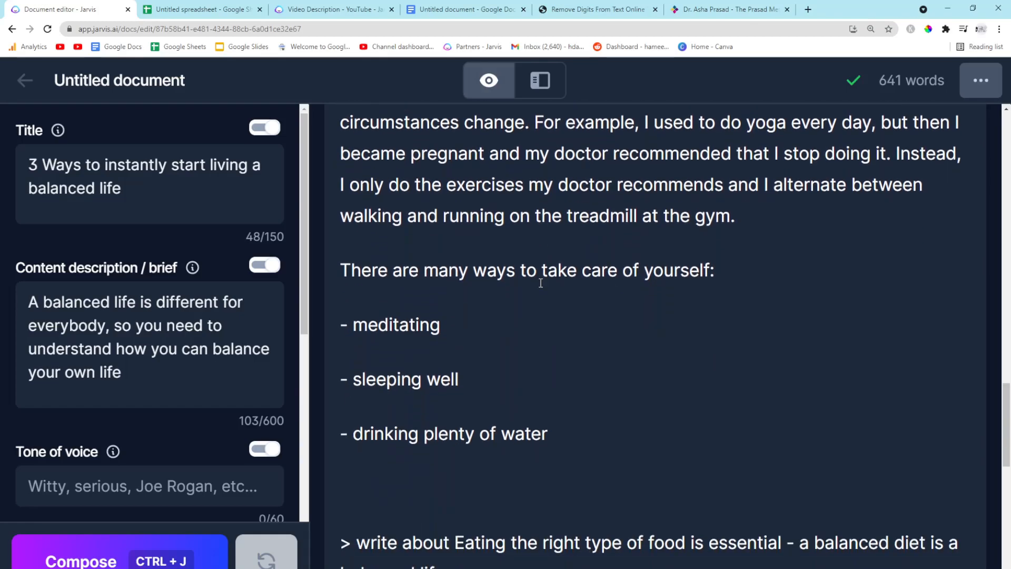
drag(464, 342, 455, 321)
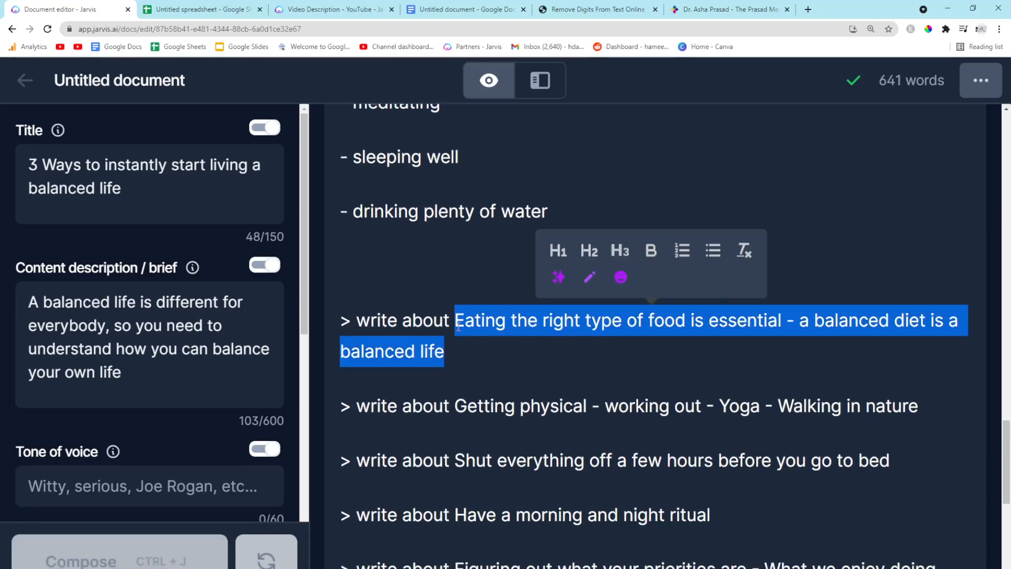
drag(508, 348, 343, 321)
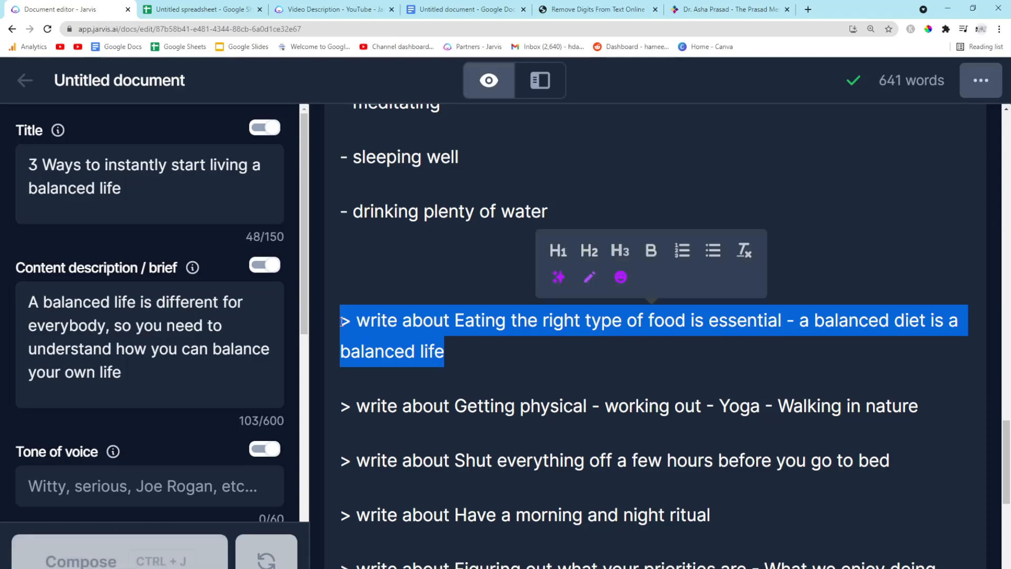
key(ctrl+h)
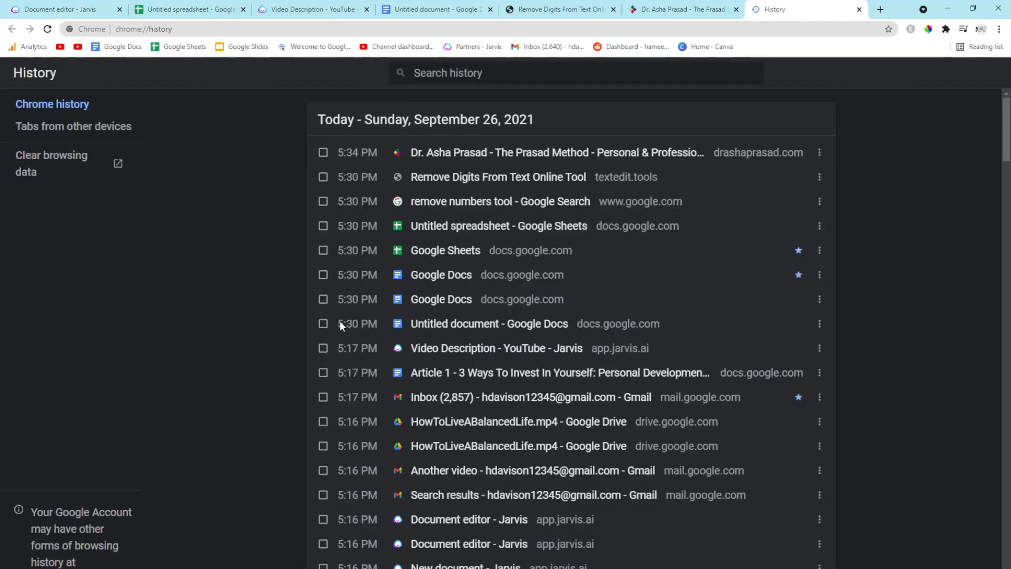
click(58, 9)
click(859, 9)
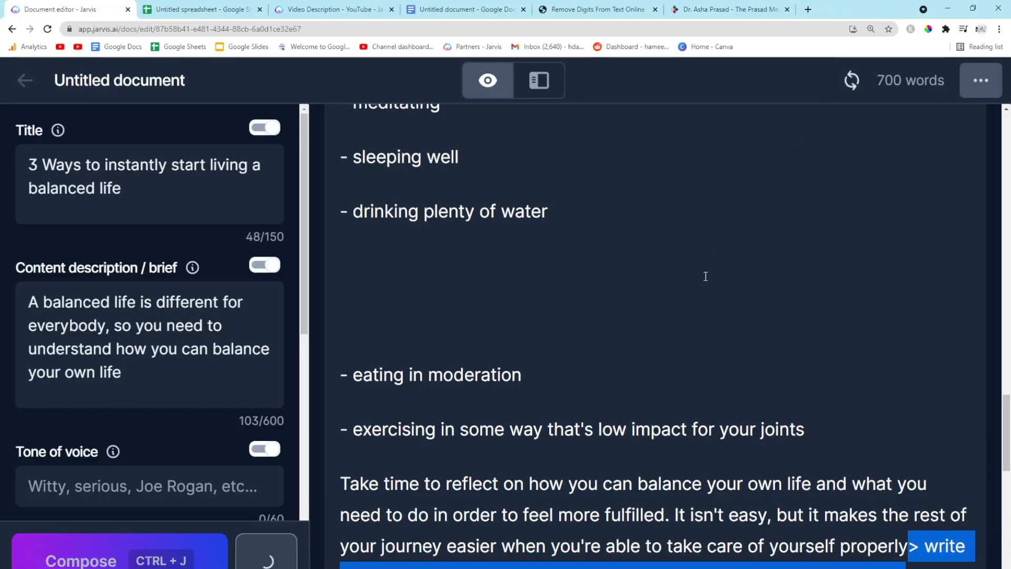
scroll(684, 294, down, 4)
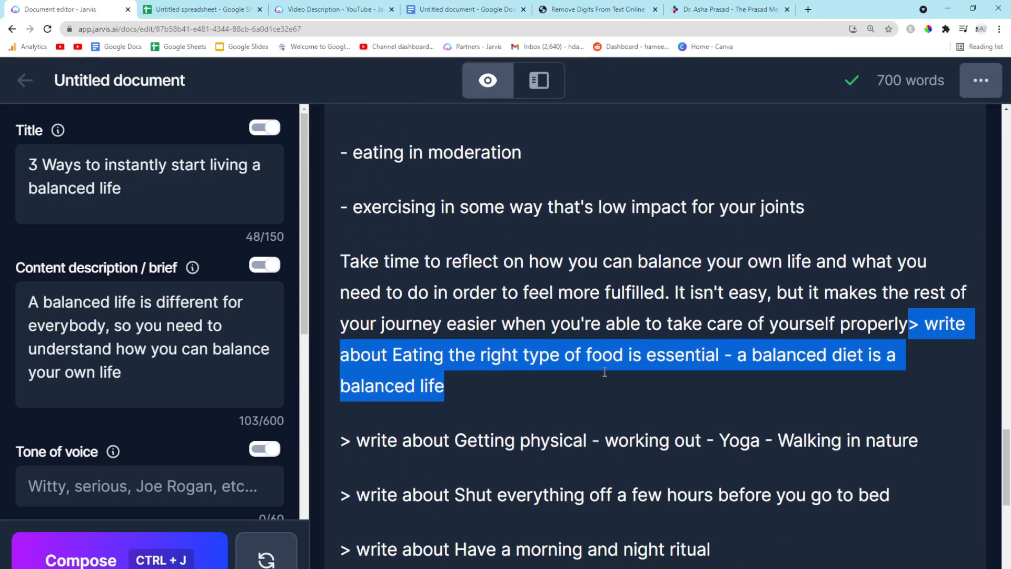
key(ctrl+z)
key(ctrl+z)
key(ctrl+z)
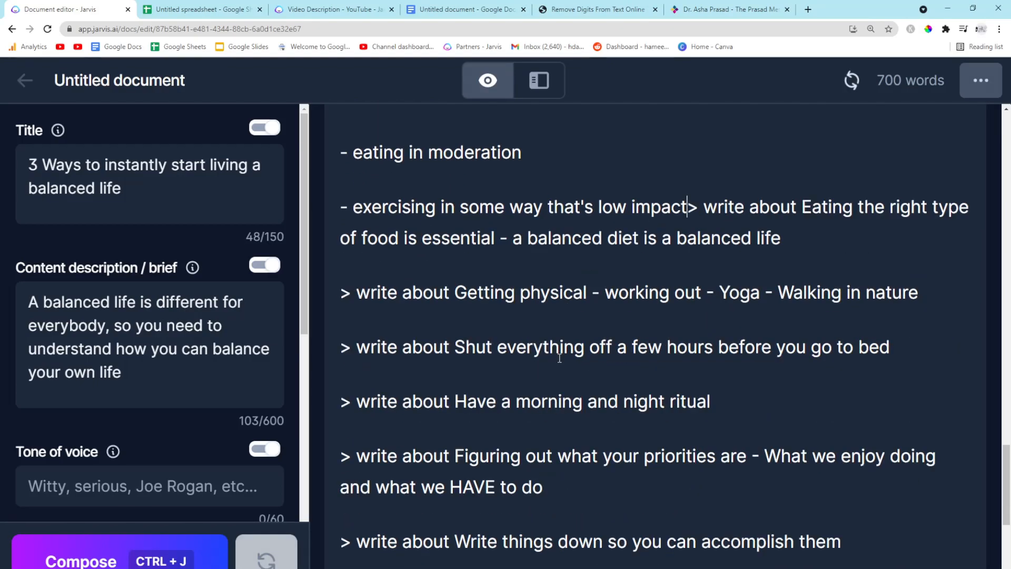
Generate a section from the '> write about Eating the right type of food is essential - a balanced diet is a balanced life' prompt
scroll(560, 357, up, 2)
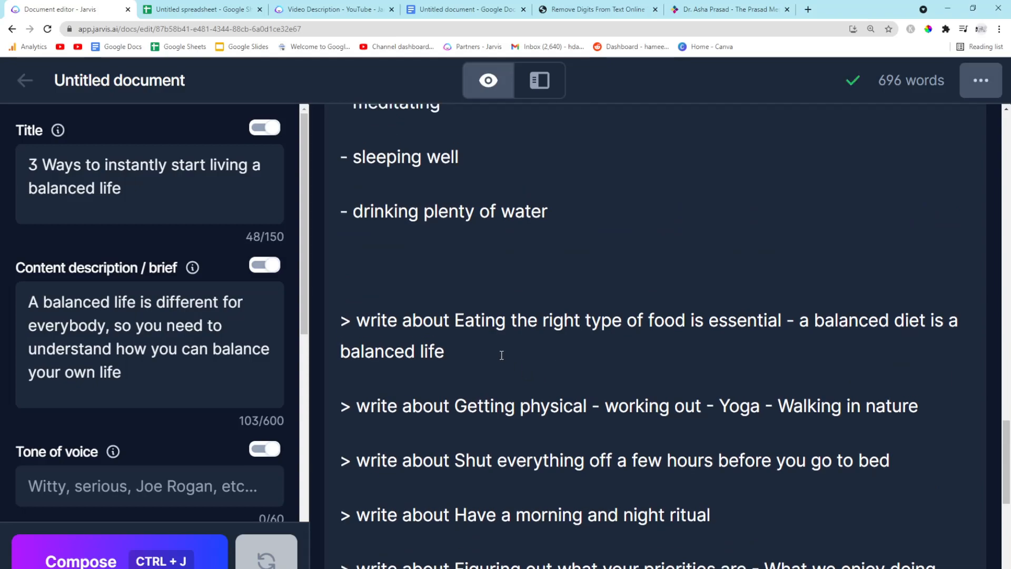
drag(500, 354, 280, 311)
key(ctrl+c)
key(ctrl+Return)
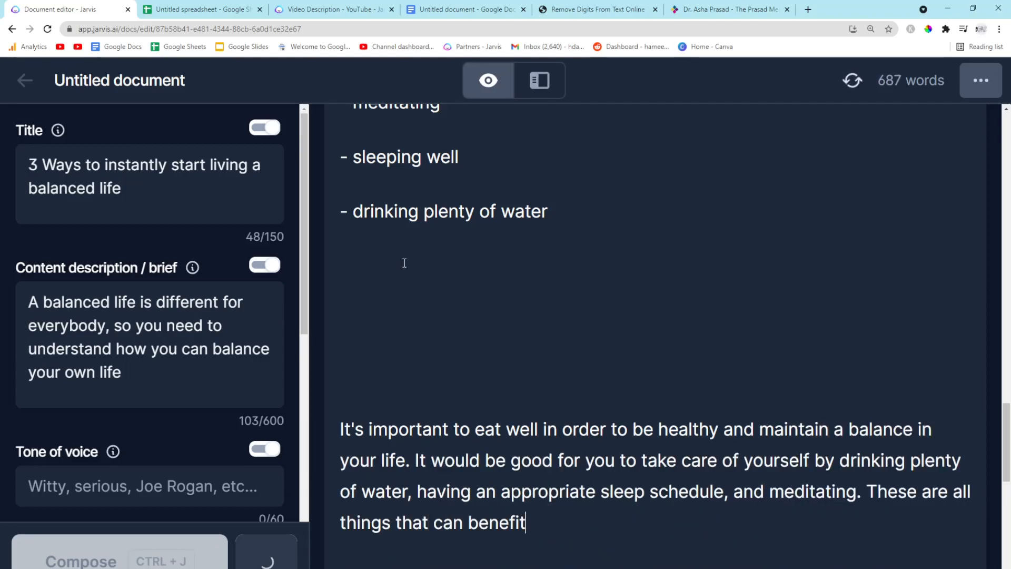
Paste the food topic above its generated paragraph and format it as an H2 heading
scroll(499, 290, down, 2)
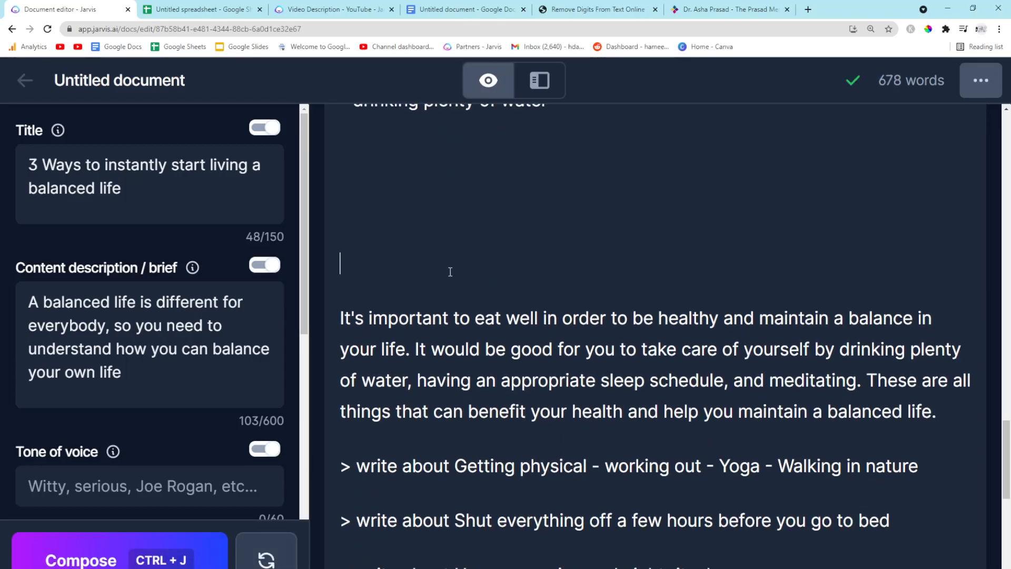
key(BackSpace)
scroll(456, 274, up, 1)
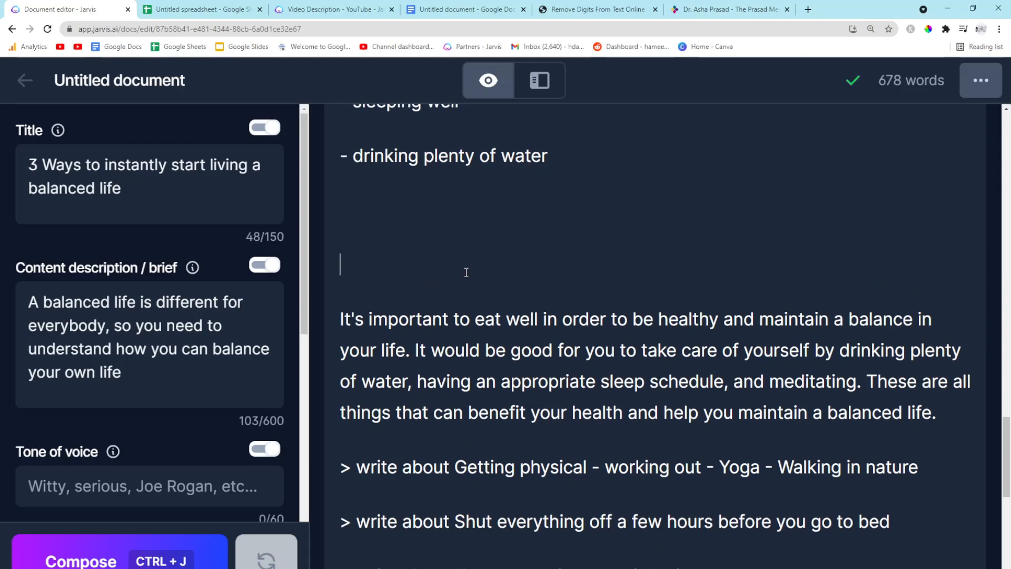
key(BackSpace)
key(ctrl+v)
drag(953, 210, 341, 211)
click(584, 140)
click(540, 339)
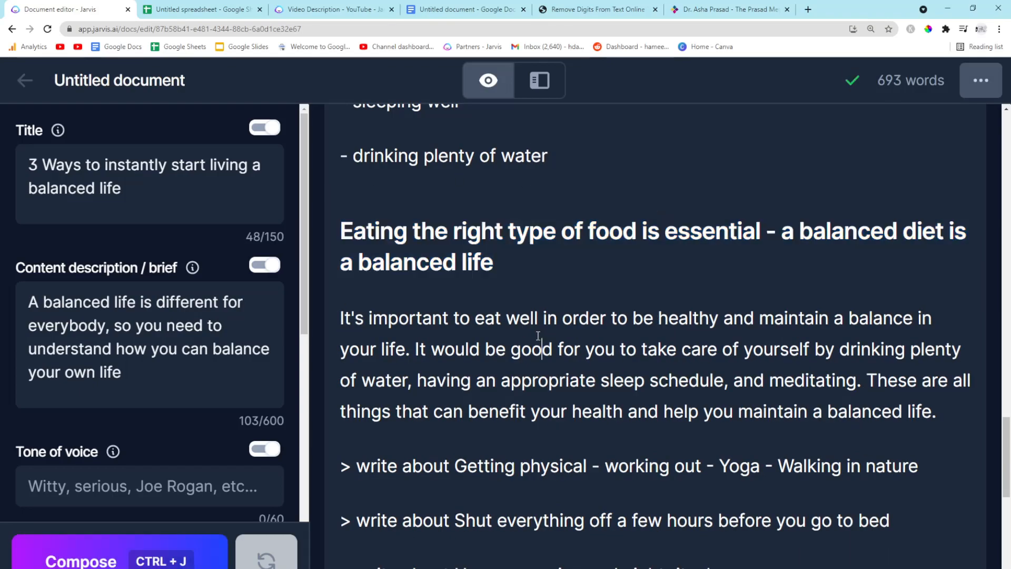
Scroll through the document to review the self-care and food sections
scroll(535, 274, down, 1)
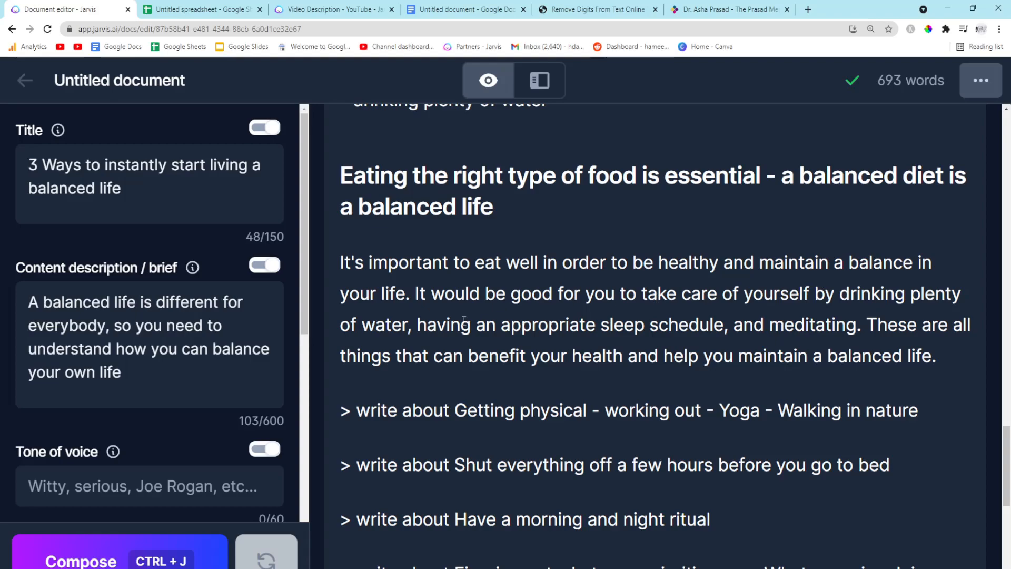
scroll(494, 248, up, 5)
scroll(494, 248, up, 2)
scroll(850, 371, down, 7)
scroll(815, 363, up, 14)
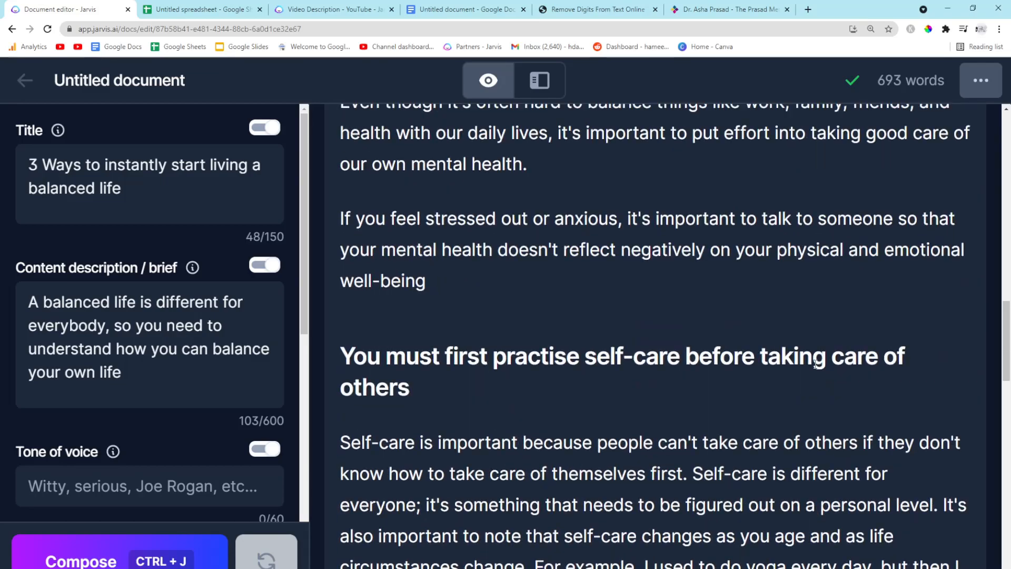
scroll(816, 363, down, 6)
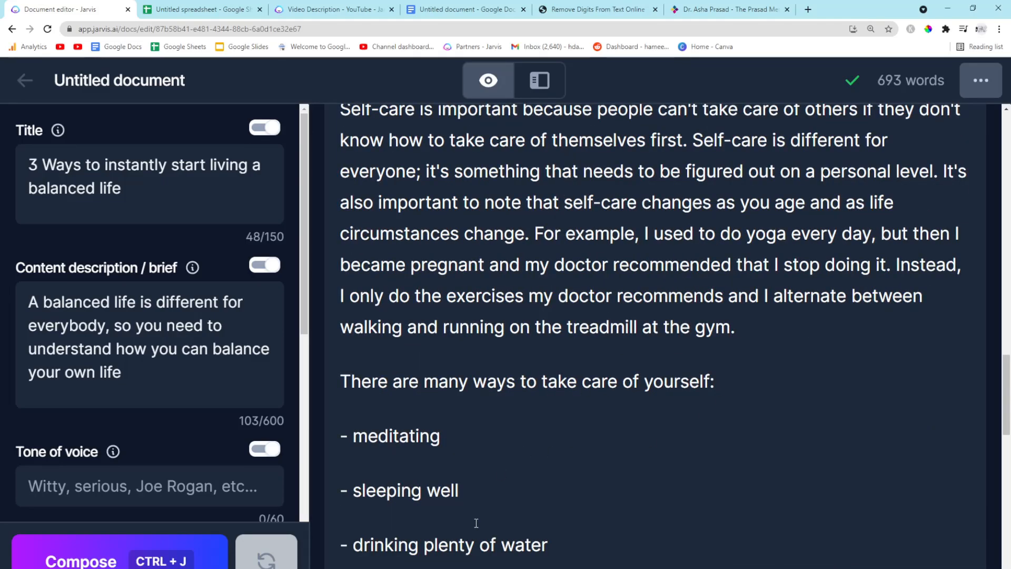
scroll(476, 523, down, 2)
Delete the self-care bullet list and blank lines below the treadmill sentence, then undo the deletion
drag(591, 449, 320, 276)
key(BackSpace)
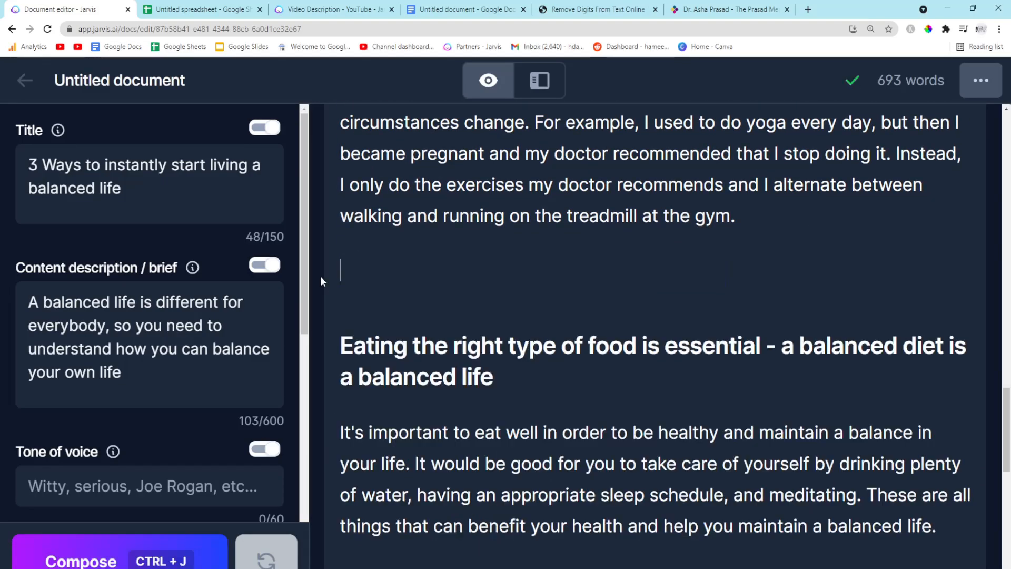
scroll(567, 315, down, 4)
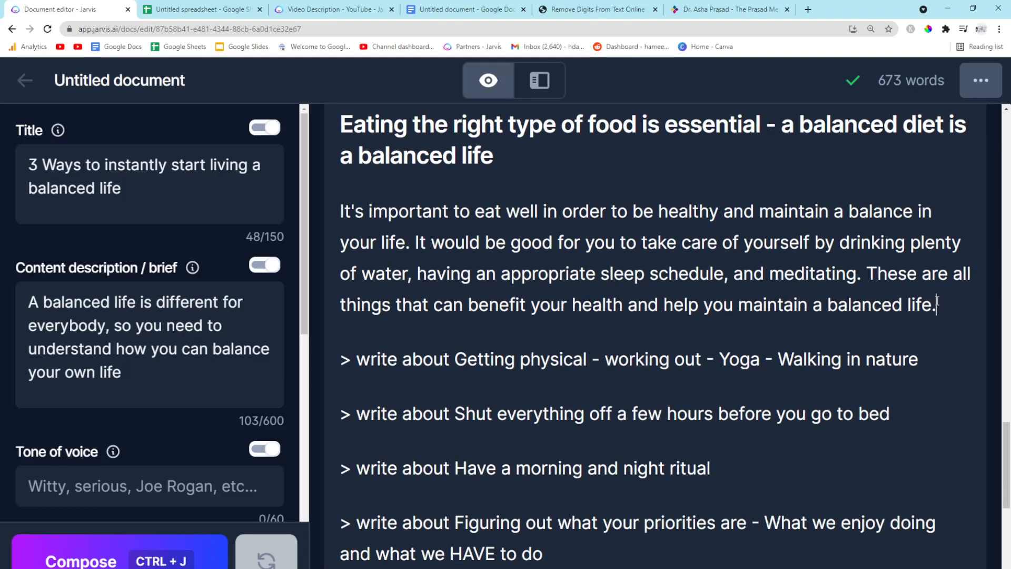
key(ctrl+z)
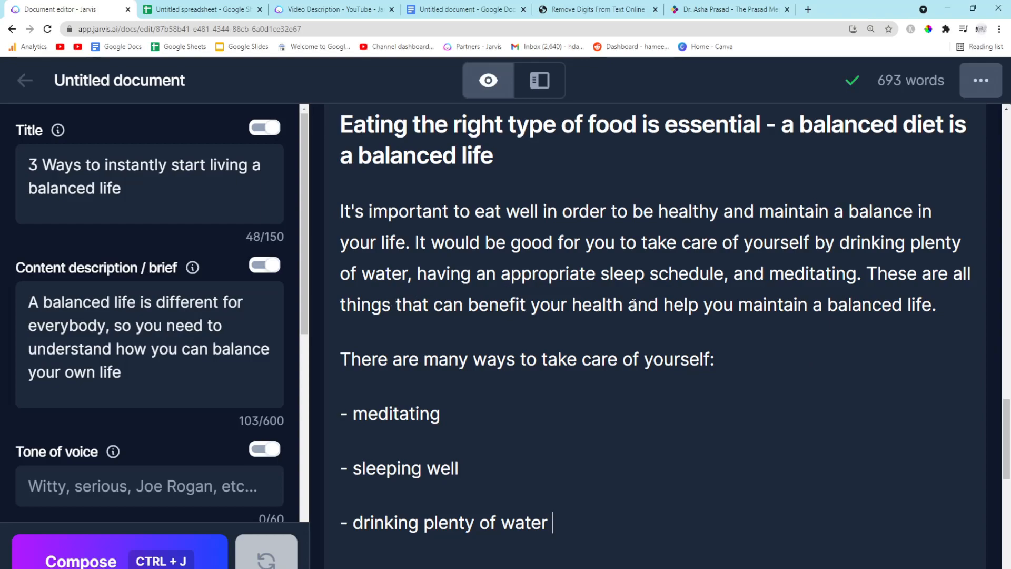
Compose more text on a new line after the 'drinking plenty of water' bullet
scroll(541, 376, down, 2)
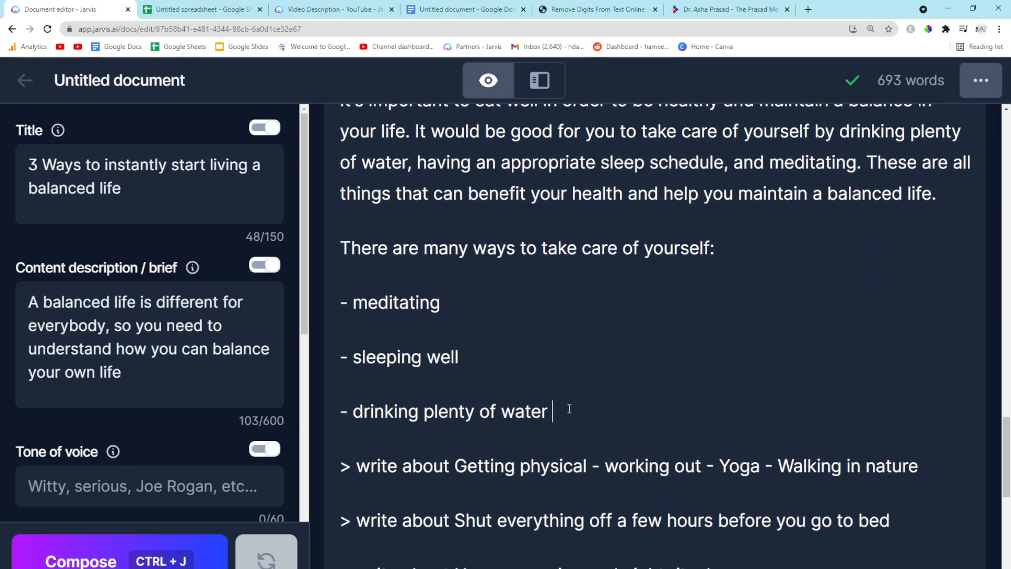
key(Return)
key(BackSpace)
key(Return)
key(ctrl+j)
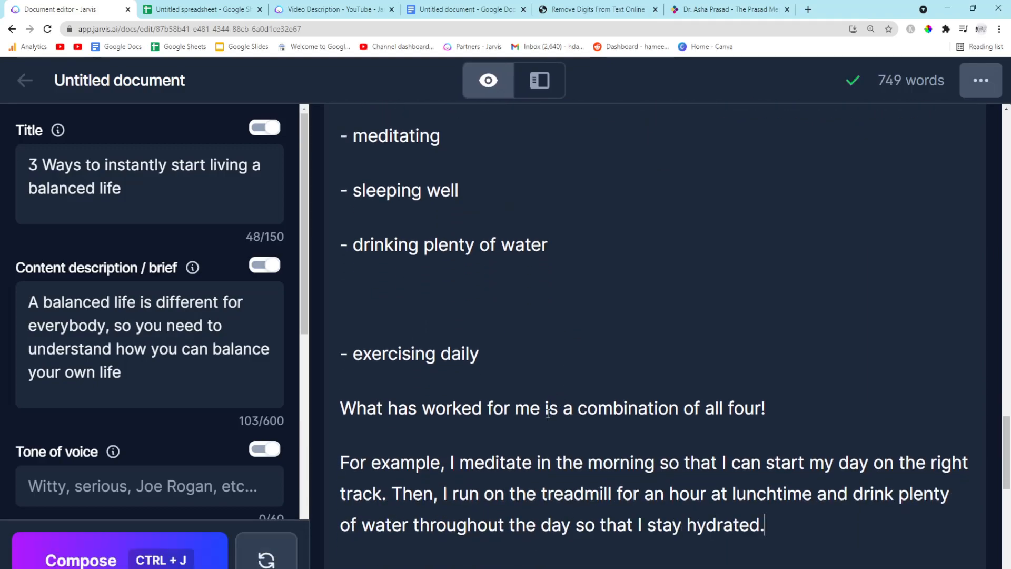
Remove the blank line above the 'exercising daily' bullet
click(356, 269)
key(BackSpace)
scroll(380, 303, up, 1)
drag(483, 299, 310, 143)
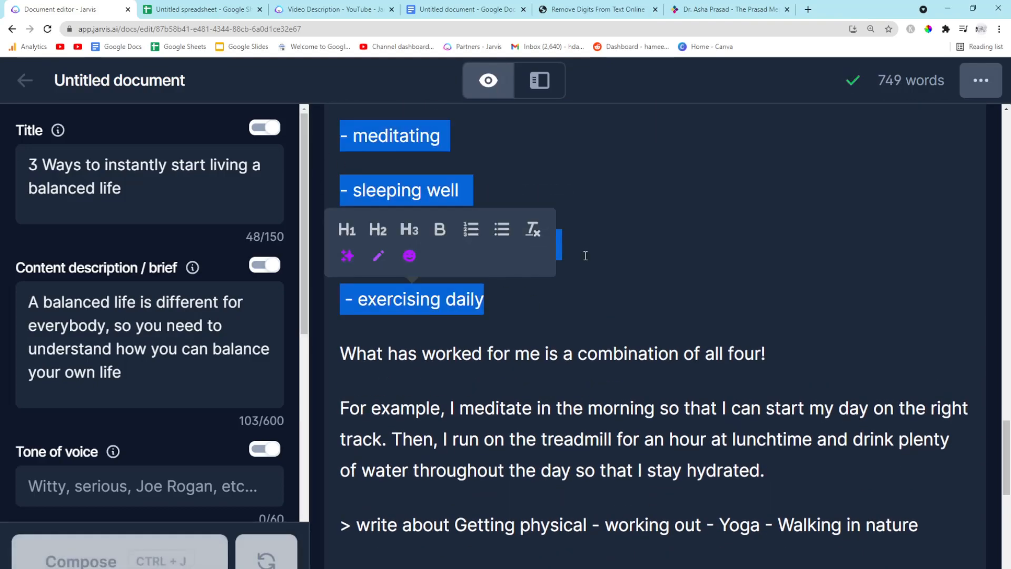
click(630, 274)
Change 'an hour' to 'twenty minutes' in the treadmill sentence, accepting the article correction
scroll(553, 333, down, 2)
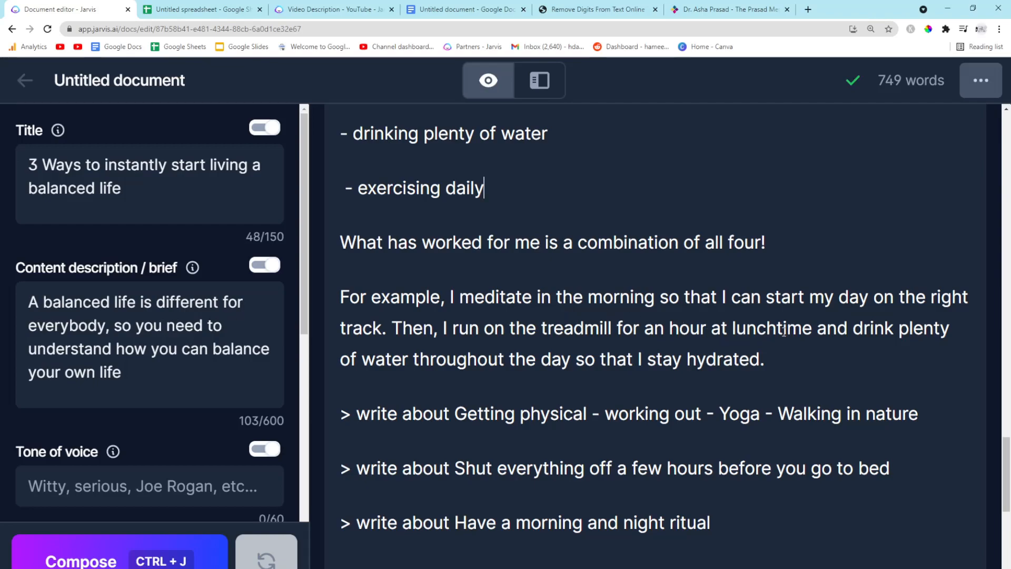
double_click(679, 329)
text(twenty )
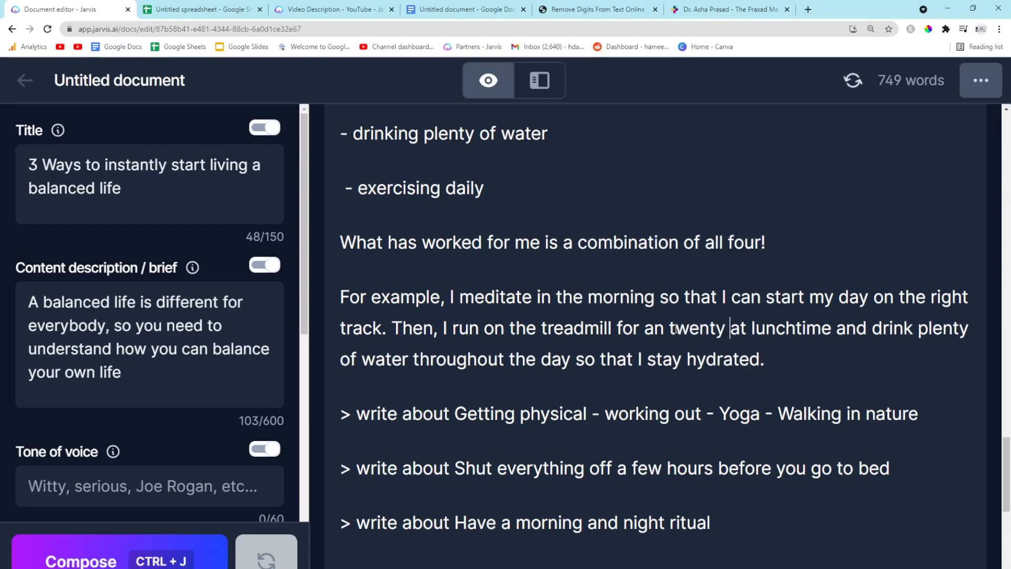
text(minutes)
mouse_move(675, 329)
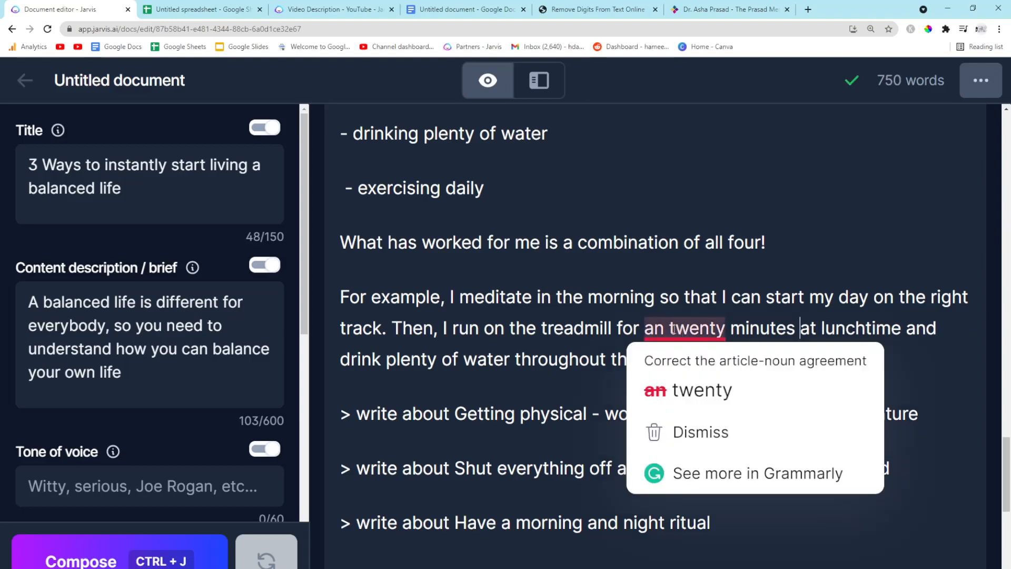
click(684, 390)
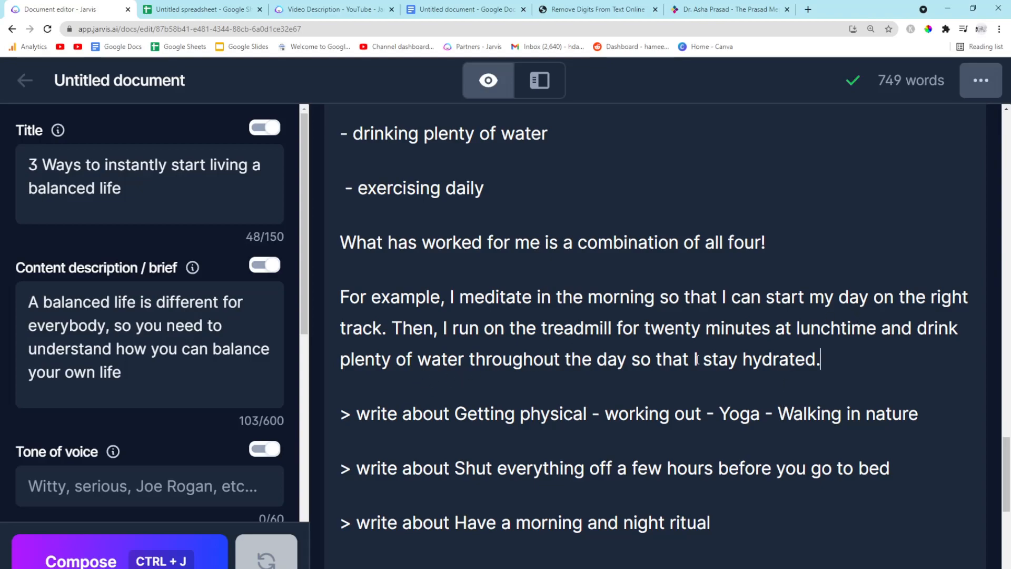
Append the sentence 'I also find going to bed earlier and waking up earlier to help me.' to the treadmill paragraph
scroll(697, 360, up, 2)
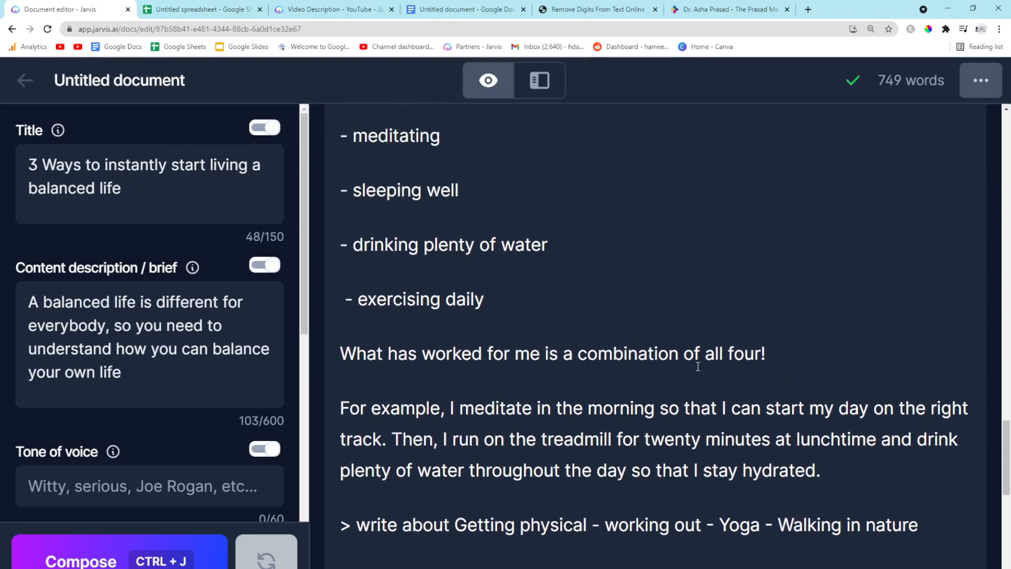
scroll(698, 366, down, 1)
text(I also find going to)
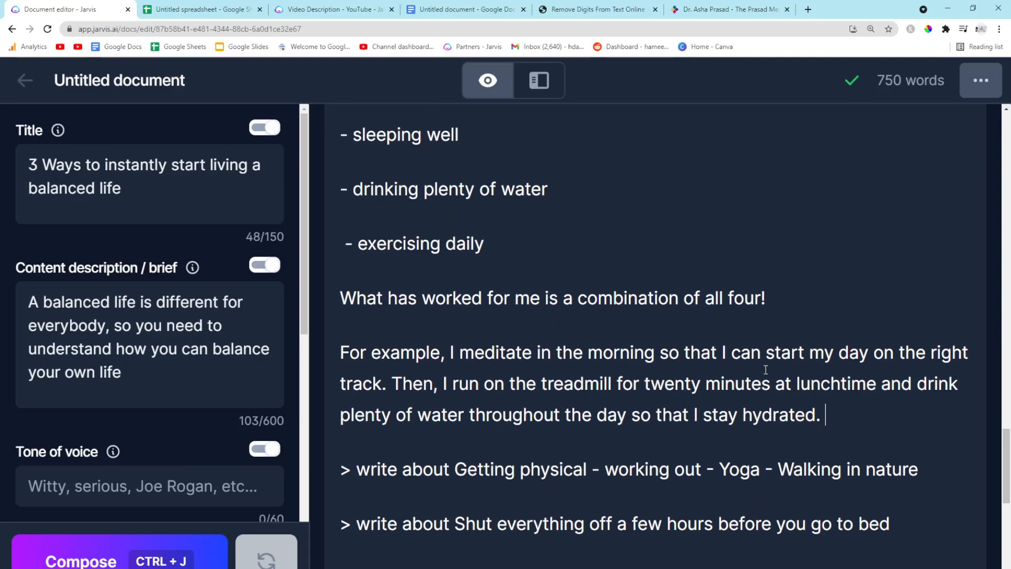
text( bed early a)
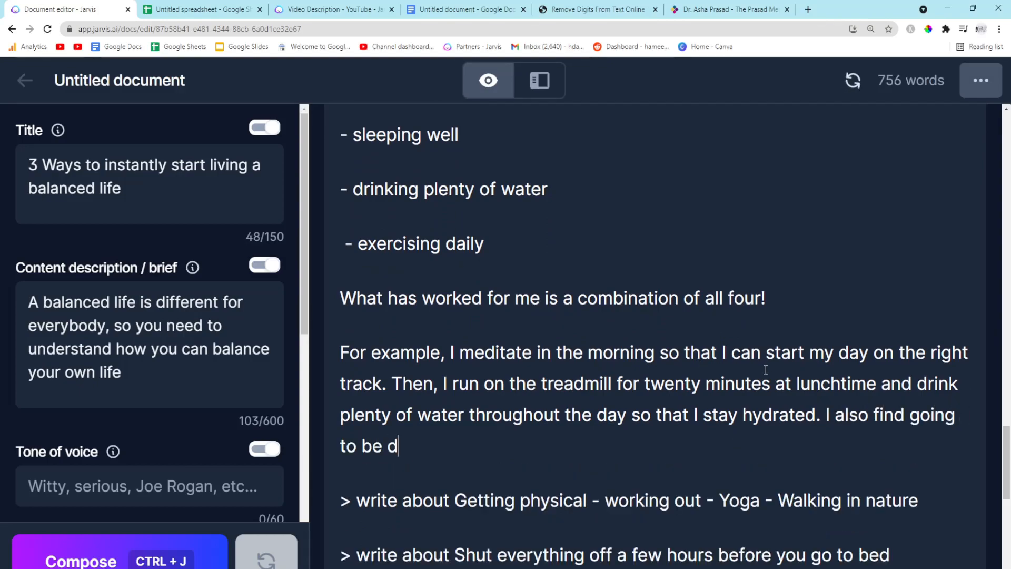
key(BackSpace)
key(BackSpace)
key(BackSpace)
text(ier and waking up earlier to help me.)
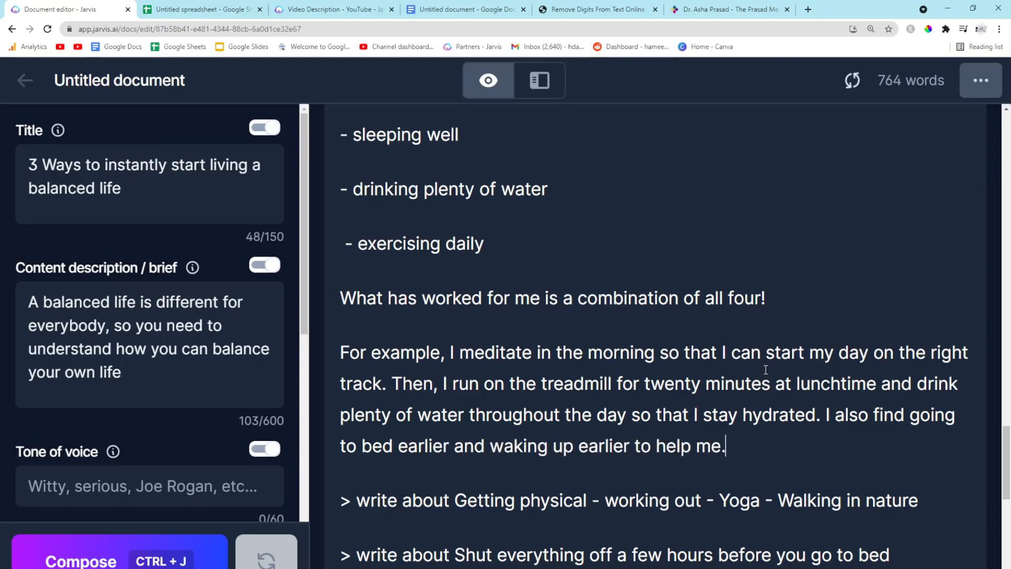
Generate a section from the '> write about Getting physical - working out - Yoga - Walking in nature' prompt
scroll(766, 369, down, 2)
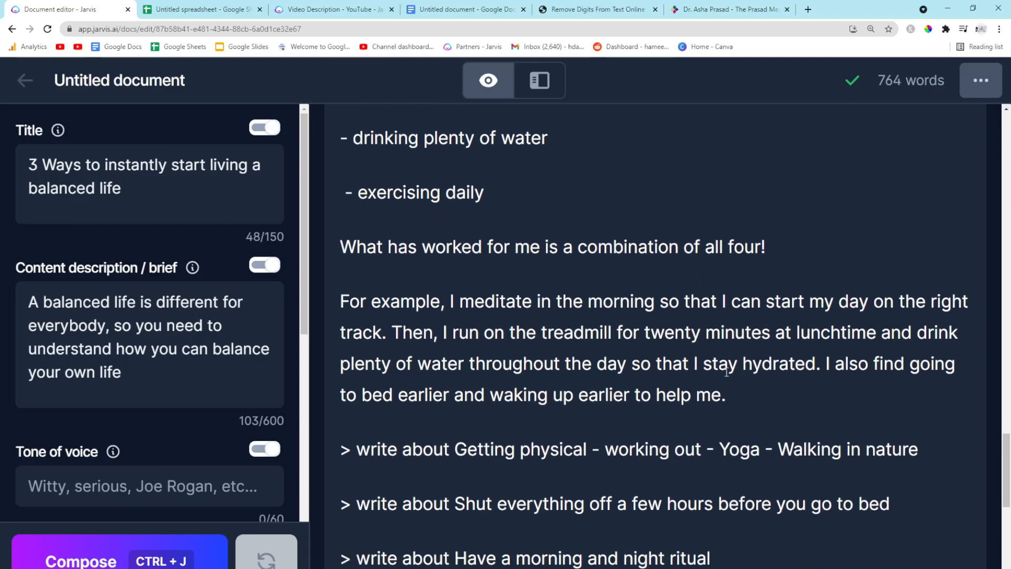
drag(925, 395, 454, 395)
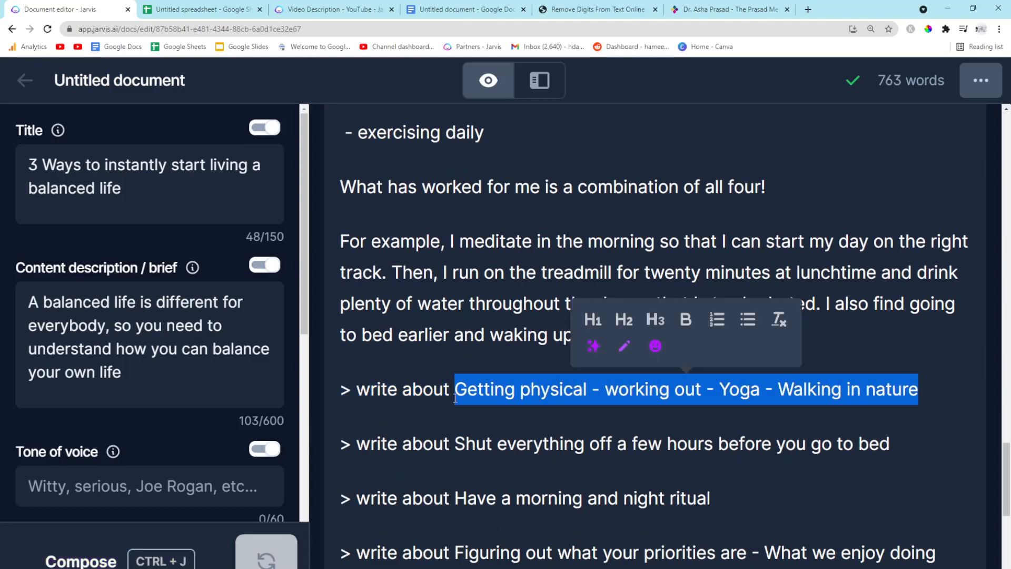
click(481, 445)
drag(919, 389, 313, 391)
key(ctrl+j)
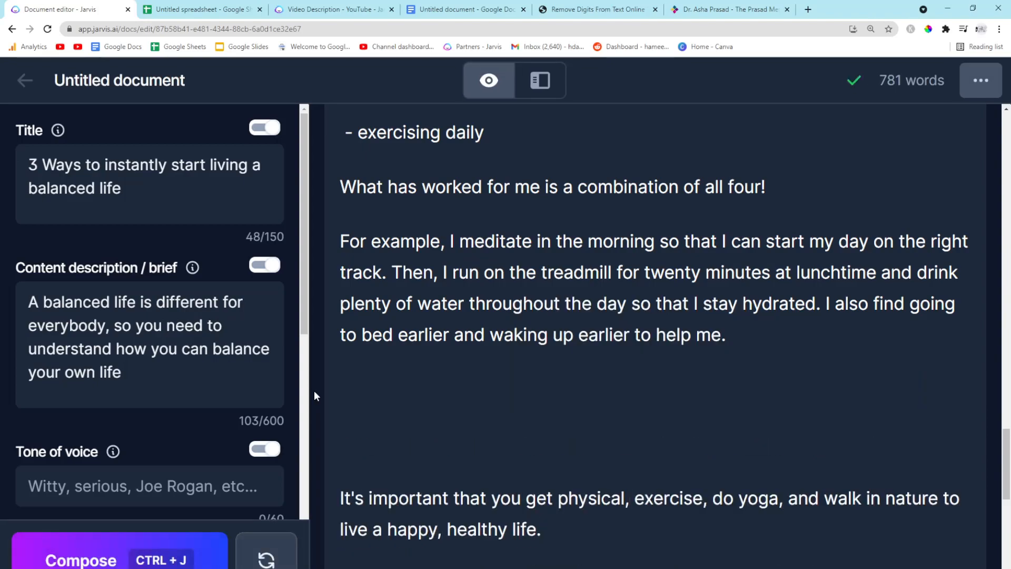
Remove the blank lines above the getting-physical paragraph
scroll(358, 400, down, 1)
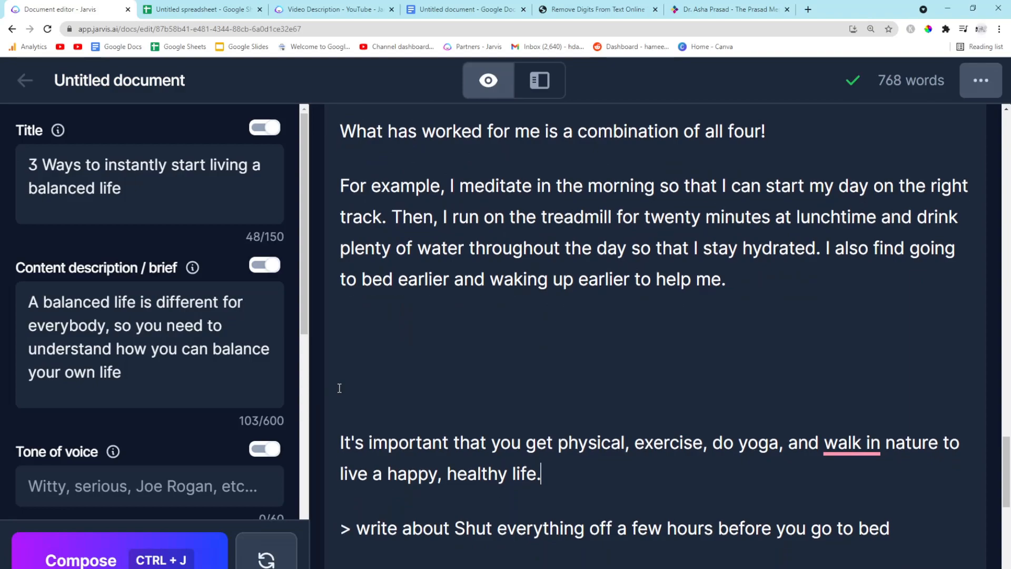
click(339, 435)
key(BackSpace)
key(BackSpace)
Generate a section from the '> write about Shut everything off a few hours before you go to bed' prompt
scroll(651, 383, down, 1)
drag(918, 366, 454, 363)
click(597, 418)
drag(895, 363, 331, 364)
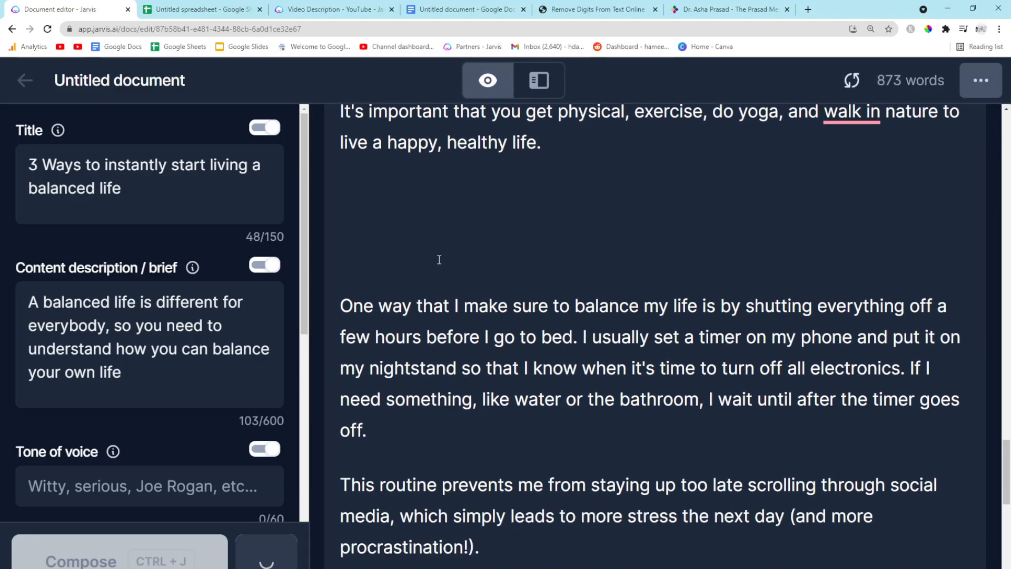
key(ctrl+BackSpace)
key(ctrl+BackSpace)
key(ctrl+BackSpace)
Compose more text after the bedtime section, then delete its unfinished final self-care paragraph
scroll(497, 271, down, 1)
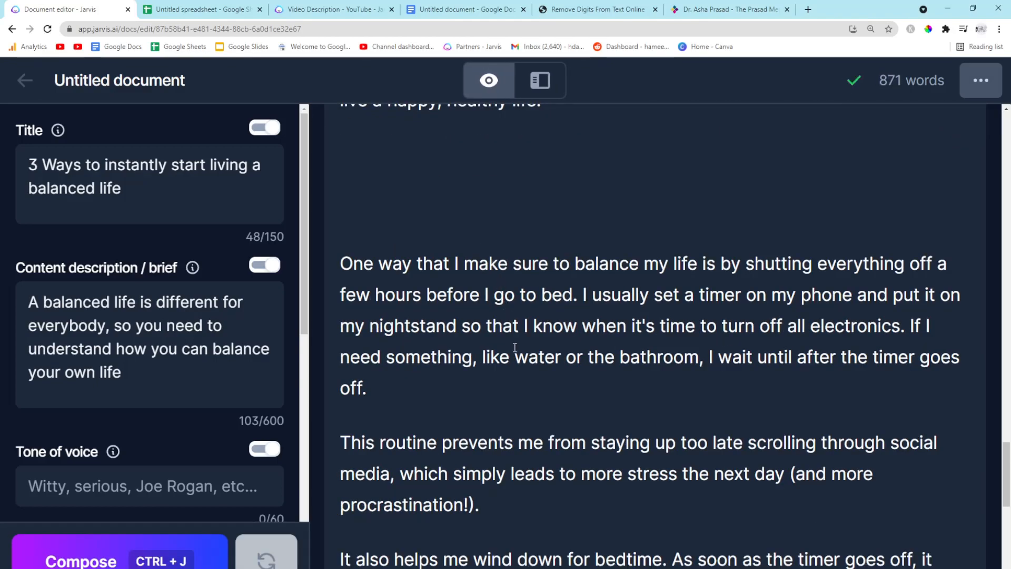
scroll(497, 420, down, 1)
scroll(497, 420, down, 2)
click(620, 470)
key(ctrl+j)
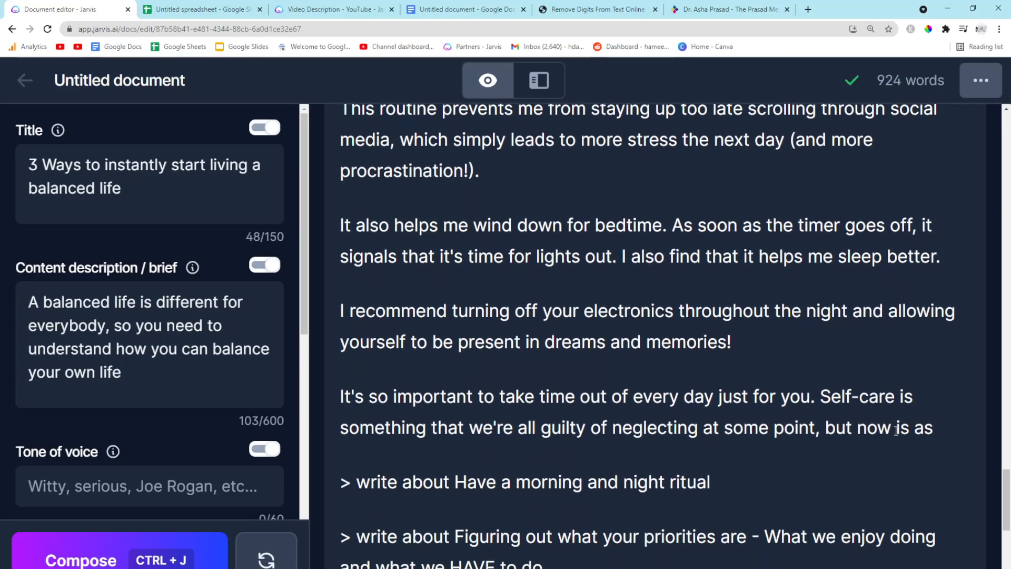
drag(926, 427, 337, 394)
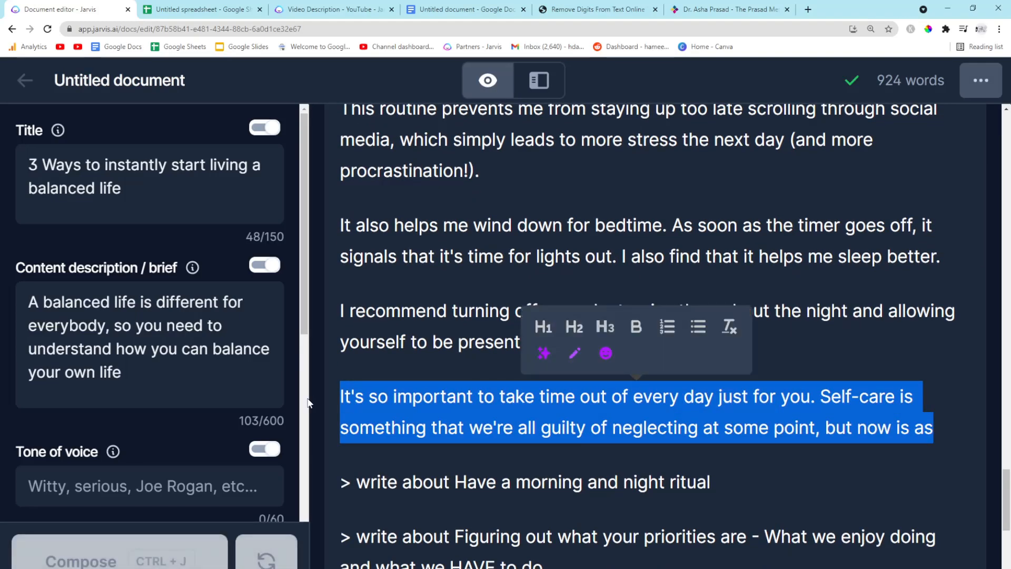
key(BackSpace)
Add 'Shut everything off a few hours before you go to bed' above its section as an H3 heading and remove the blank line
scroll(411, 336, up, 8)
click(384, 280)
text(Shut everything off a few hours before you go to bed)
drag(820, 275, 324, 263)
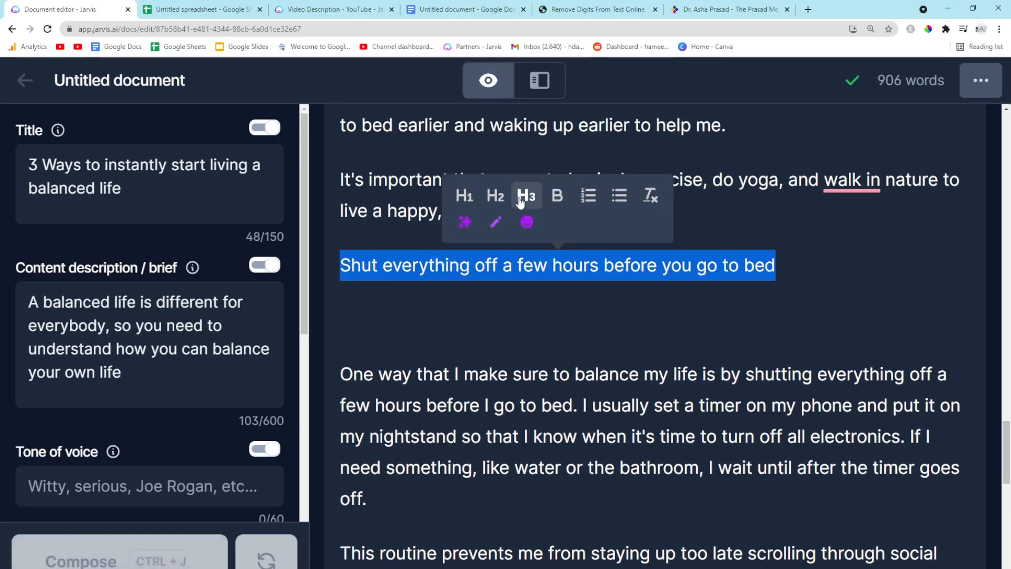
click(527, 196)
click(394, 337)
key(BackSpace)
Copy the ritual topic and generate a section from the '> write about Have a morning and night ritual' prompt
scroll(546, 354, down, 8)
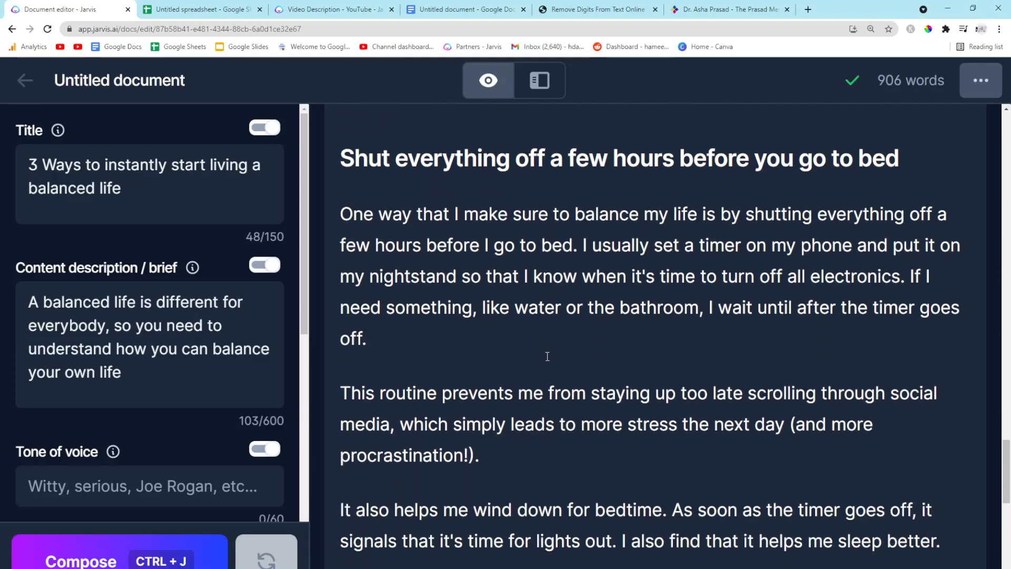
scroll(547, 356, down, 2)
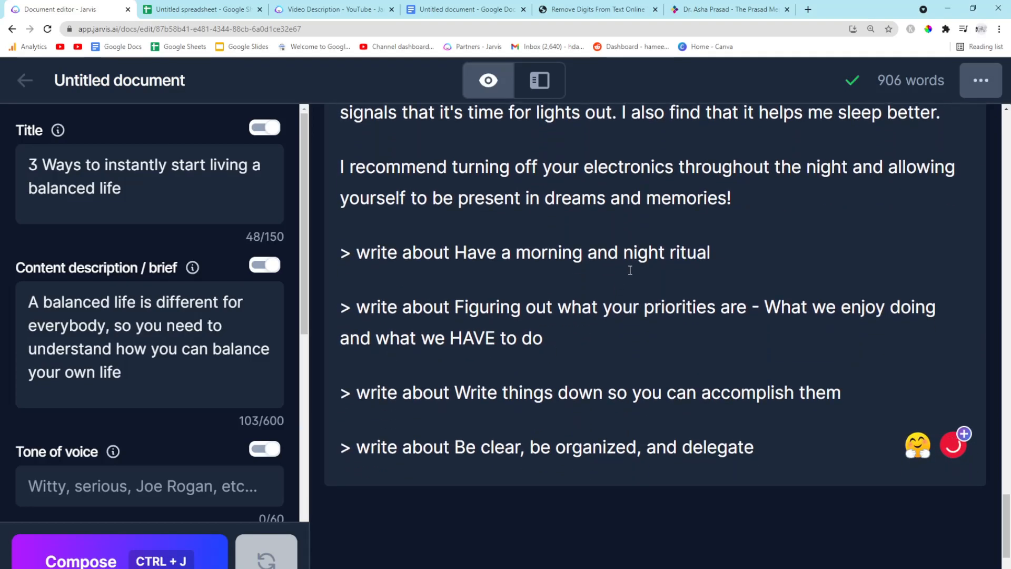
drag(731, 250, 454, 253)
click(547, 307)
drag(729, 253, 454, 253)
key(ctrl+c)
drag(711, 253, 332, 251)
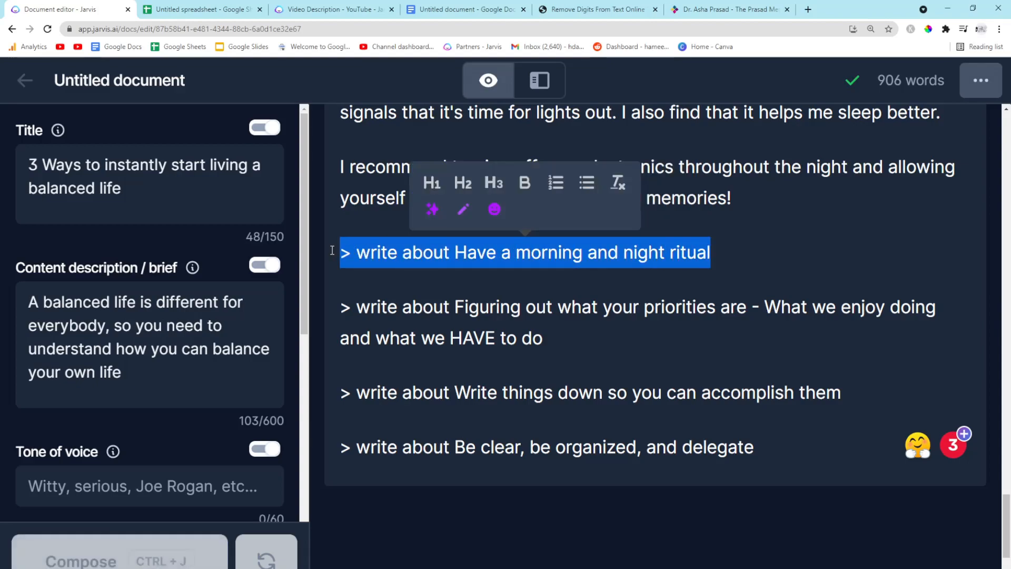
key(ctrl+j)
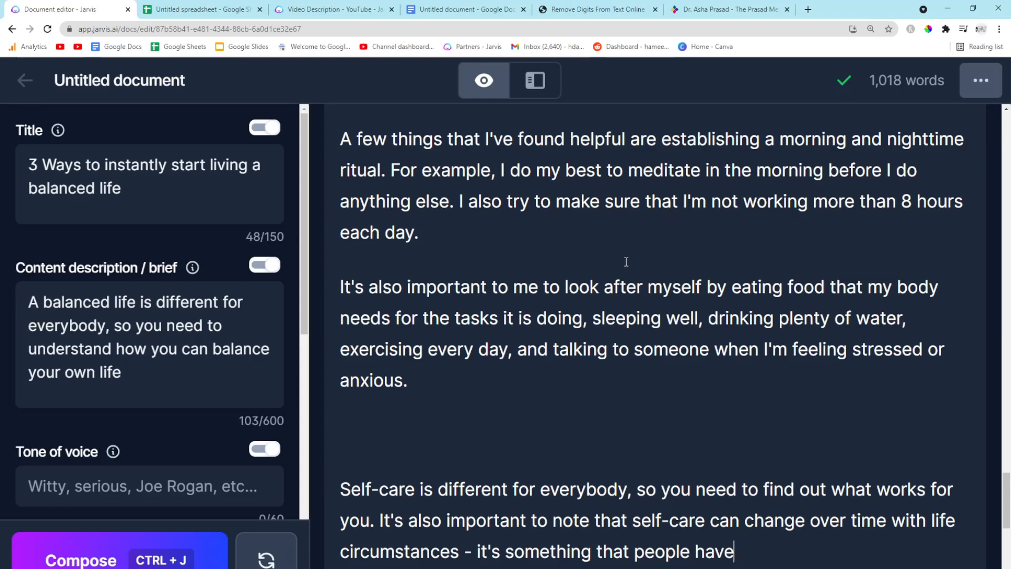
Remove the blank line between the ritual section's paragraphs
scroll(603, 266, down, 3)
scroll(451, 310, up, 1)
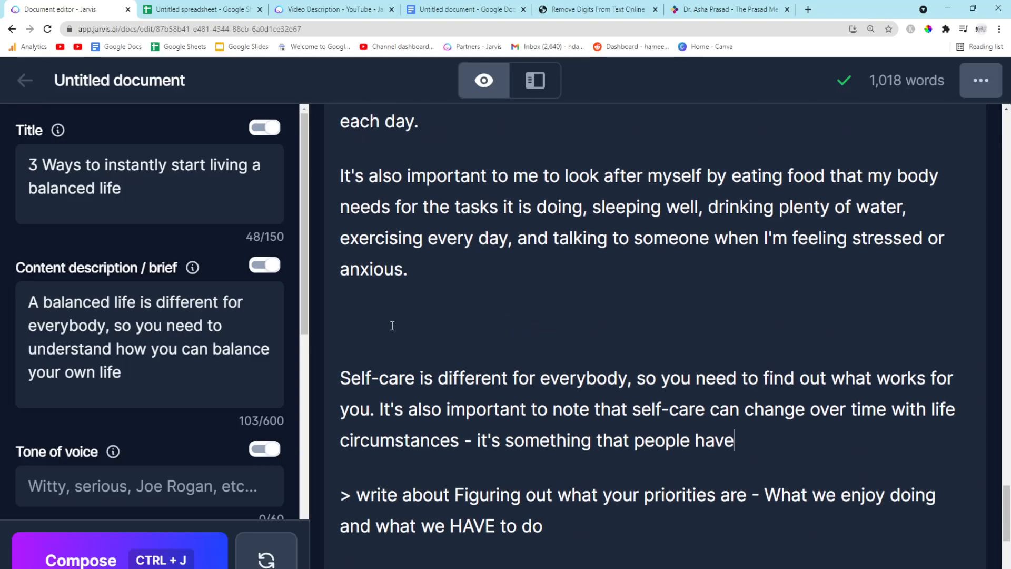
key(BackSpace)
scroll(402, 299, up, 2)
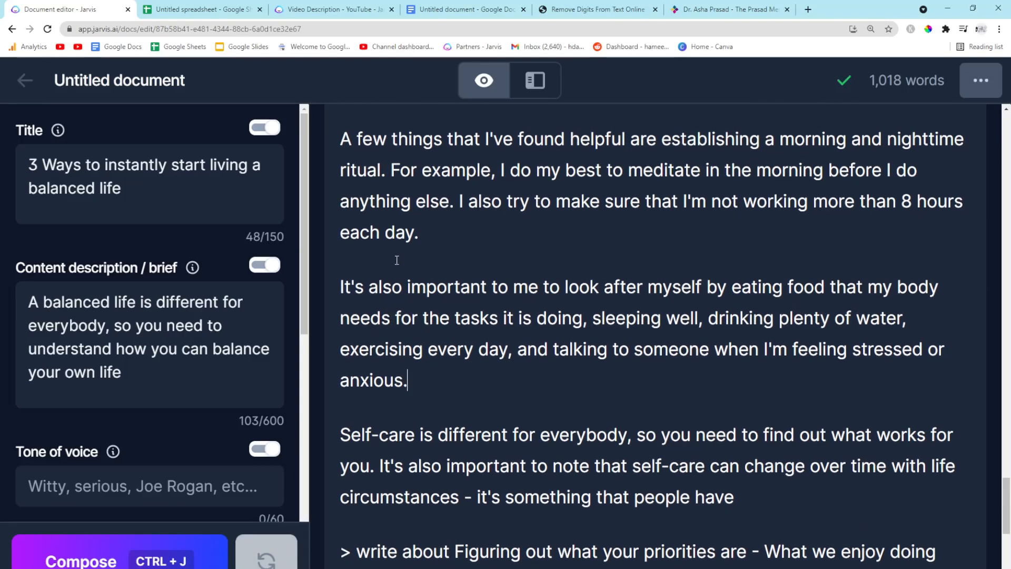
scroll(380, 263, up, 3)
Paste 'Have a morning and night ritual' above its section, format it as an H2 heading, and remove the blank line above
click(378, 247)
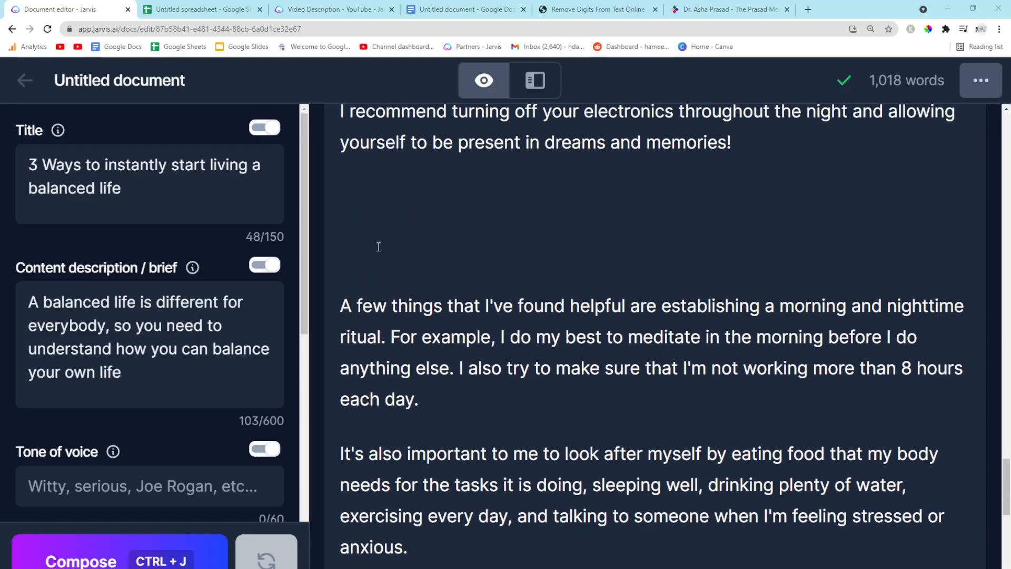
key(ctrl+v)
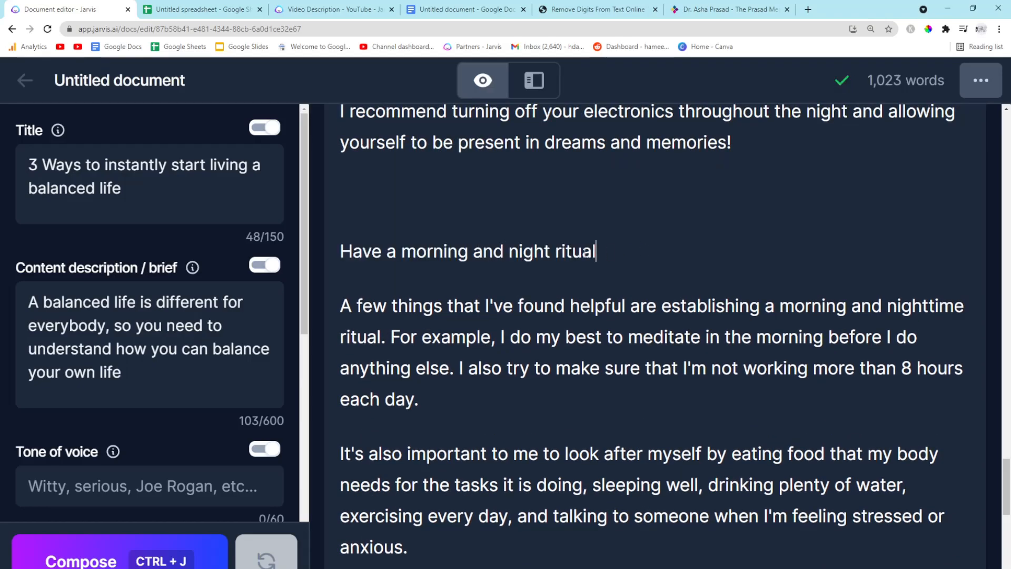
triple_click(459, 246)
click(404, 181)
click(351, 218)
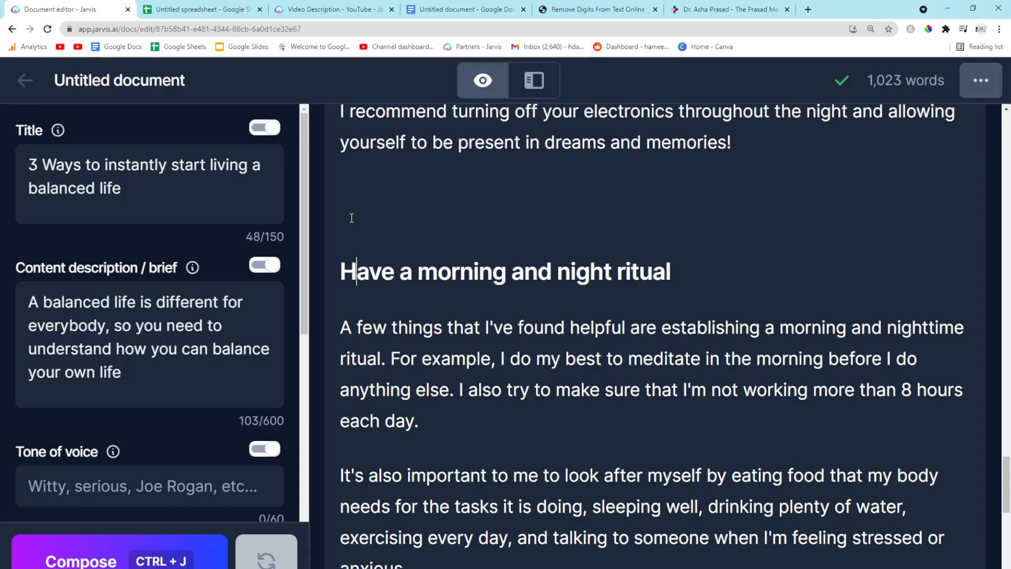
key(BackSpace)
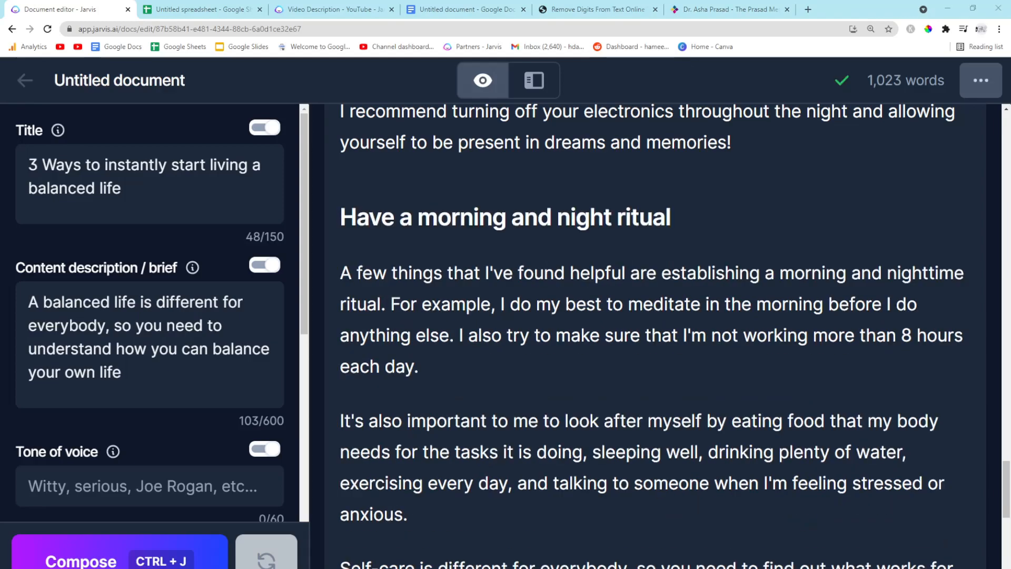
Generate a section from the '> write about Figuring out what your priorities are - What we enjoy doing and what we HAVE to do' prompt
scroll(575, 402, down, 5)
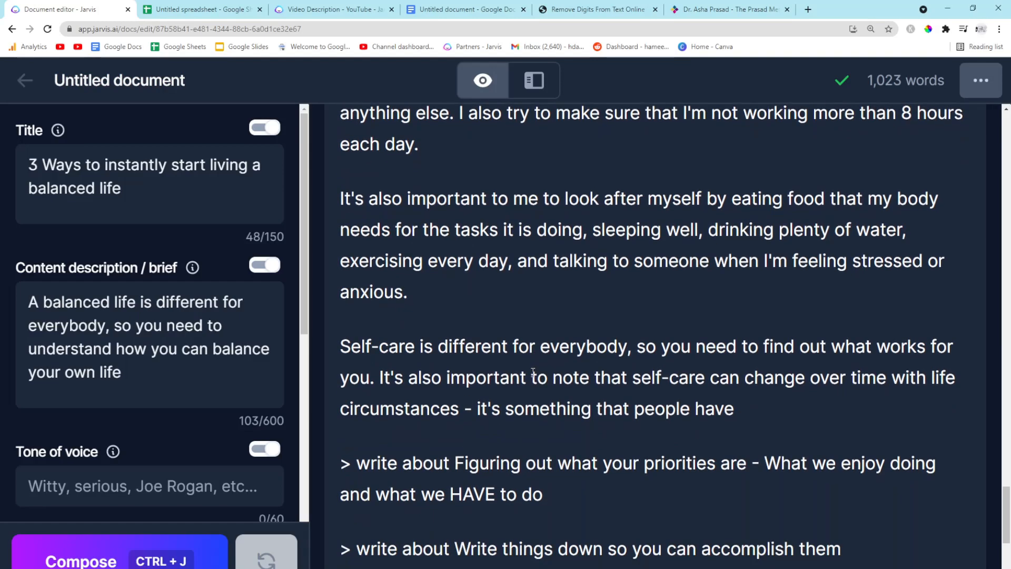
drag(579, 446, 289, 400)
click(522, 438)
scroll(538, 452, down, 1)
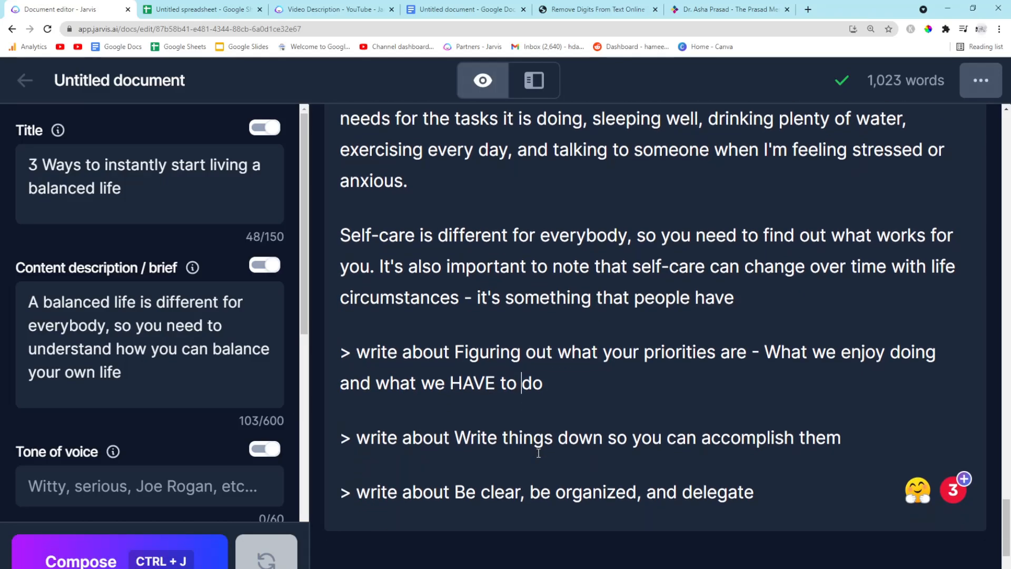
drag(547, 382, 454, 352)
click(592, 373)
drag(591, 374, 454, 352)
click(564, 379)
drag(564, 379, 320, 341)
key(ctrl+c)
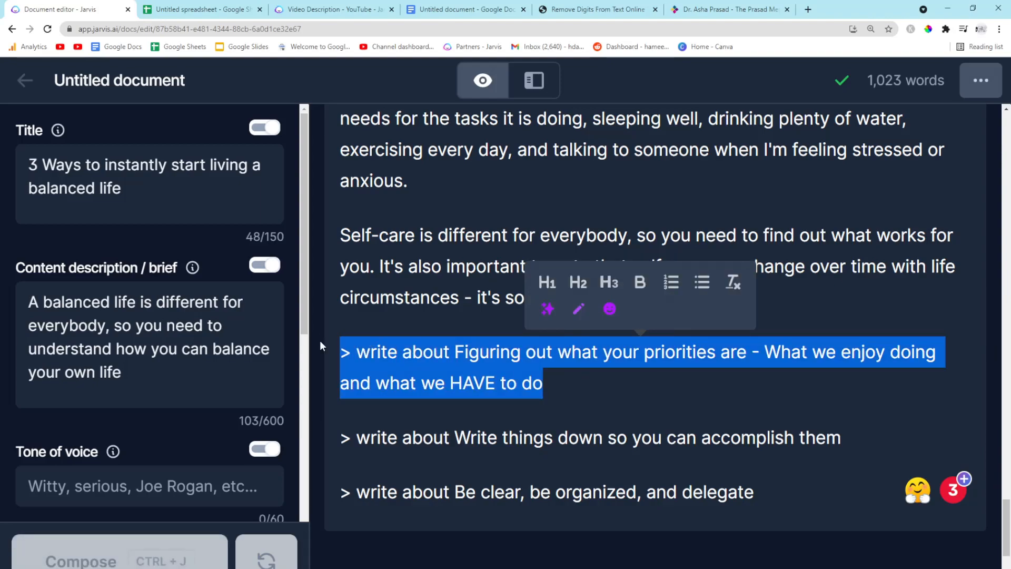
key(ctrl+j)
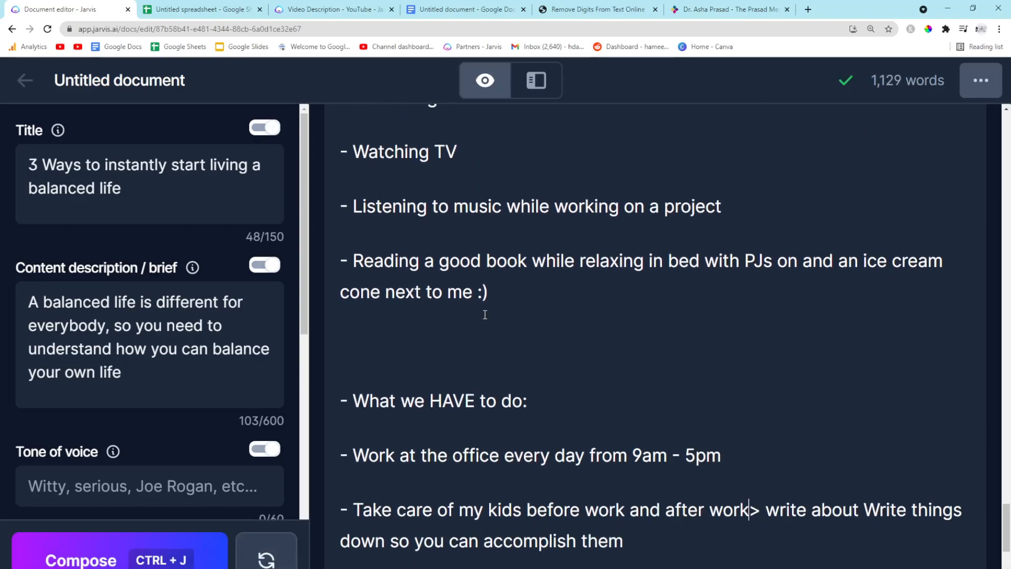
scroll(485, 314, down, 3)
scroll(485, 314, down, 1)
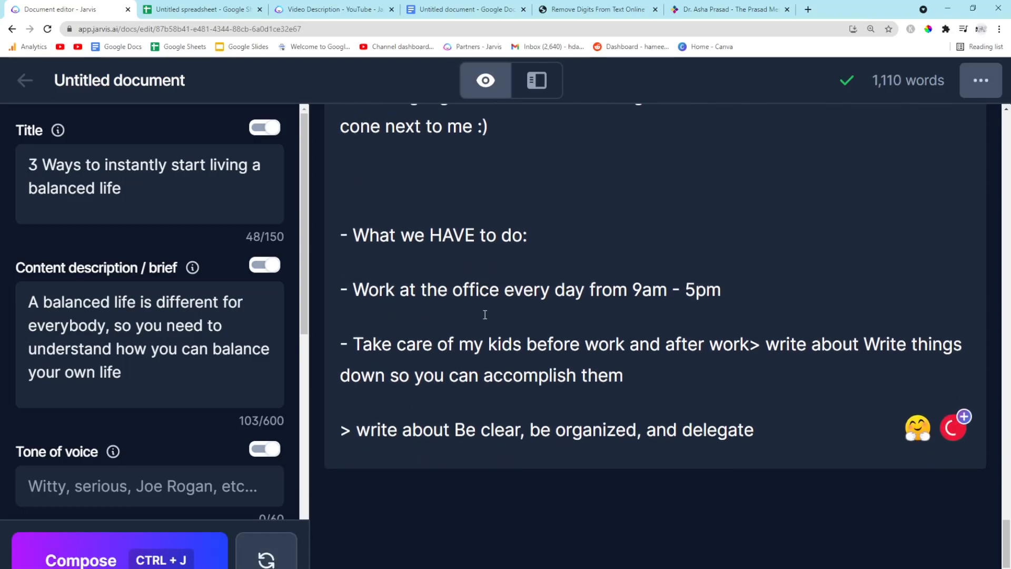
Delete the stray '> write about Write things down so you can accomplish them' prompt and compose a continuation of the list
drag(626, 375, 750, 344)
key(BackSpace)
key(ctrl+j)
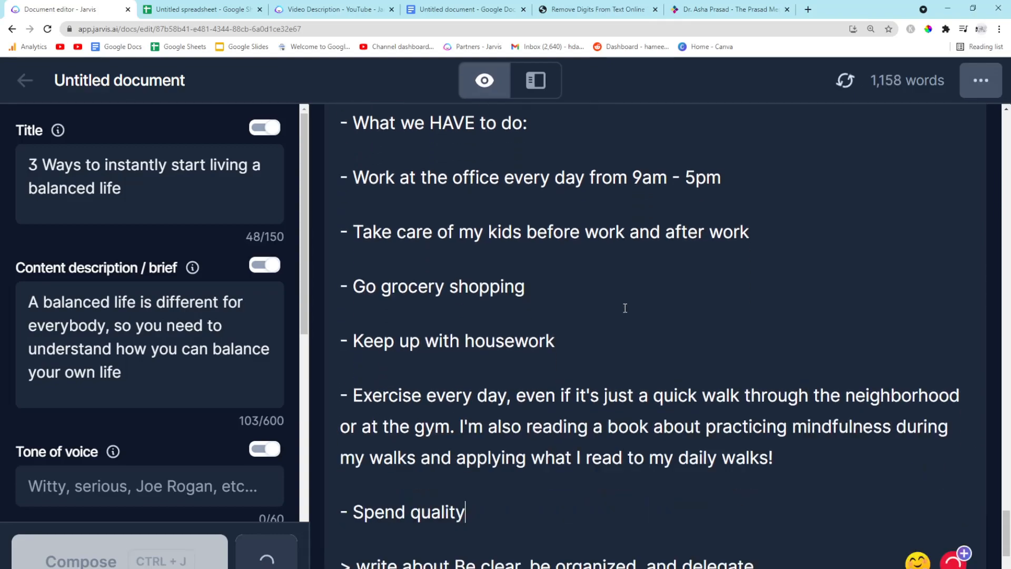
Delete the unfinished '- Spend quality time with my husband every day (we' line
scroll(625, 308, down, 1)
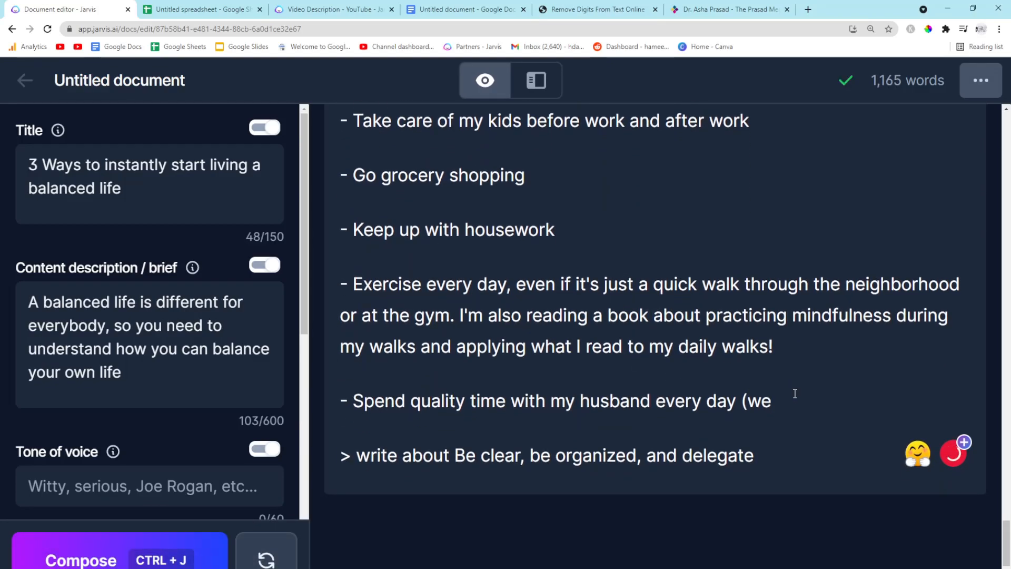
drag(795, 393, 351, 398)
key(BackSpace)
Remove the dash before 'What we enjoy doing:' and the blank lines around it
scroll(373, 380, up, 15)
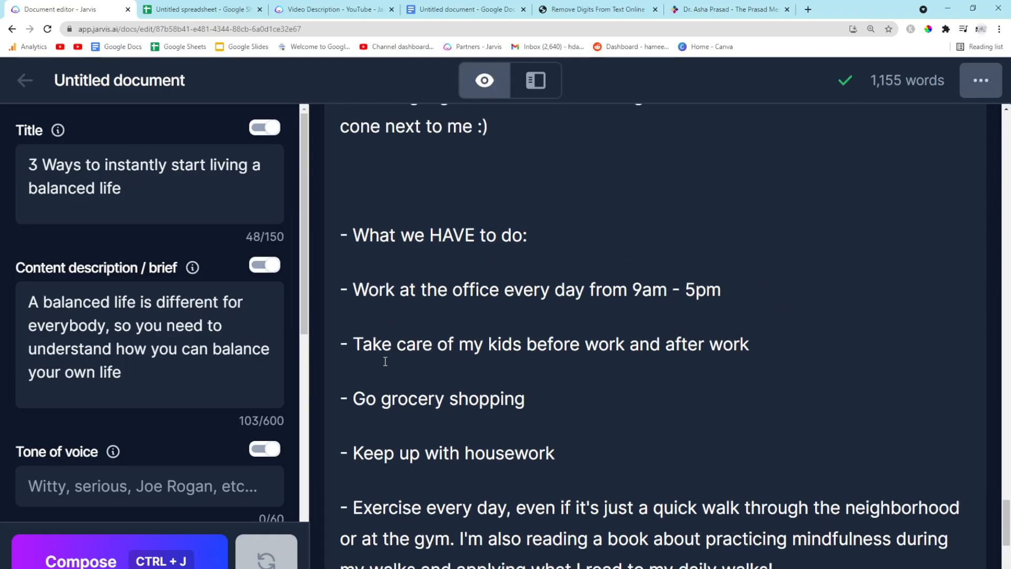
scroll(370, 353, up, 4)
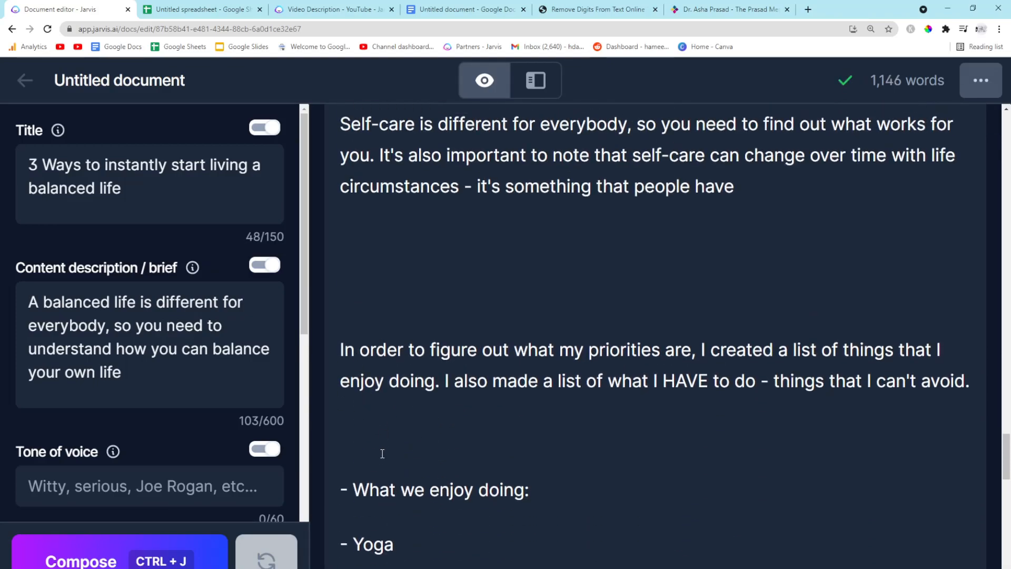
click(353, 488)
key(BackSpace)
key(BackSpace)
click(454, 414)
Clear the blank lines above the priorities section and paste its title 'Figuring out what your priorities are - What we enjoy doing and what we HAVE to do' there
key(BackSpace)
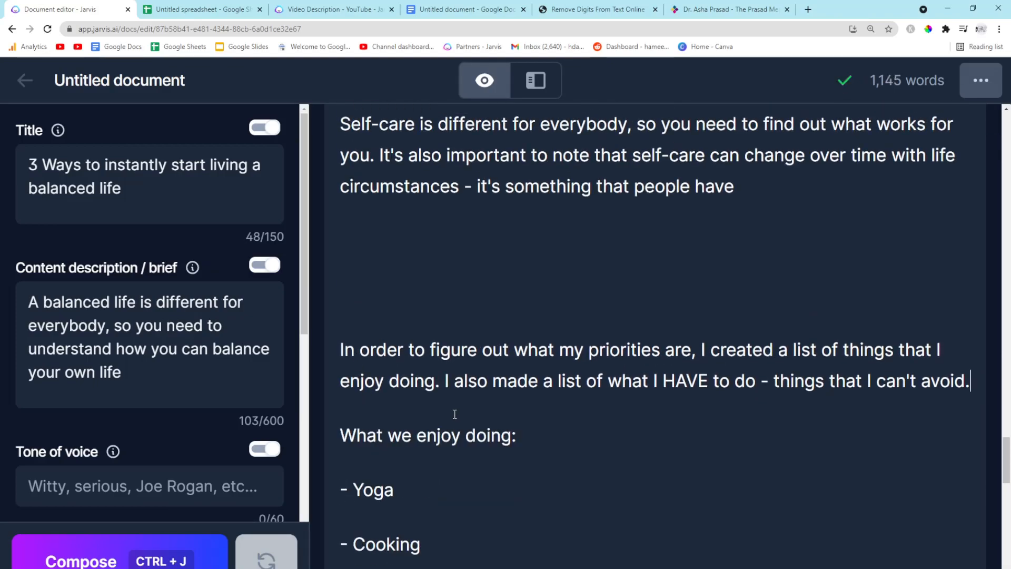
click(415, 295)
key(BackSpace)
key(BackSpace)
key(Return)
scroll(475, 317, up, 3)
scroll(475, 317, up, 4)
scroll(475, 317, down, 2)
scroll(475, 318, down, 4)
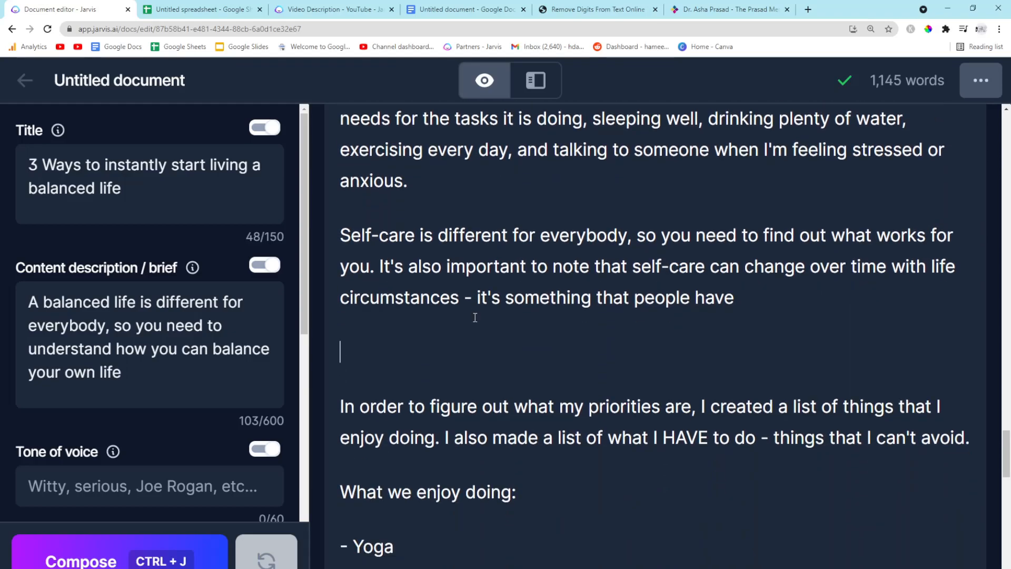
scroll(475, 317, down, 1)
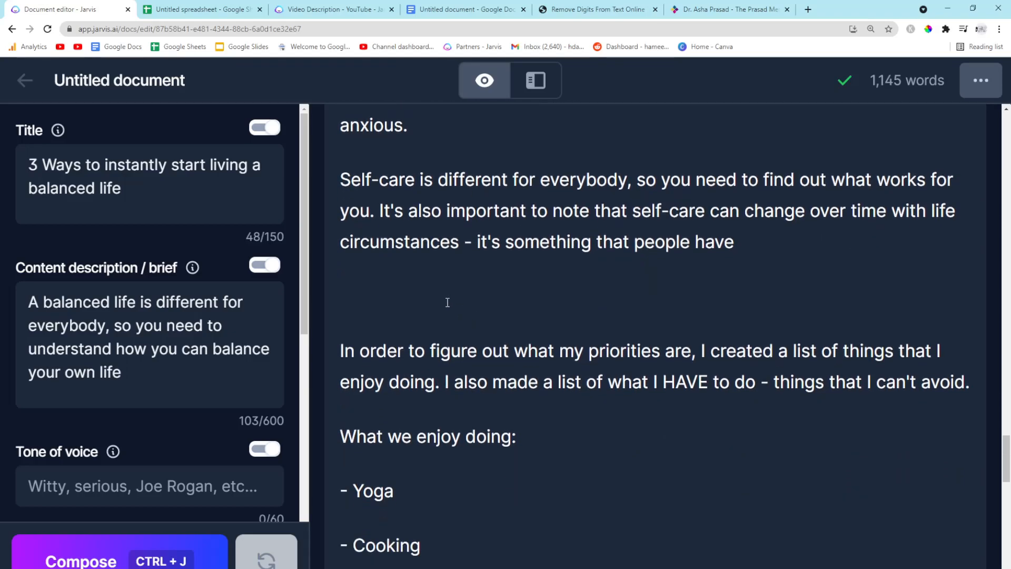
key(ctrl+v)
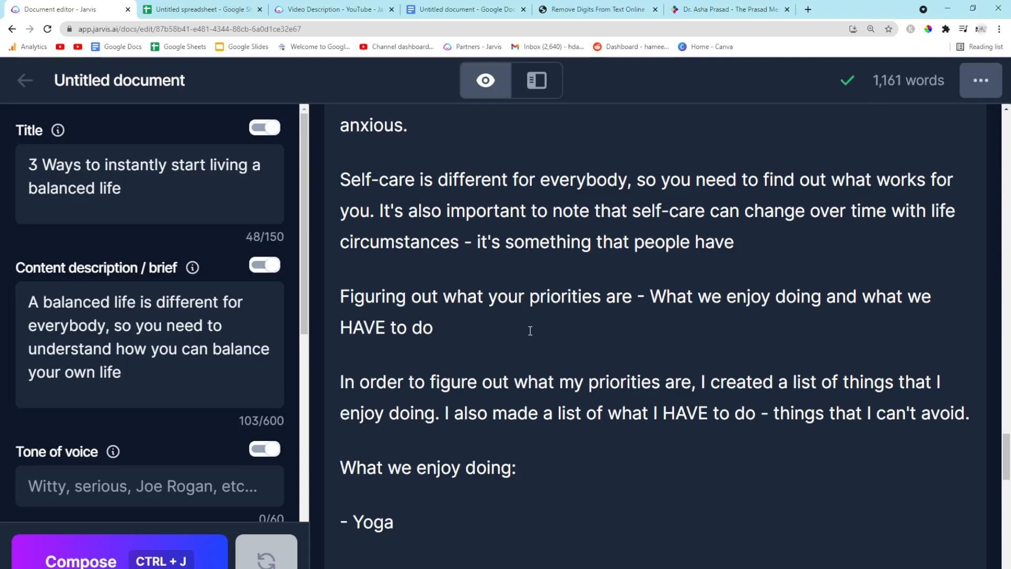
Format the pasted priorities title as an H2 heading
scroll(514, 331, down, 1)
drag(501, 319, 349, 239)
key(ctrl+alt+1)
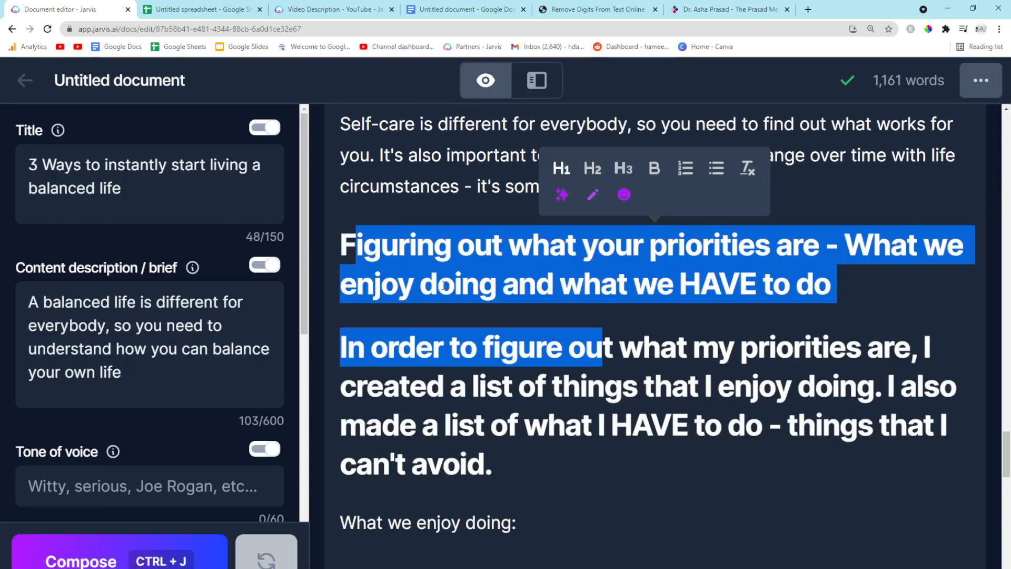
key(ctrl+z)
drag(484, 275, 329, 231)
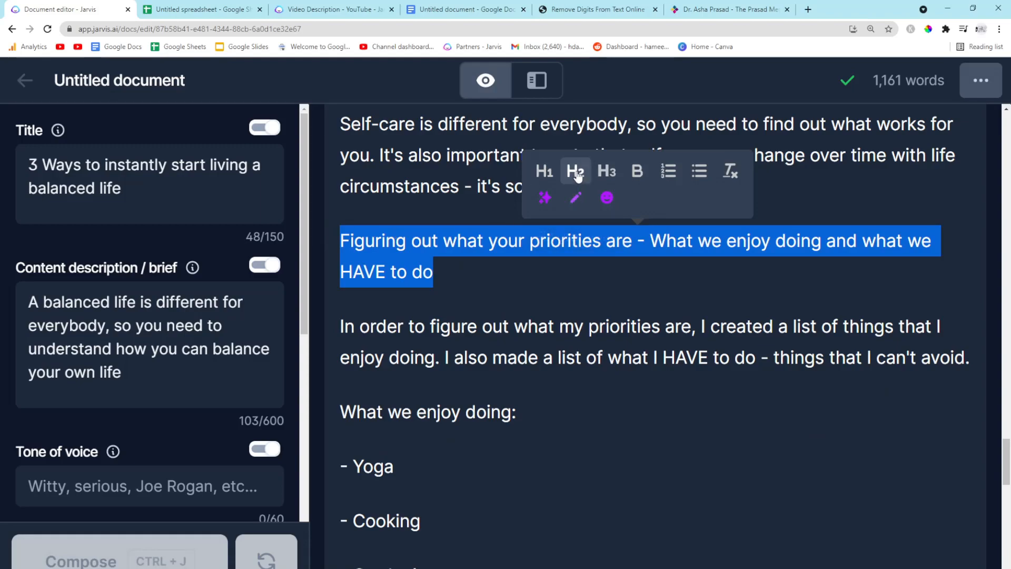
click(576, 170)
click(473, 326)
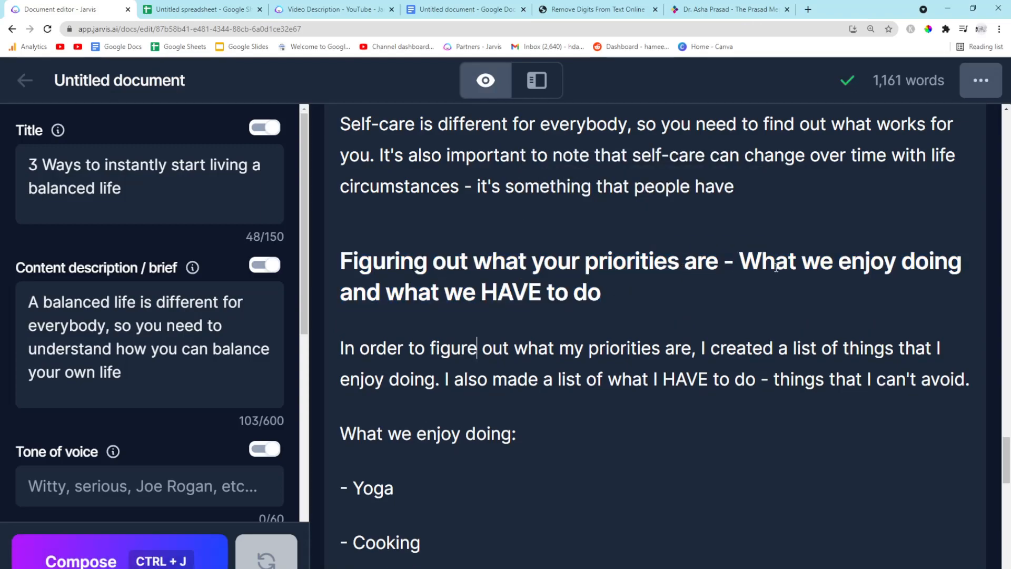
Remove the dash and blank line before 'What we HAVE to do:'
scroll(613, 310, down, 7)
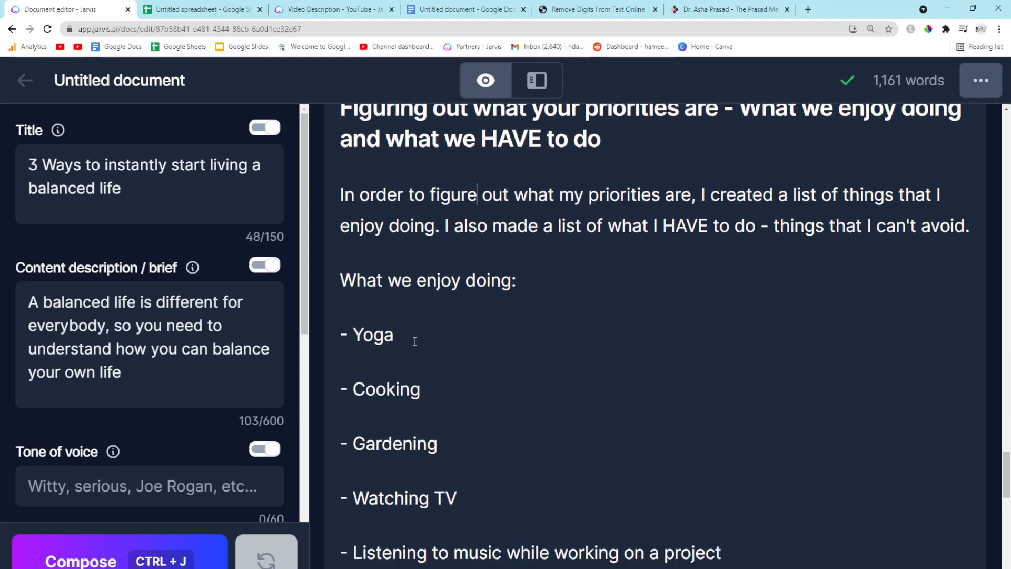
scroll(414, 341, down, 4)
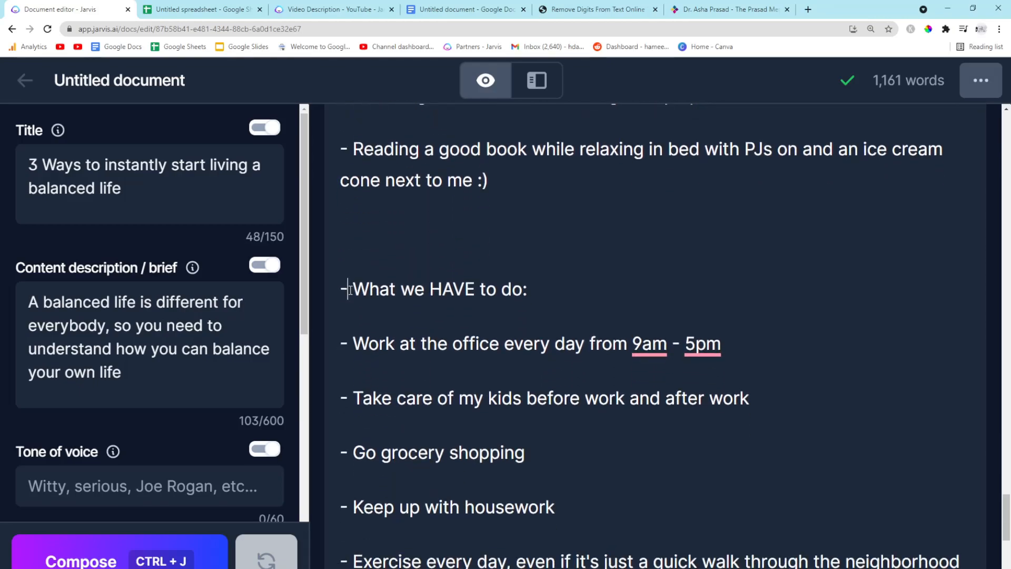
click(350, 290)
key(BackSpace)
key(BackSpace)
key(BackSpace)
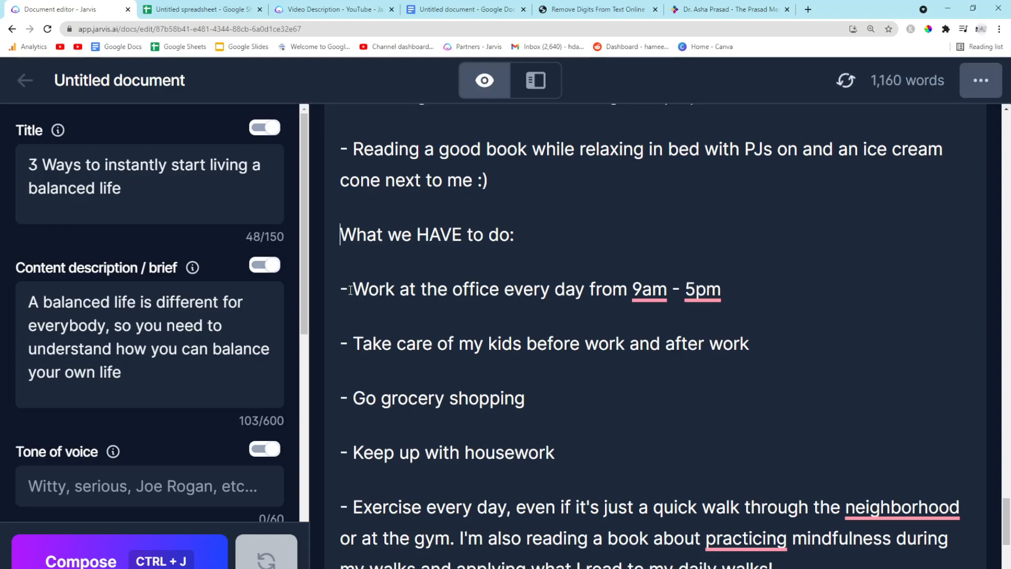
Extend the prompt to '> write about Be clear, be organized, and delegate tasks you do not enjoy', copy it, and generate its section
scroll(468, 319, down, 3)
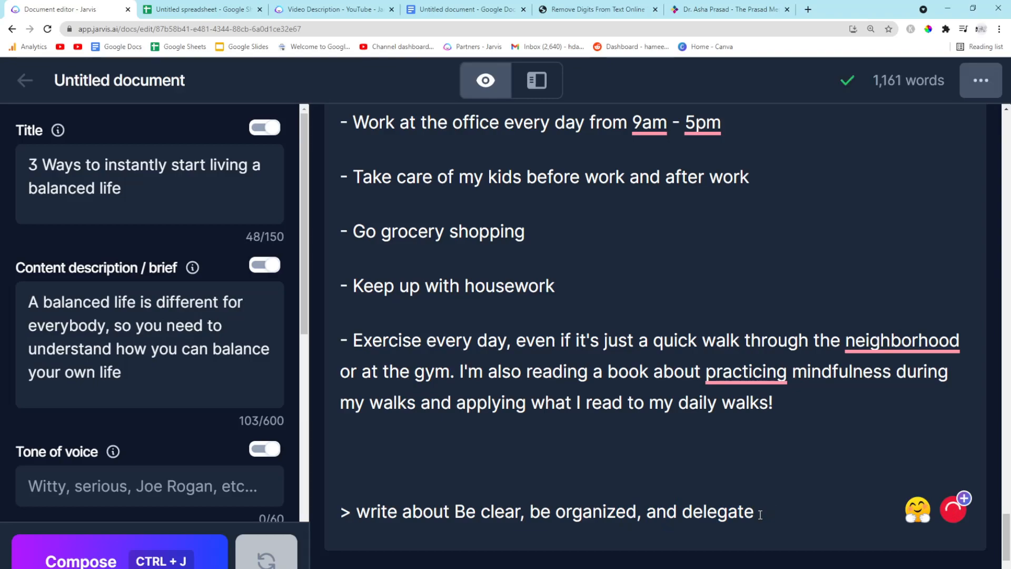
text(s you do not enjoy)
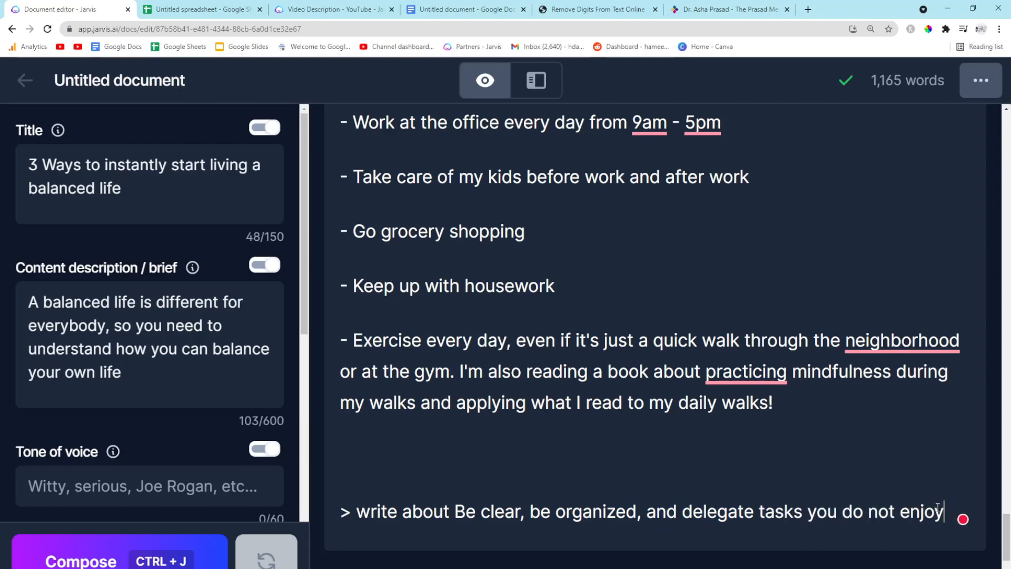
drag(940, 511, 794, 511)
click(794, 511)
drag(456, 512, 945, 513)
drag(332, 511, 945, 511)
key(ctrl+c)
key(ctrl+j)
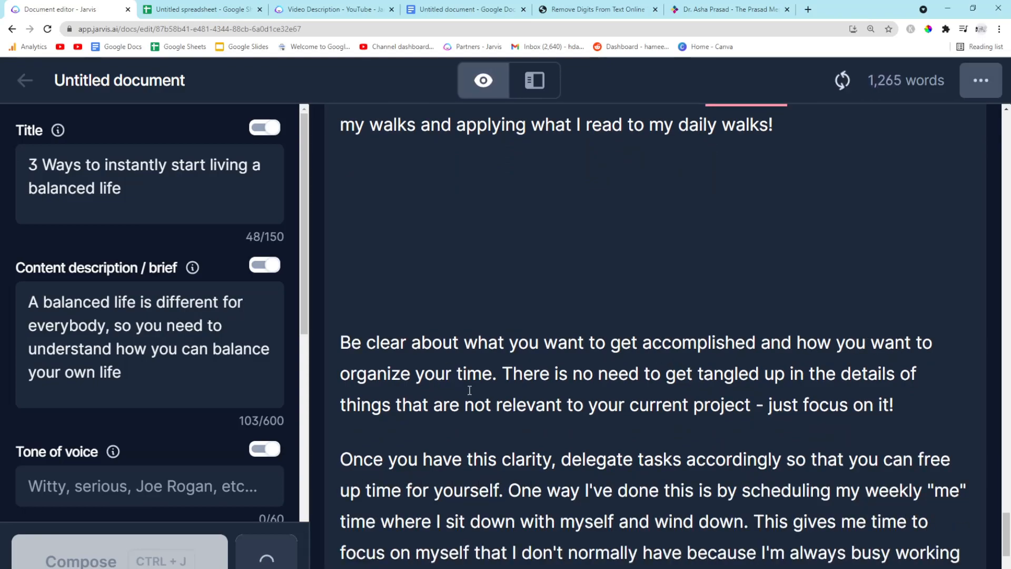
Paste 'Be clear, be organized, and delegate tasks you do not enjoy' above its section and format it as an H2 heading
scroll(821, 342, down, 1)
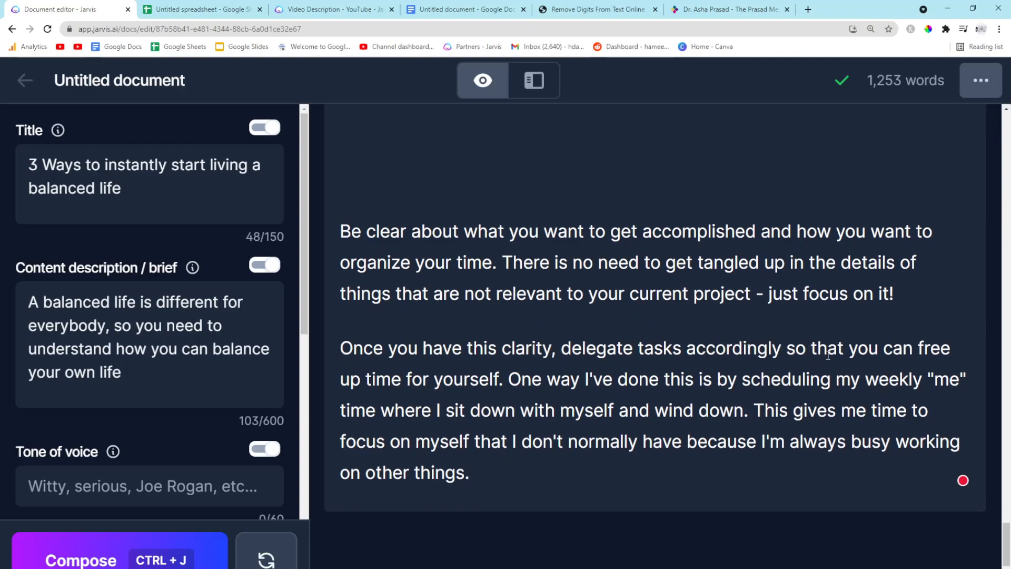
scroll(399, 356, up, 3)
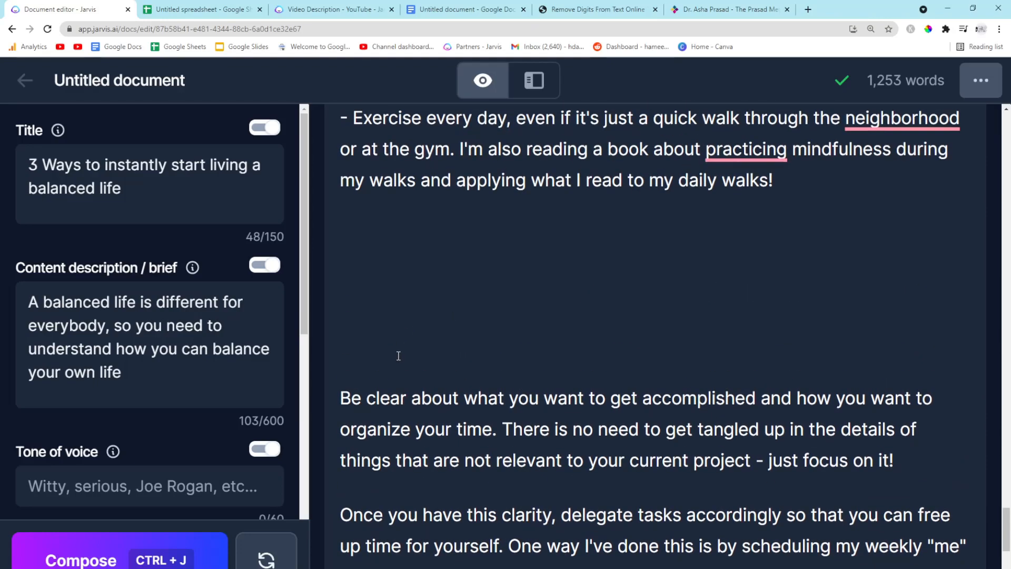
click(342, 370)
key(BackSpace)
key(BackSpace)
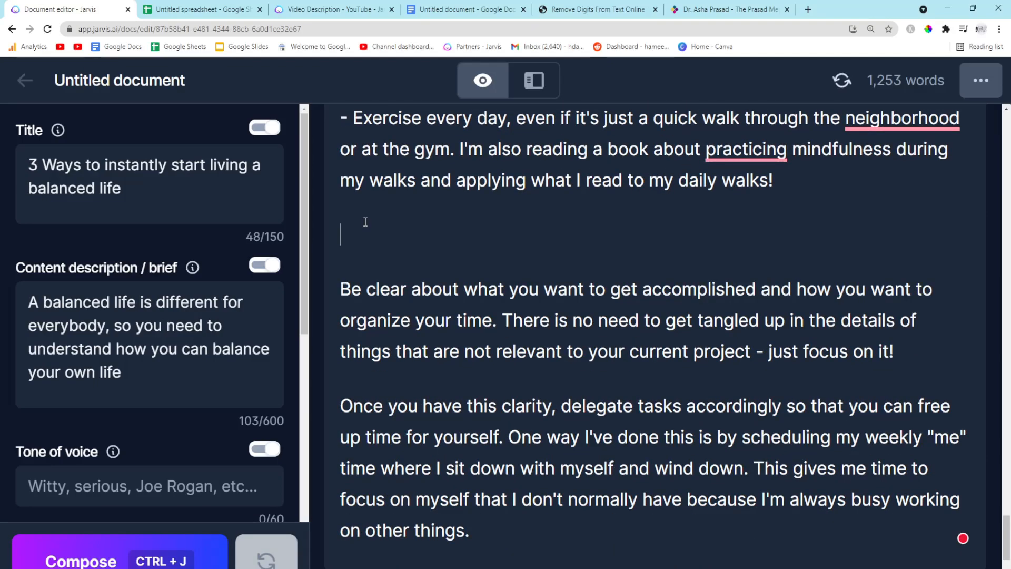
key(ctrl+v)
drag(831, 236, 340, 236)
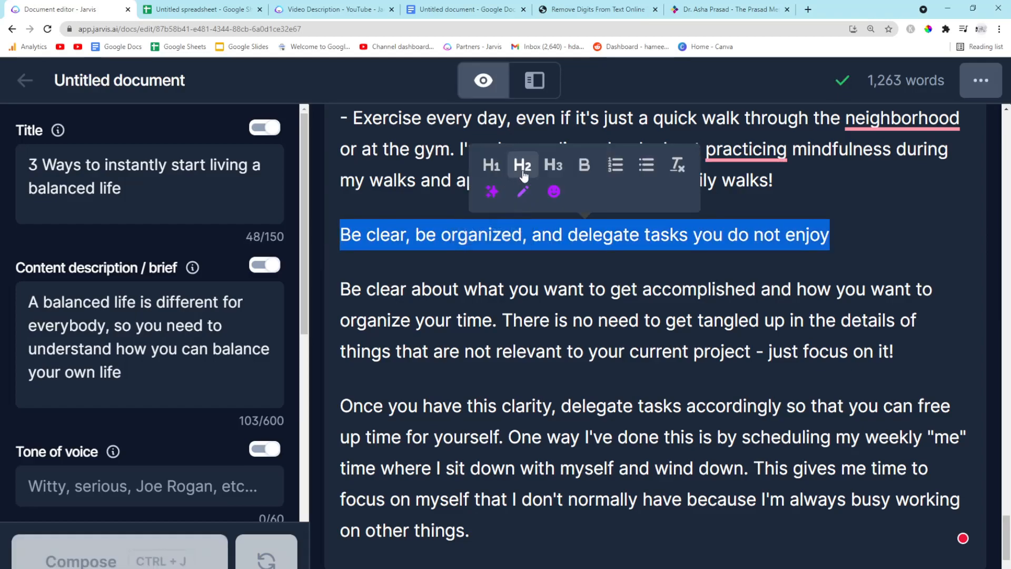
click(524, 165)
Copy the whole article and paste it into the Google Docs document above the chapters list
scroll(524, 176, up, 4)
key(ctrl+a)
scroll(454, 291, up, 5)
scroll(453, 290, down, 10)
scroll(467, 296, down, 3)
scroll(467, 297, down, 5)
click(409, 352)
scroll(409, 351, down, 8)
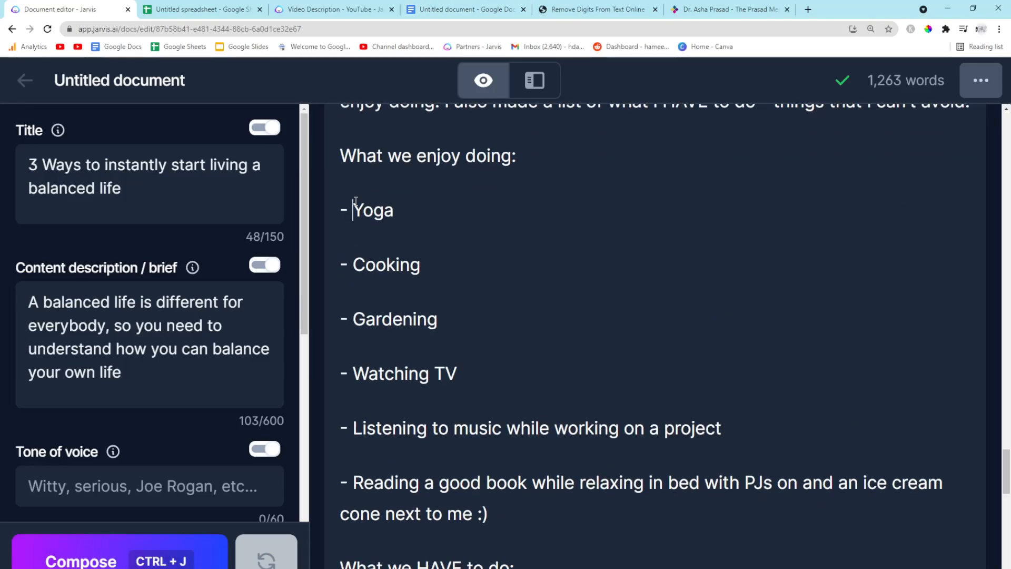
click(455, 10)
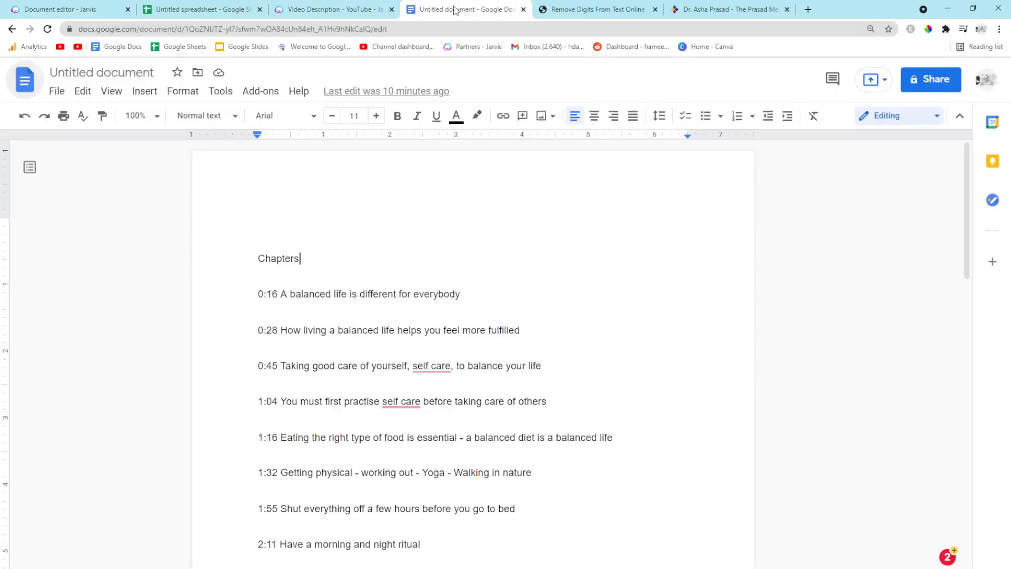
click(278, 207)
key(ctrl+v)
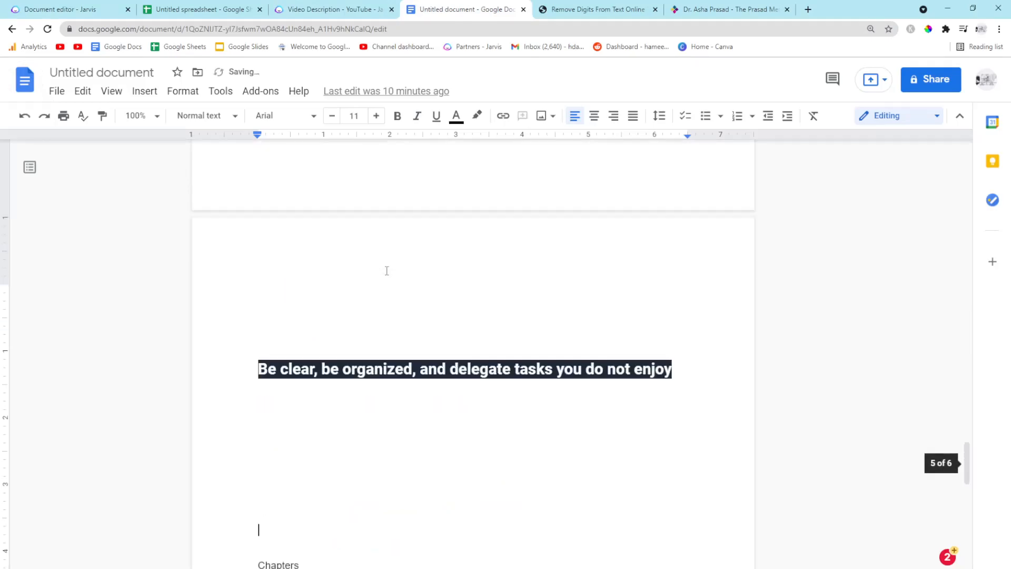
Set the colour of all the pasted text to black
scroll(387, 271, up, 10)
key(ctrl+a)
click(456, 116)
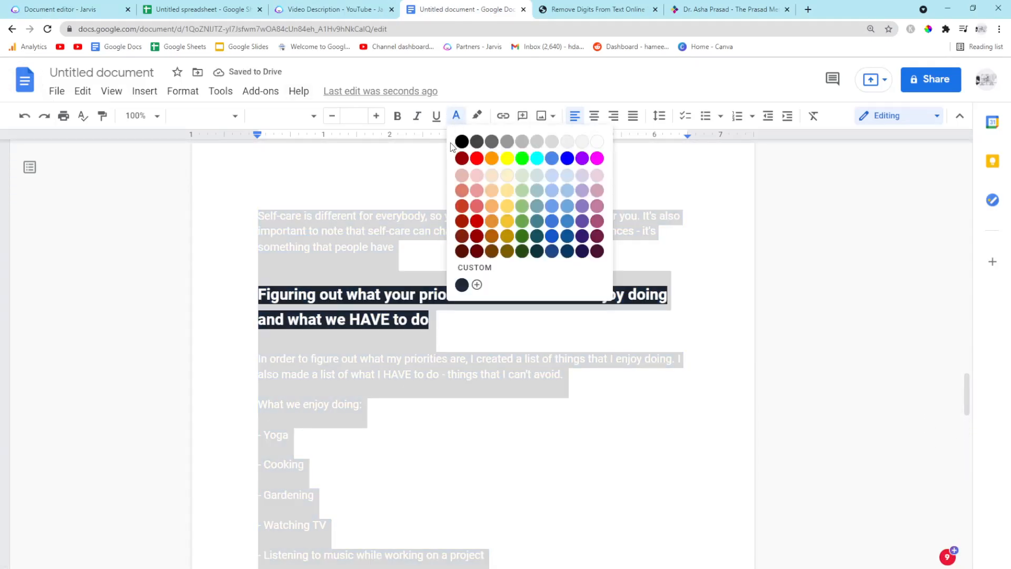
click(463, 144)
Remove the dark highlight from the priorities heading
click(298, 263)
drag(431, 318, 259, 280)
click(477, 116)
click(491, 143)
click(318, 359)
Turn the 'What we HAVE to do' items into a bulleted list
scroll(359, 424, down, 2)
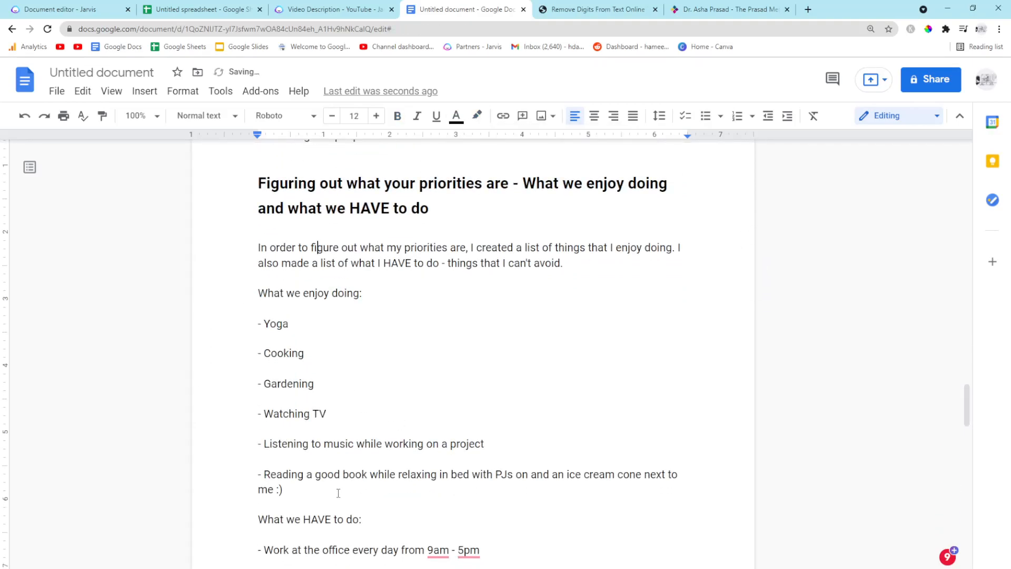
scroll(338, 493, down, 2)
drag(365, 520, 219, 451)
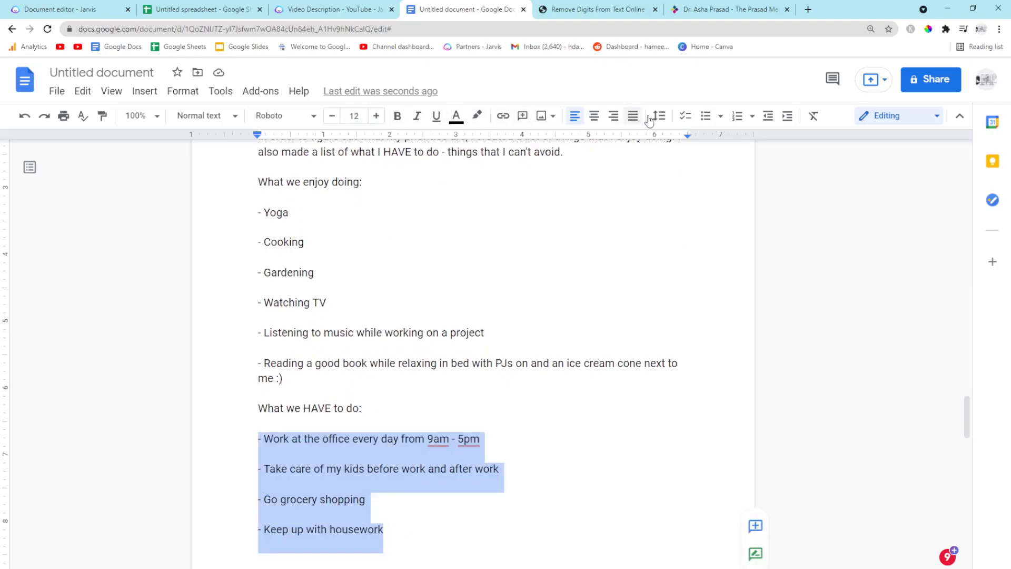
click(702, 118)
Turn the 'What we enjoy doing' items into a bulleted list
click(337, 311)
drag(519, 329, 270, 282)
click(219, 336)
drag(316, 382, 234, 208)
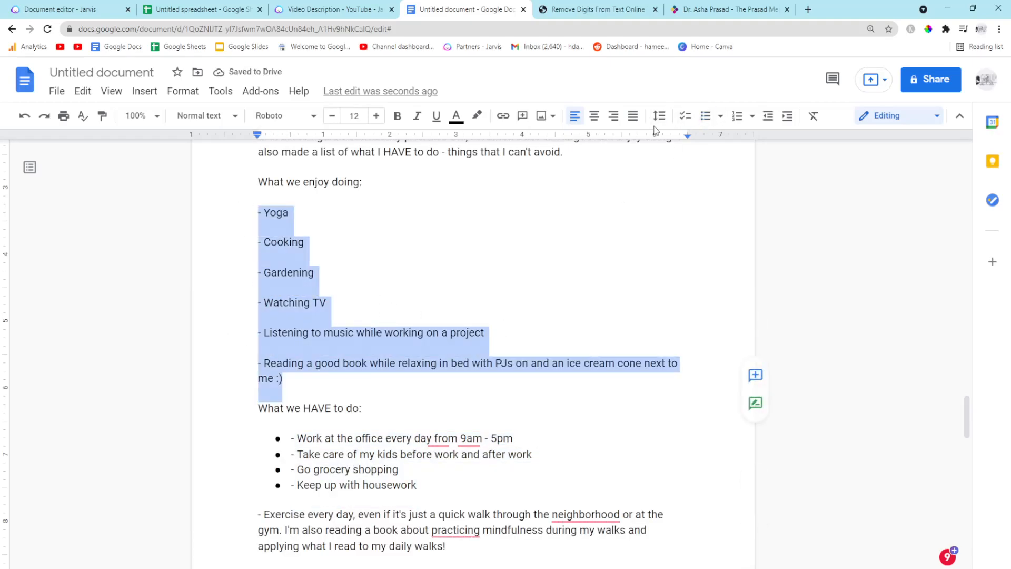
click(705, 115)
click(451, 275)
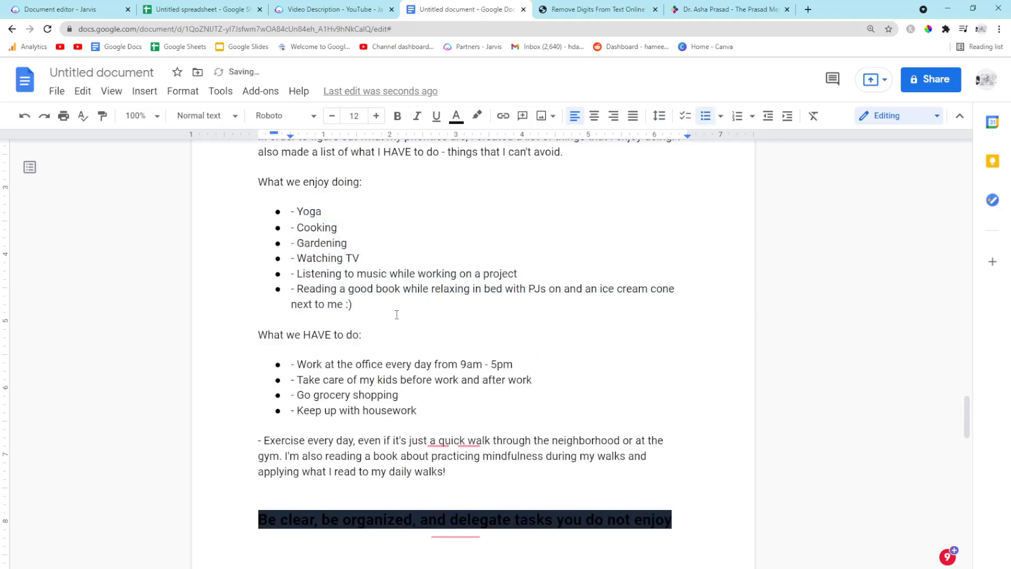
Remove the dark highlight from the 'Have a morning and night ritual' and 'Shut everything off' headings
scroll(396, 314, up, 3)
scroll(301, 351, up, 15)
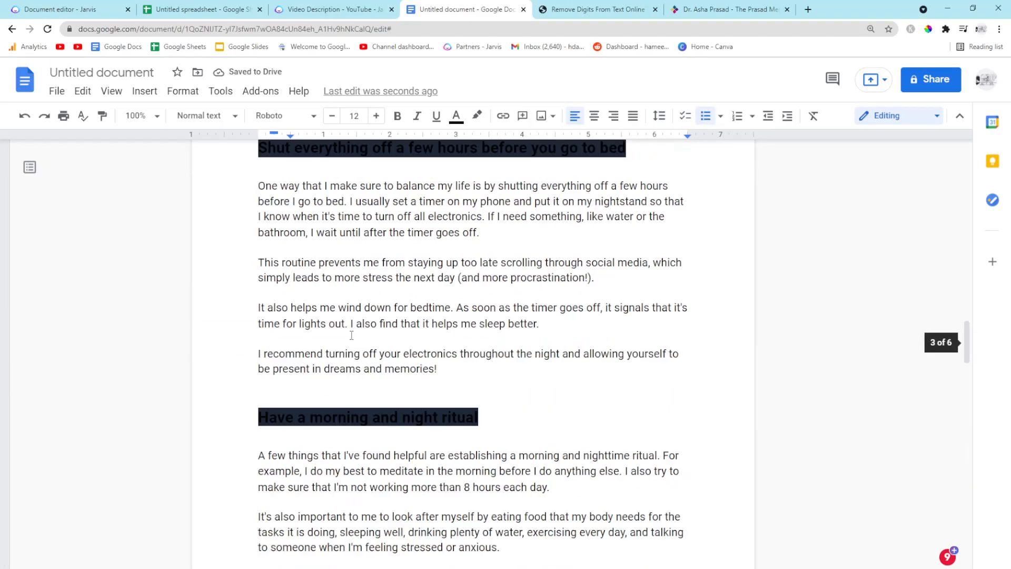
drag(504, 506, 258, 525)
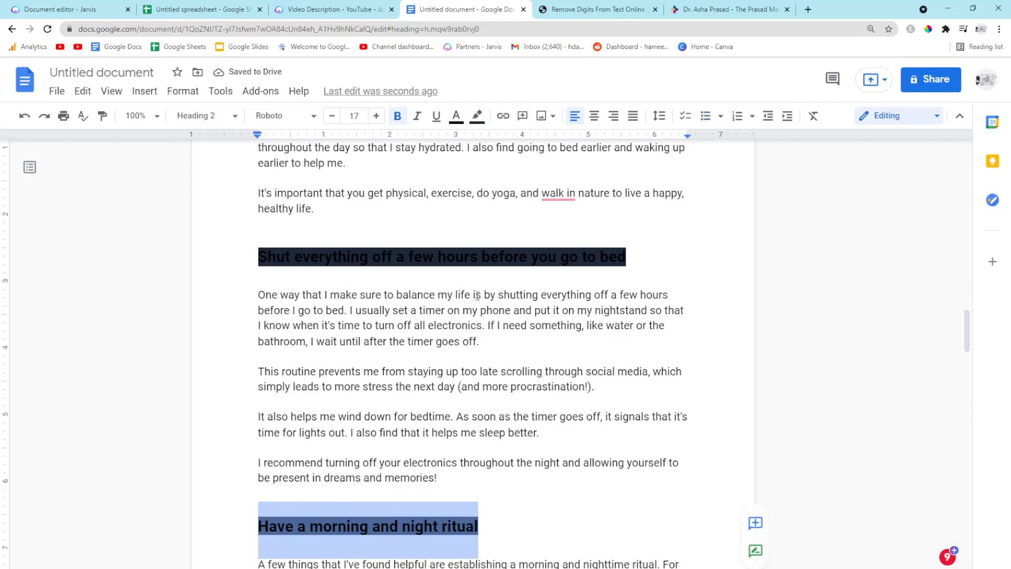
click(476, 116)
click(503, 141)
drag(654, 255, 195, 249)
click(479, 117)
click(502, 140)
Clear the highlight colour from the whole document
scroll(404, 300, up, 10)
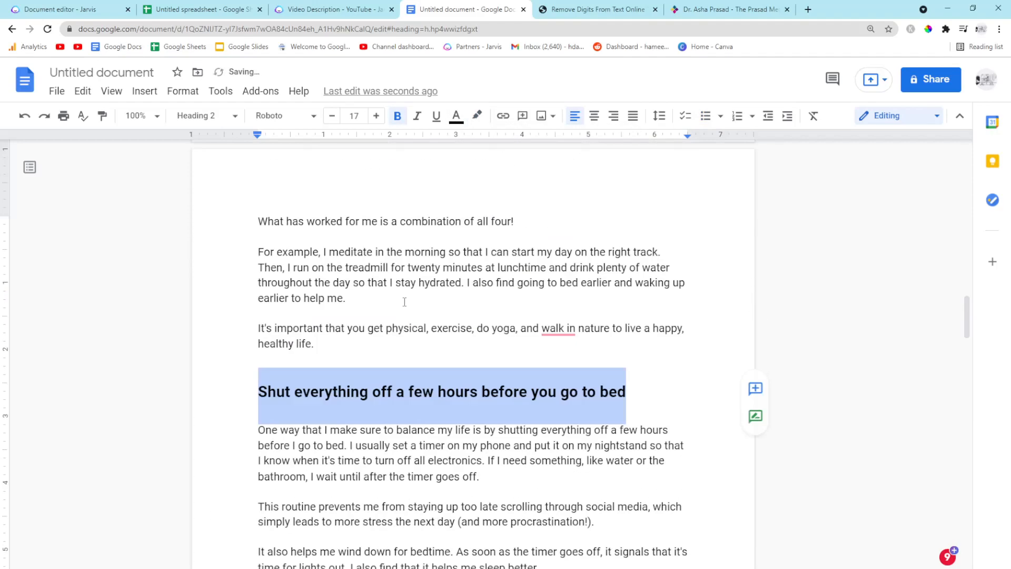
key(ctrl+a)
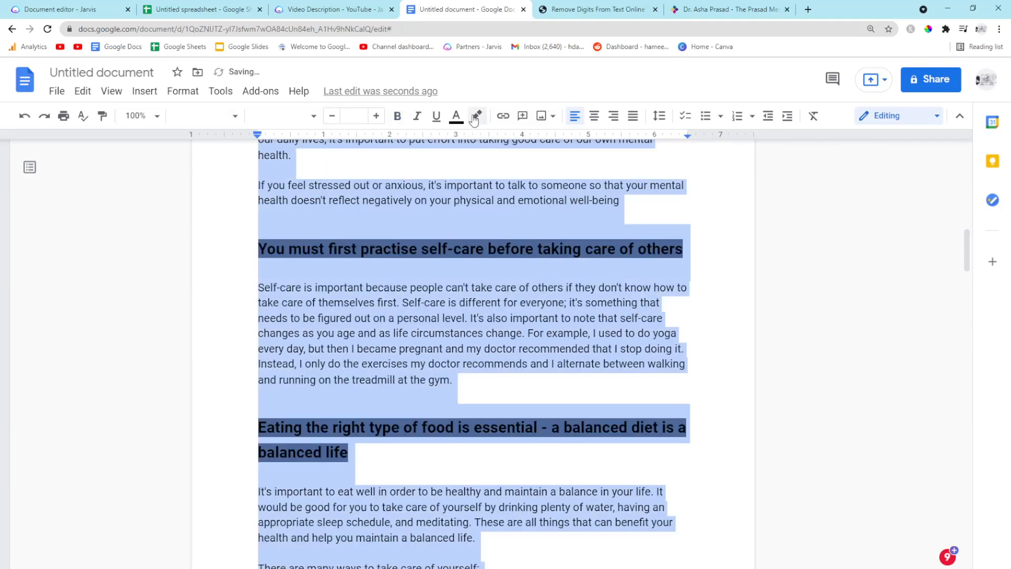
click(476, 116)
click(509, 153)
scroll(361, 282, up, 10)
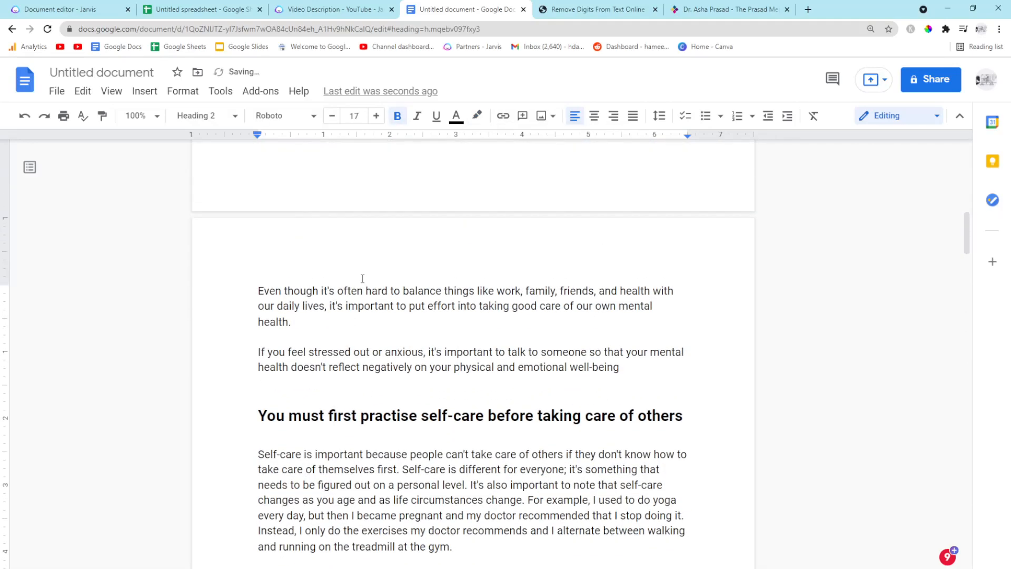
Return to the Jarvis document editor
click(311, 7)
click(58, 9)
scroll(442, 299, up, 10)
scroll(443, 299, down, 15)
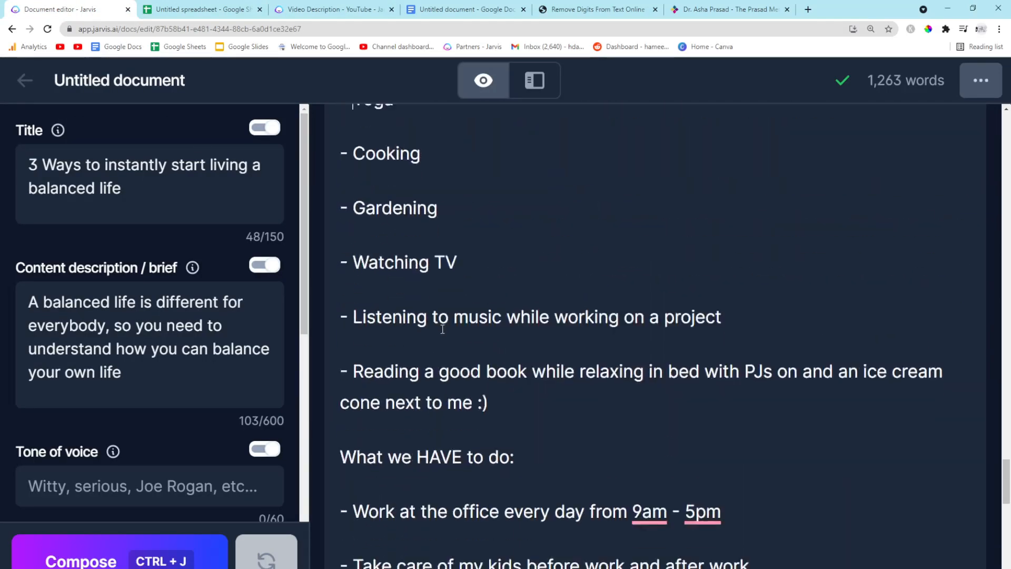
Replace the Title field with "A youtube video about how to have a balanced life"
scroll(169, 422, down, 5)
scroll(135, 304, up, 3)
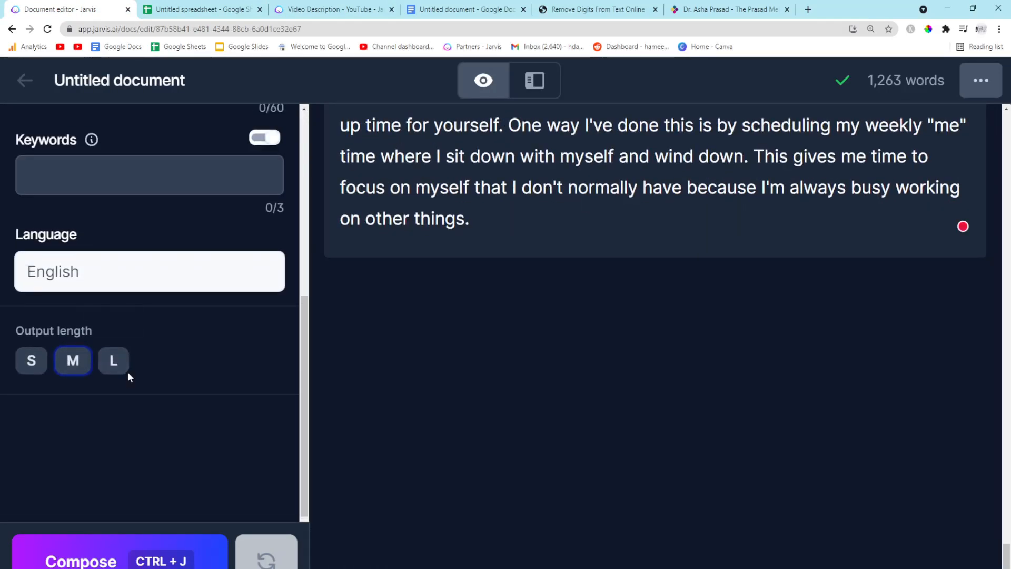
scroll(170, 395, up, 8)
drag(122, 188, 1, 142)
text(writ)
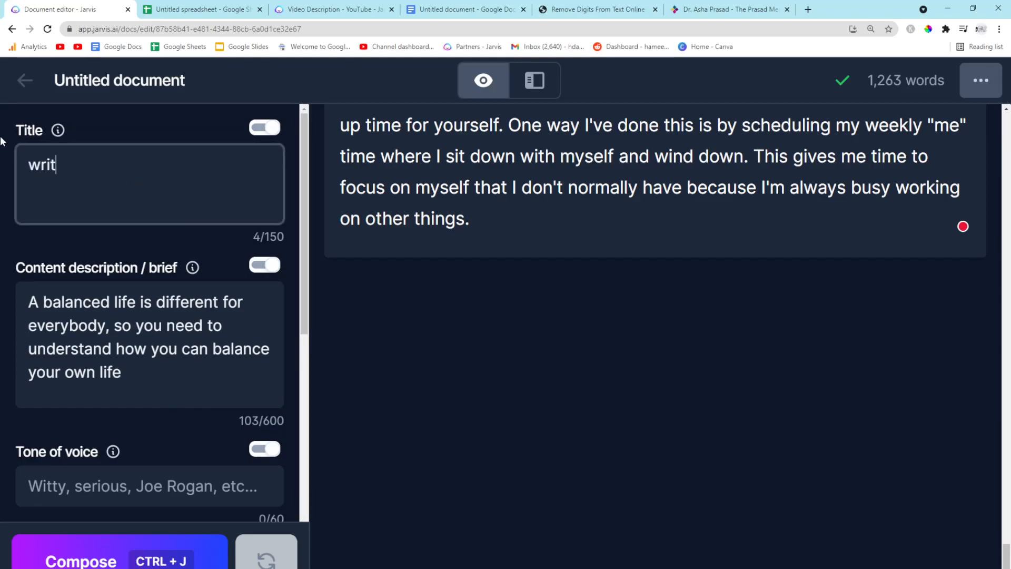
key(ctrl+a)
key(BackSpace)
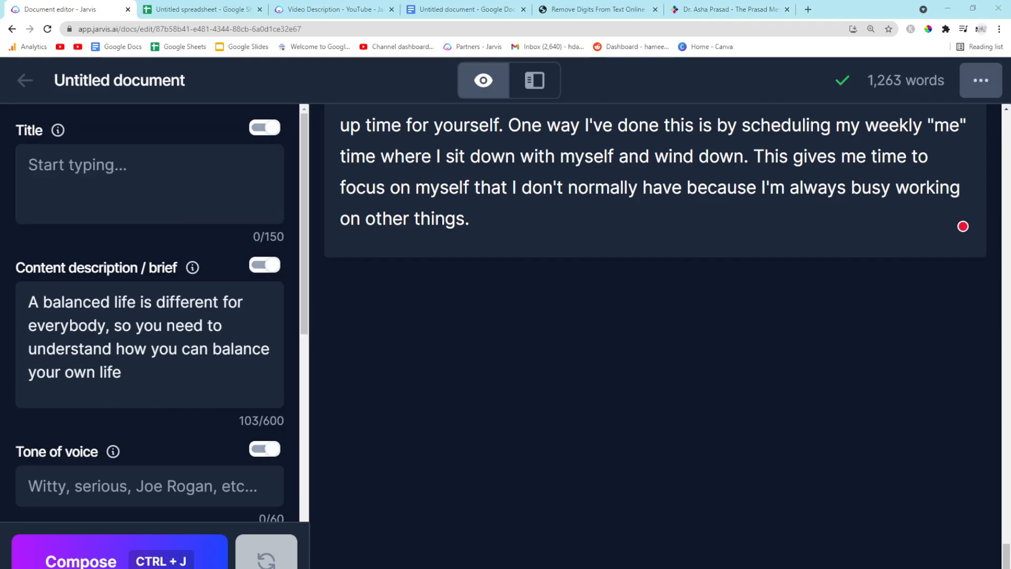
text(A youtube video about ho)
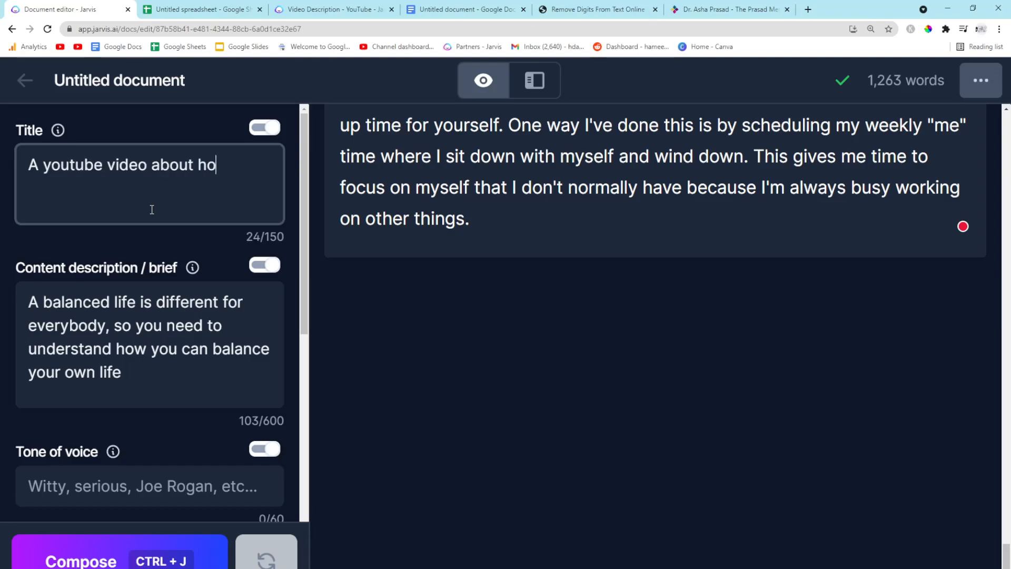
text(ave a balanced life)
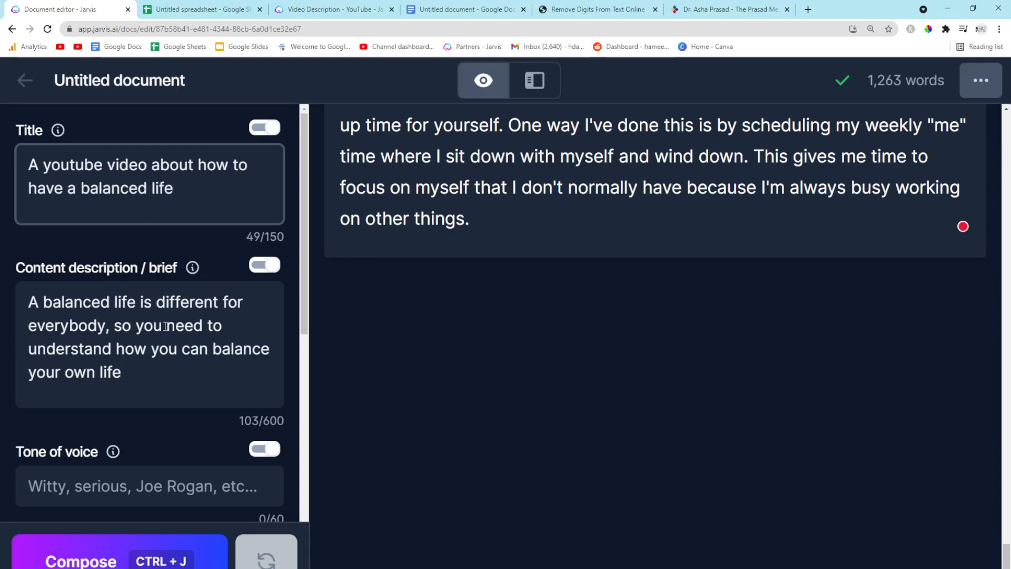
Replace the content brief with "Write a youtube video description about how to balance your life"
triple_click(165, 326)
text(Write a youtube video descri)
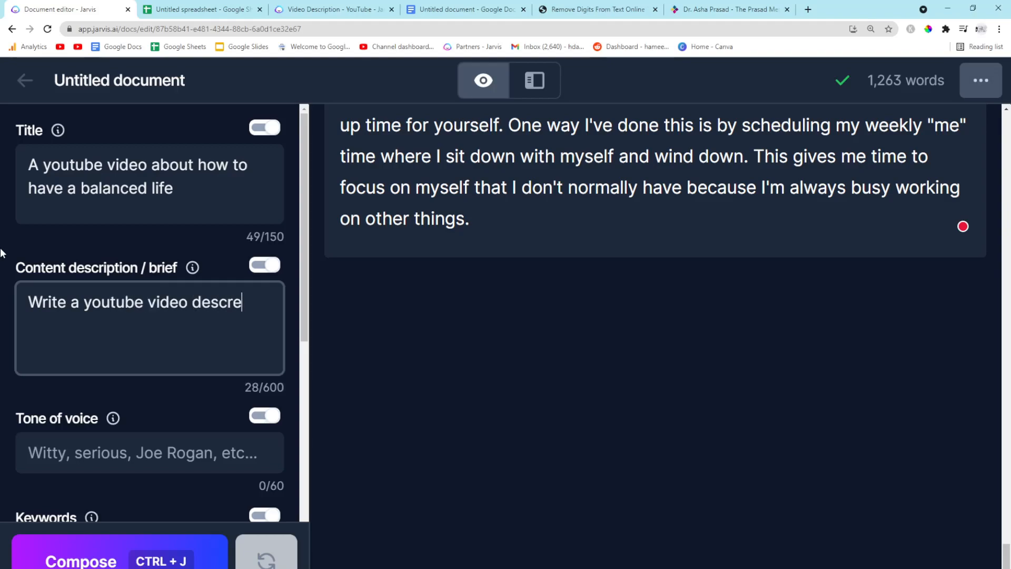
text(ption about)
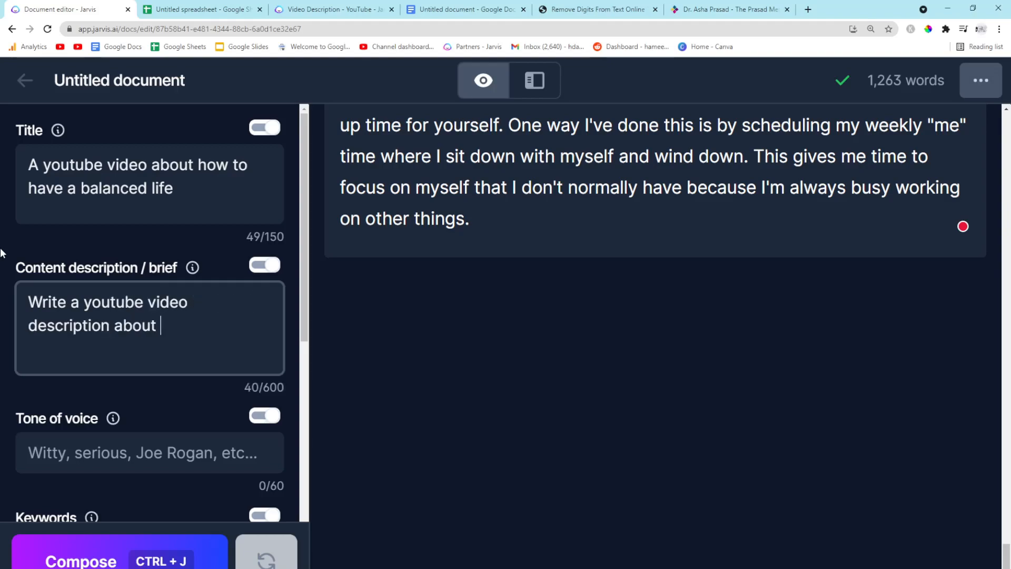
text( how to balance your life)
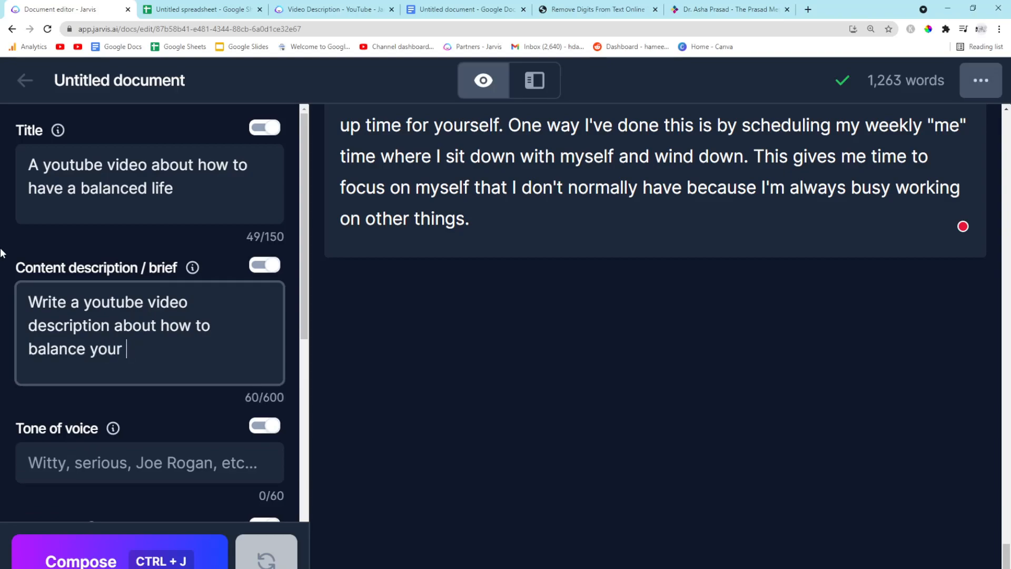
Search the web for Blogs by Jarvis and browse its home page
click(712, 11)
click(645, 30)
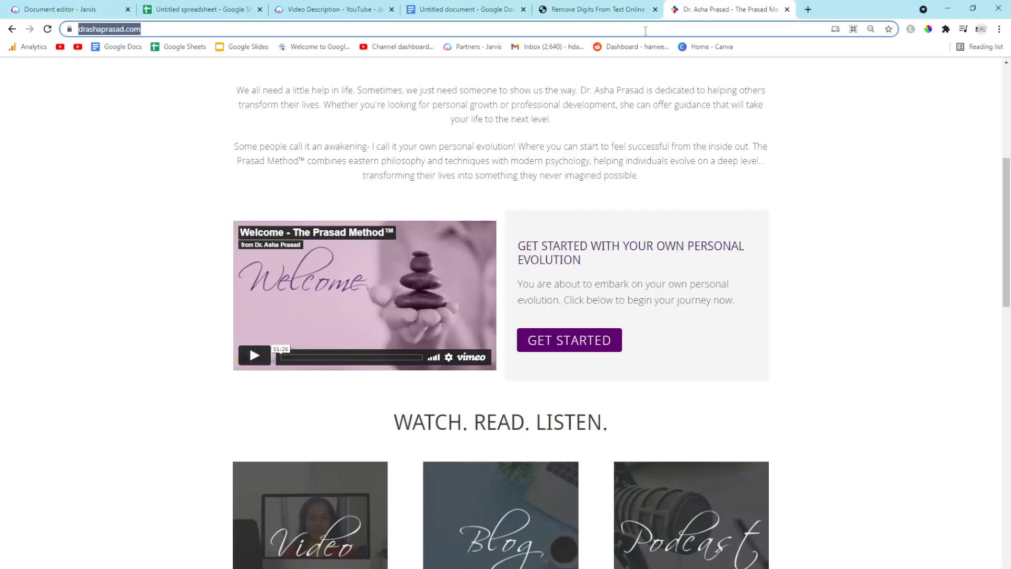
text(blogs by jarvis)
key(Return)
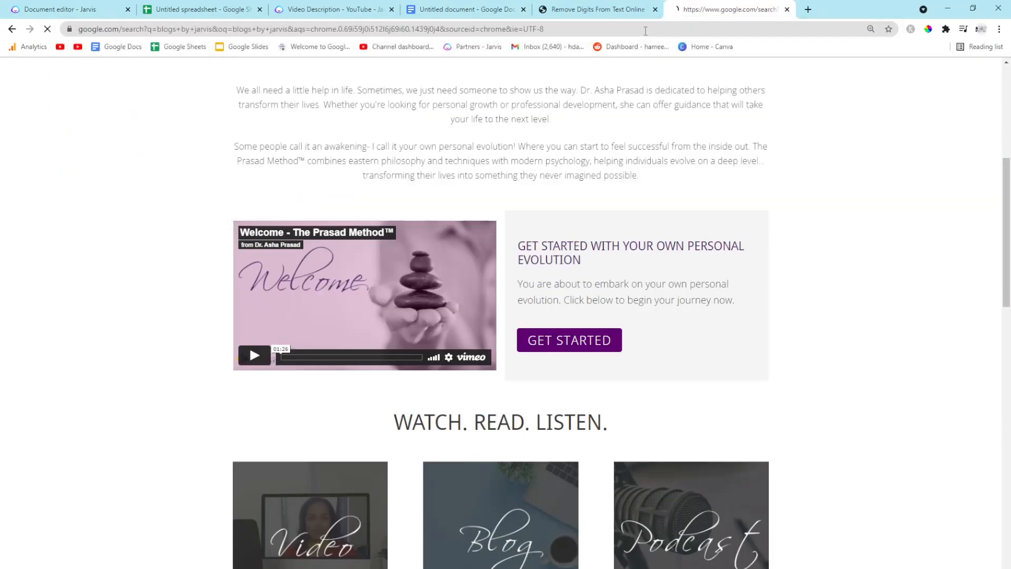
click(327, 383)
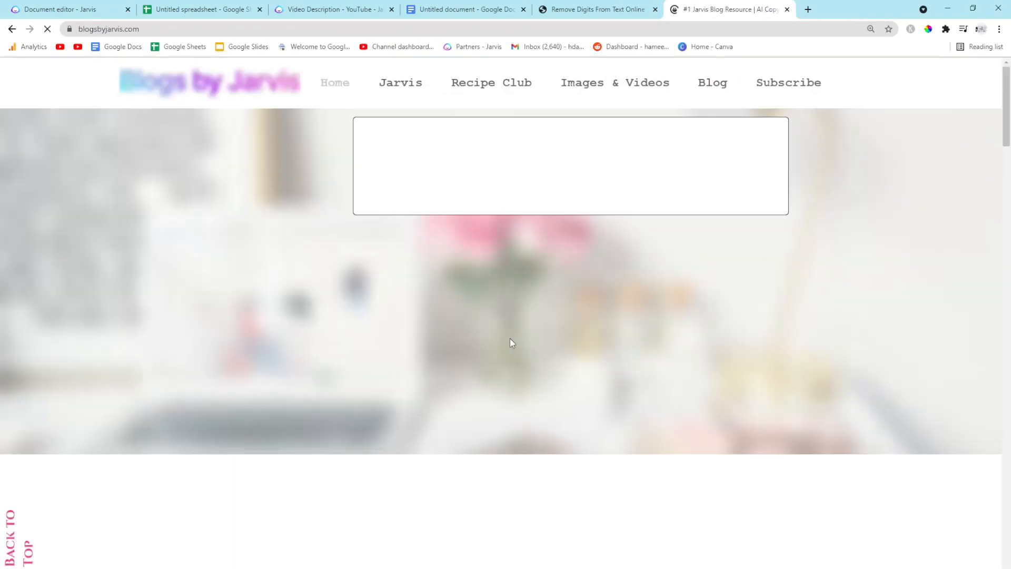
scroll(524, 335, down, 8)
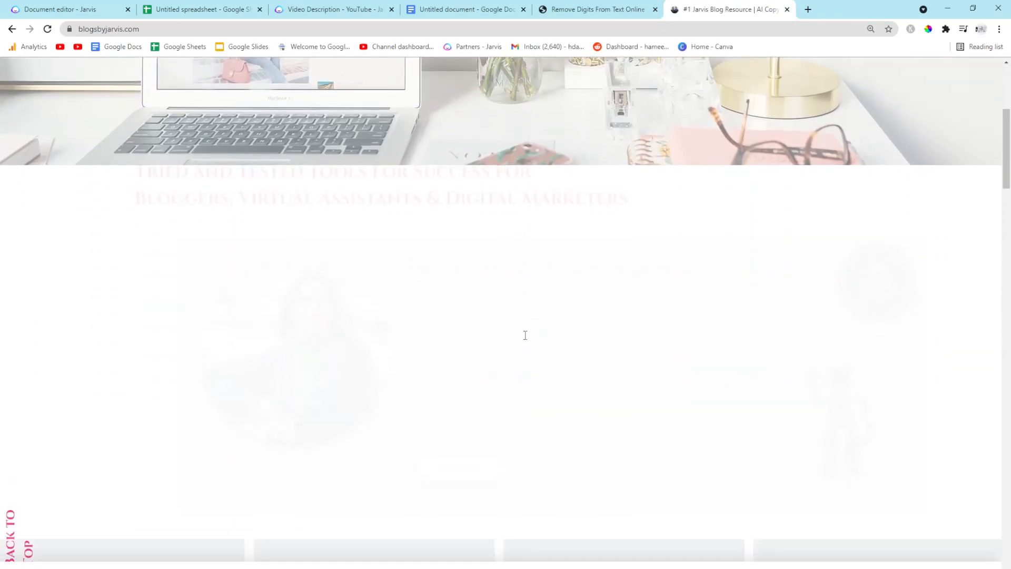
scroll(526, 339, up, 3)
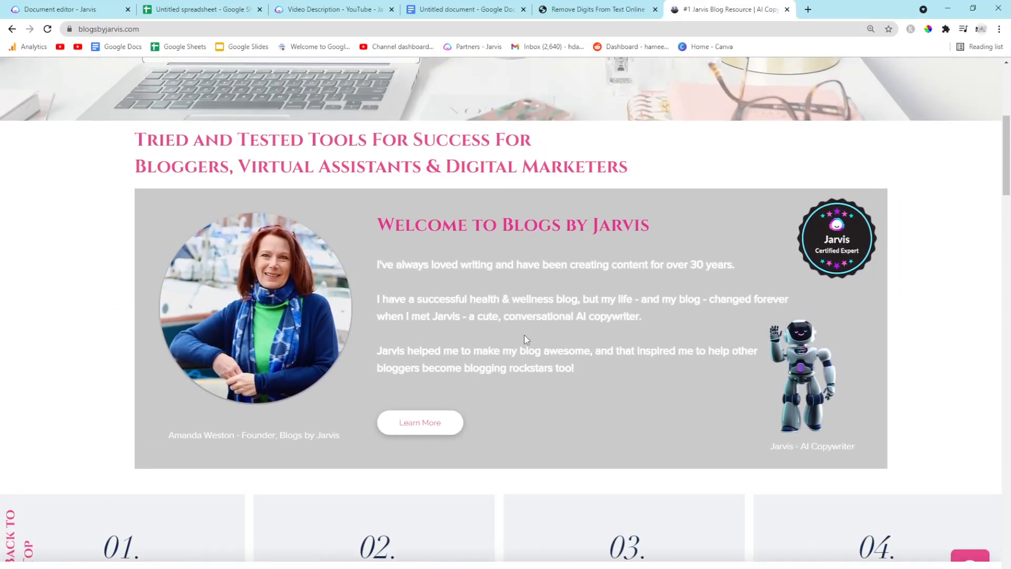
scroll(524, 338, down, 5)
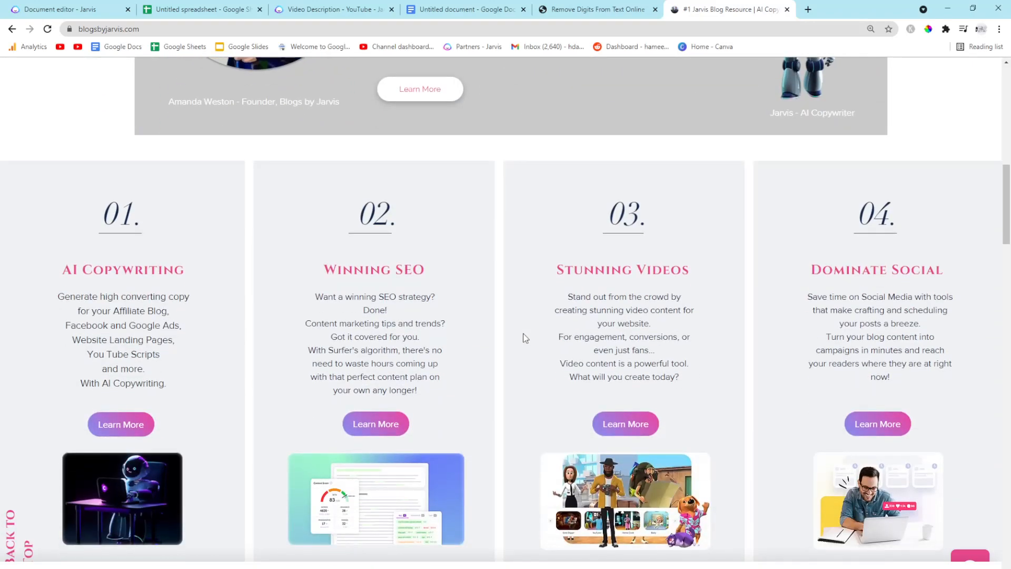
scroll(525, 338, down, 7)
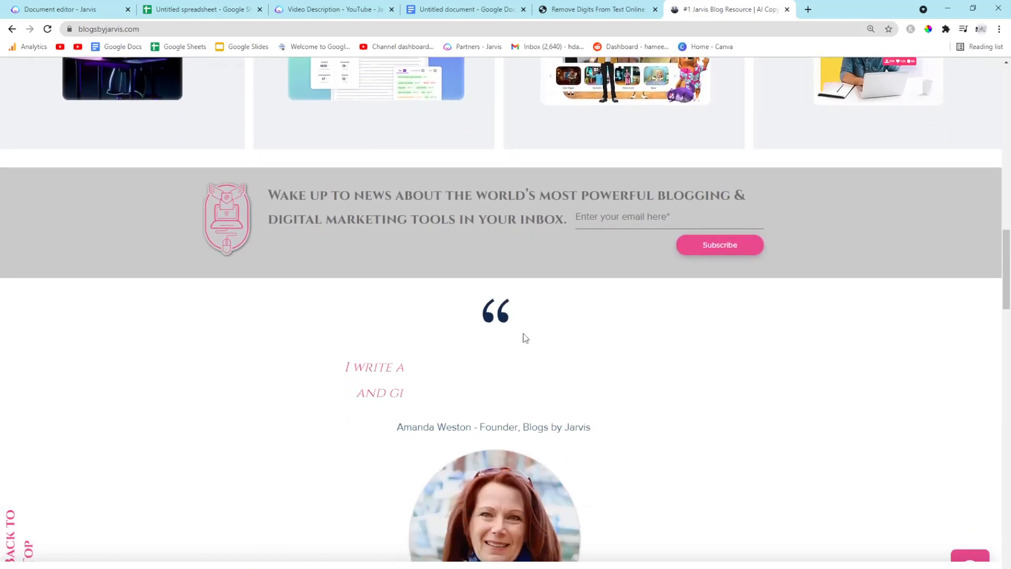
scroll(525, 338, down, 8)
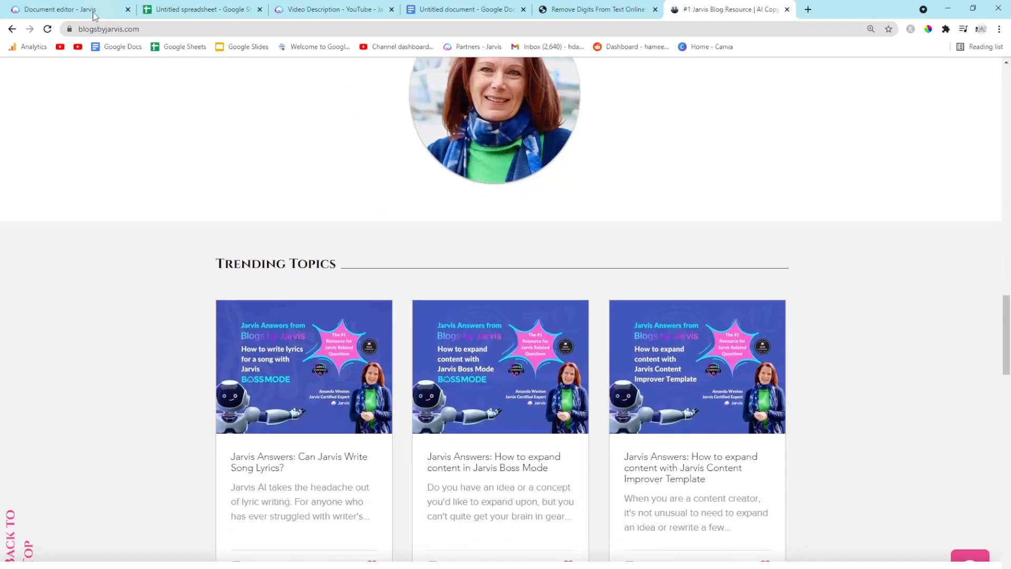
Add a "YouTube Description" heading on a new line after the last paragraph of the Jarvis document
click(94, 11)
click(531, 223)
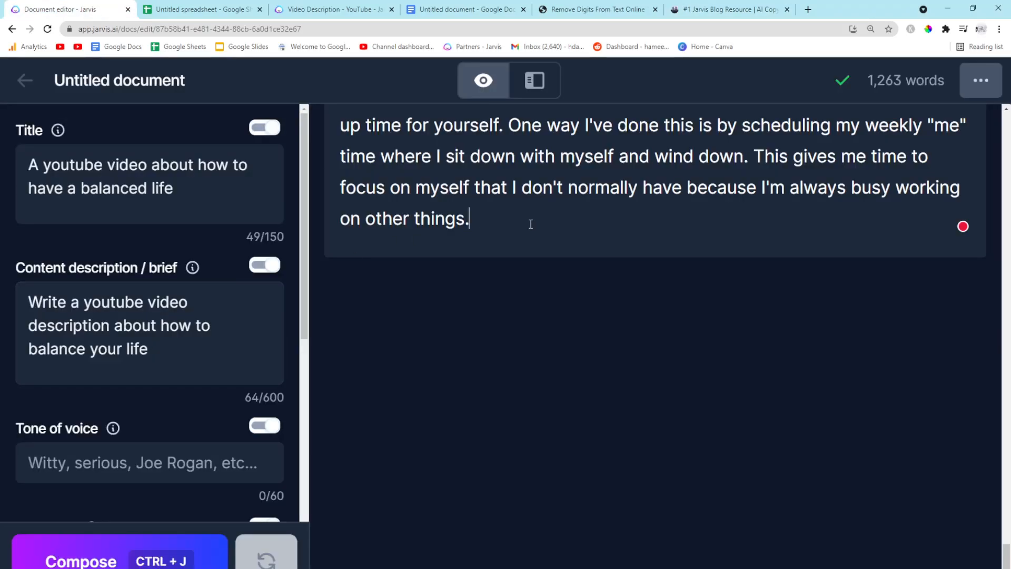
key(Return)
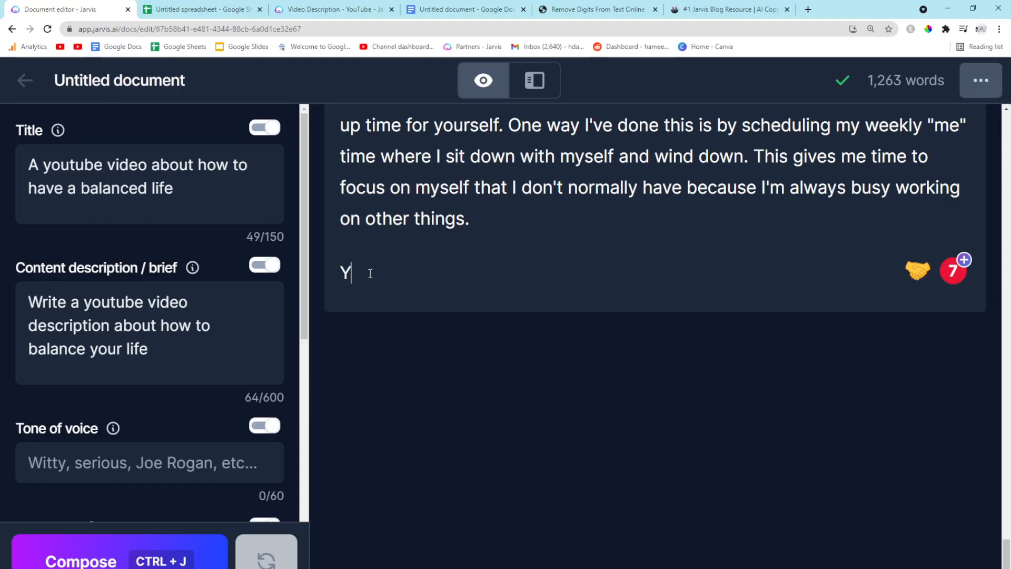
text(escription)
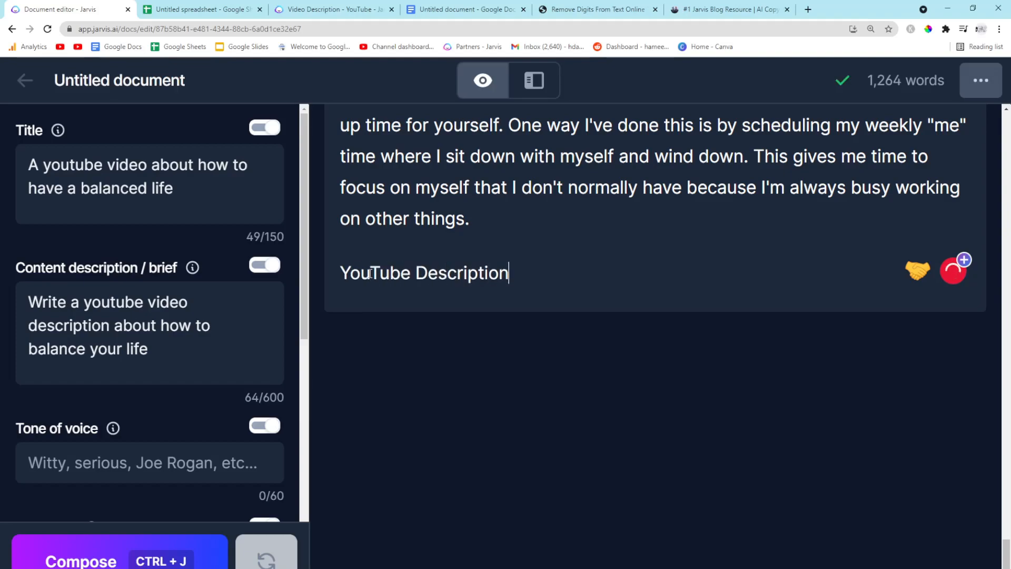
drag(509, 272, 336, 271)
click(388, 200)
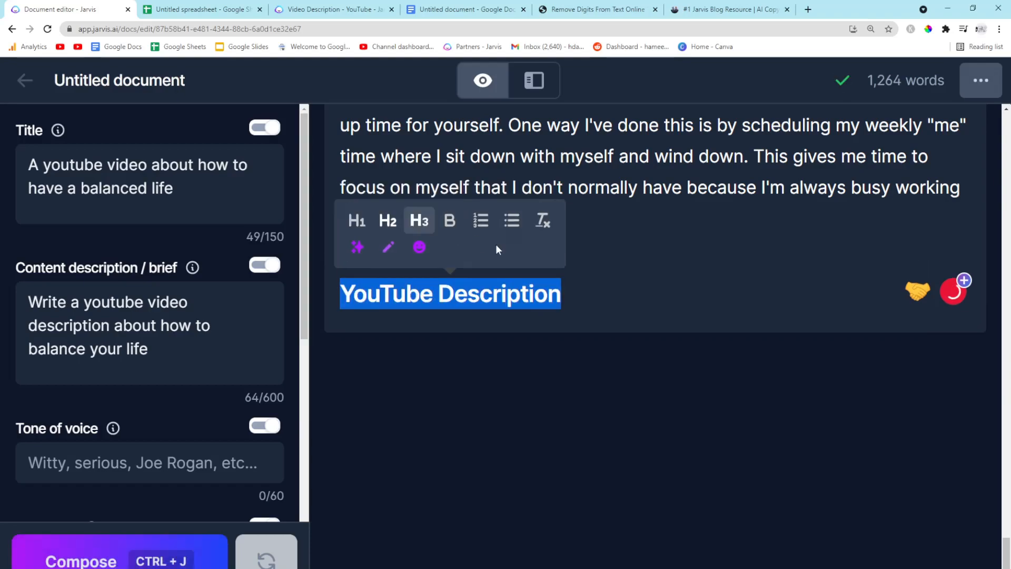
Compose new text on a new line below the heading
click(605, 292)
key(Return)
key(ctrl+j)
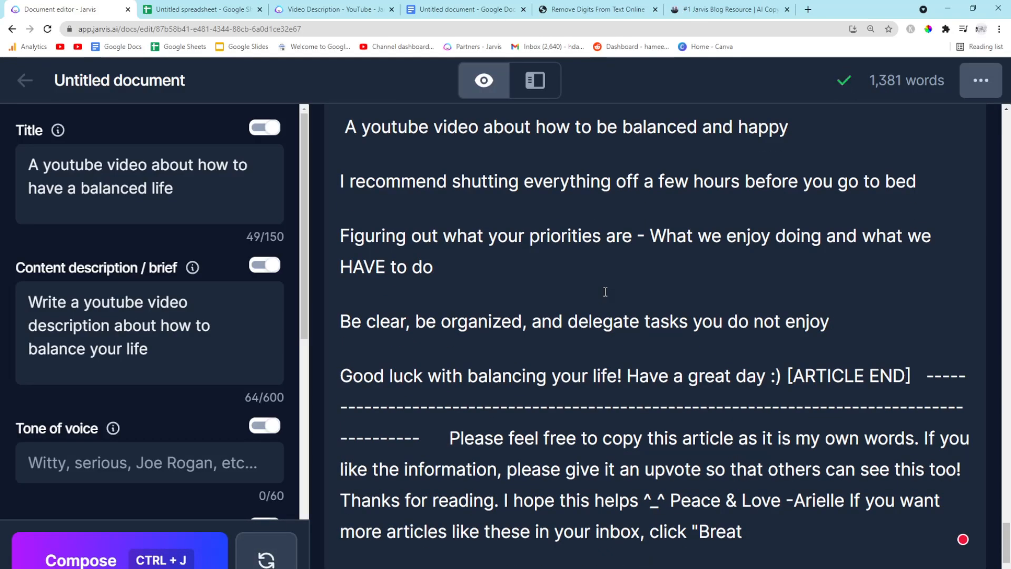
Undo the composed text and the added heading
key(ctrl+z)
key(ctrl+z)
key(ctrl+z)
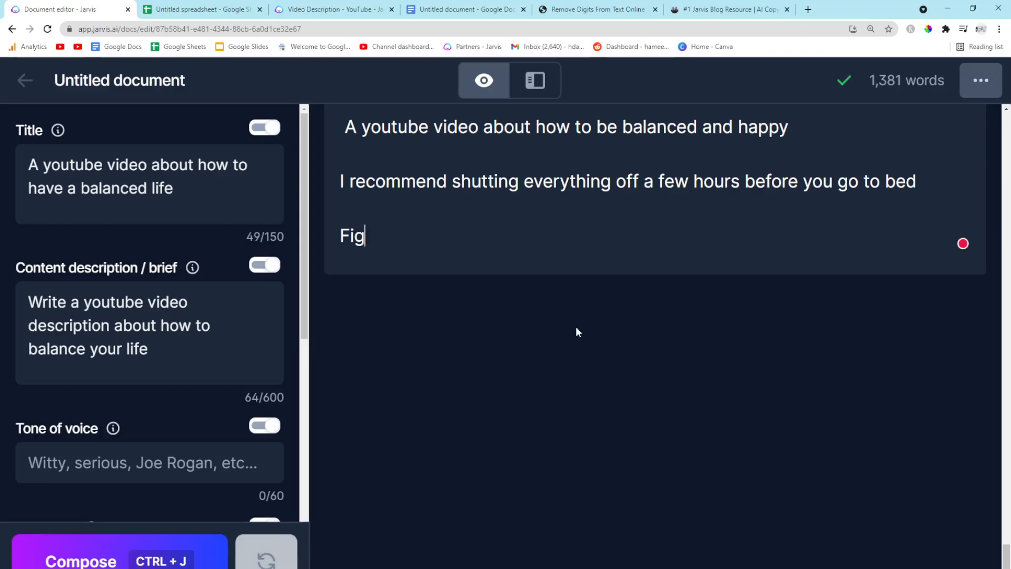
scroll(577, 327, up, 3)
key(ctrl+z)
key(ctrl+z)
key(ctrl+z)
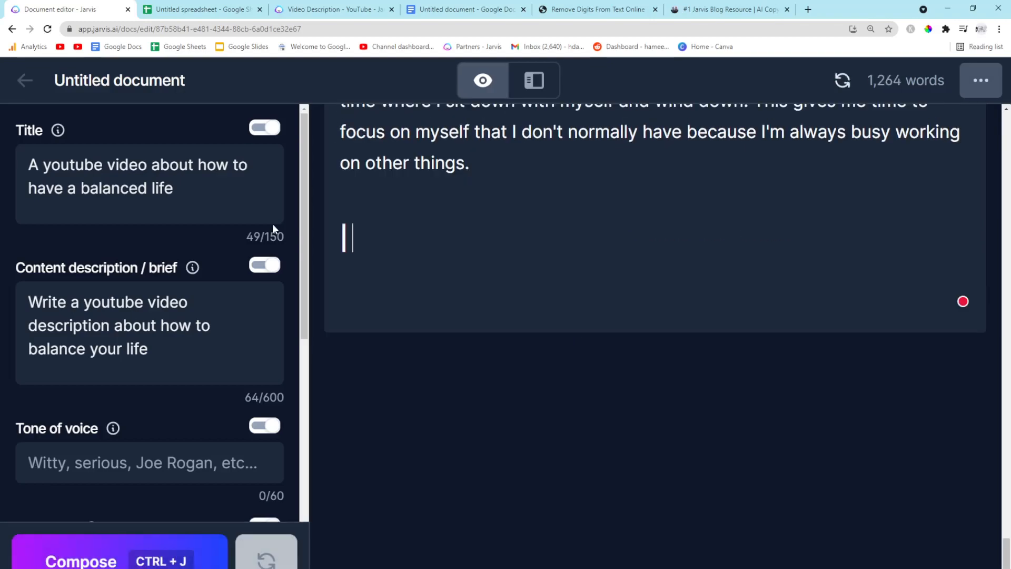
Enter the command "> write a youtube video description about living a balanced life" on the empty line
text(> write a youtube )
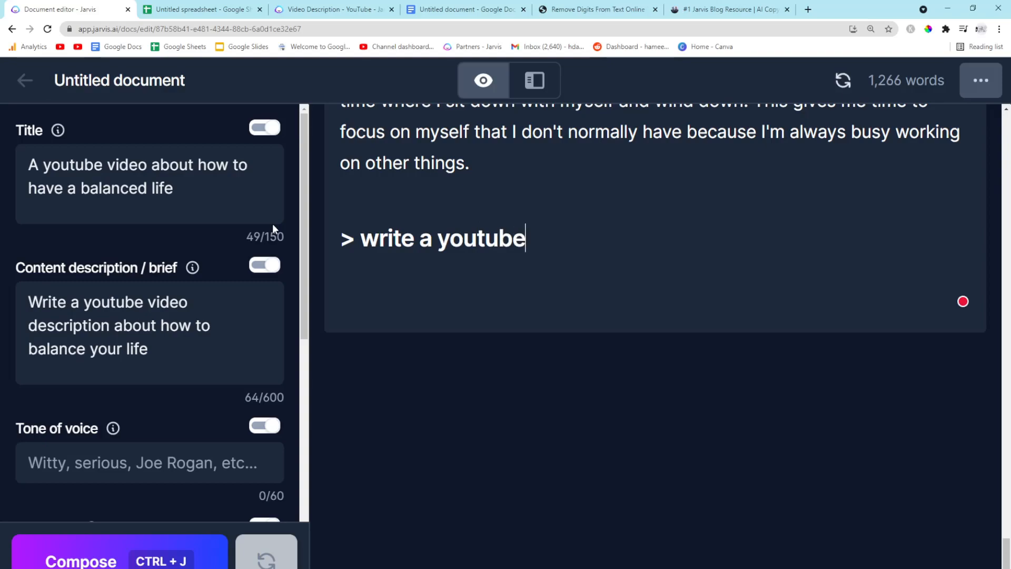
text(video d)
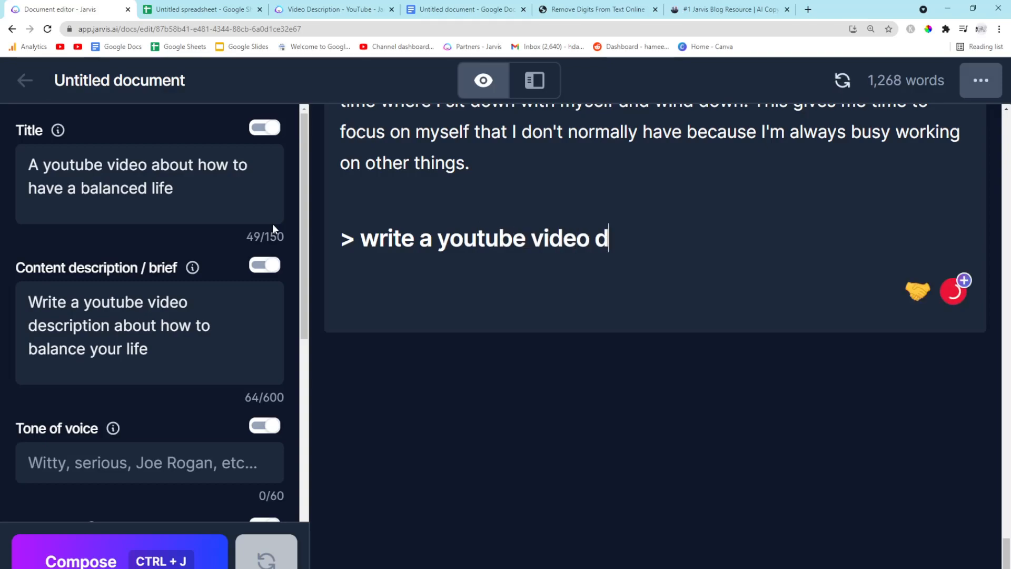
text(escription about living a b)
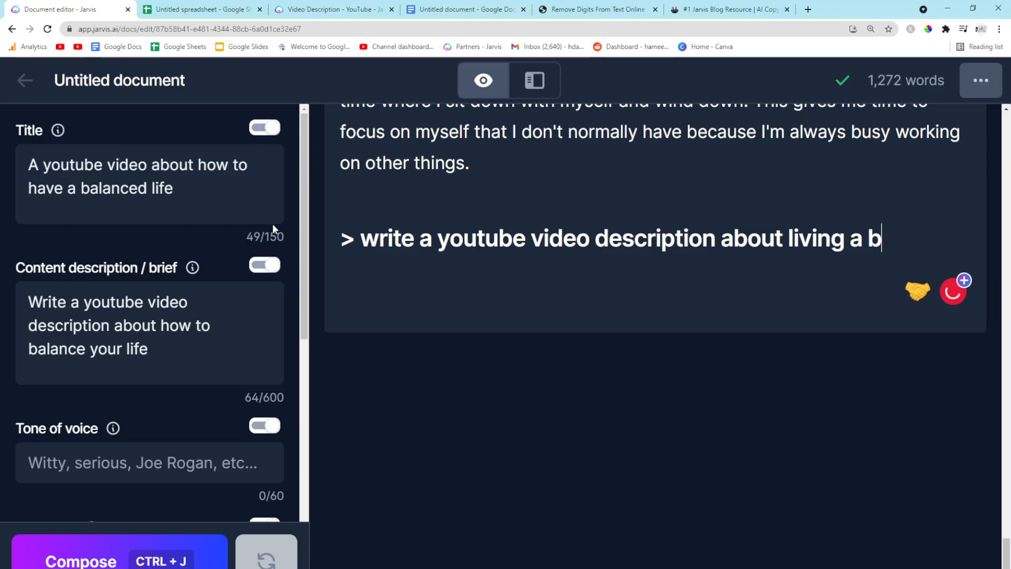
text(alanced life)
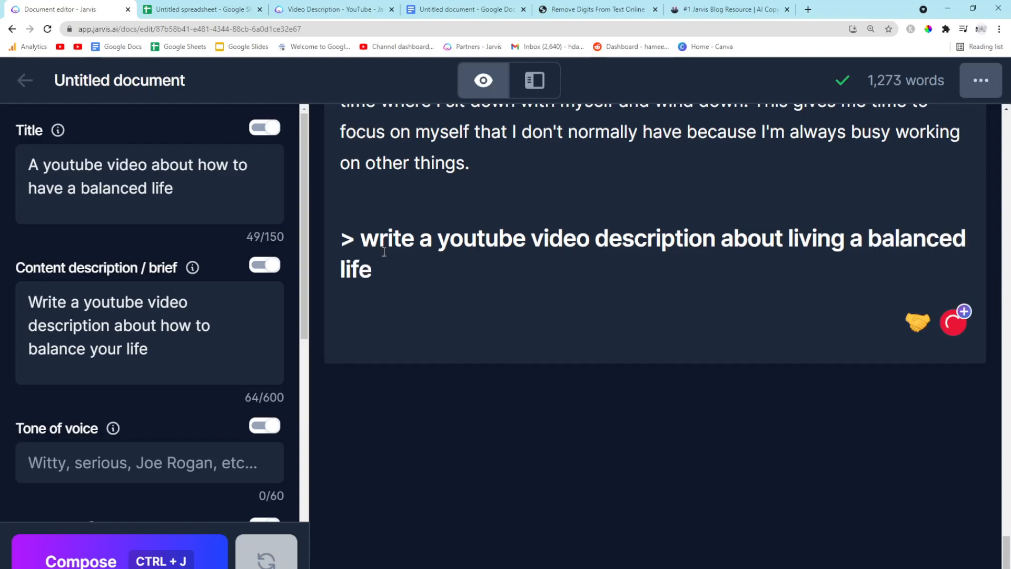
Select the command line and run Compose to generate the description
drag(383, 268, 345, 236)
click(745, 162)
click(838, 258)
drag(844, 206, 305, 209)
key(ctrl+j)
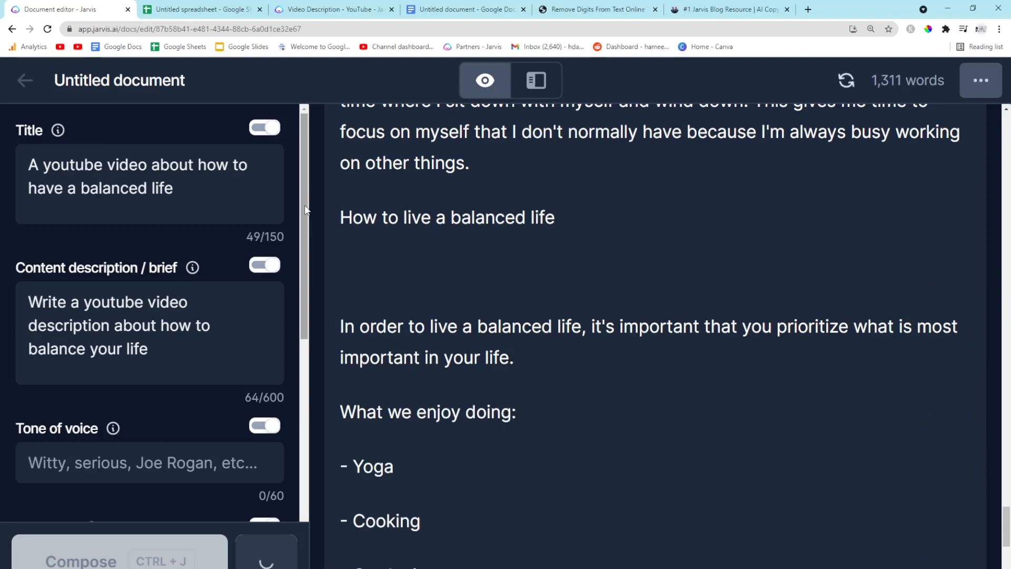
Compose more text, remove the bracket before ARTICLE END, and compose again
scroll(463, 371, down, 9)
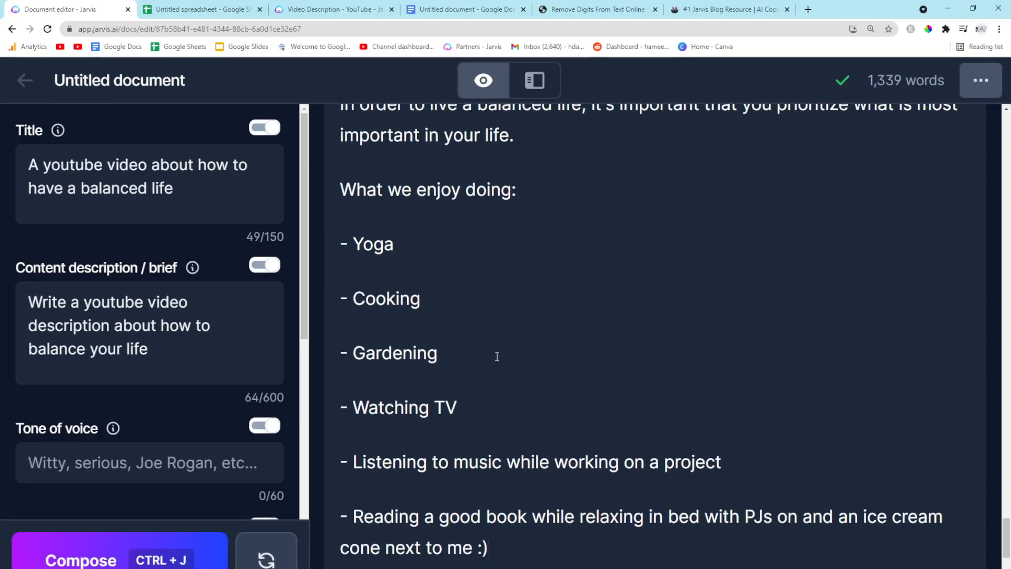
key(ctrl+j)
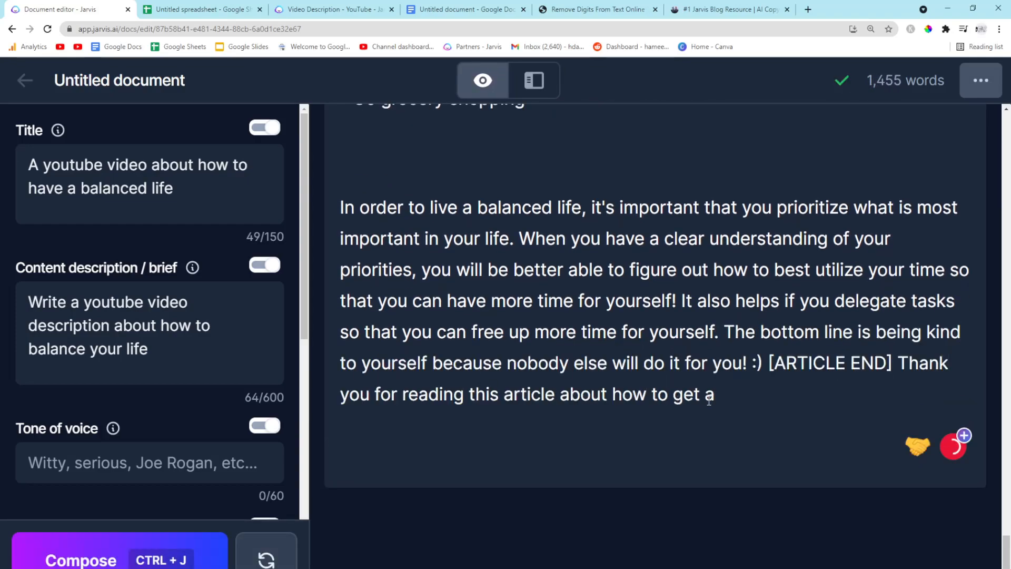
shift+click(770, 363)
key(BackSpace)
key(ctrl+j)
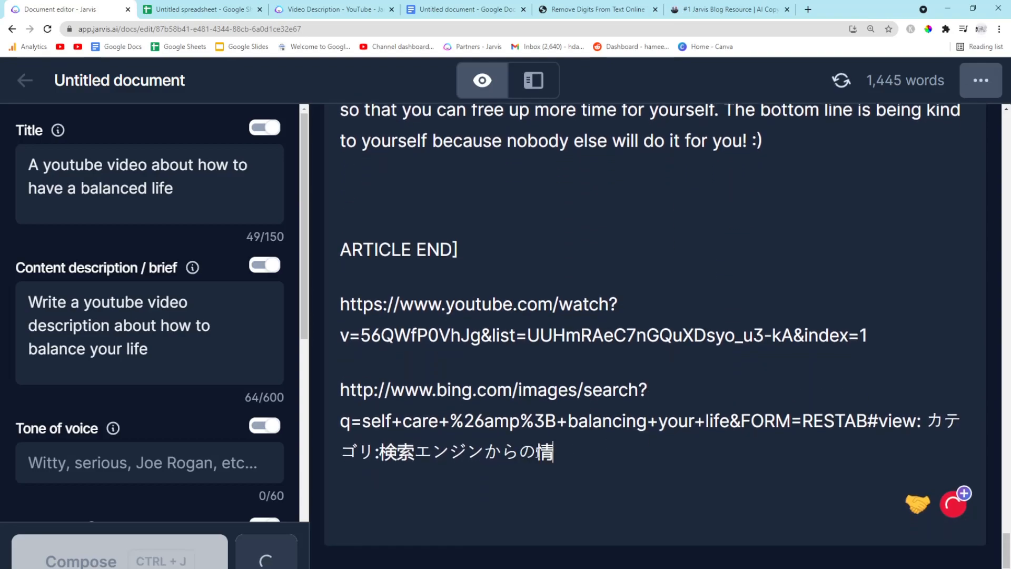
Open the generated Bing link in another browser tab
drag(961, 395, 341, 334)
click(463, 9)
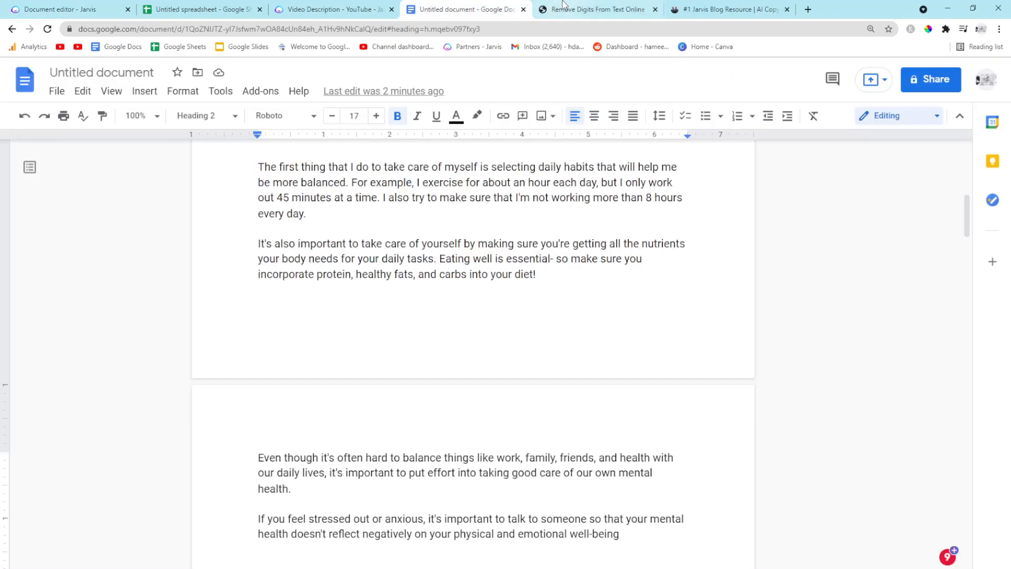
click(563, 9)
click(526, 29)
key(ctrl+v)
key(Return)
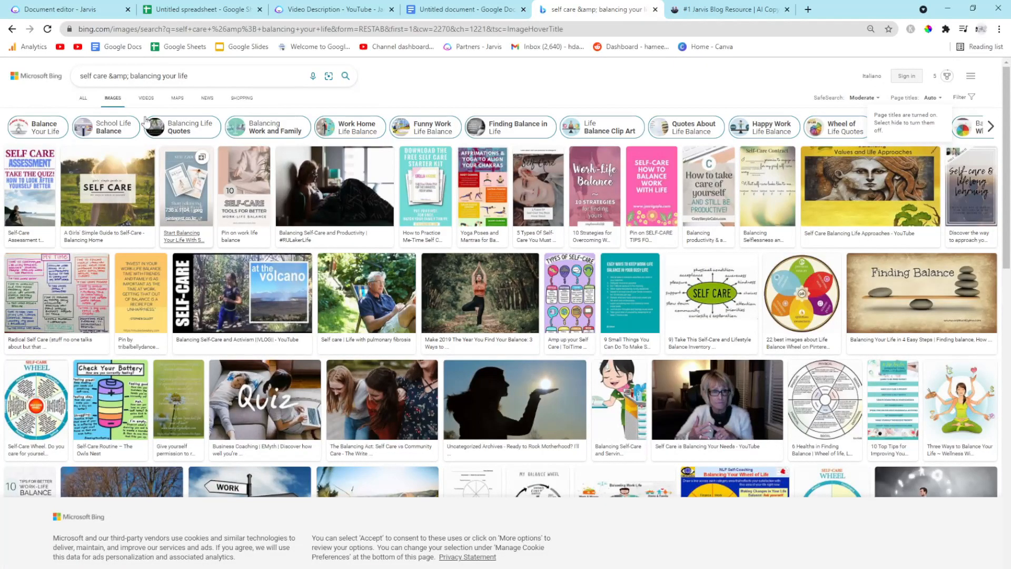
Return to Jarvis, undo the last change, and delete the generated description text
click(68, 10)
key(ctrl+z)
drag(875, 400, 334, 261)
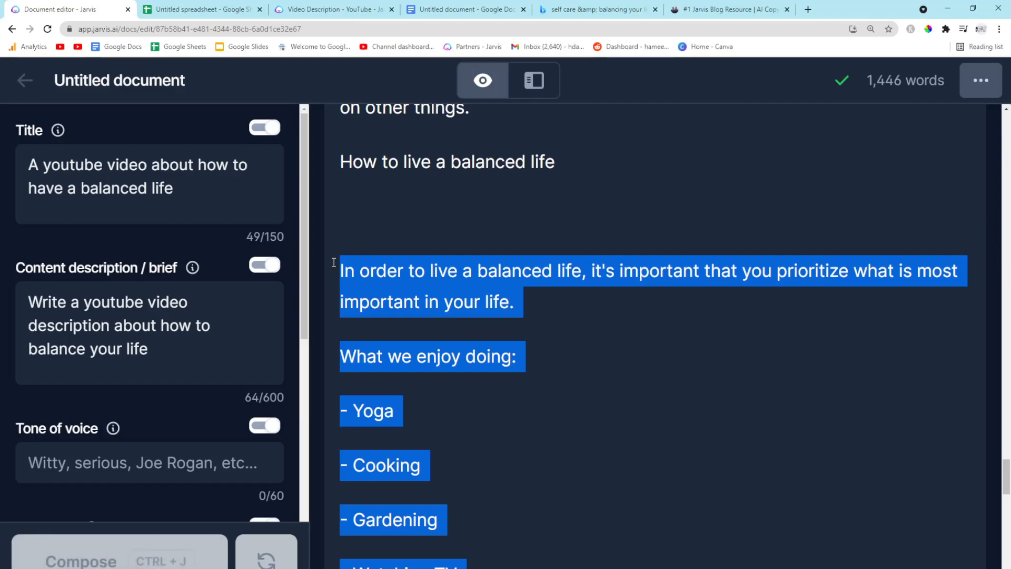
key(BackSpace)
scroll(369, 316, up, 9)
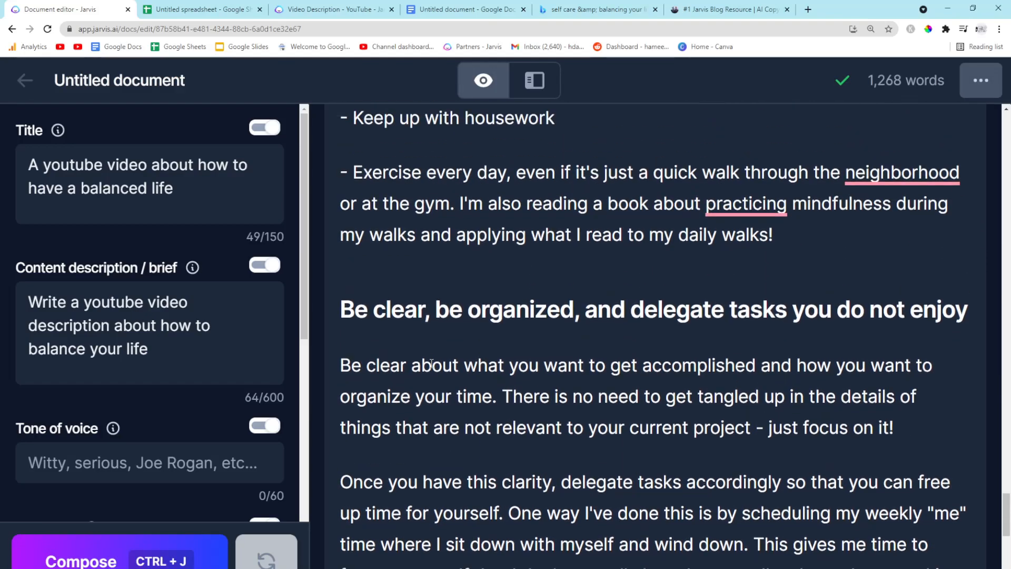
Delete the leftover "How to live a balanced life" line at the end of the document
scroll(527, 379, down, 5)
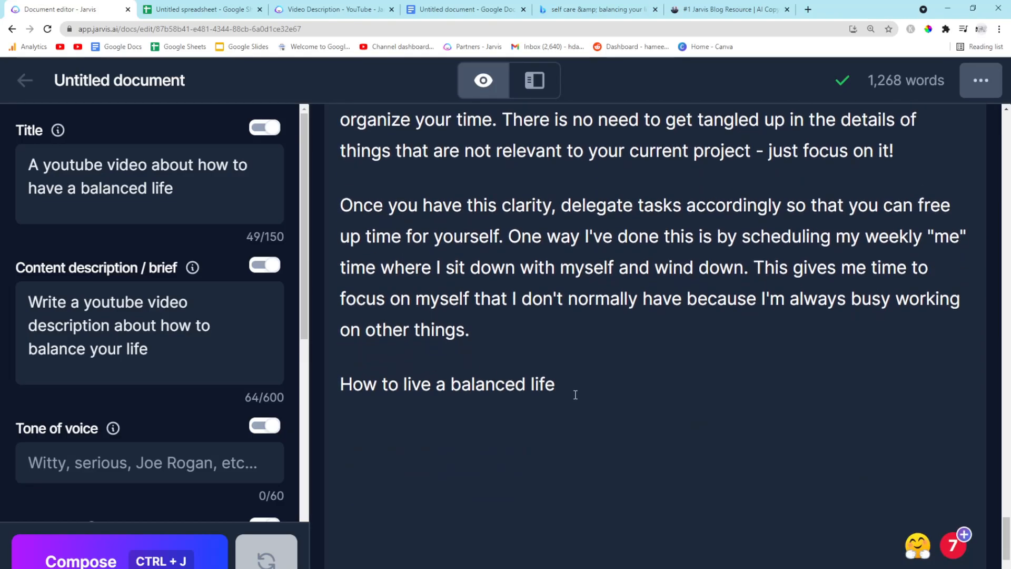
drag(567, 392, 313, 385)
key(BackSpace)
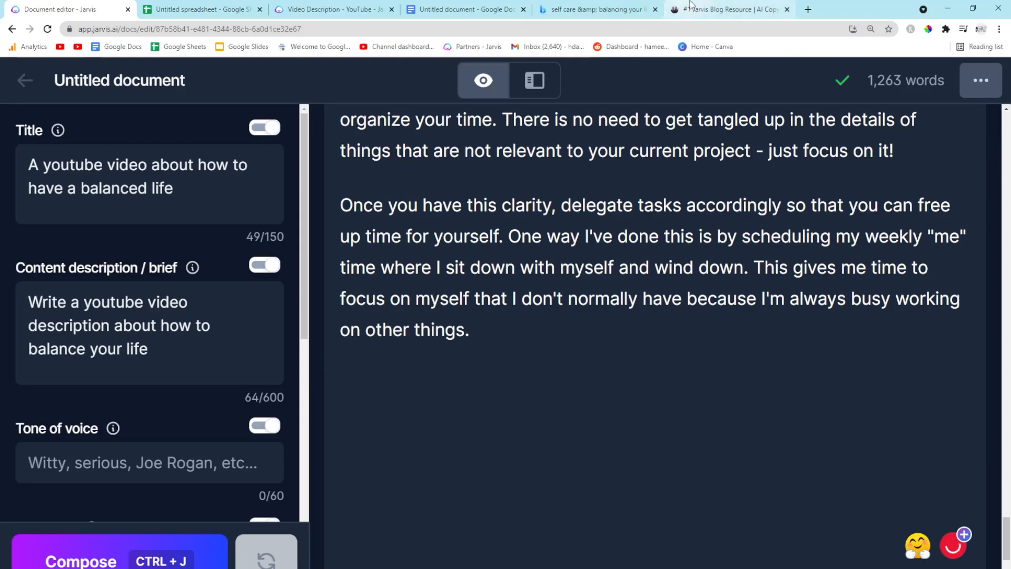
Select the "> write a youtube video description" command line and run Compose on it
key(ctrl+j)
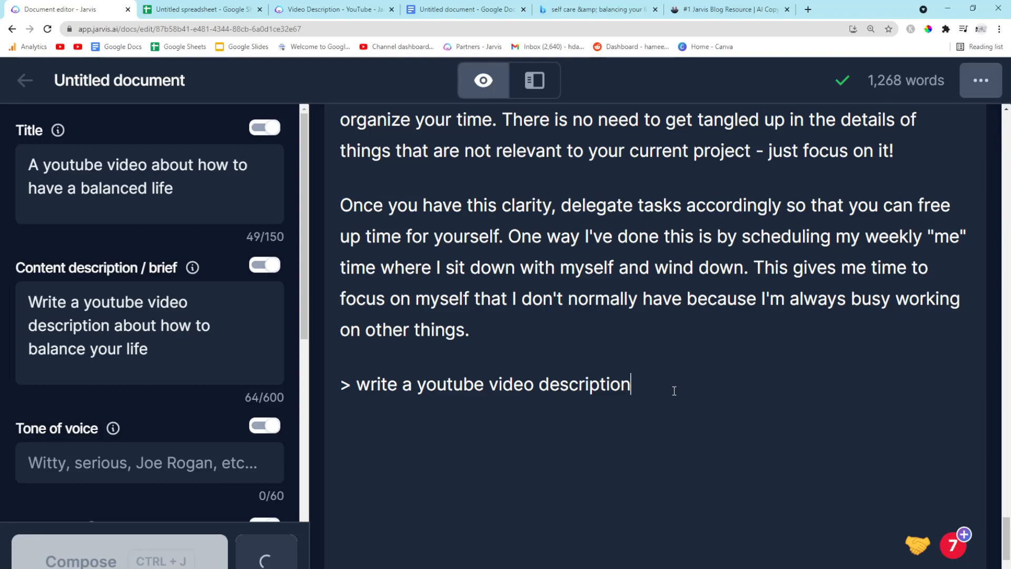
drag(675, 391, 315, 388)
key(ctrl+j)
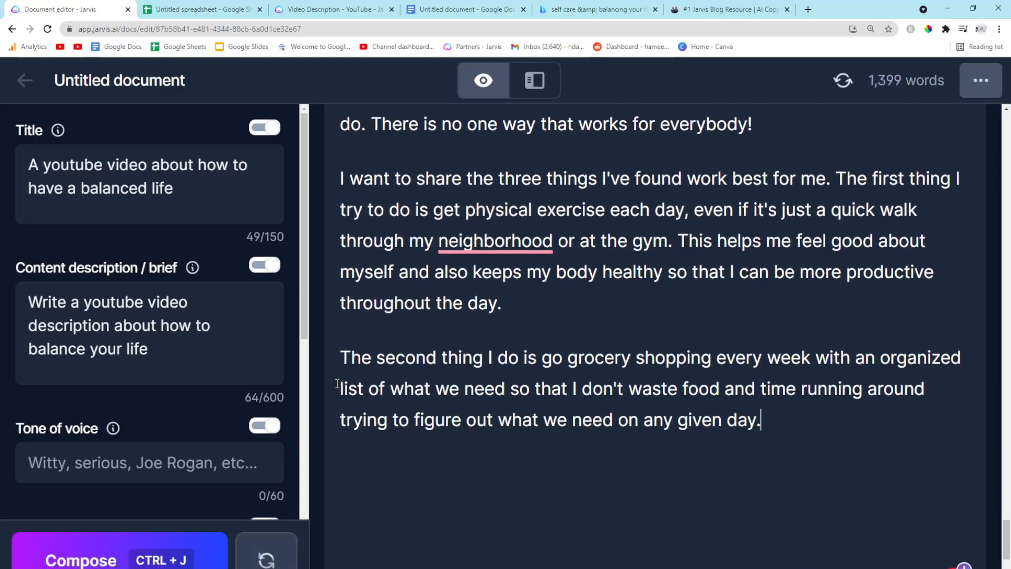
Run Compose repeatedly to keep extending the generated description text
key(ctrl+j)
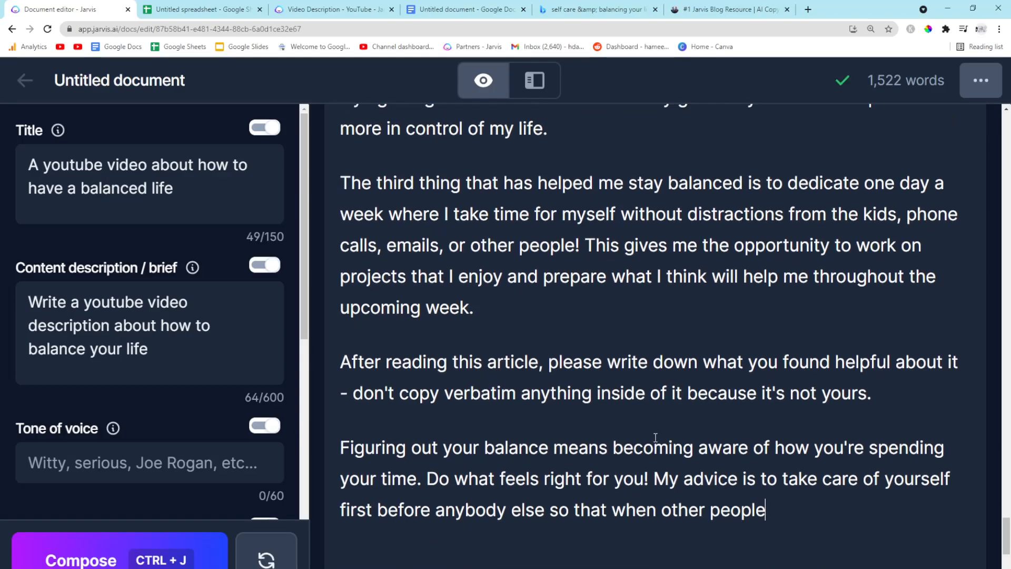
key(ctrl+j)
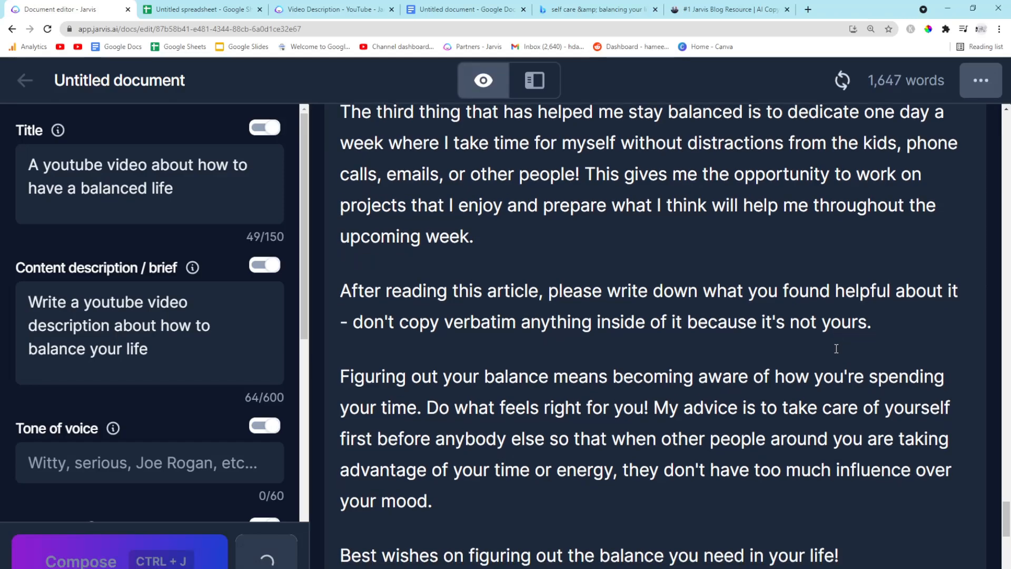
scroll(538, 316, down, 1)
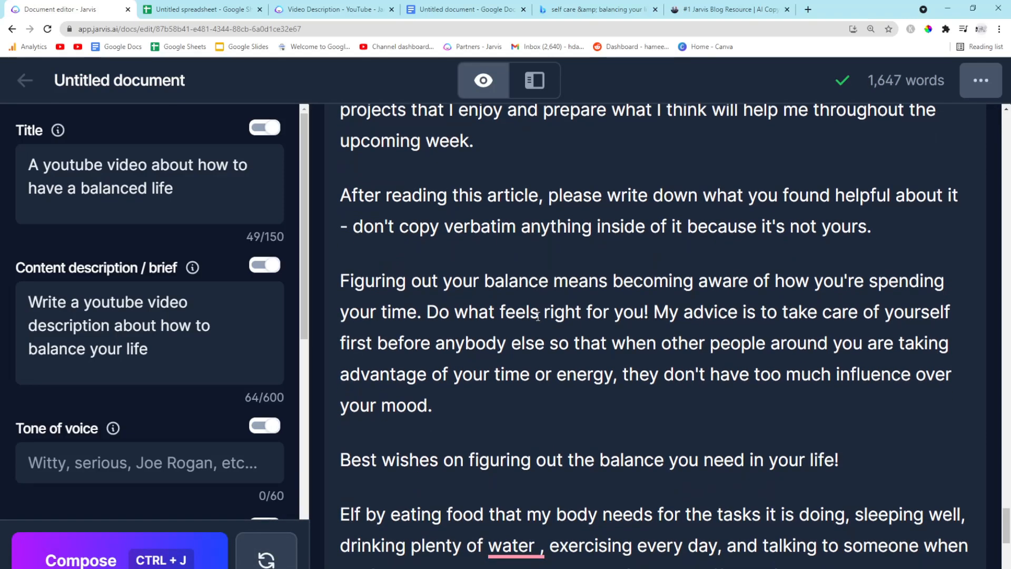
scroll(538, 316, down, 1)
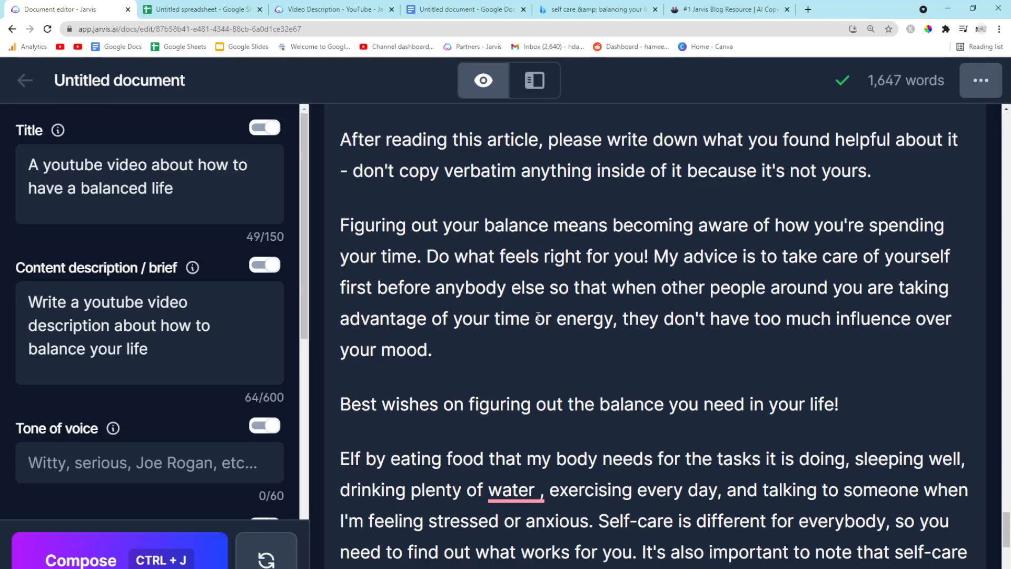
key(ctrl+j)
scroll(614, 352, down, 1)
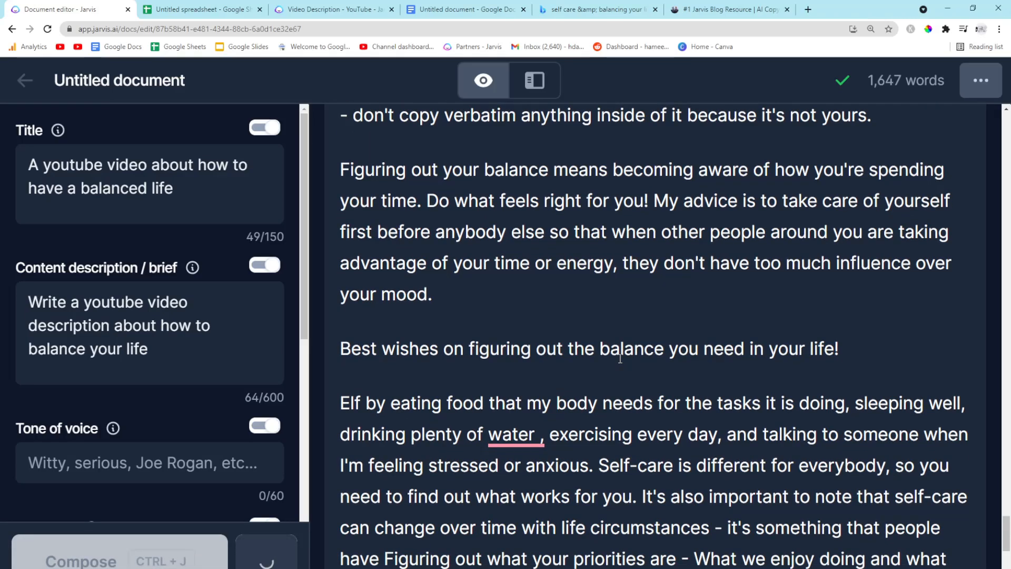
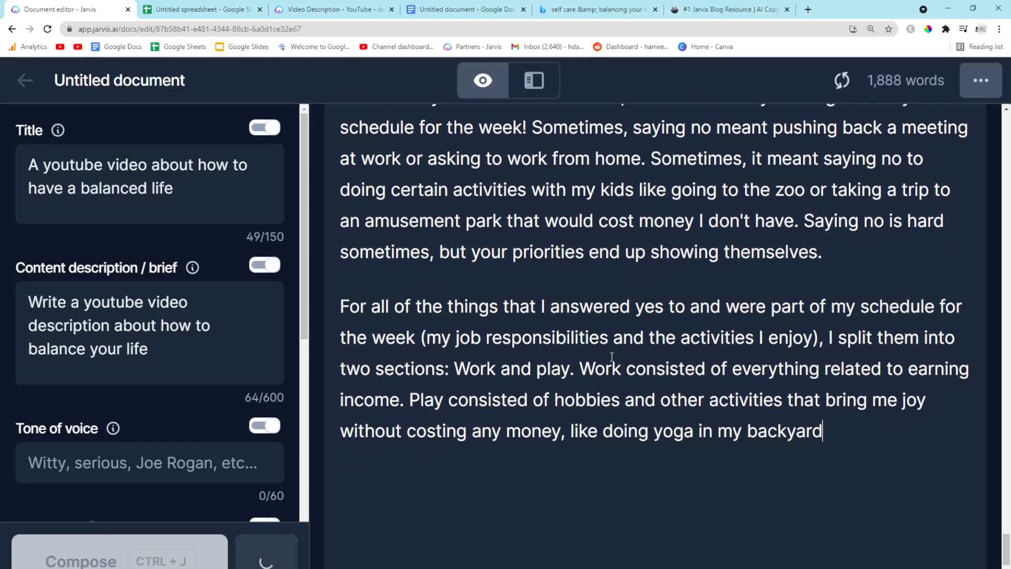
Run Compose twice more to extend the description, then finish the last sentence with "it out it's worth it."
scroll(612, 357, down, 1)
key(ctrl+j)
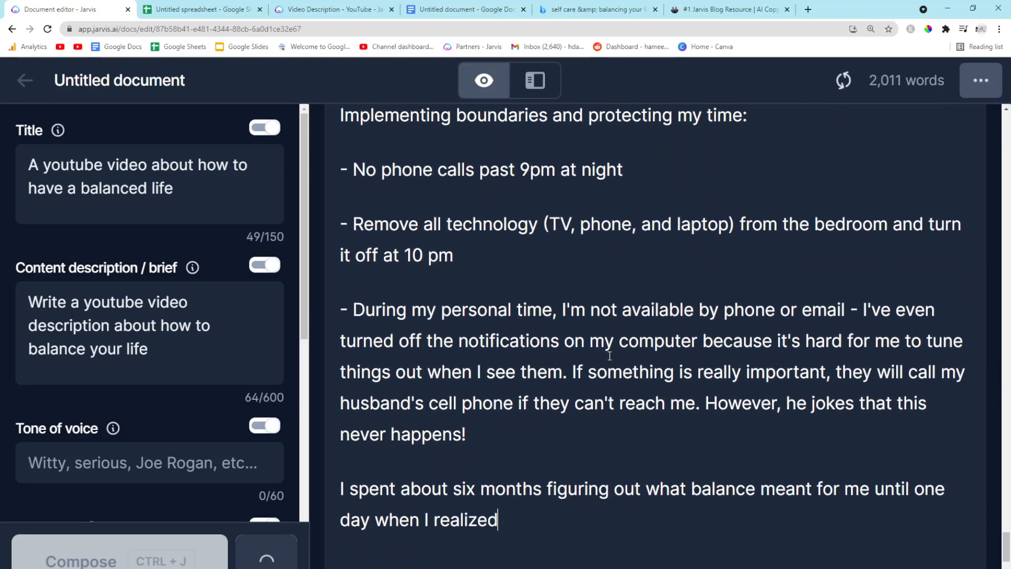
key(ctrl+j)
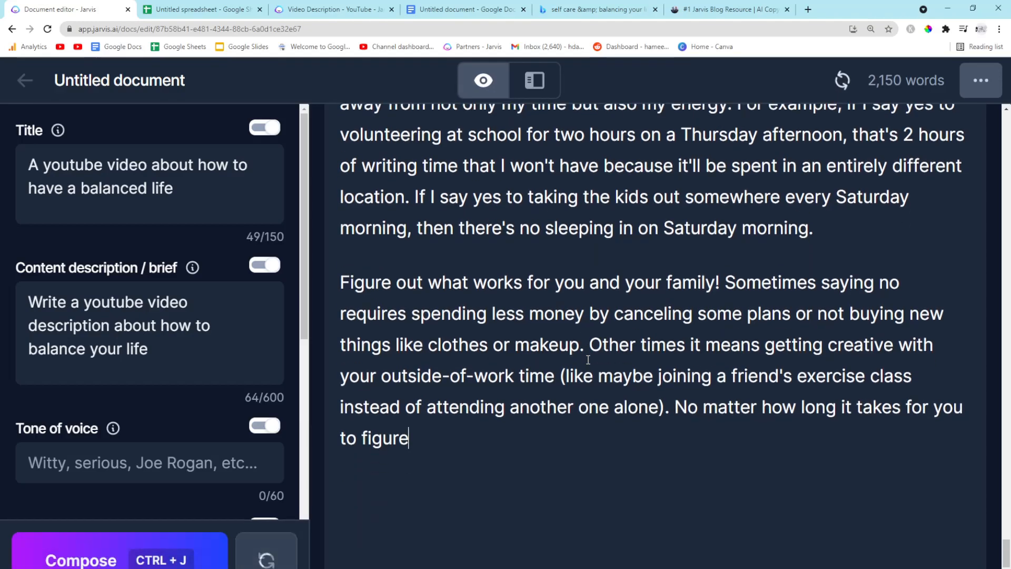
text(it out it's worth it.)
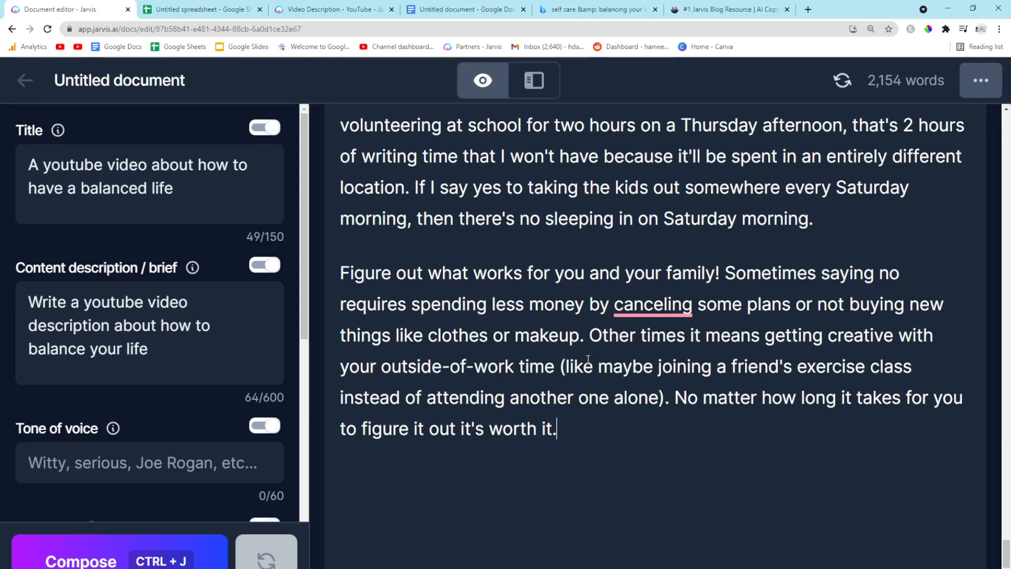
Select all the text in the Jarvis document and switch to the Google Doc
scroll(588, 359, up, 20)
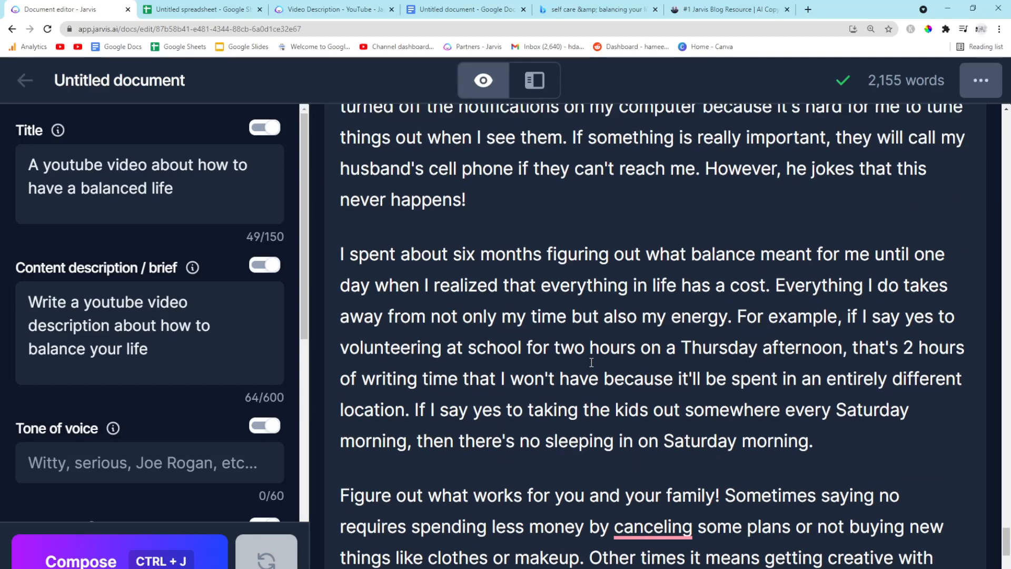
scroll(591, 362, up, 20)
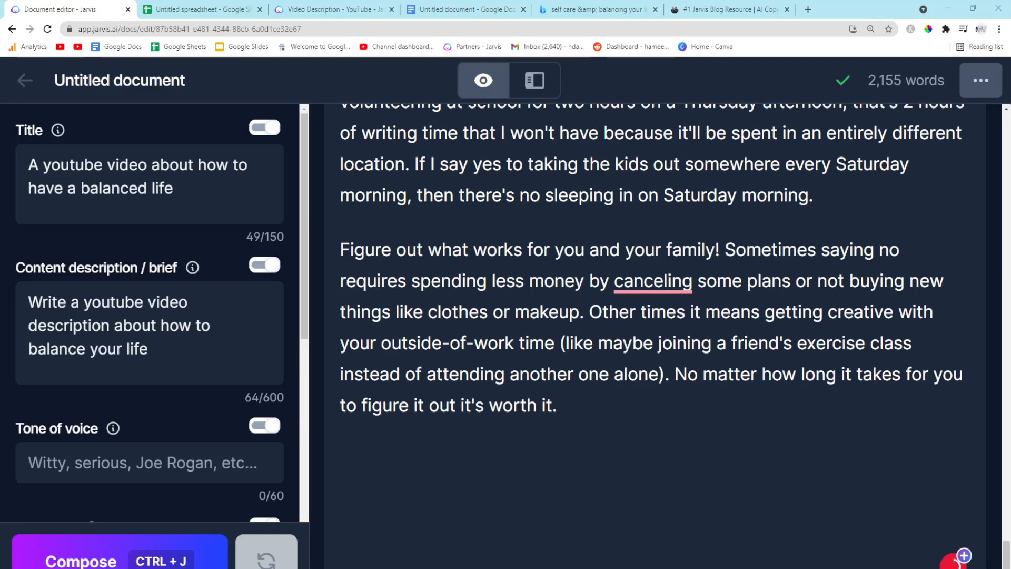
scroll(615, 416, up, 20)
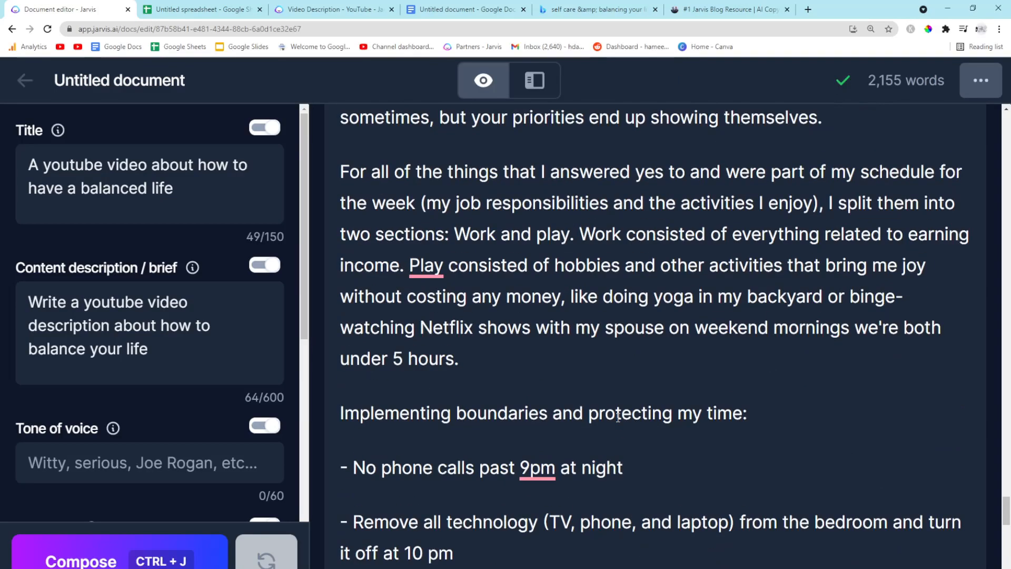
scroll(619, 418, up, 10)
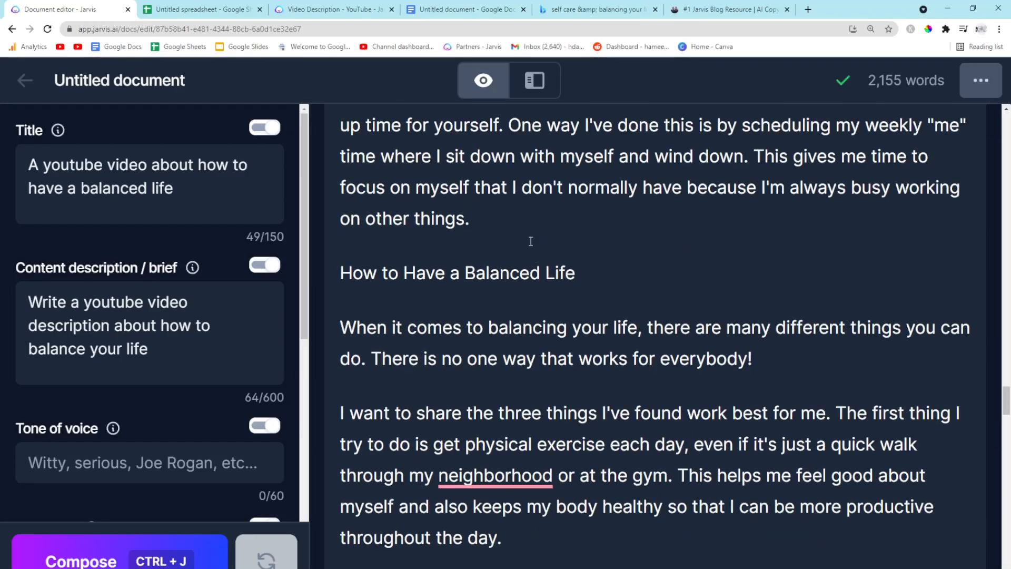
key(ctrl+a)
scroll(555, 199, up, 7)
click(464, 11)
scroll(403, 295, down, 20)
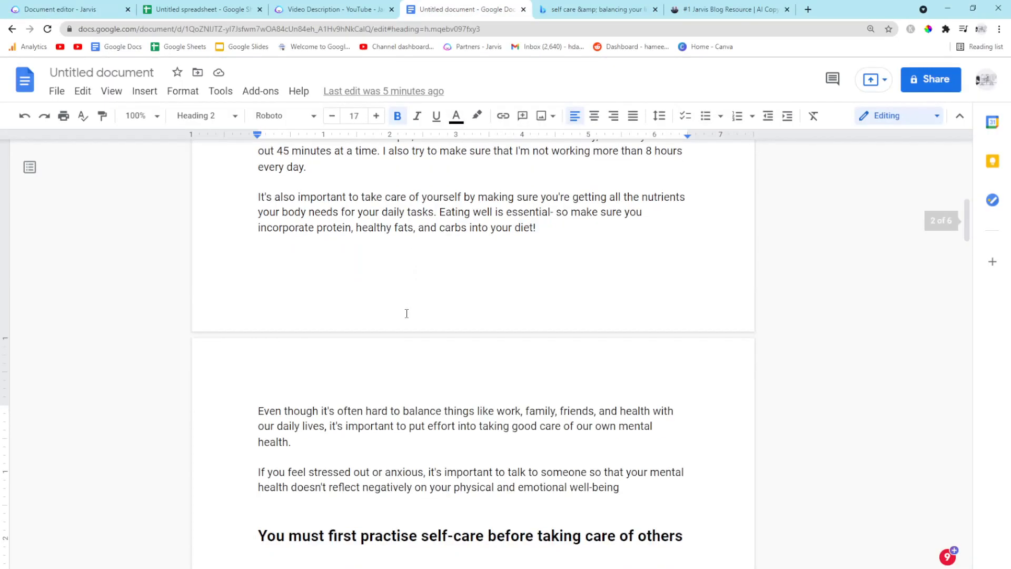
Paste the Jarvis text into the Google Doc on a new line after the paragraph ending "working on other things."
scroll(407, 312, down, 20)
scroll(406, 313, down, 15)
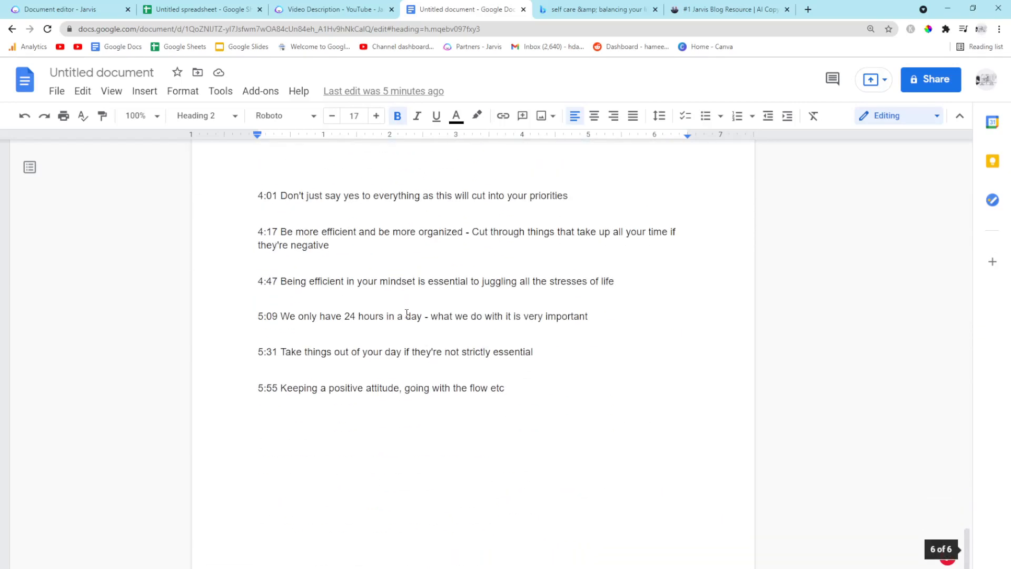
scroll(407, 313, down, 3)
scroll(407, 312, up, 15)
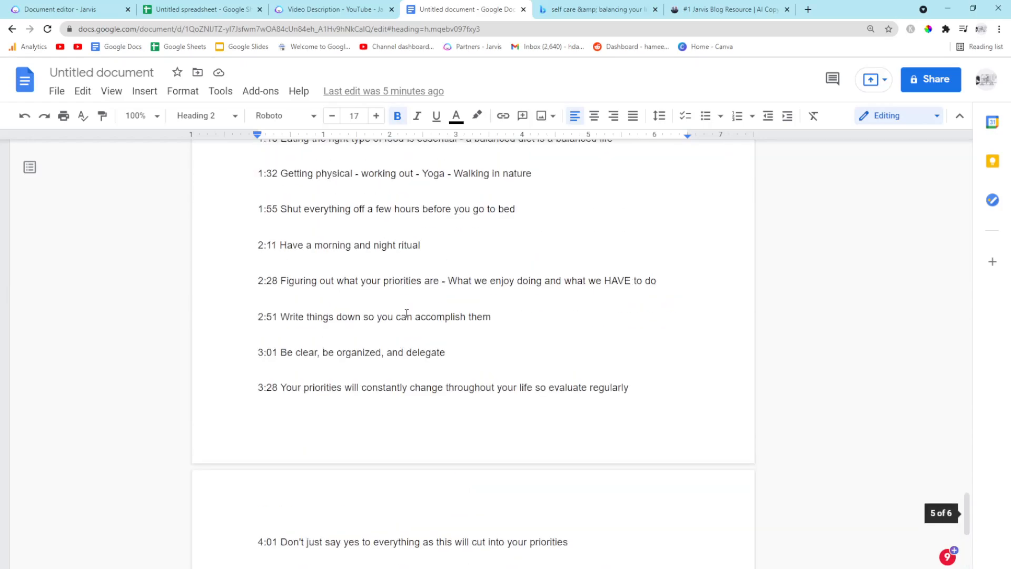
scroll(406, 313, up, 13)
scroll(407, 312, down, 6)
scroll(406, 313, down, 7)
scroll(522, 304, up, 1)
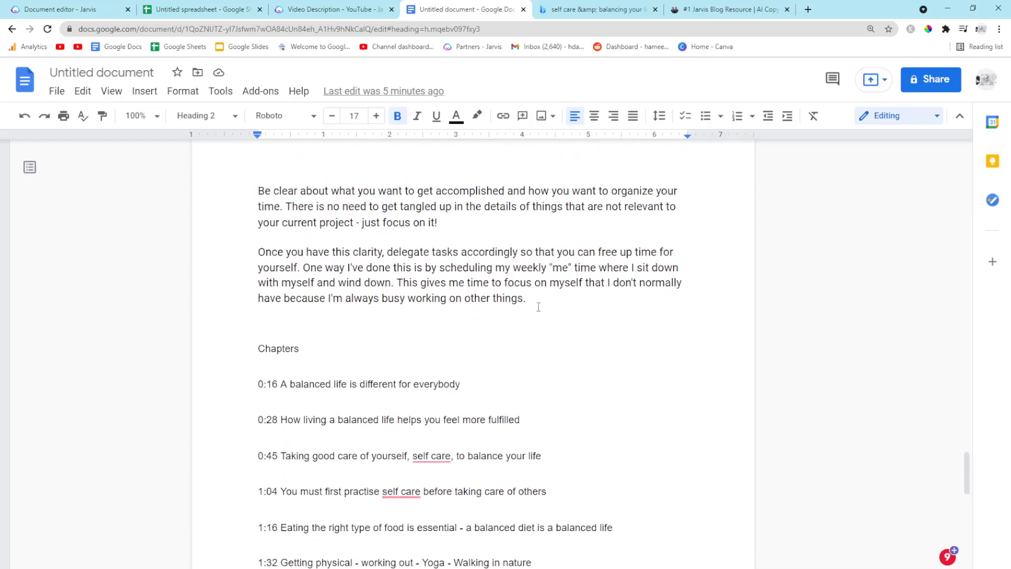
click(553, 300)
key(Return)
Add a "YouTube Title" label above the title line and extend it to "How to Have a Balanced Life - 3 Easy Steps to Follow"
scroll(461, 330, up, 15)
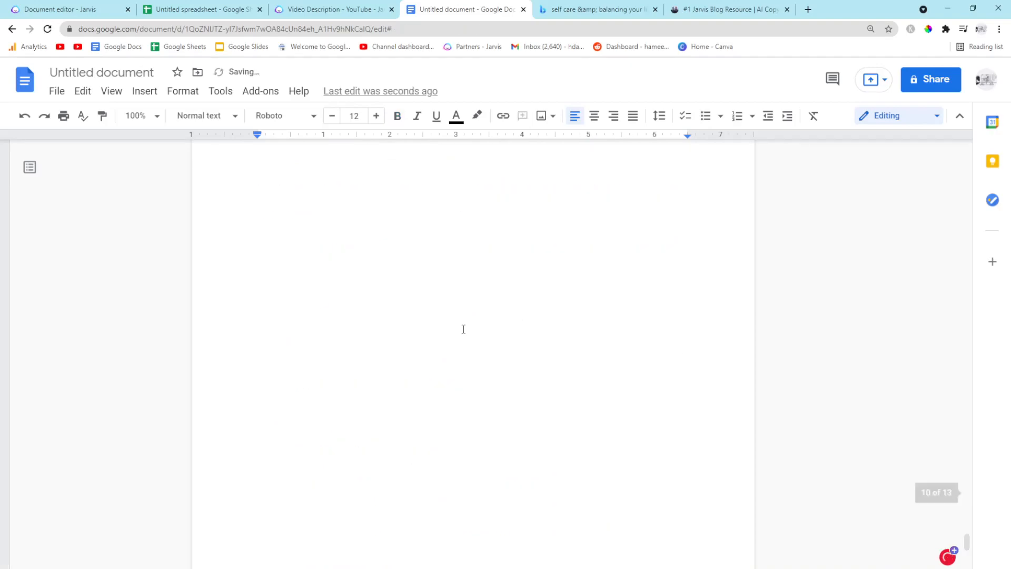
scroll(459, 329, up, 14)
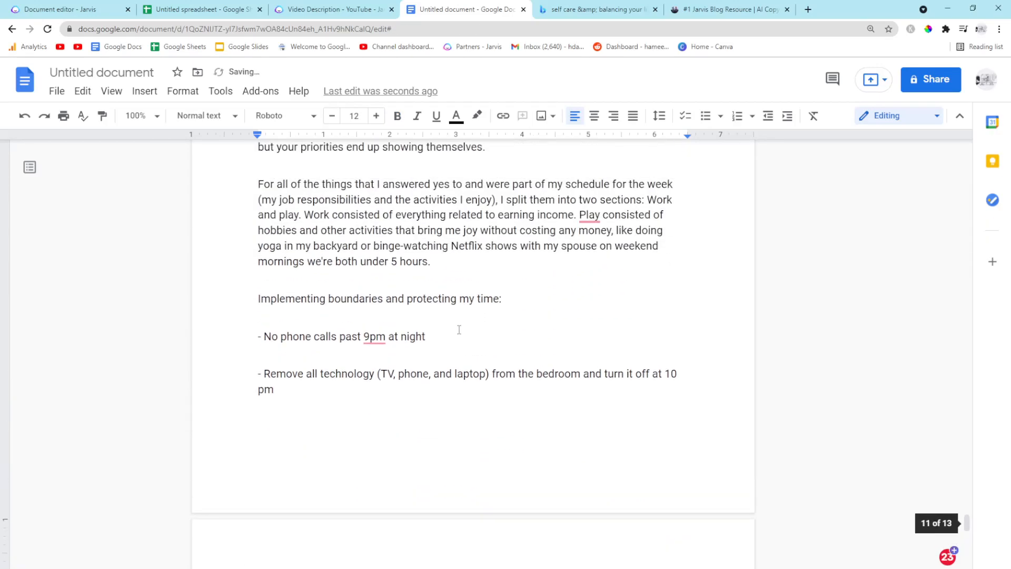
scroll(460, 329, up, 12)
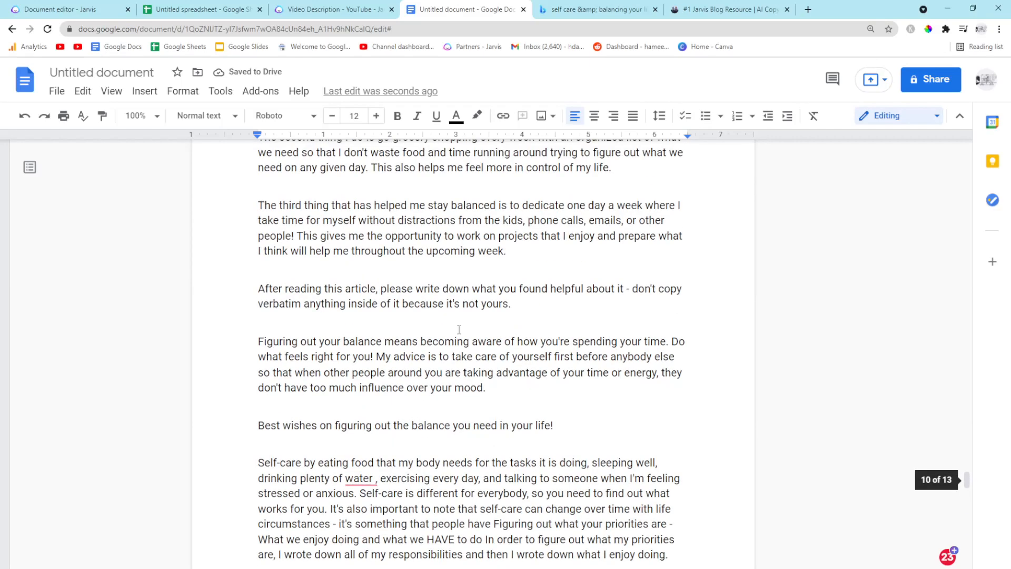
scroll(459, 329, down, 3)
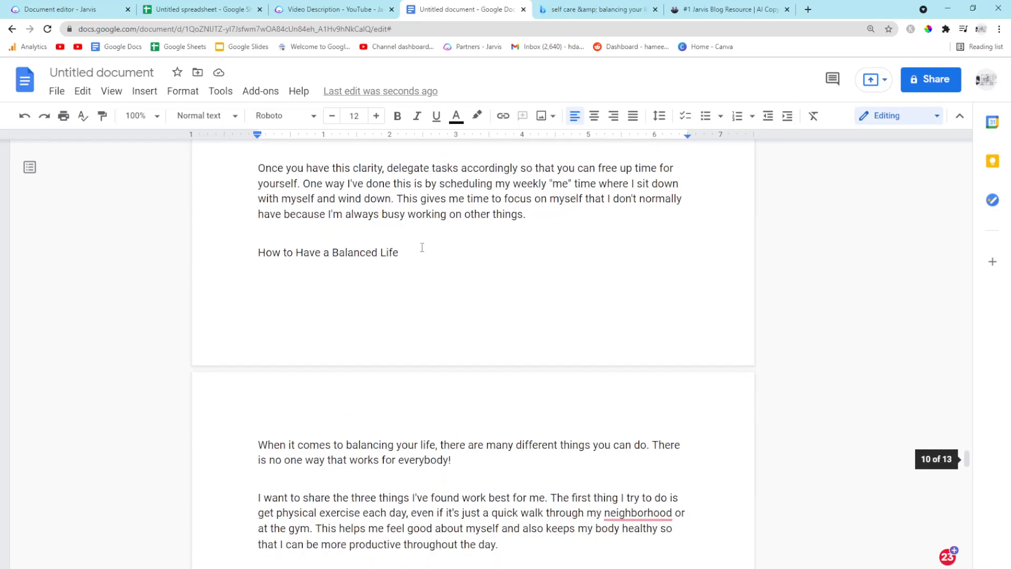
click(243, 256)
key(Return)
key(Return)
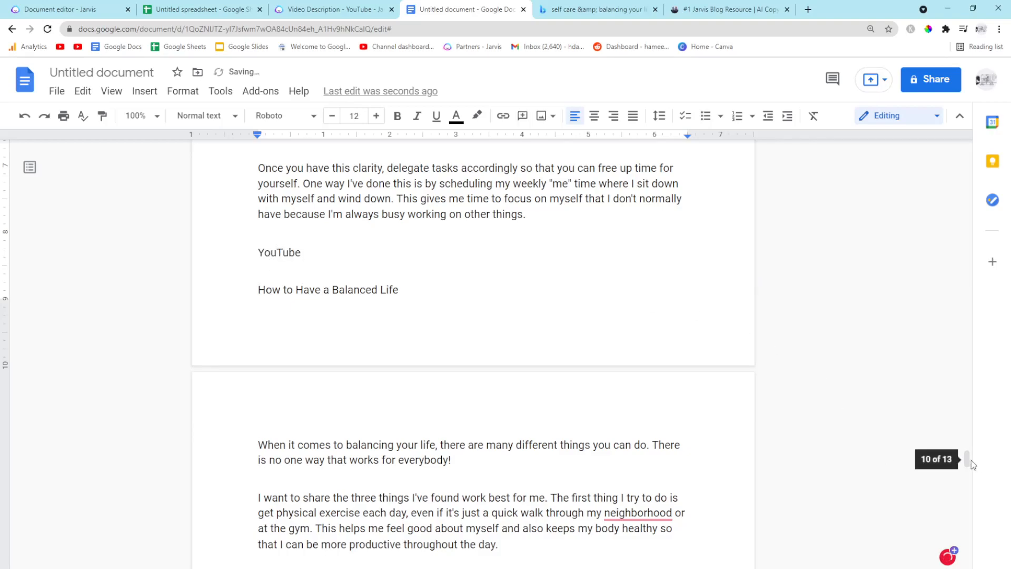
mouse_move(965, 459)
mouse_down()
mouse_move(962, 129)
mouse_move(986, 377)
mouse_move(975, 477)
mouse_move(982, 460)
mouse_up()
text(Title)
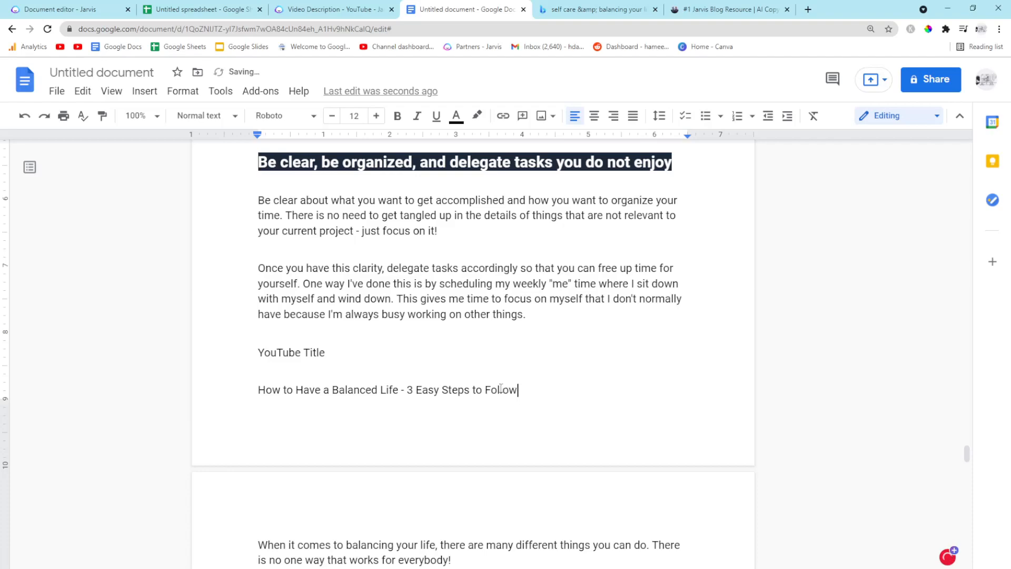
Apply the Title paragraph style to the "YouTube Title" label
scroll(493, 340, down, 1)
drag(331, 294, 191, 298)
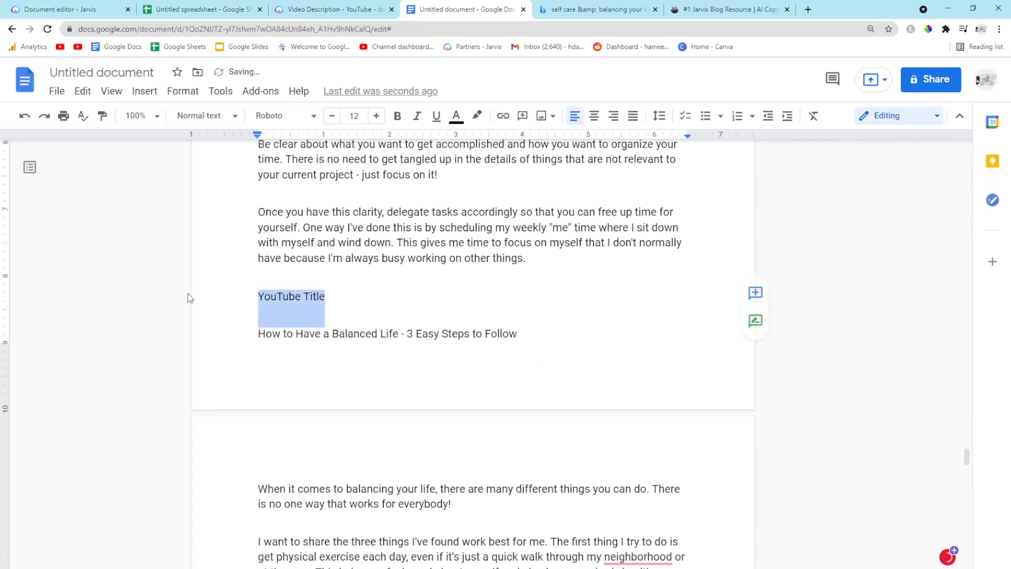
click(535, 246)
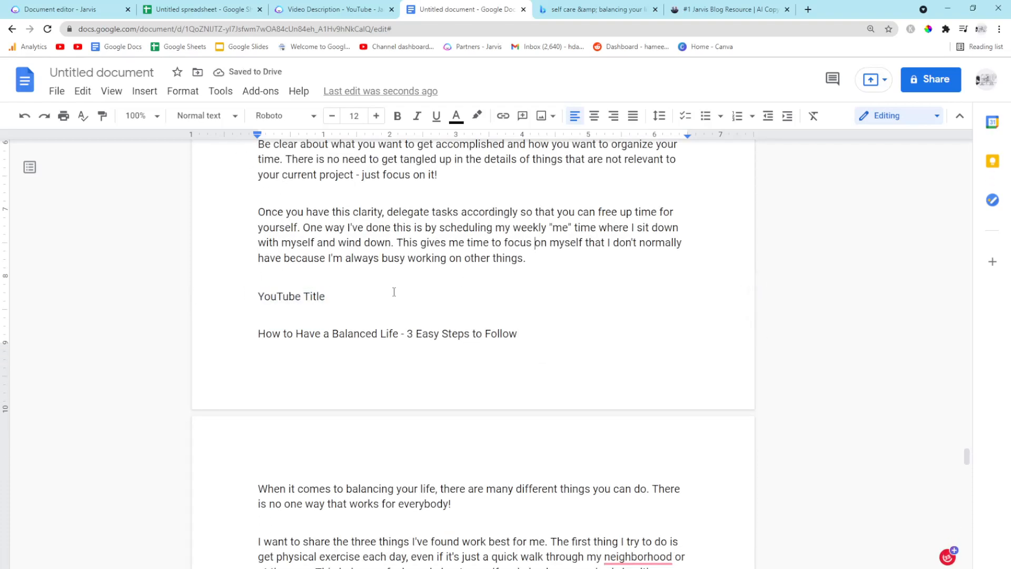
drag(394, 291, 247, 296)
click(220, 116)
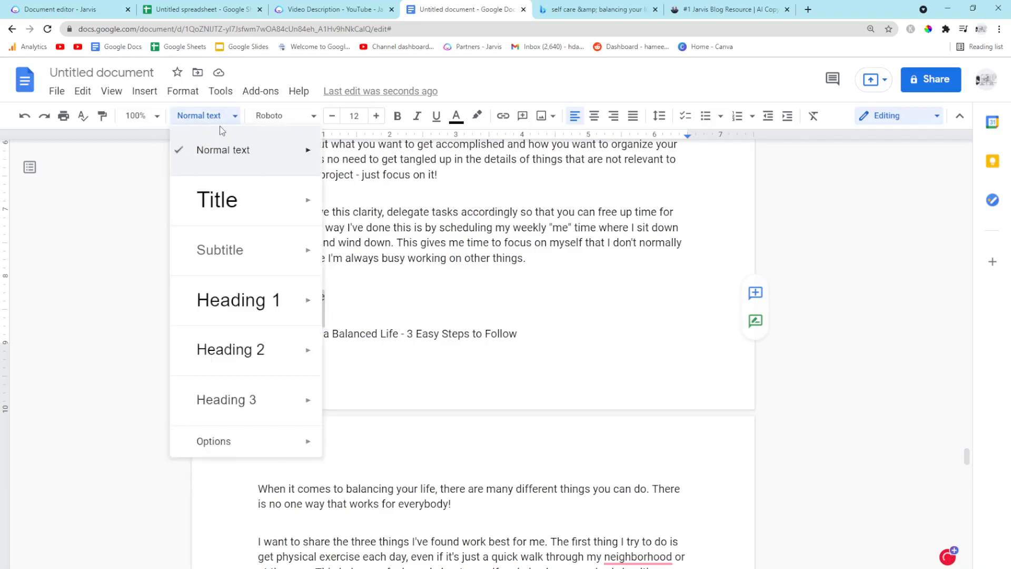
click(239, 200)
Add a "Youtube Description" heading below the title line and apply the Title paragraph style to it
click(526, 368)
scroll(486, 371, down, 3)
scroll(485, 371, down, 10)
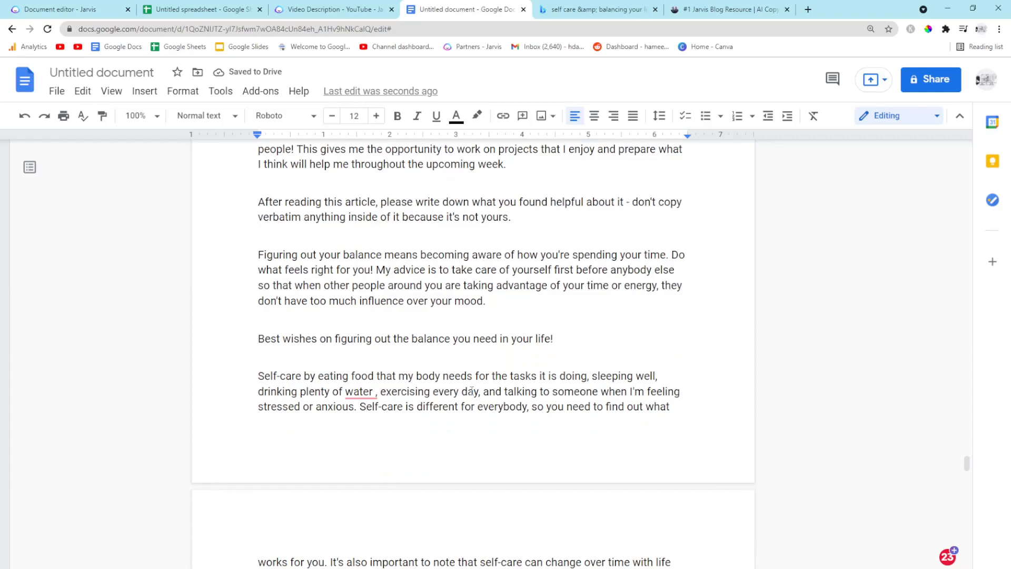
scroll(471, 389, up, 10)
click(533, 318)
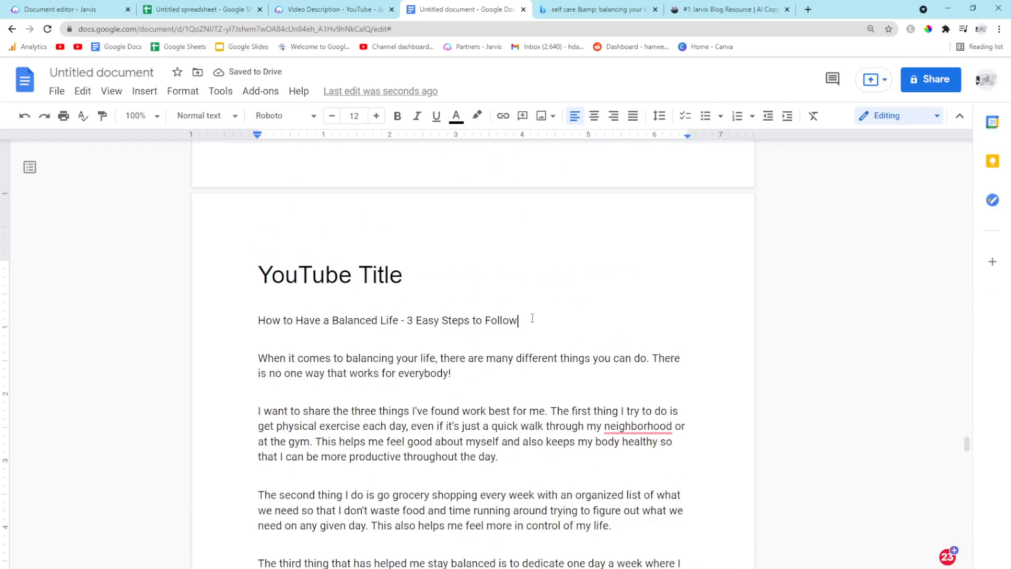
key(Return)
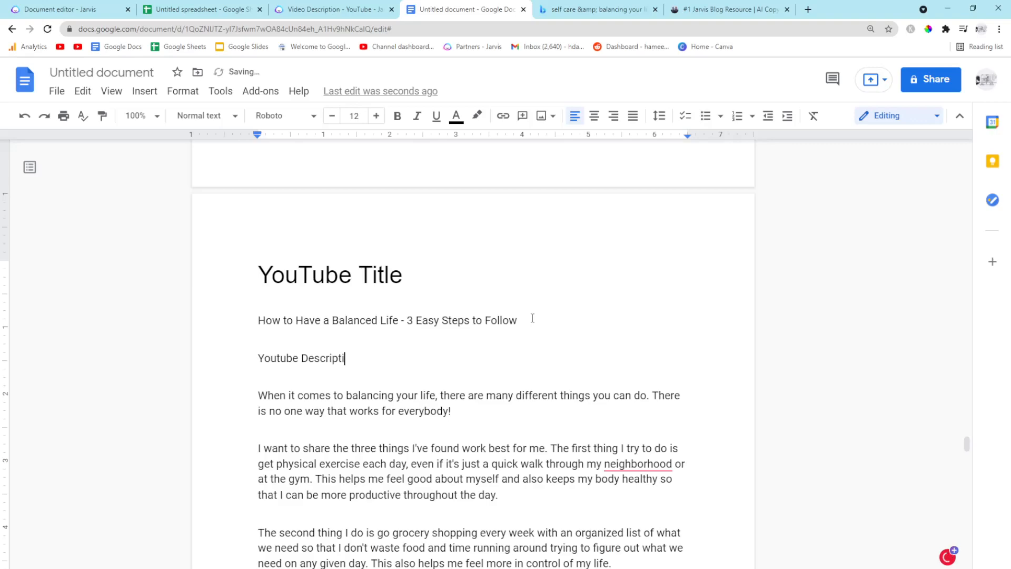
drag(379, 354, 202, 352)
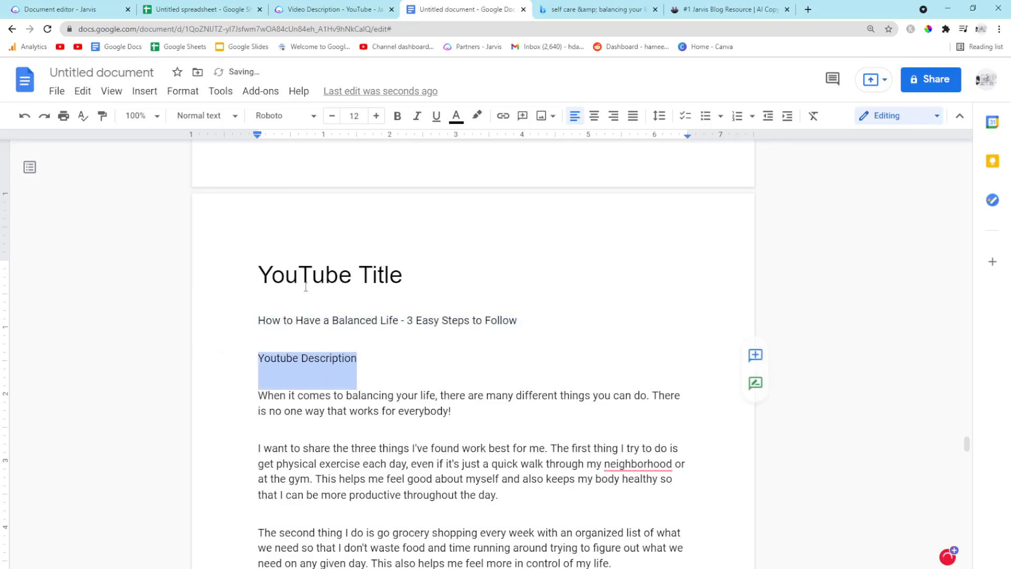
click(203, 116)
click(222, 201)
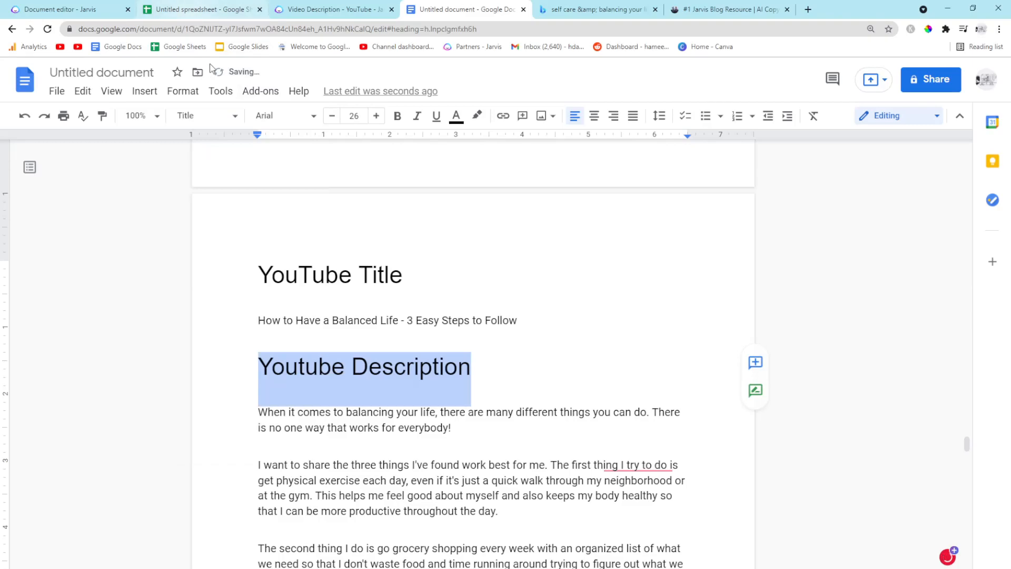
In Jarvis, set the content brief to "write a 255 character meta description about this article"
click(60, 9)
click(523, 363)
scroll(577, 422, down, 10)
scroll(578, 423, down, 10)
scroll(174, 345, down, 5)
scroll(163, 295, up, 5)
triple_click(182, 330)
text(write a 255 character)
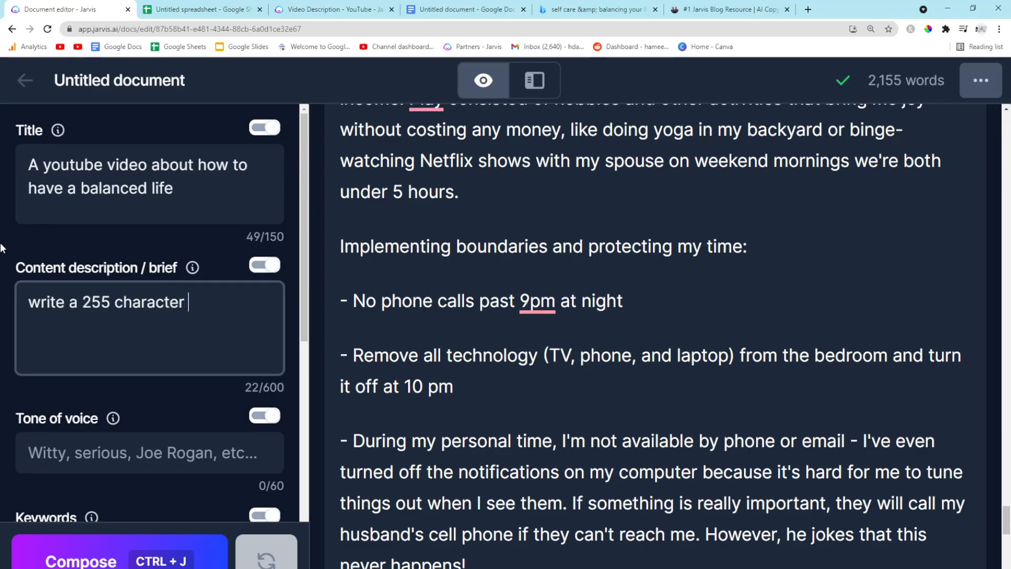
text( meta description about this article)
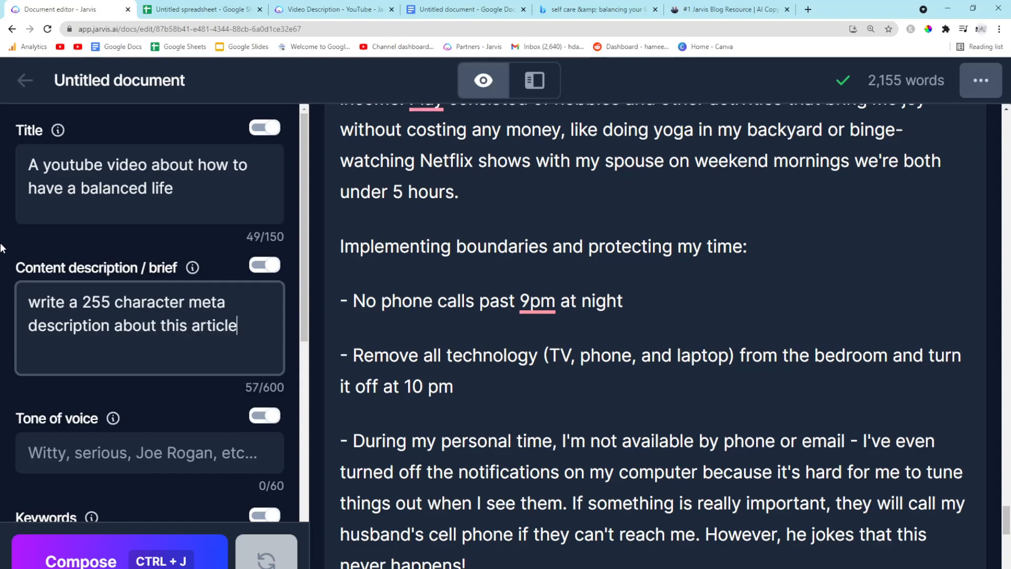
Change the Jarvis title to "3 steps to living a balanced life"
triple_click(186, 209)
text(3 steps to living)
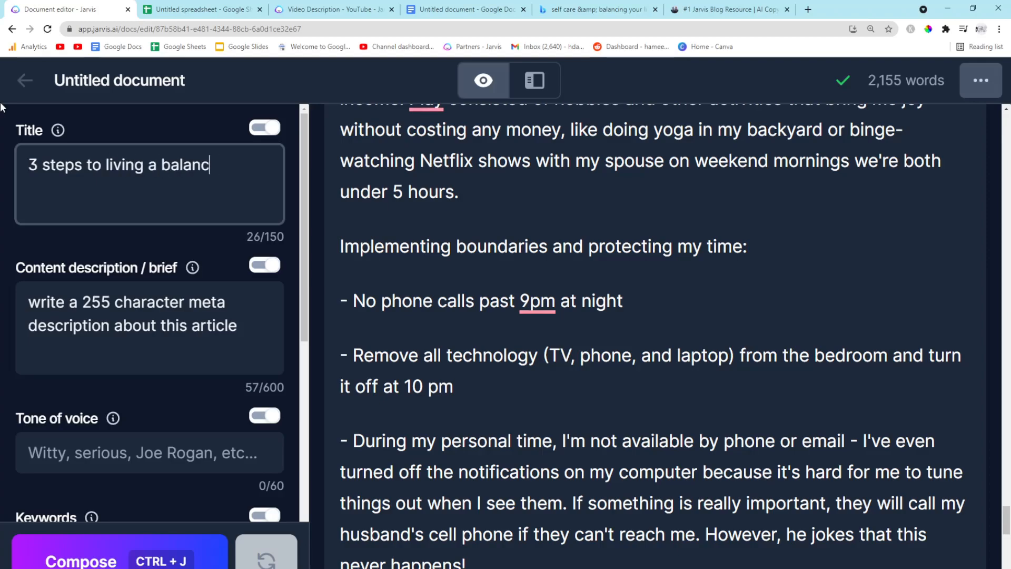
scroll(488, 400, down, 15)
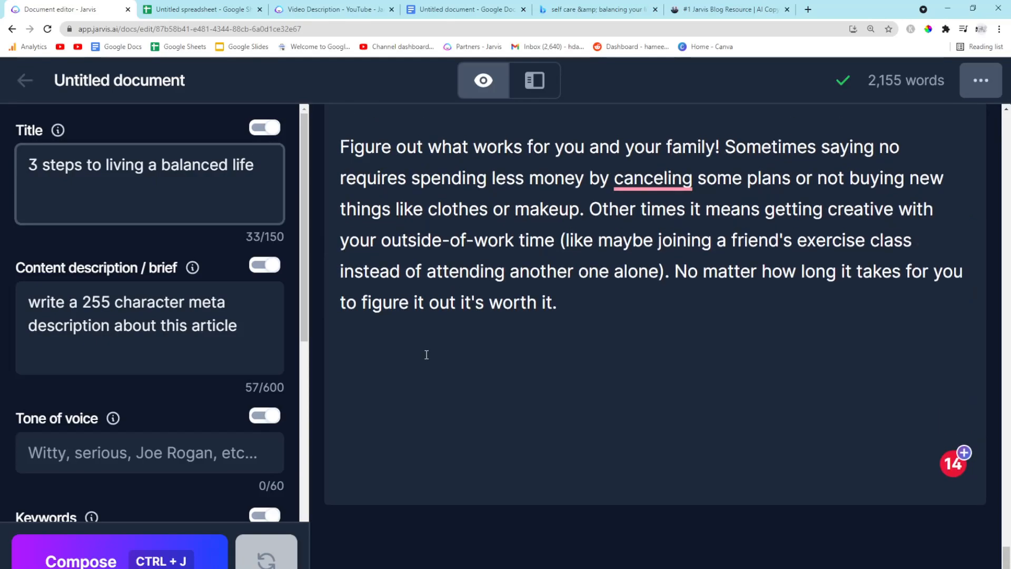
Add "Meta description:" at the end of the Jarvis document and run Compose to generate the description
click(400, 394)
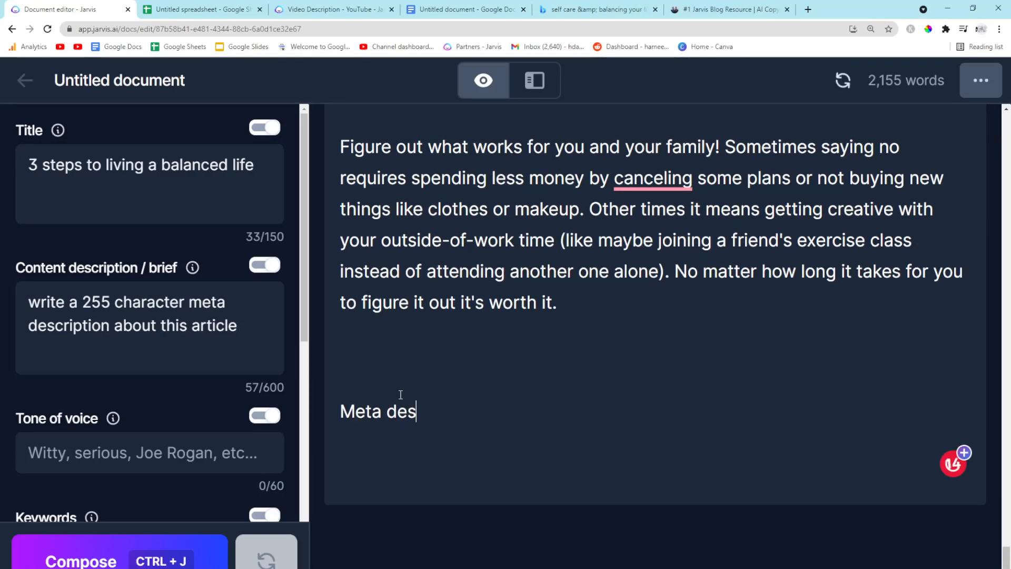
text(Meta description:)
key(Return)
key(ctrl+j)
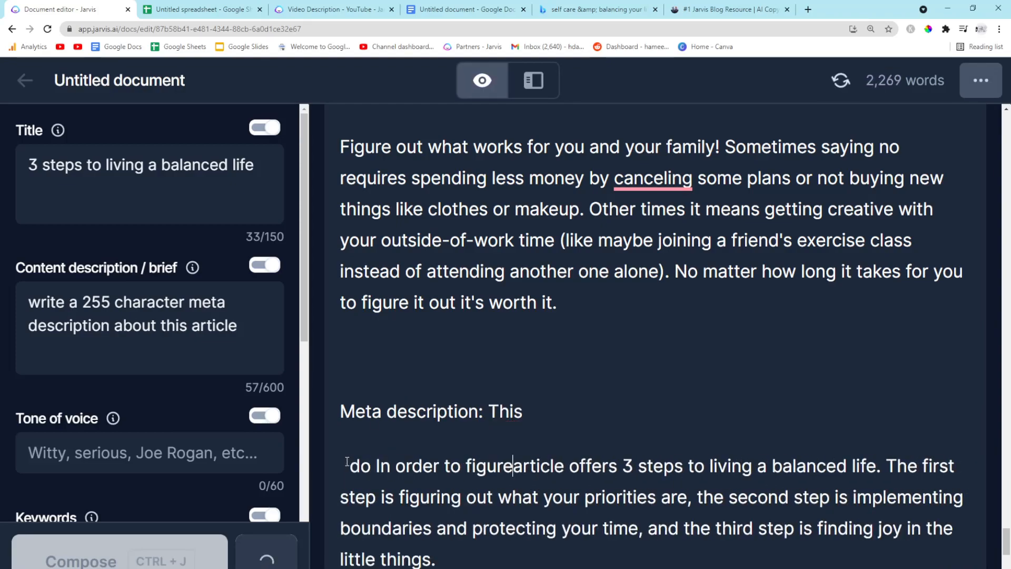
Undo the stray text inserted into the meta description and begin it with "This"
scroll(563, 416, down, 7)
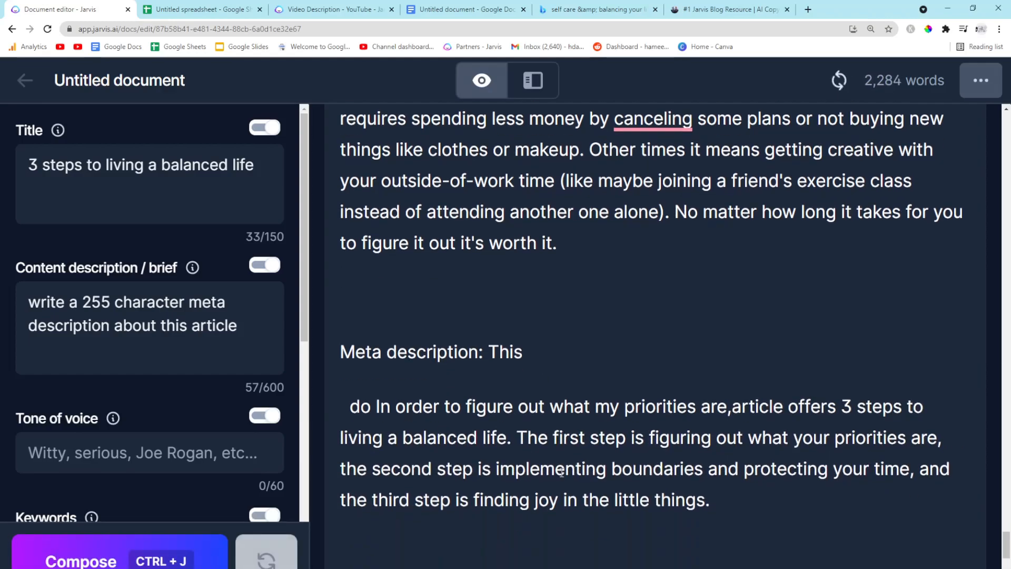
key(ctrl+z)
key(ctrl+z)
key(ctrl+z)
key(ctrl+z)
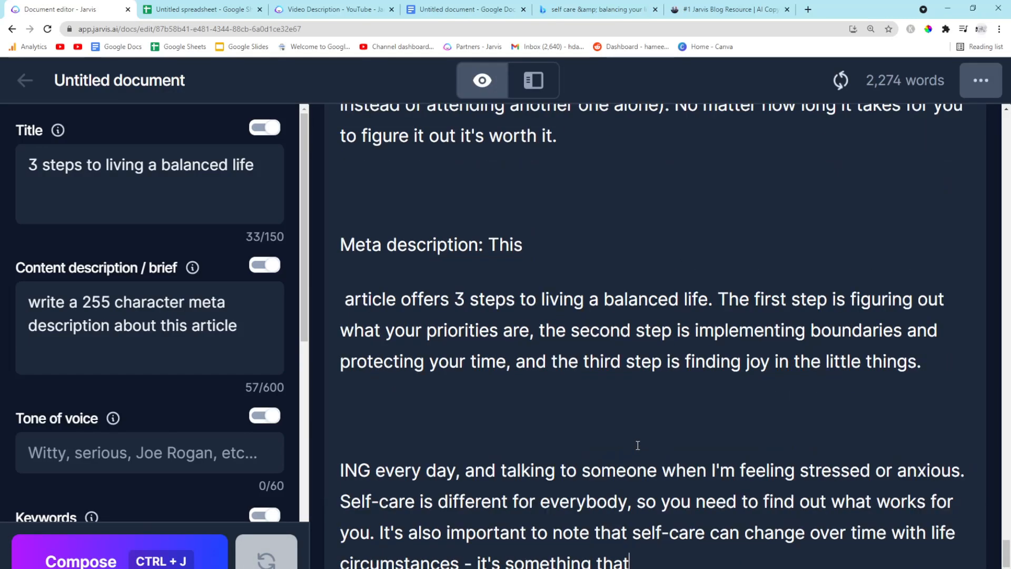
text(This)
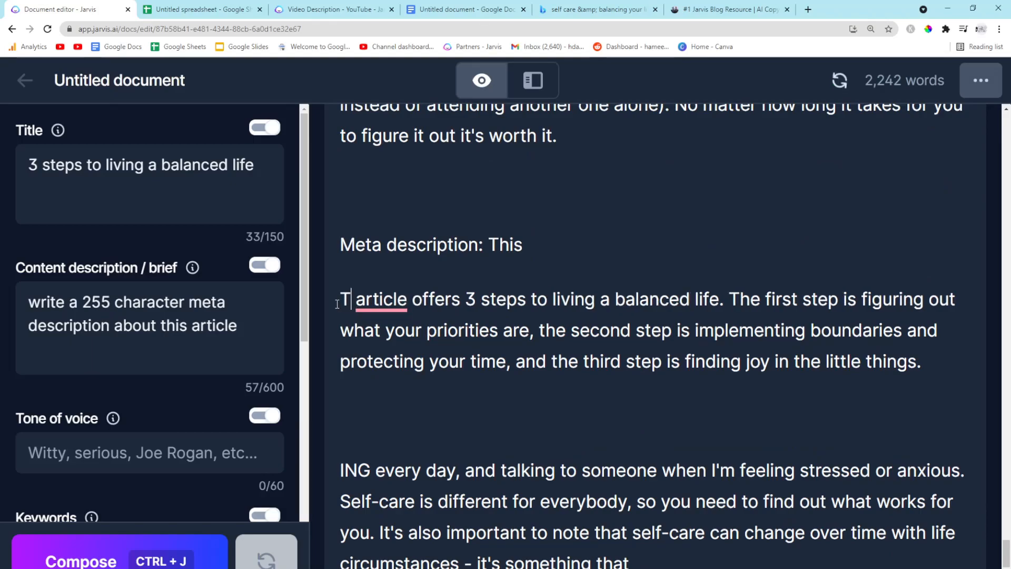
scroll(818, 346, down, 1)
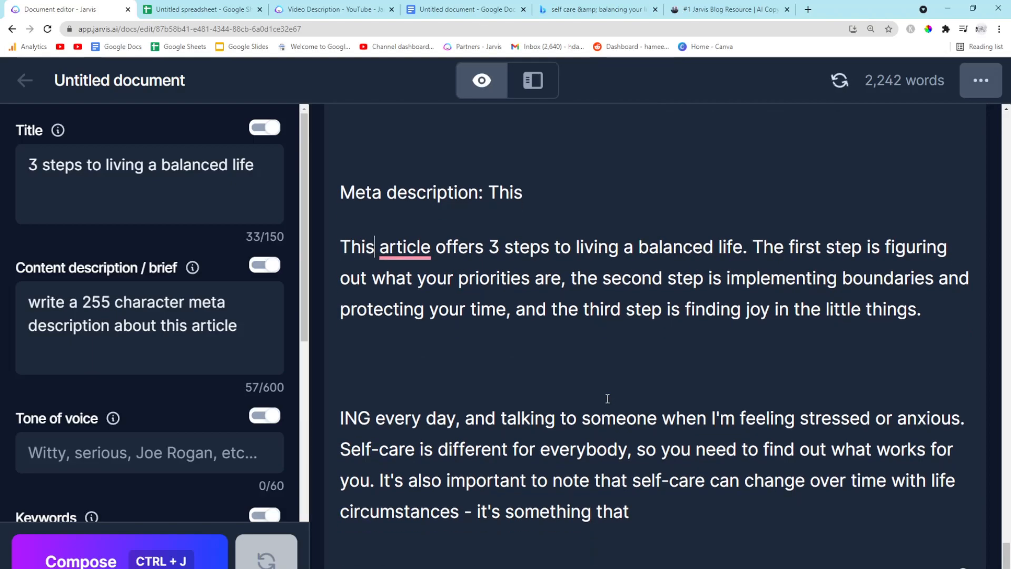
Delete the leftover generated text below the meta description in the Jarvis document
drag(630, 509, 319, 420)
key(BackSpace)
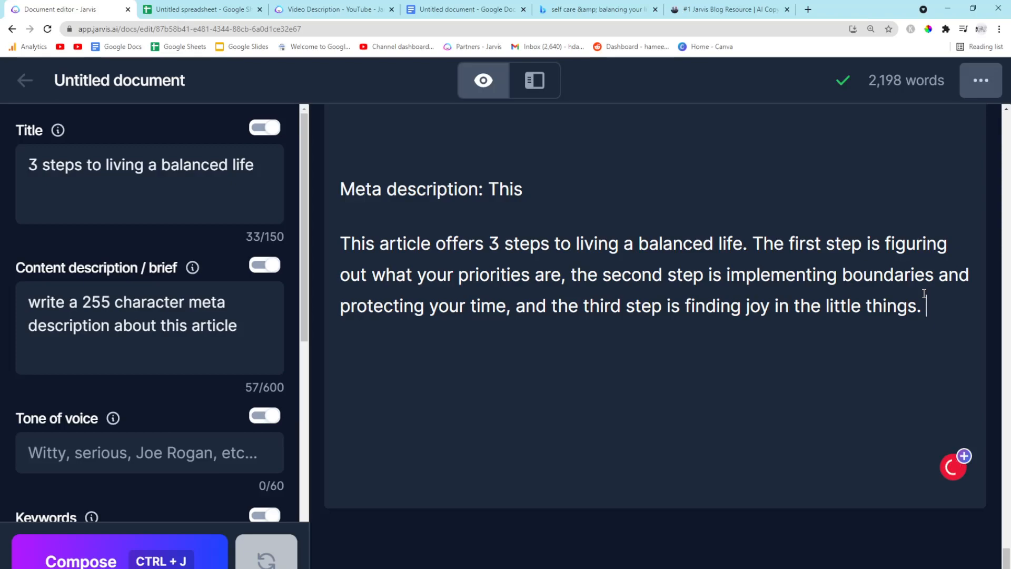
In a new browser tab, search Google for "character checker"
drag(949, 313, 320, 255)
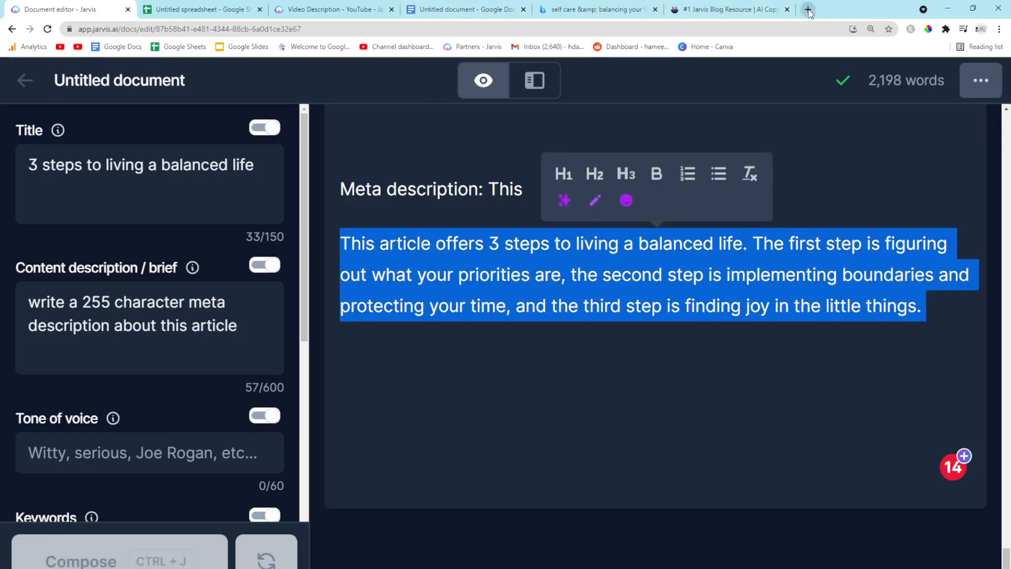
click(808, 9)
text(g)
key(Return)
text(charac)
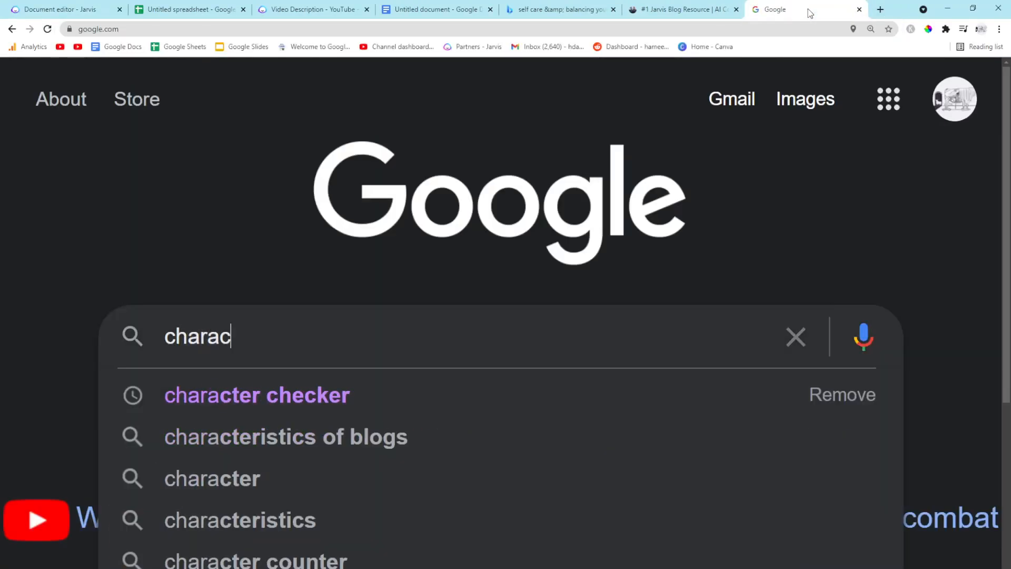
text(ter checfker)
key(Return)
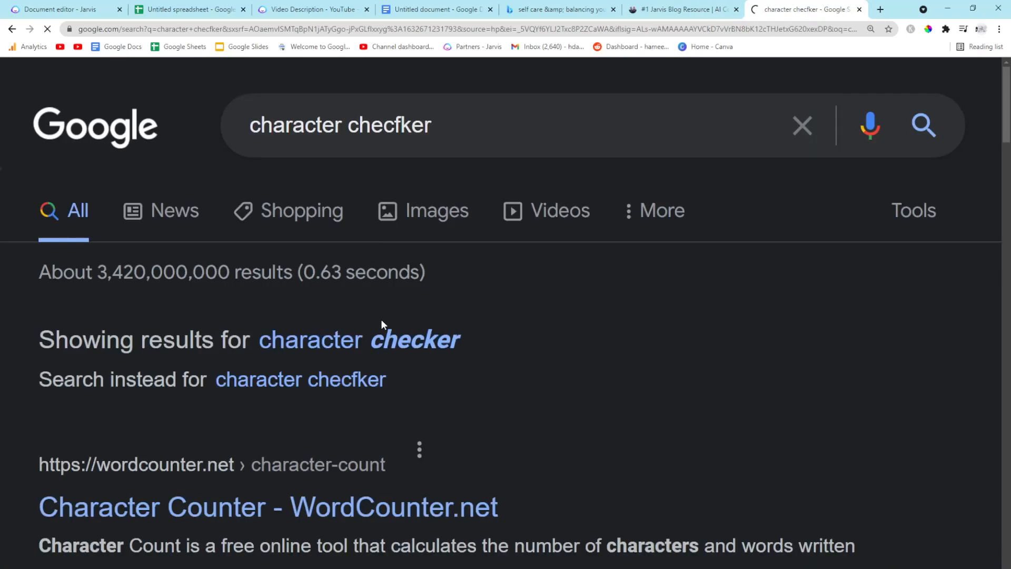
Open WordCounter.net's Character Counter and clear the text pasted into its box
click(268, 497)
click(440, 309)
key(ctrl+v)
key(ctrl+a)
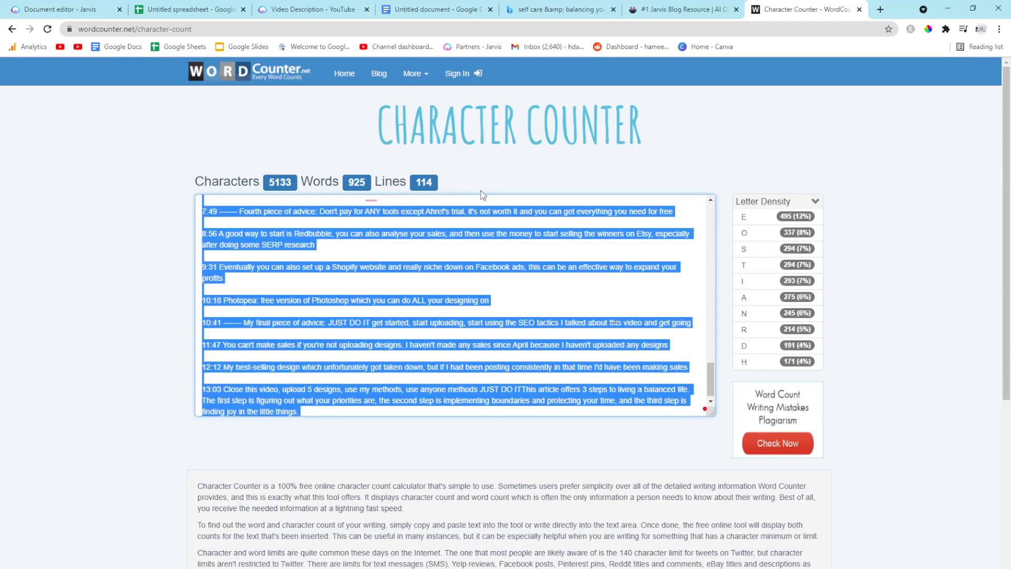
key(BackSpace)
Copy the meta description from Jarvis and paste it into the Character Counter to count its characters
click(58, 9)
click(914, 322)
drag(948, 291, 335, 240)
key(ctrl+c)
click(806, 9)
click(463, 226)
key(ctrl+v)
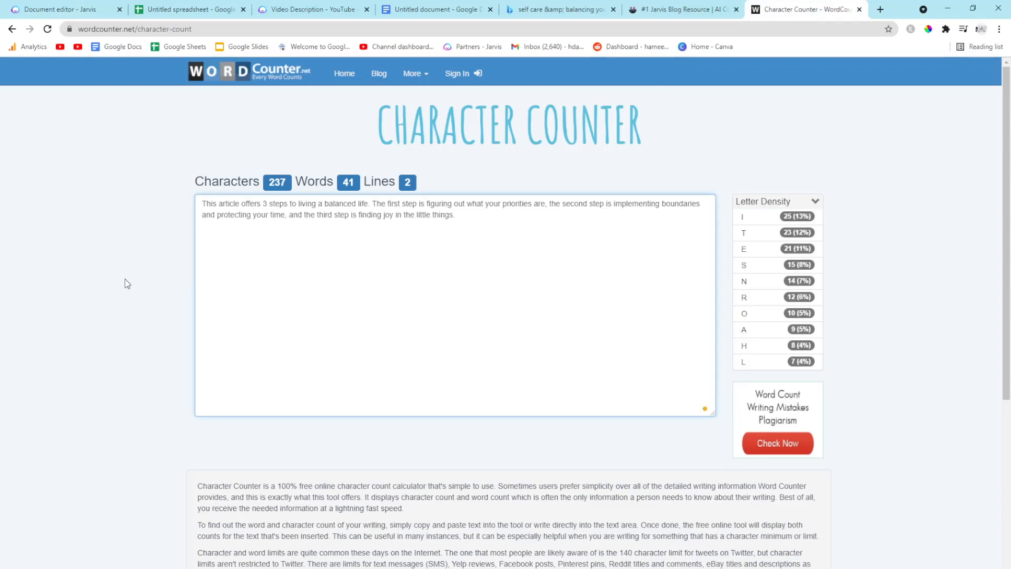
click(91, 10)
click(670, 306)
scroll(648, 314, up, 10)
scroll(630, 346, up, 15)
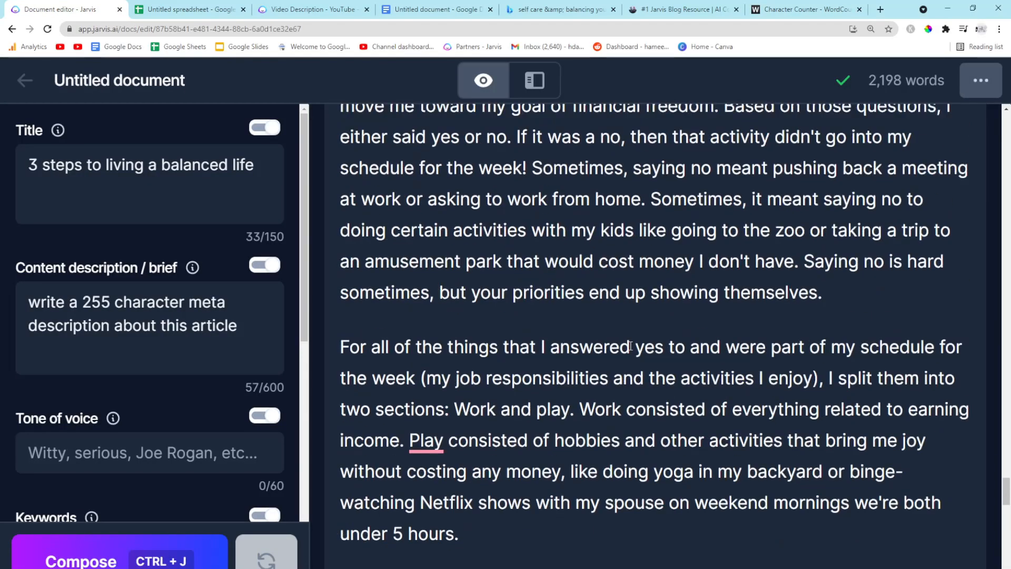
click(264, 7)
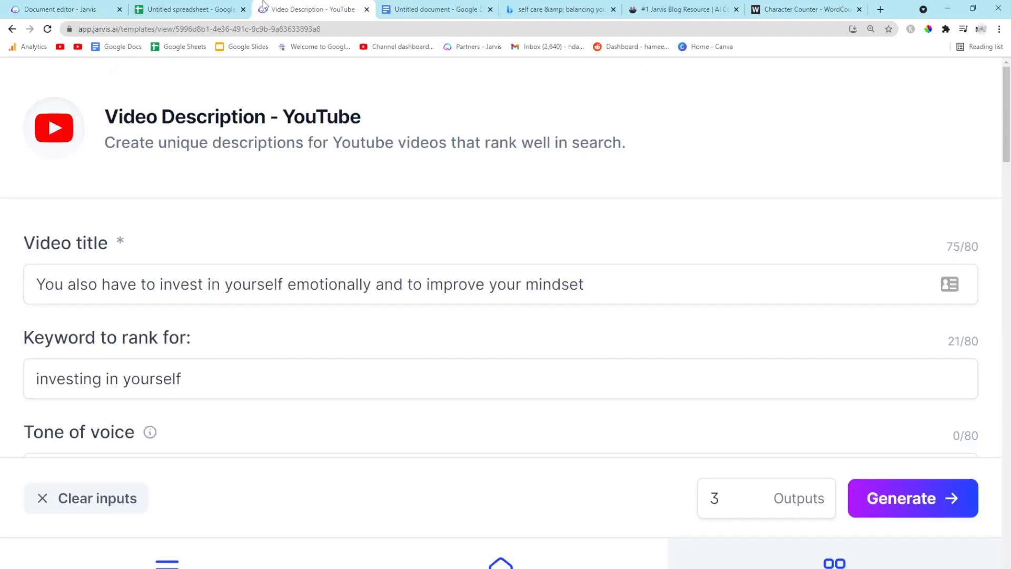
In Google Docs, add a "Meta description:" label on a new line after the article's last paragraph
click(432, 4)
scroll(420, 424, down, 20)
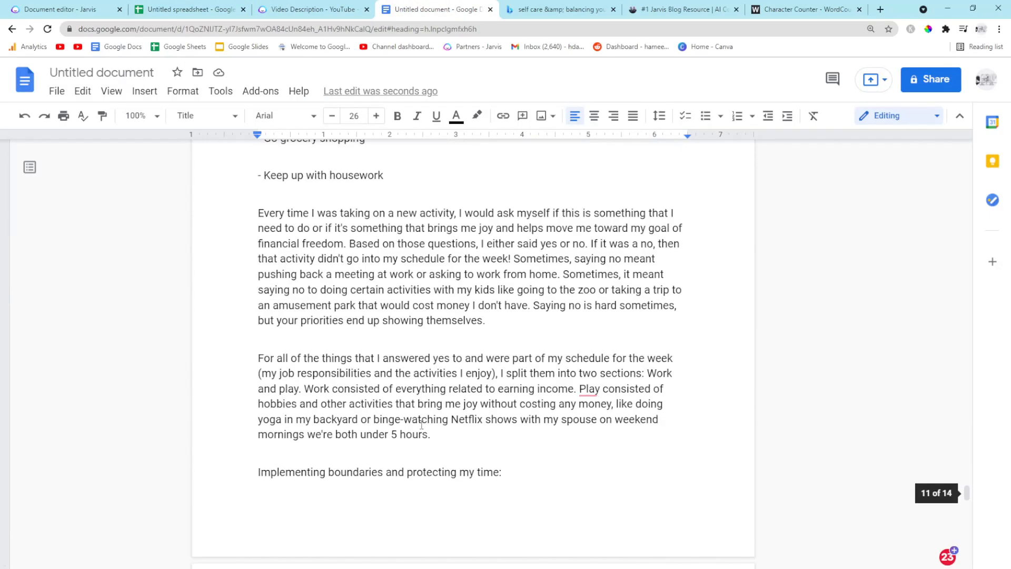
scroll(420, 424, down, 8)
scroll(421, 422, up, 20)
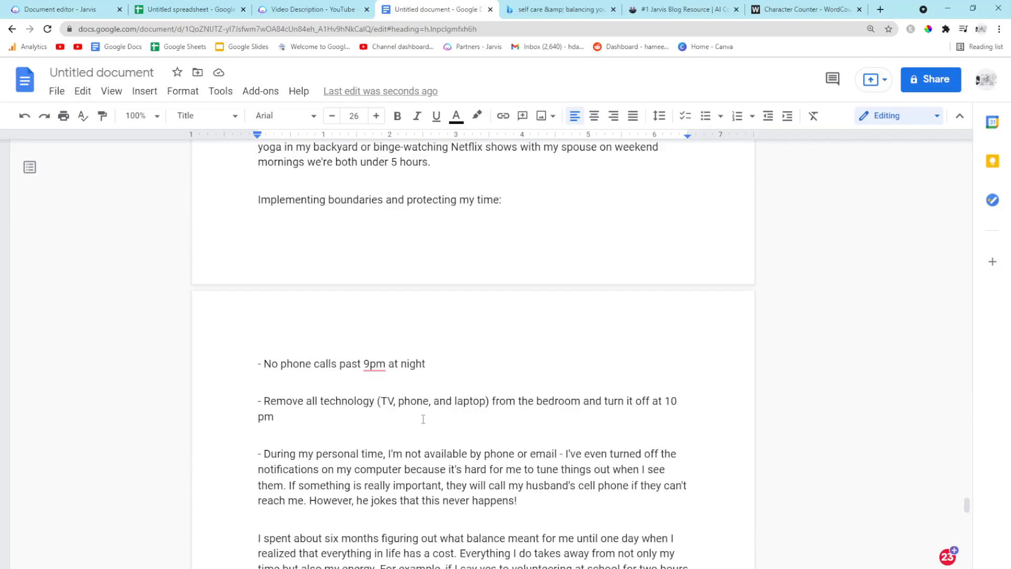
scroll(422, 419, up, 10)
click(282, 314)
scroll(543, 346, up, 8)
scroll(583, 428, down, 6)
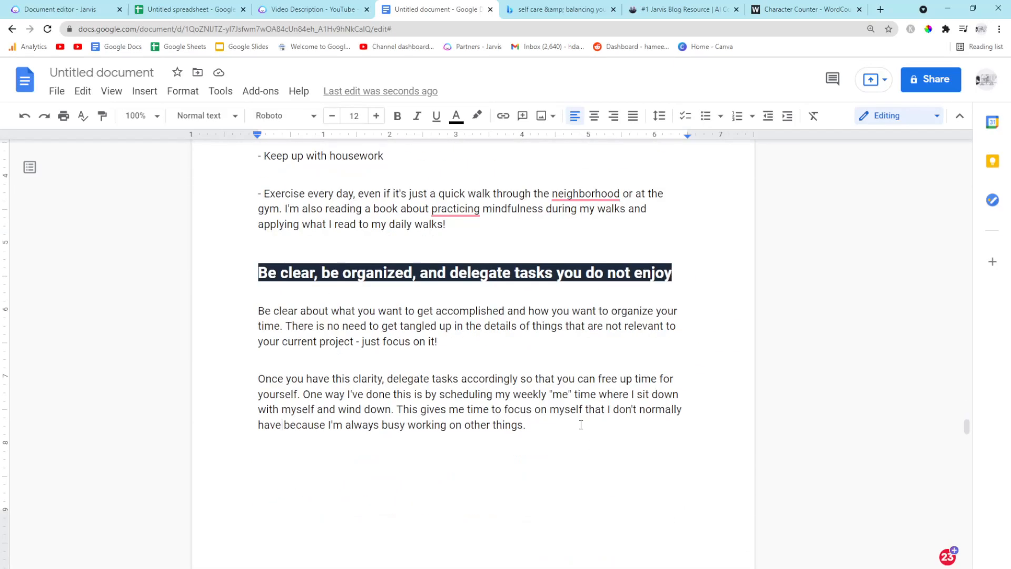
key(Return)
key(Return)
text(Meta description:)
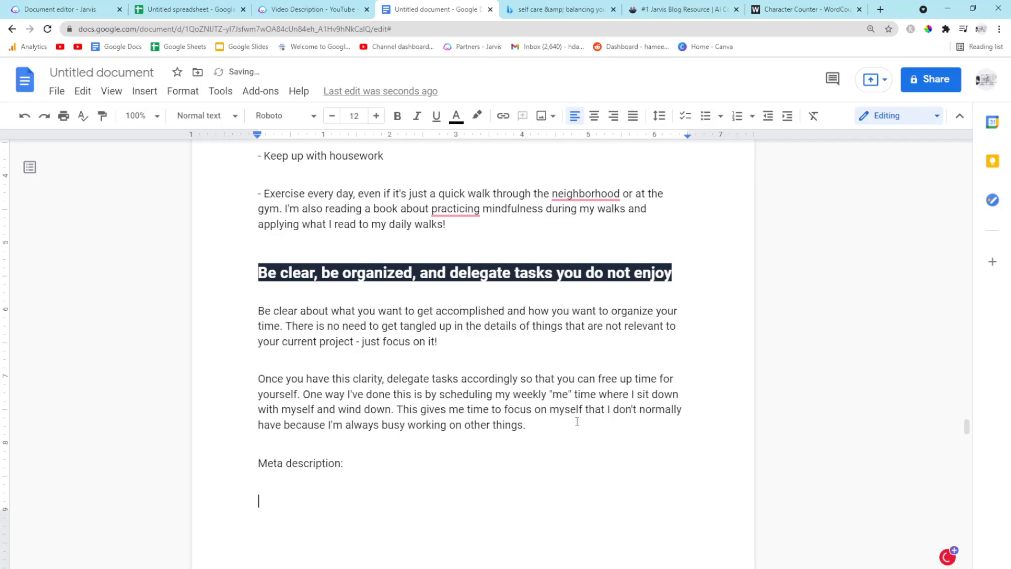
Paste the meta description below the "Meta description:" label
key(ctrl+v)
triple_click(488, 517)
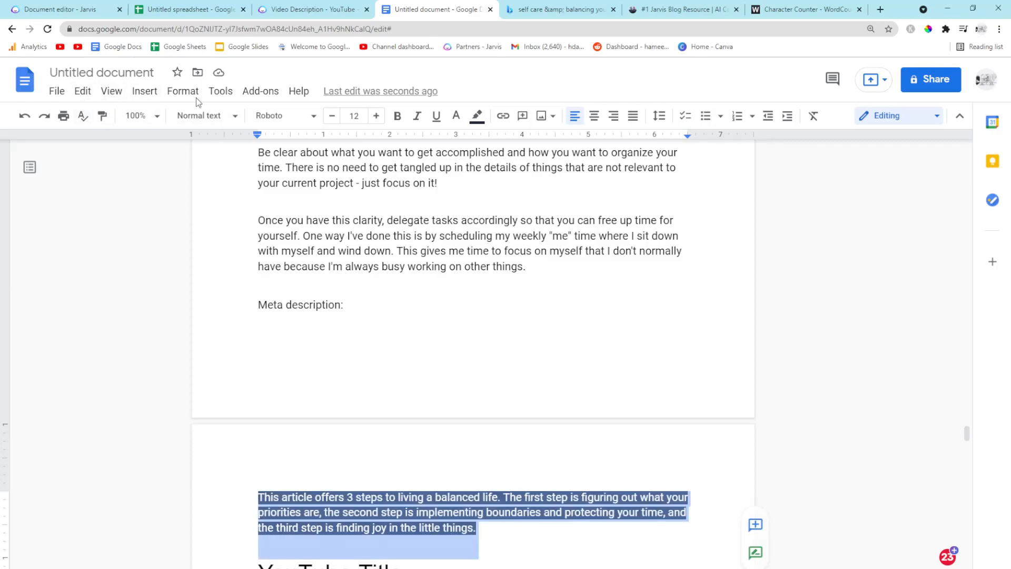
click(477, 117)
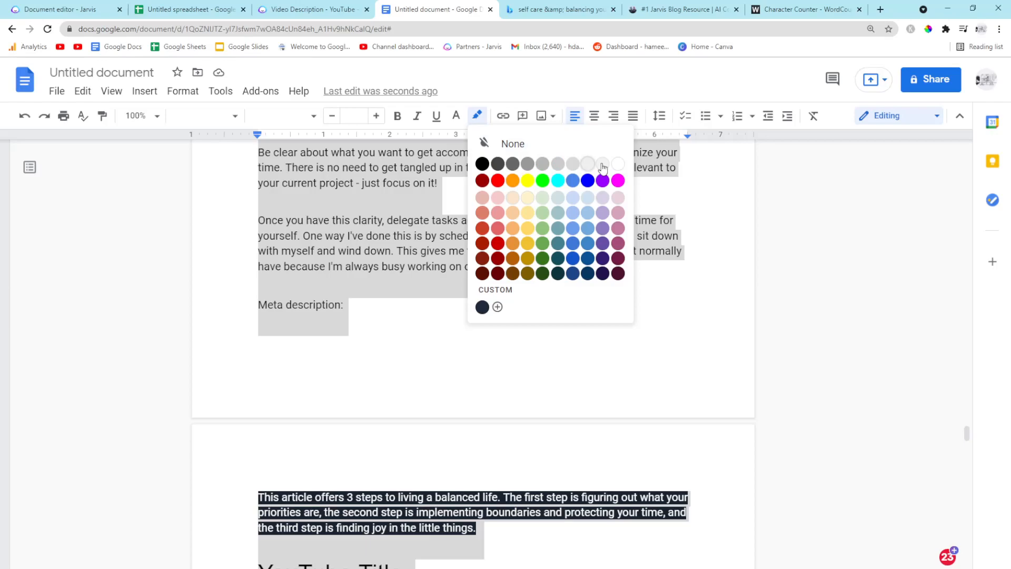
click(316, 326)
Select the pasted meta description text and set its text colour to black
scroll(411, 385, down, 4)
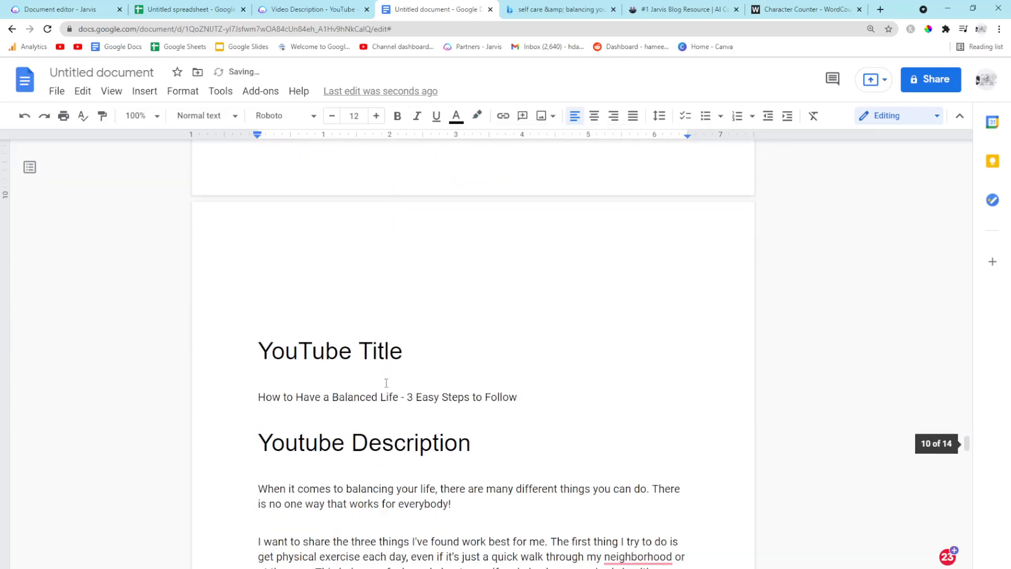
scroll(374, 334, up, 3)
key(ctrl+a)
scroll(437, 251, down, 4)
drag(538, 262, 368, 160)
click(456, 115)
click(461, 141)
click(311, 248)
scroll(366, 373, down, 3)
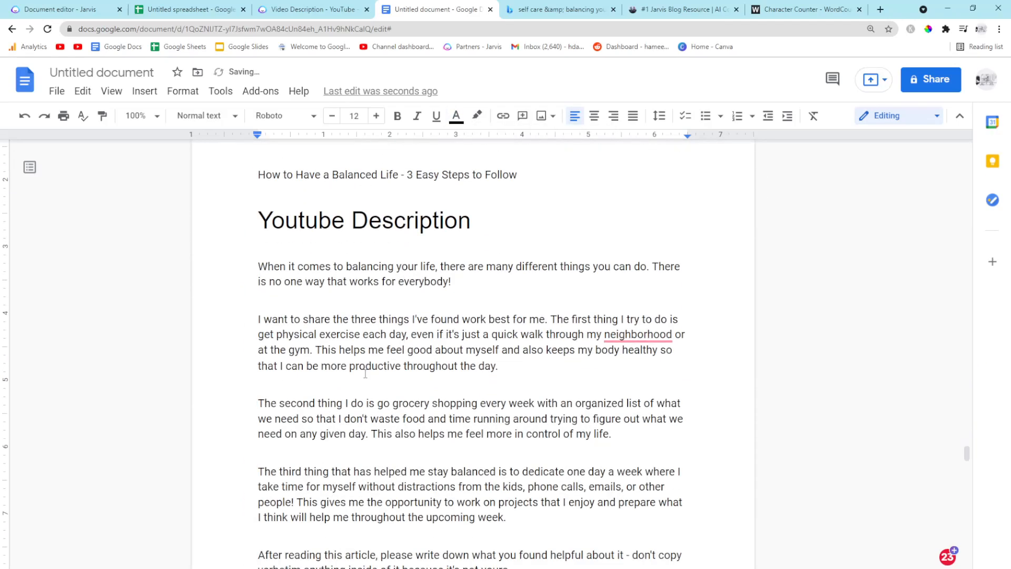
Check the Google Doc's word count
scroll(366, 373, down, 20)
scroll(366, 372, down, 14)
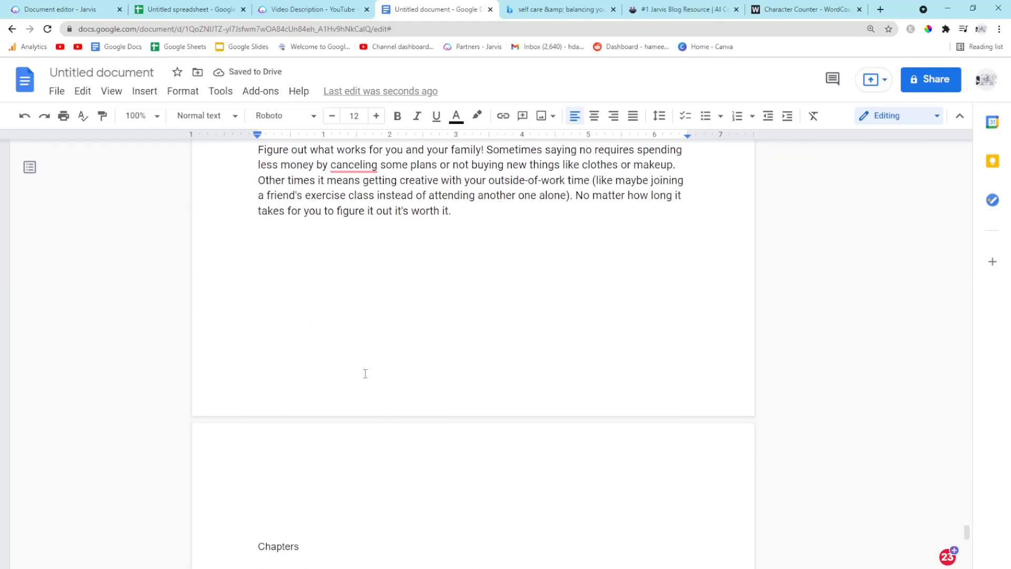
scroll(366, 373, up, 11)
scroll(366, 373, down, 20)
scroll(365, 373, down, 5)
scroll(366, 373, up, 20)
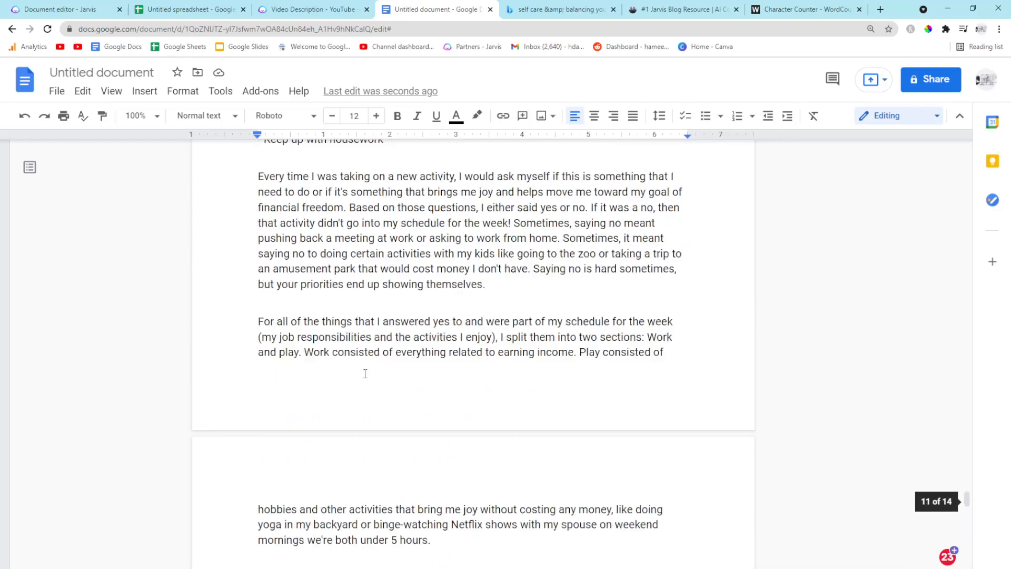
scroll(366, 373, up, 1)
click(220, 91)
click(242, 138)
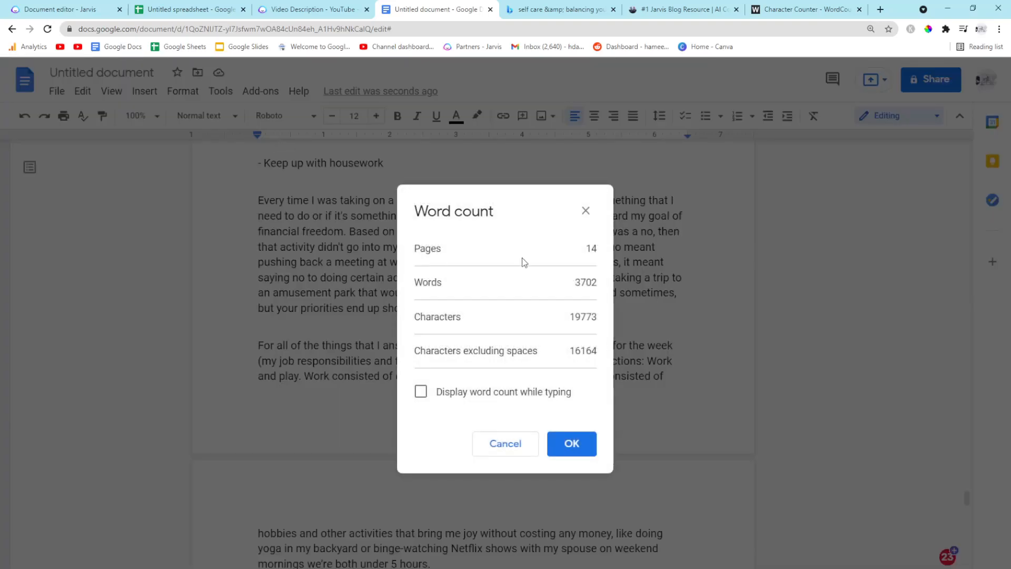
click(571, 447)
Select the entire document and set all its text colour to black
scroll(572, 446, up, 15)
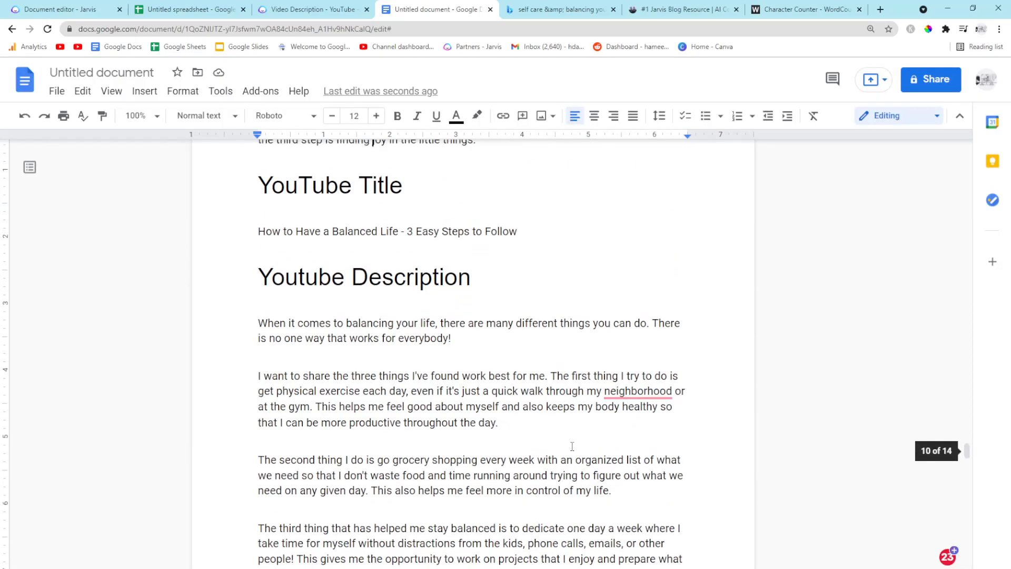
scroll(572, 446, up, 20)
scroll(572, 446, up, 20)
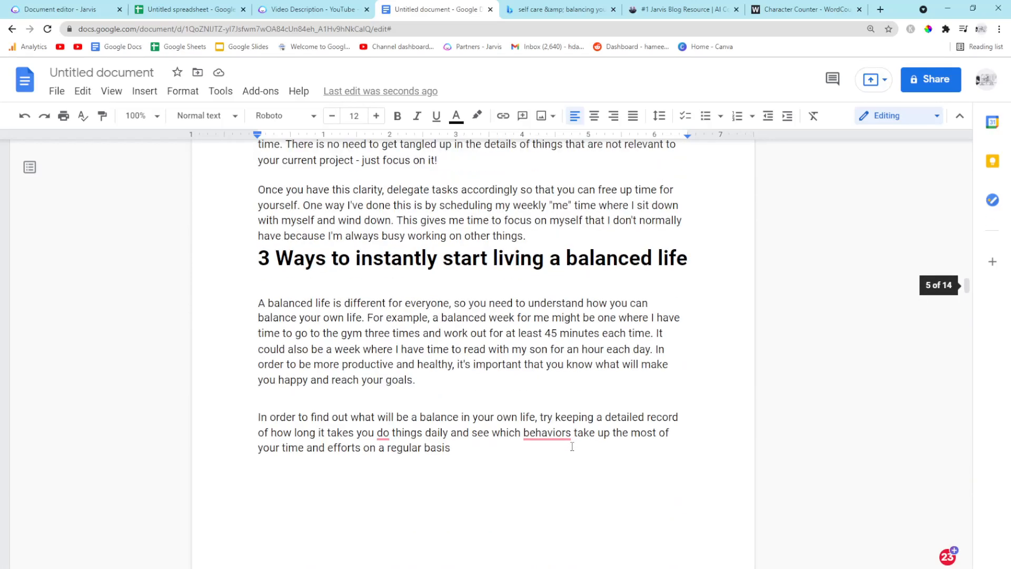
scroll(572, 446, down, 5)
drag(408, 377, 267, 256)
click(242, 208)
key(ctrl+a)
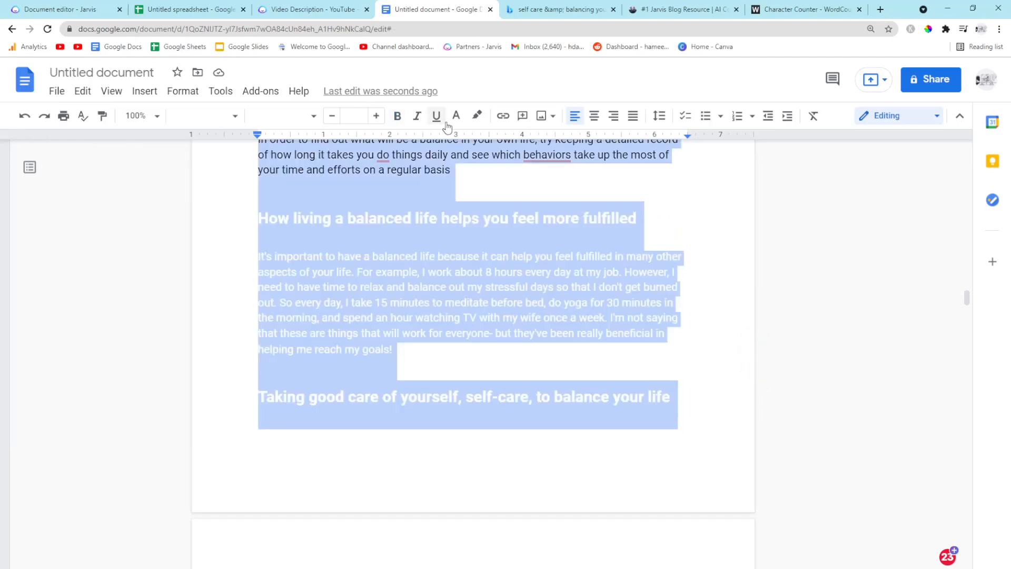
click(456, 117)
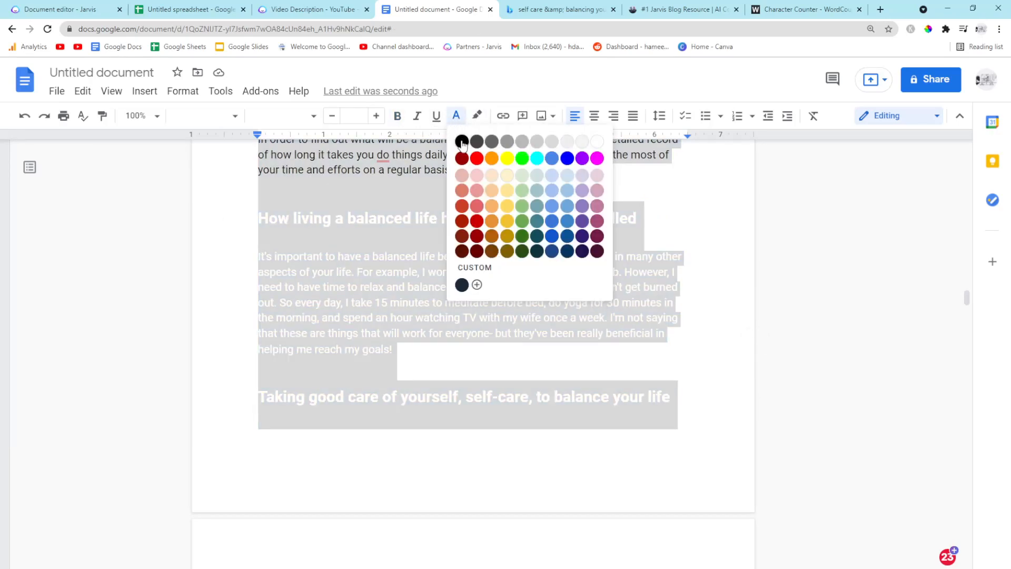
click(462, 142)
Scroll through the document to review the article's headings and formatting
scroll(339, 263, up, 15)
scroll(338, 336, up, 9)
scroll(338, 336, up, 15)
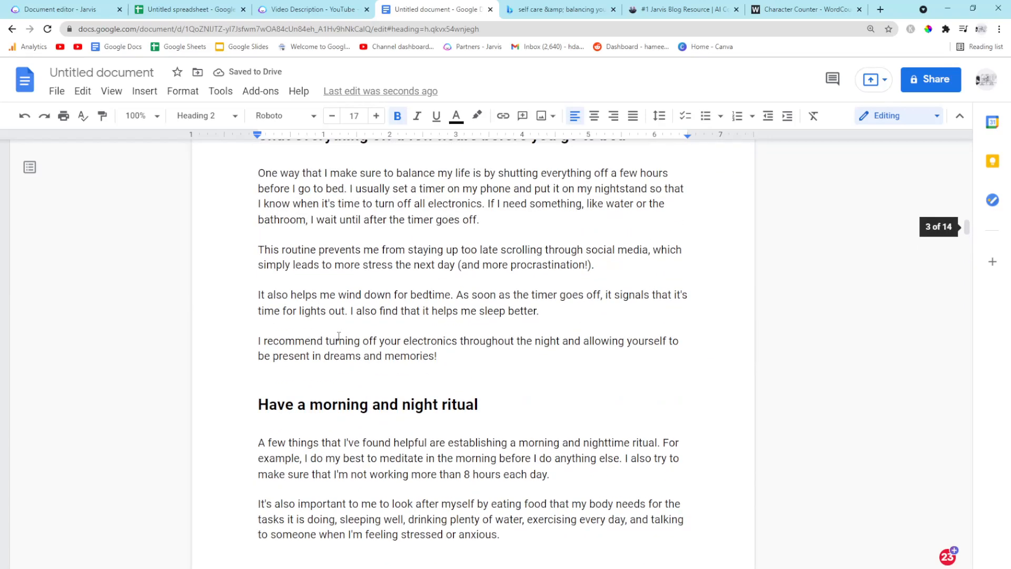
scroll(339, 336, up, 15)
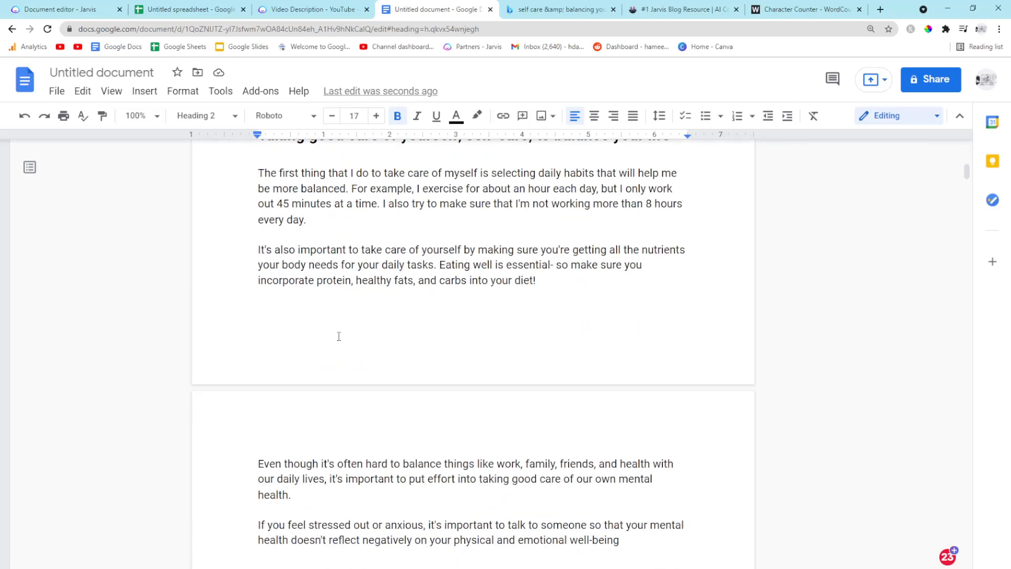
scroll(339, 336, down, 20)
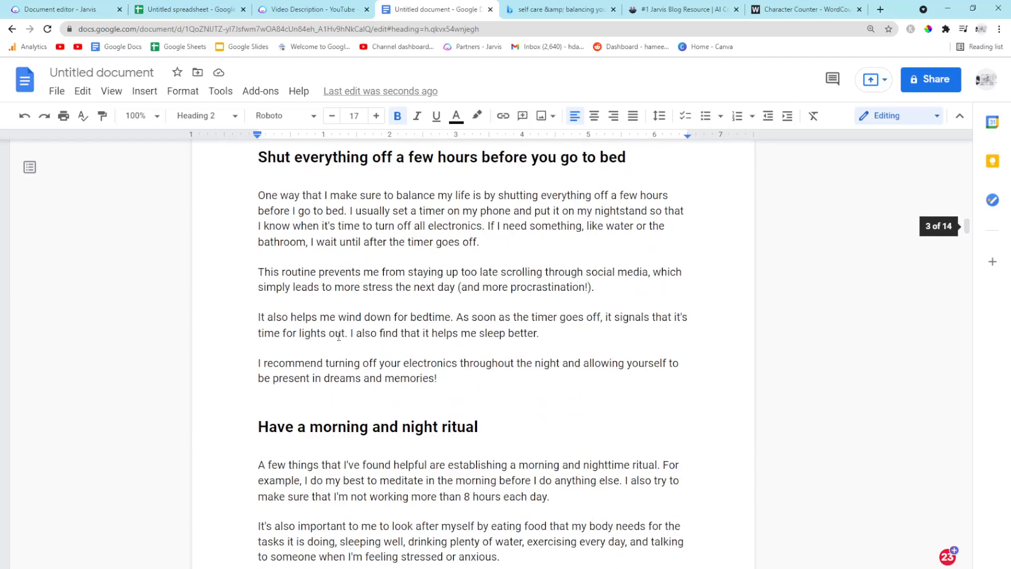
scroll(338, 336, down, 15)
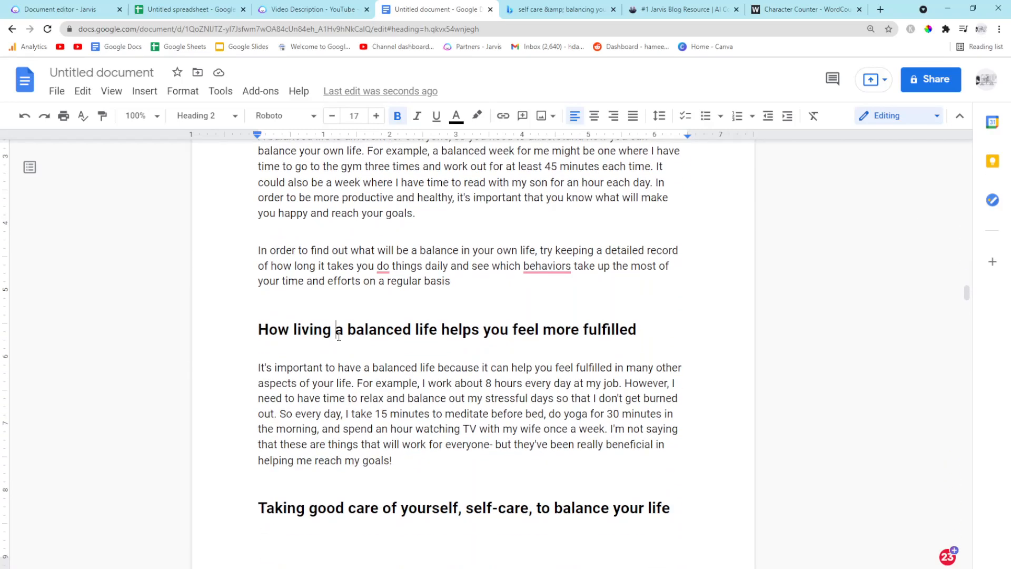
scroll(339, 336, down, 15)
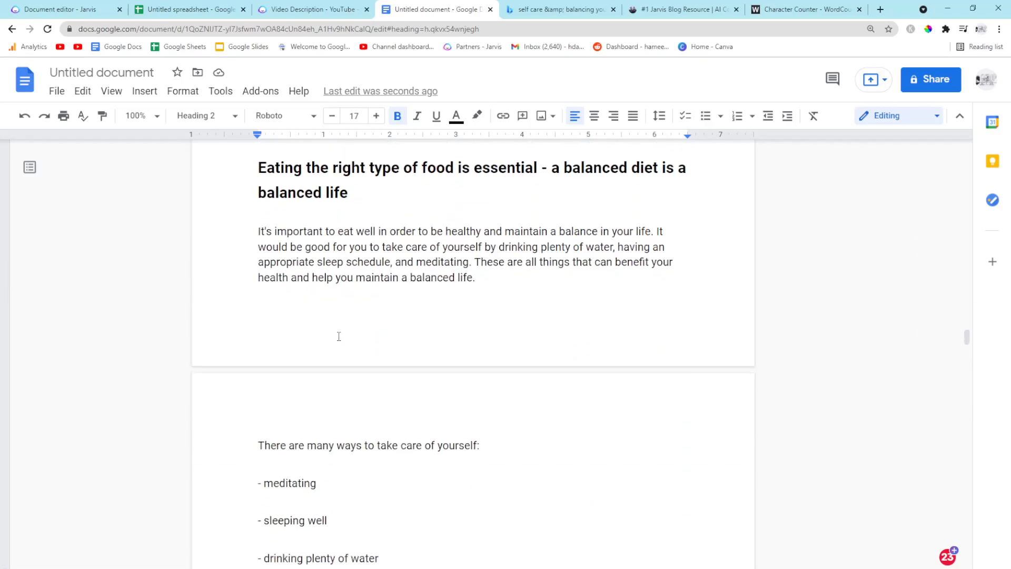
scroll(339, 336, down, 15)
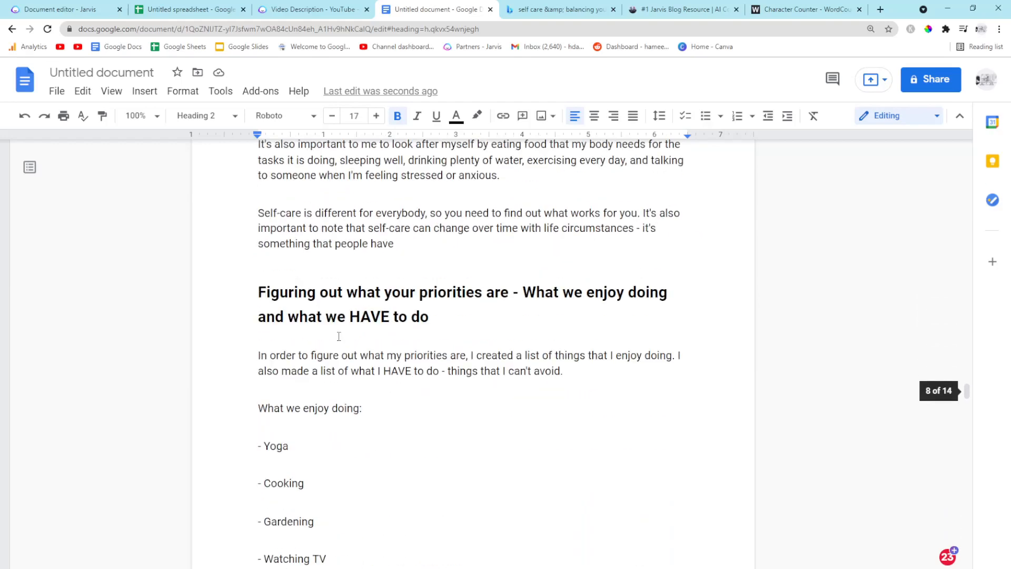
scroll(339, 336, down, 15)
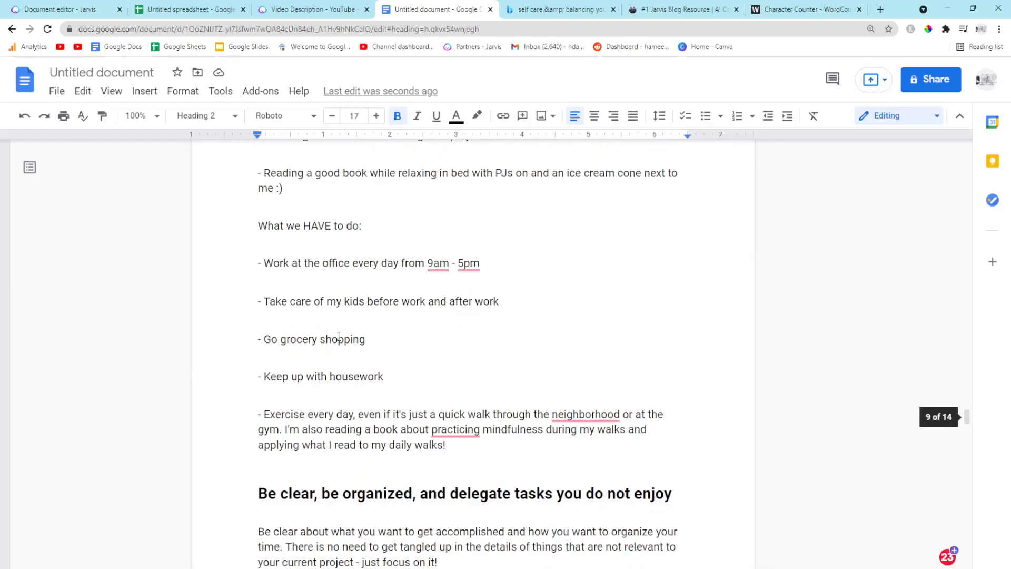
scroll(338, 336, down, 5)
scroll(339, 339, up, 4)
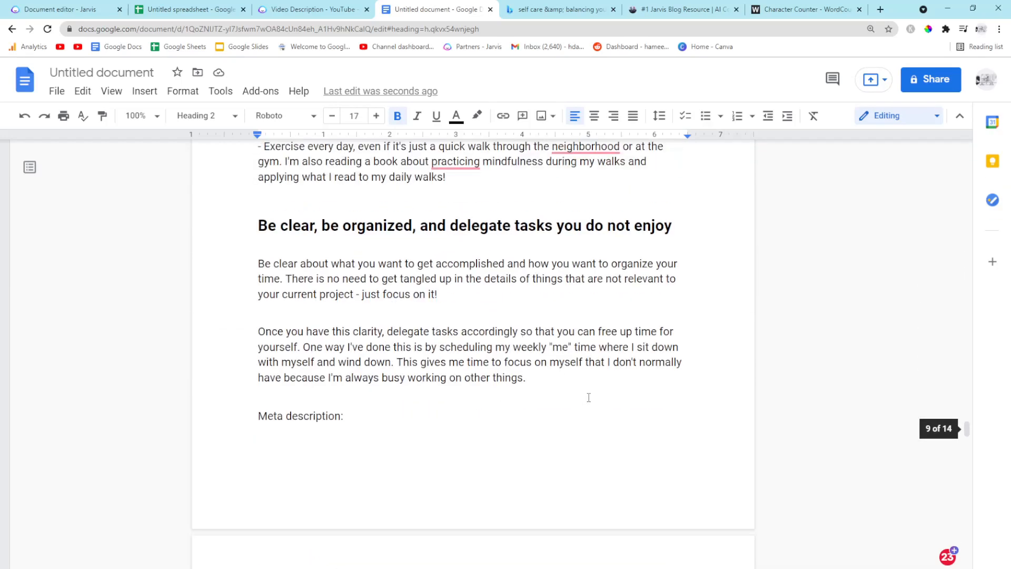
Delete the extra gap between the article's last paragraph and the meta description section
drag(589, 397, 244, 425)
scroll(316, 273, up, 20)
scroll(263, 284, up, 15)
scroll(275, 287, up, 14)
key(BackSpace)
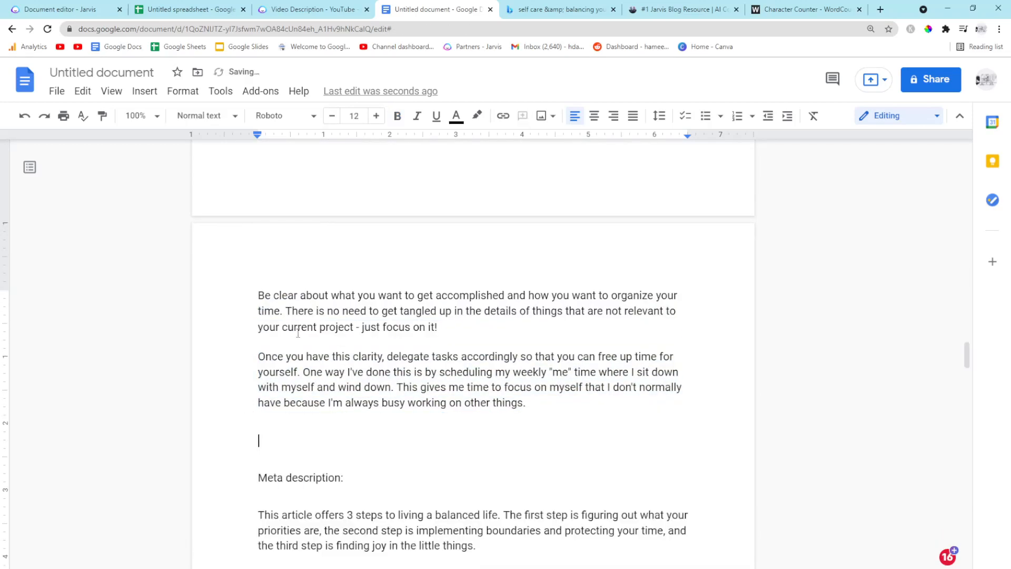
Check the word count again and review the meta description and YouTube sections
click(221, 92)
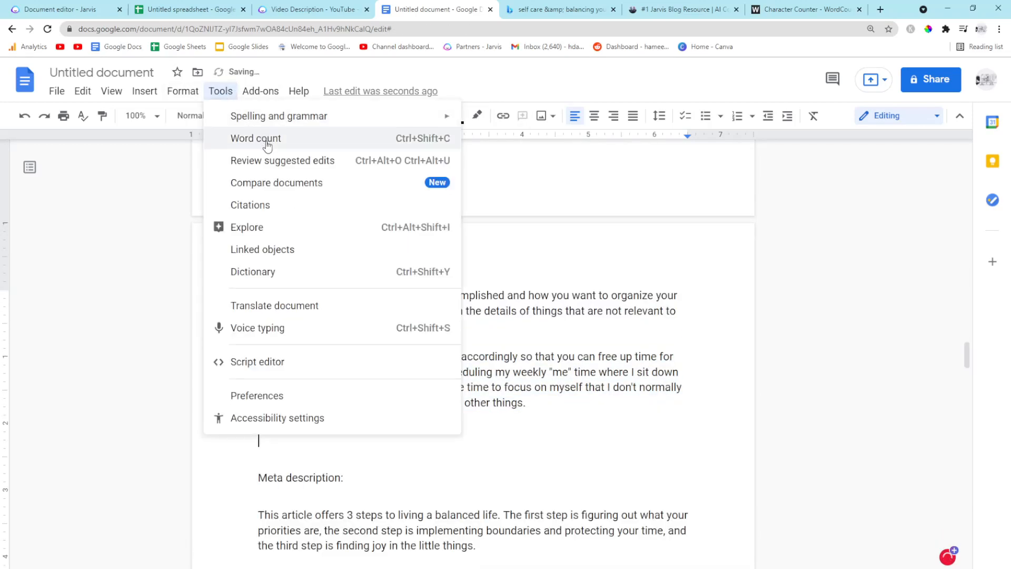
click(263, 138)
click(572, 444)
scroll(328, 335, down, 2)
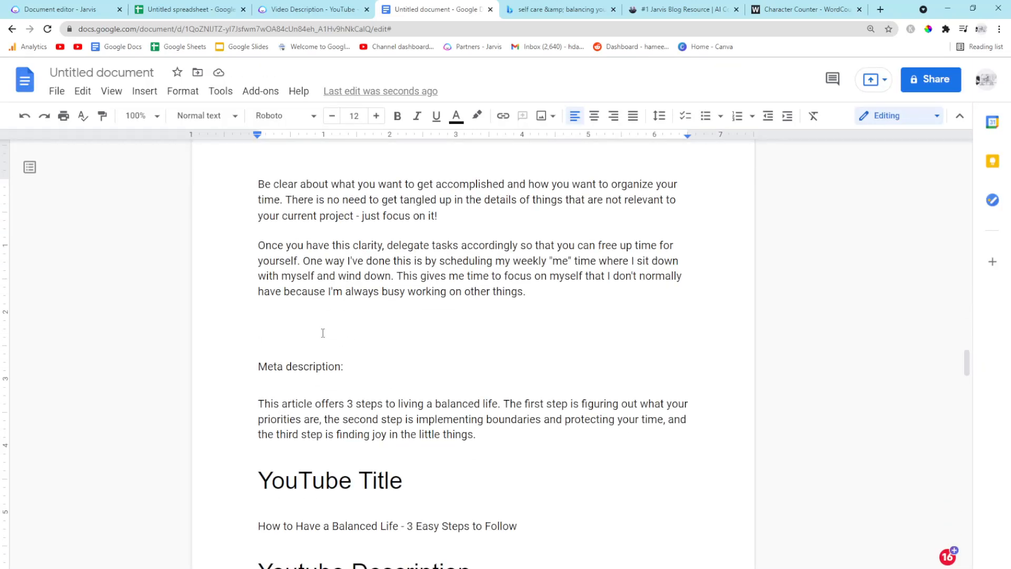
scroll(323, 333, down, 10)
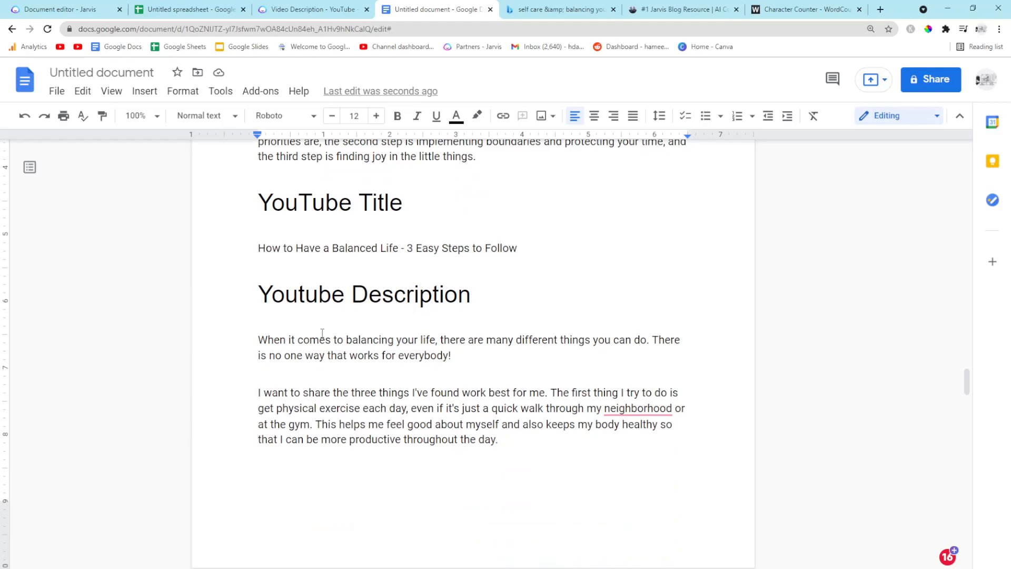
Scroll through the end of the Google Docs document to review the YouTube description and closing text
scroll(322, 333, down, 15)
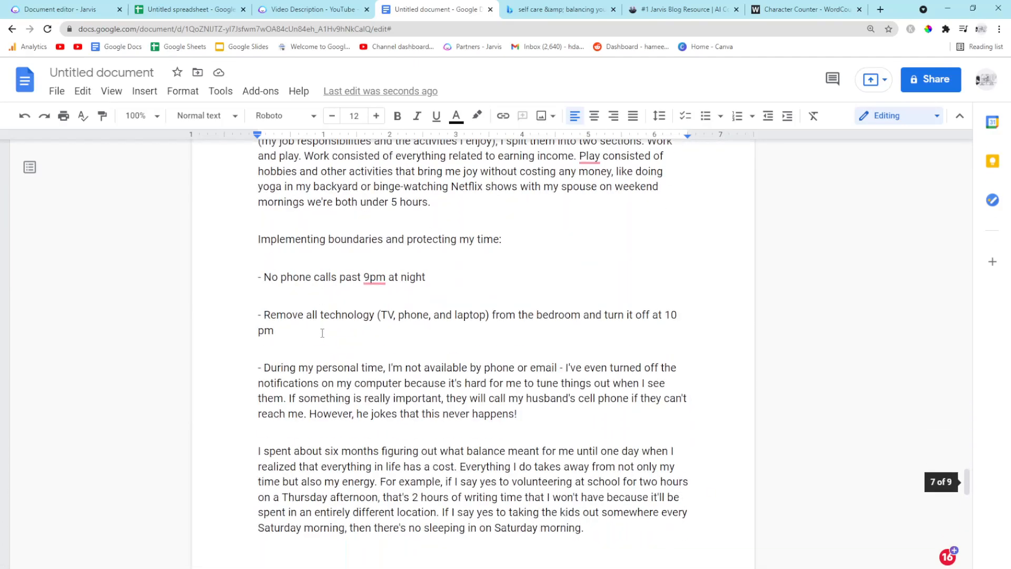
scroll(322, 333, down, 10)
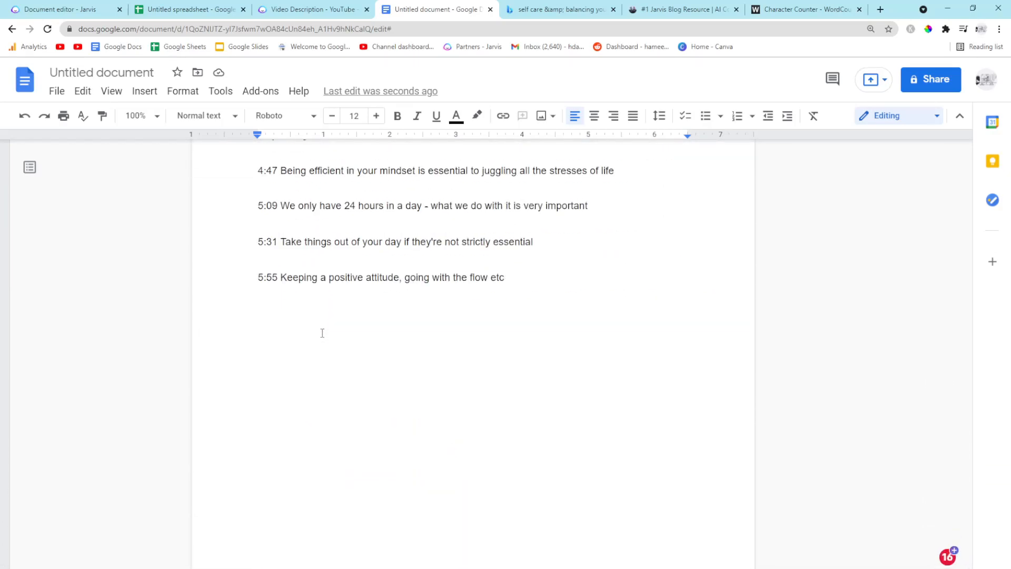
scroll(322, 332, up, 10)
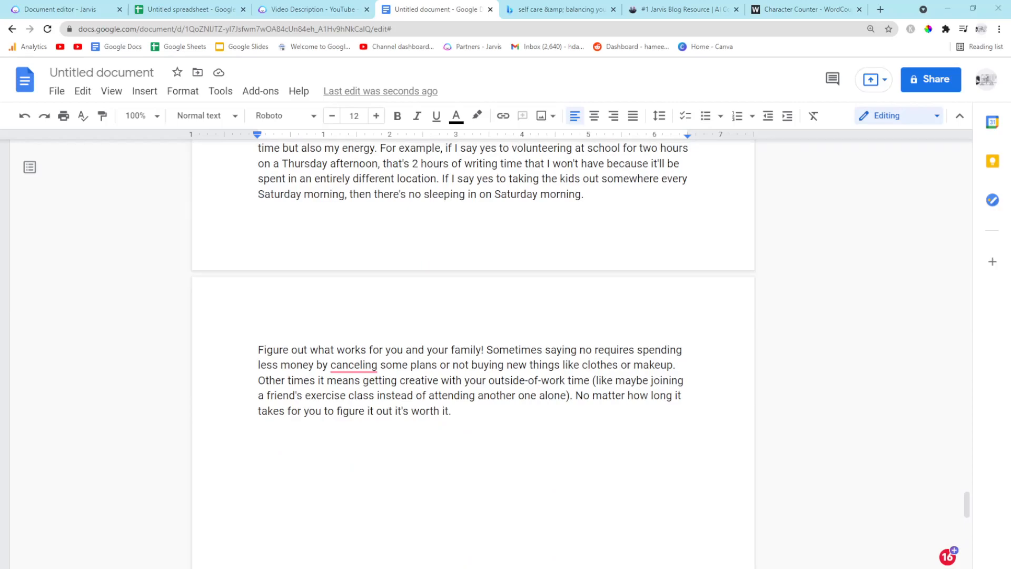
In Jarvis, add a 'meta description:' prompt below the article and compose a new meta description
click(89, 5)
scroll(447, 397, down, 15)
scroll(446, 398, down, 10)
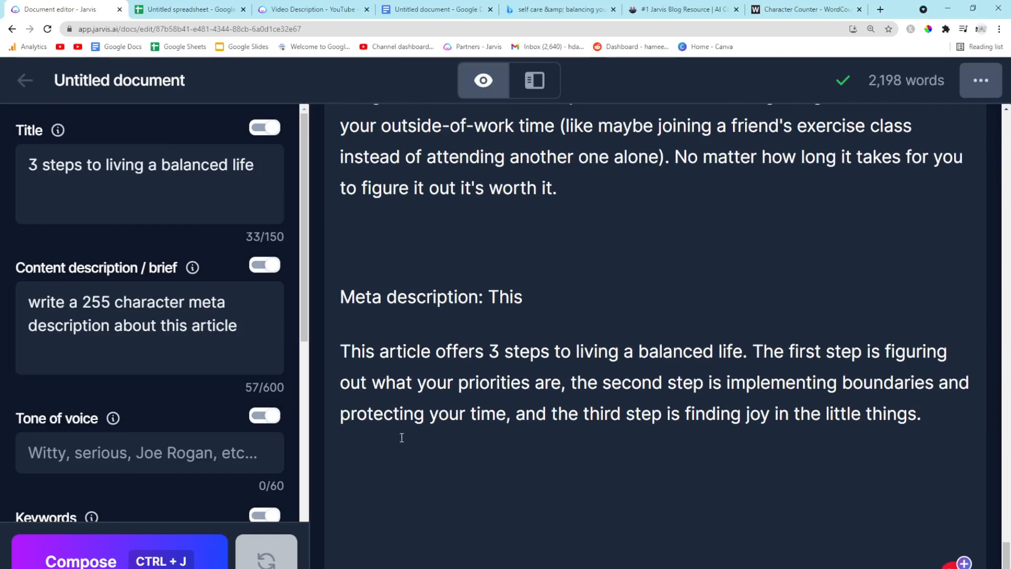
click(395, 476)
text(meta description:)
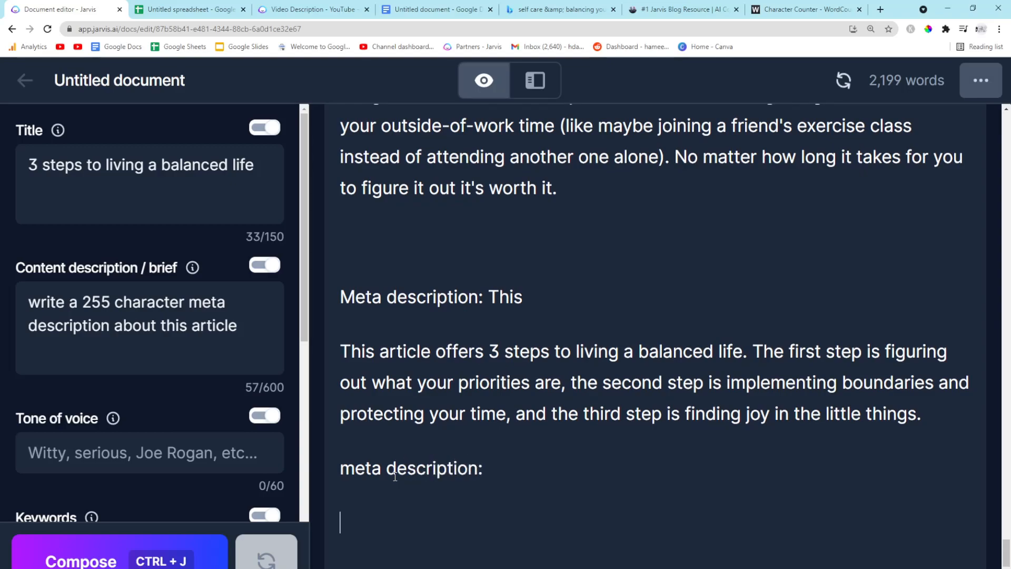
key(ctrl+j)
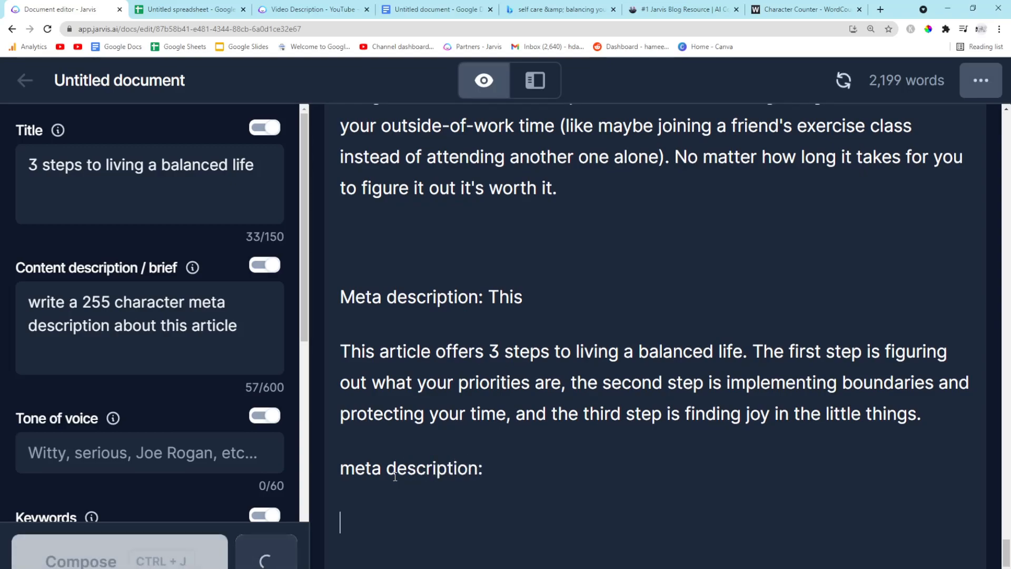
scroll(398, 452, down, 3)
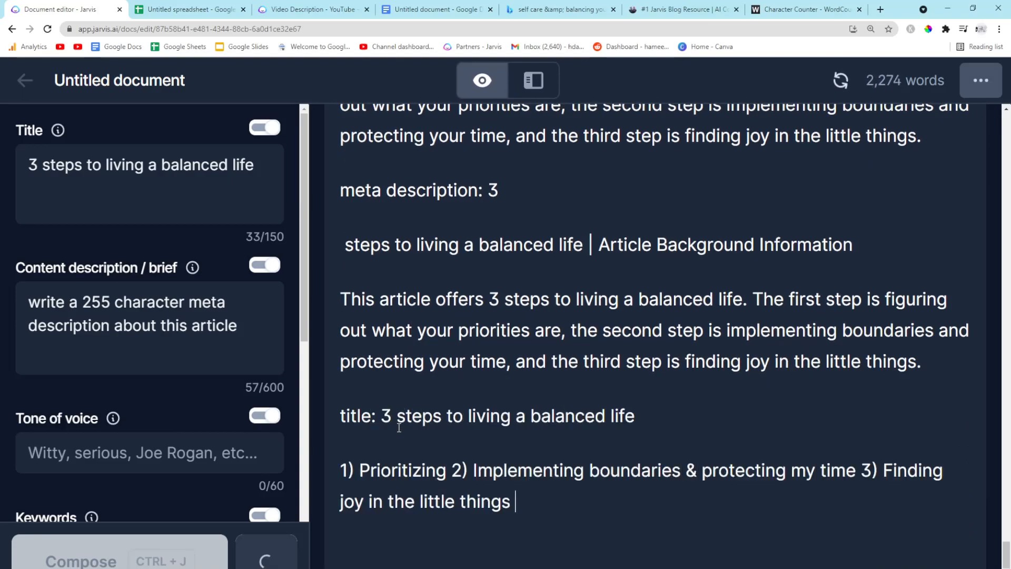
drag(523, 450, 482, 334)
click(640, 335)
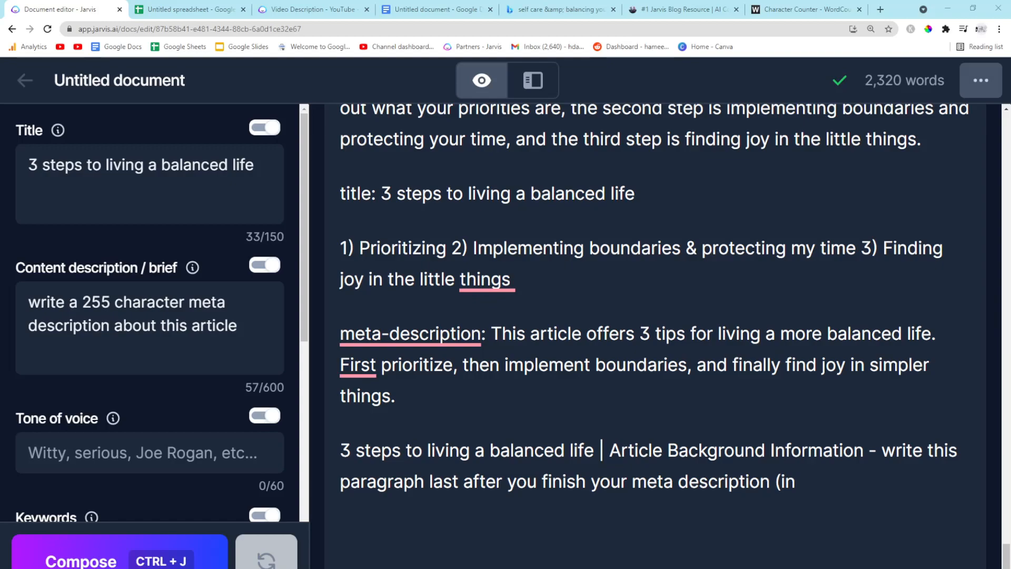
Open a new browser tab and go to patreon.com/incomestreamsurfer
click(880, 9)
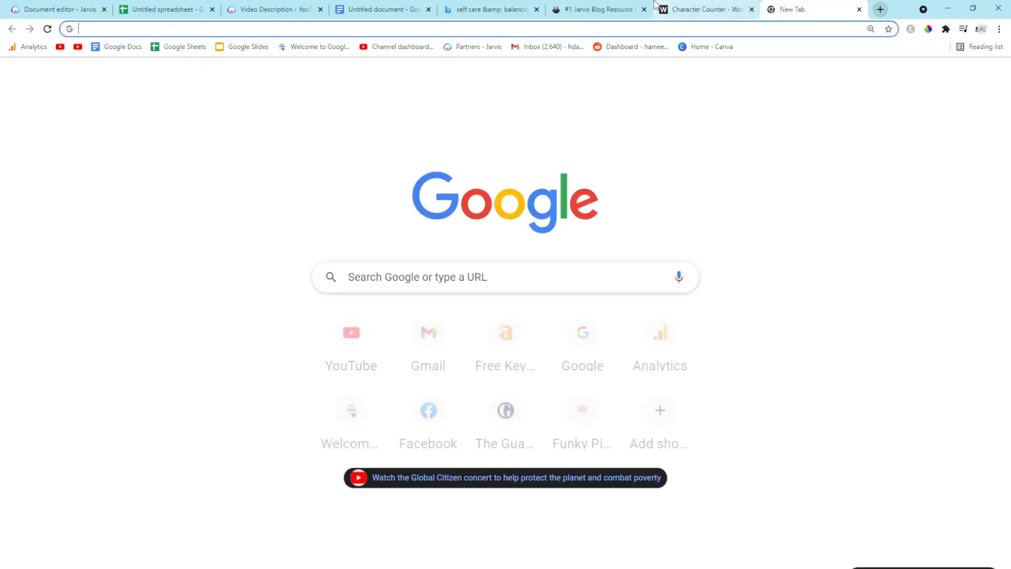
text(patreon)
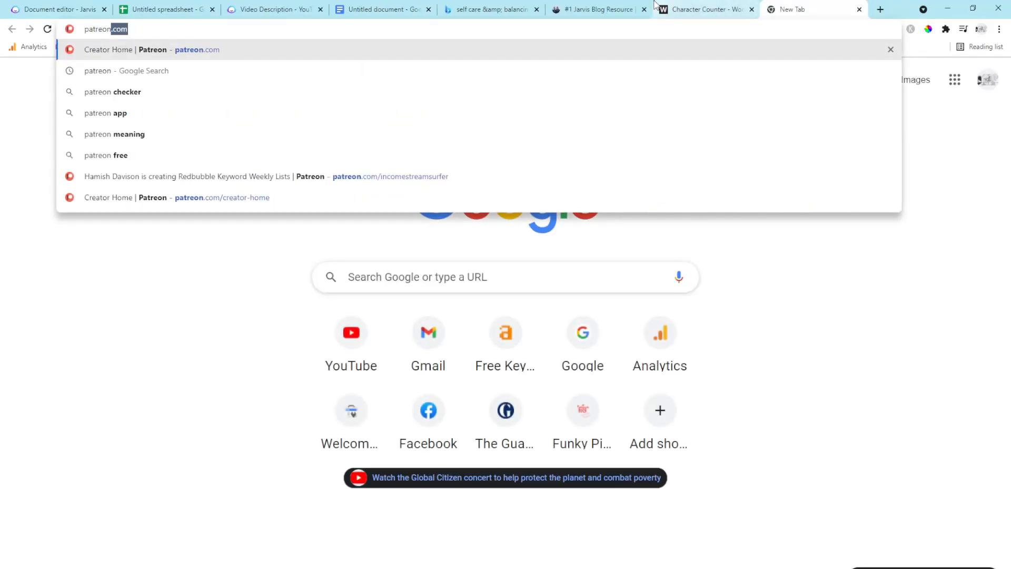
text(.com/in)
key(Return)
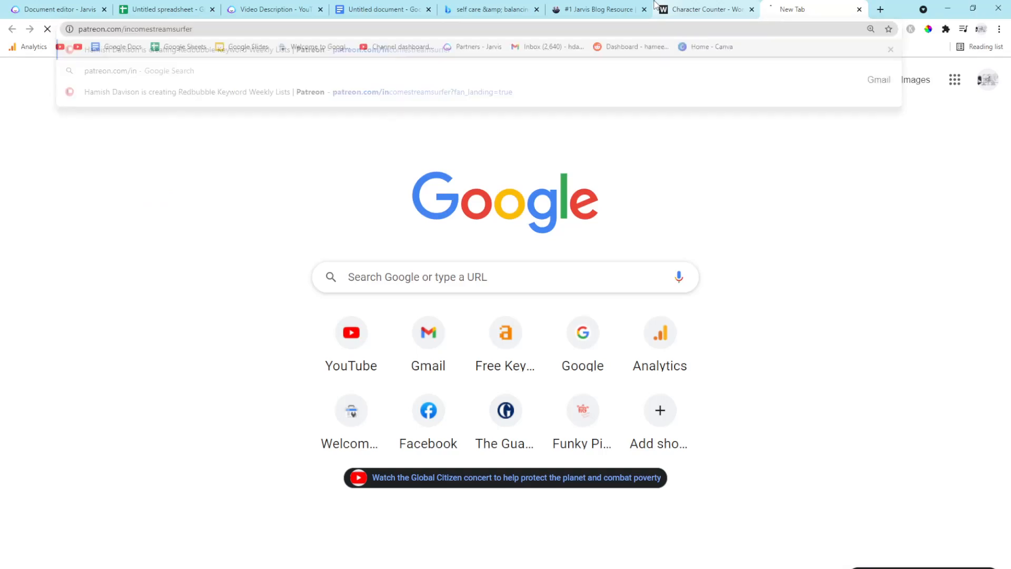